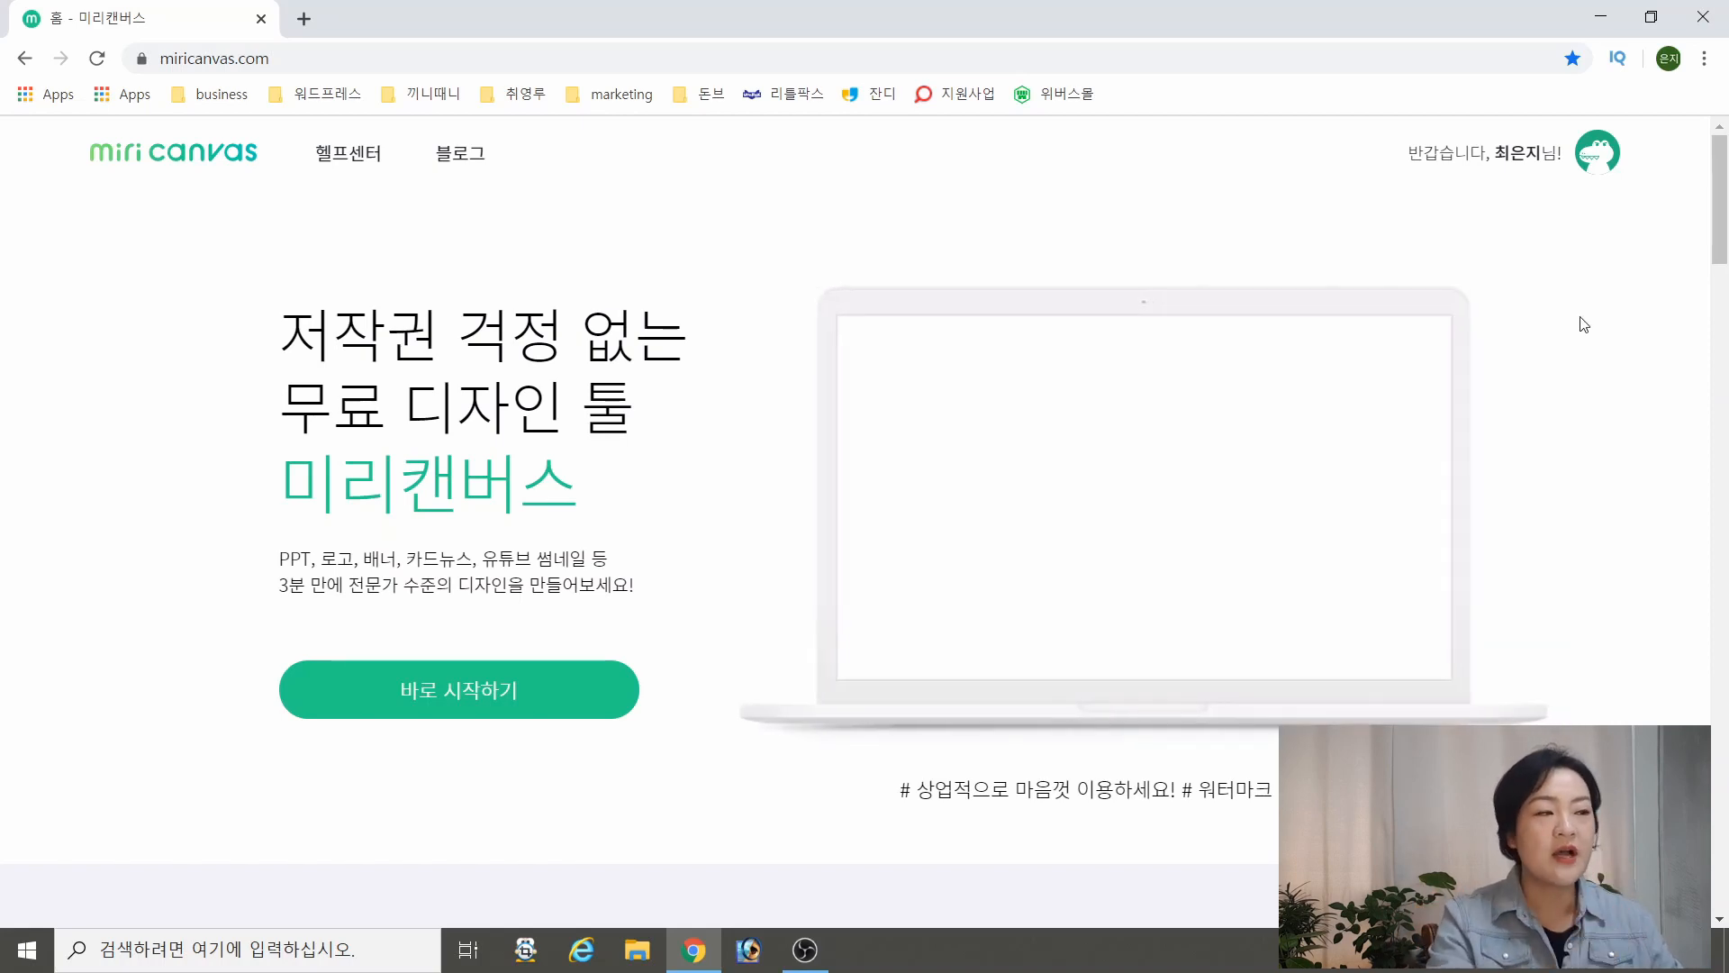
Go to the account's 마이스페이스 and open the 야채환 design document
click(1589, 160)
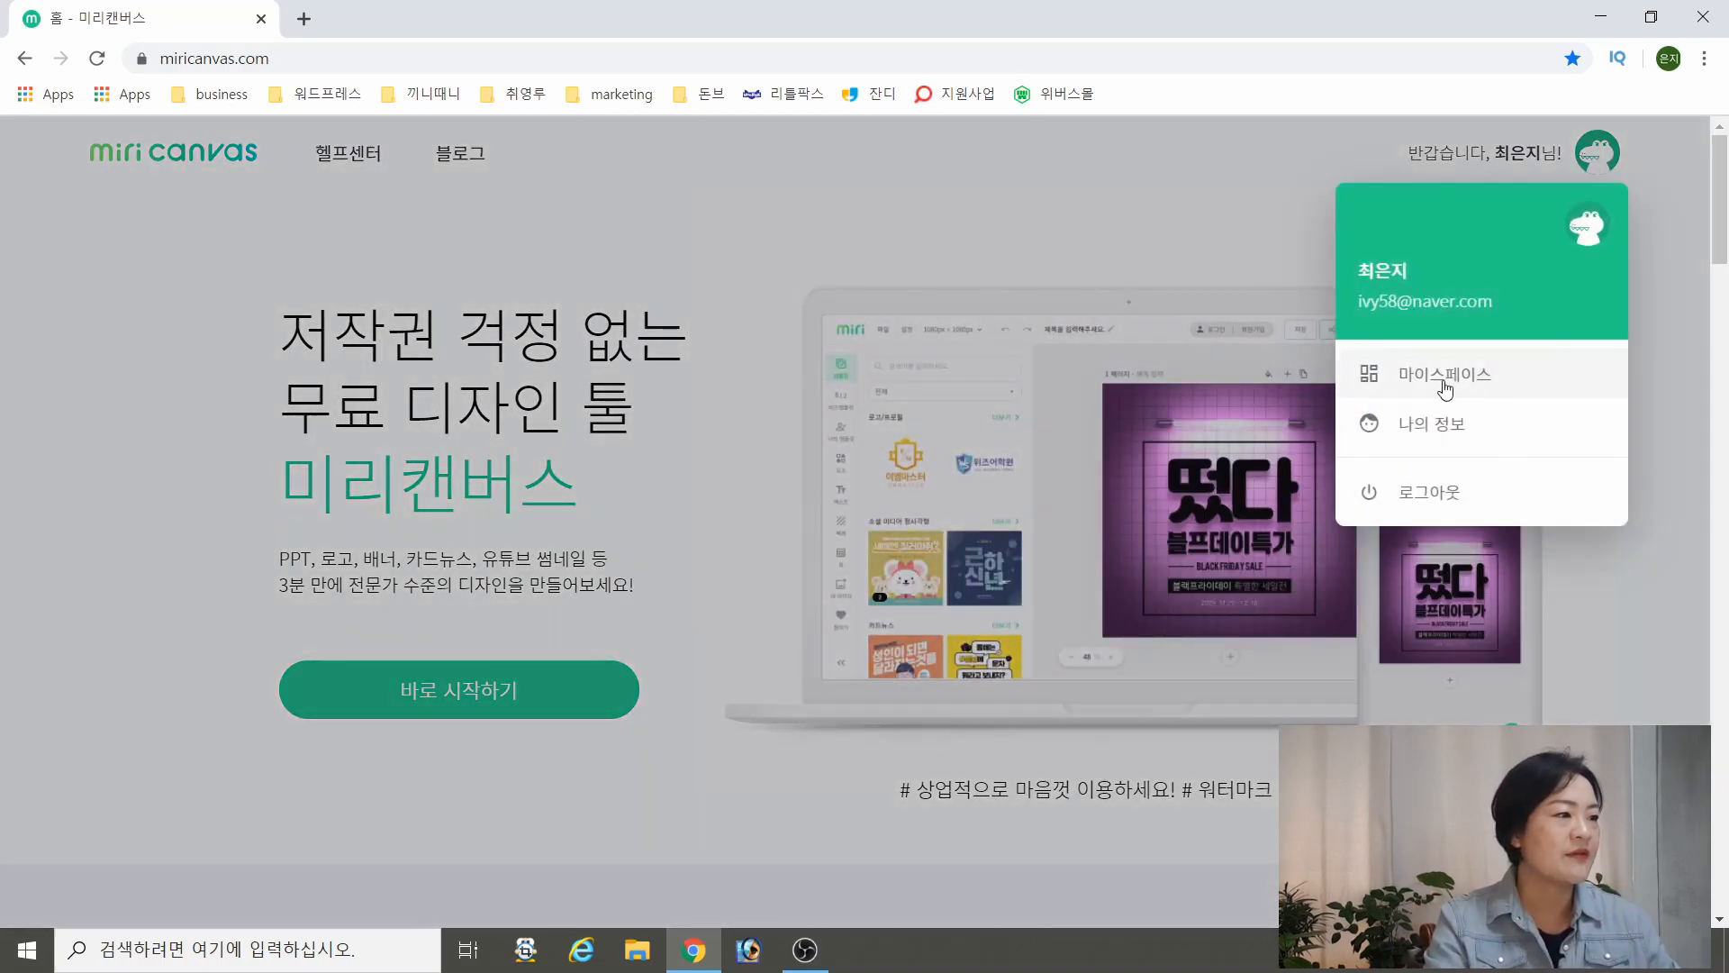
click(1436, 385)
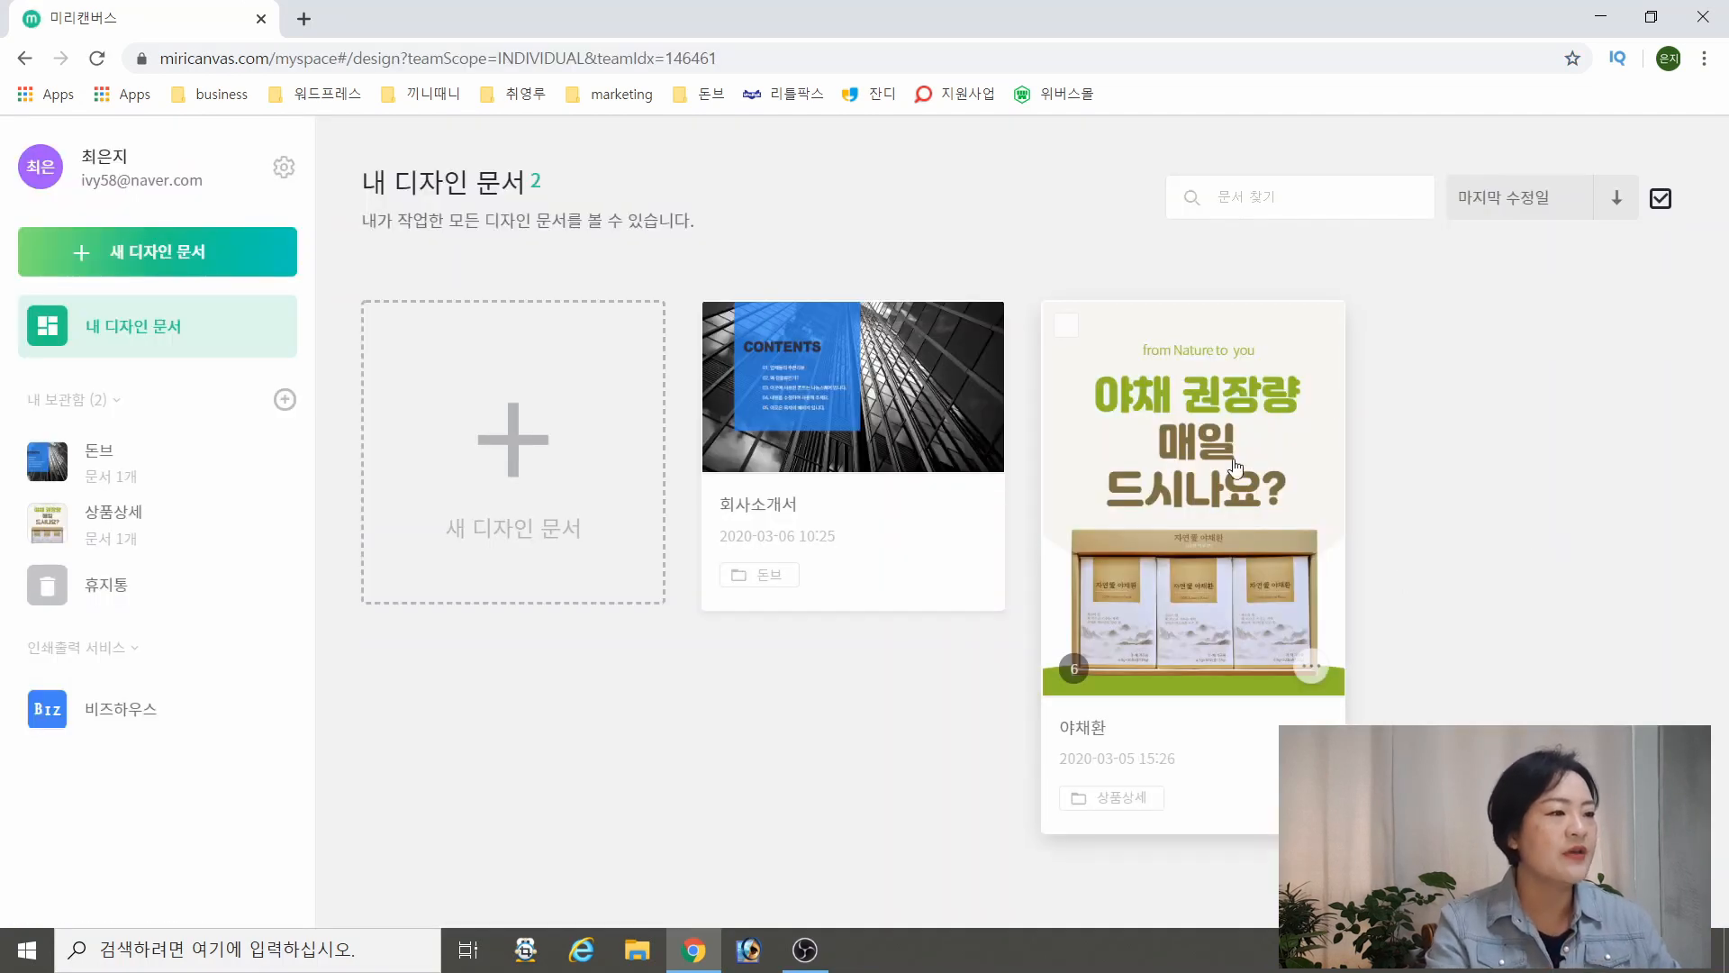
click(1247, 449)
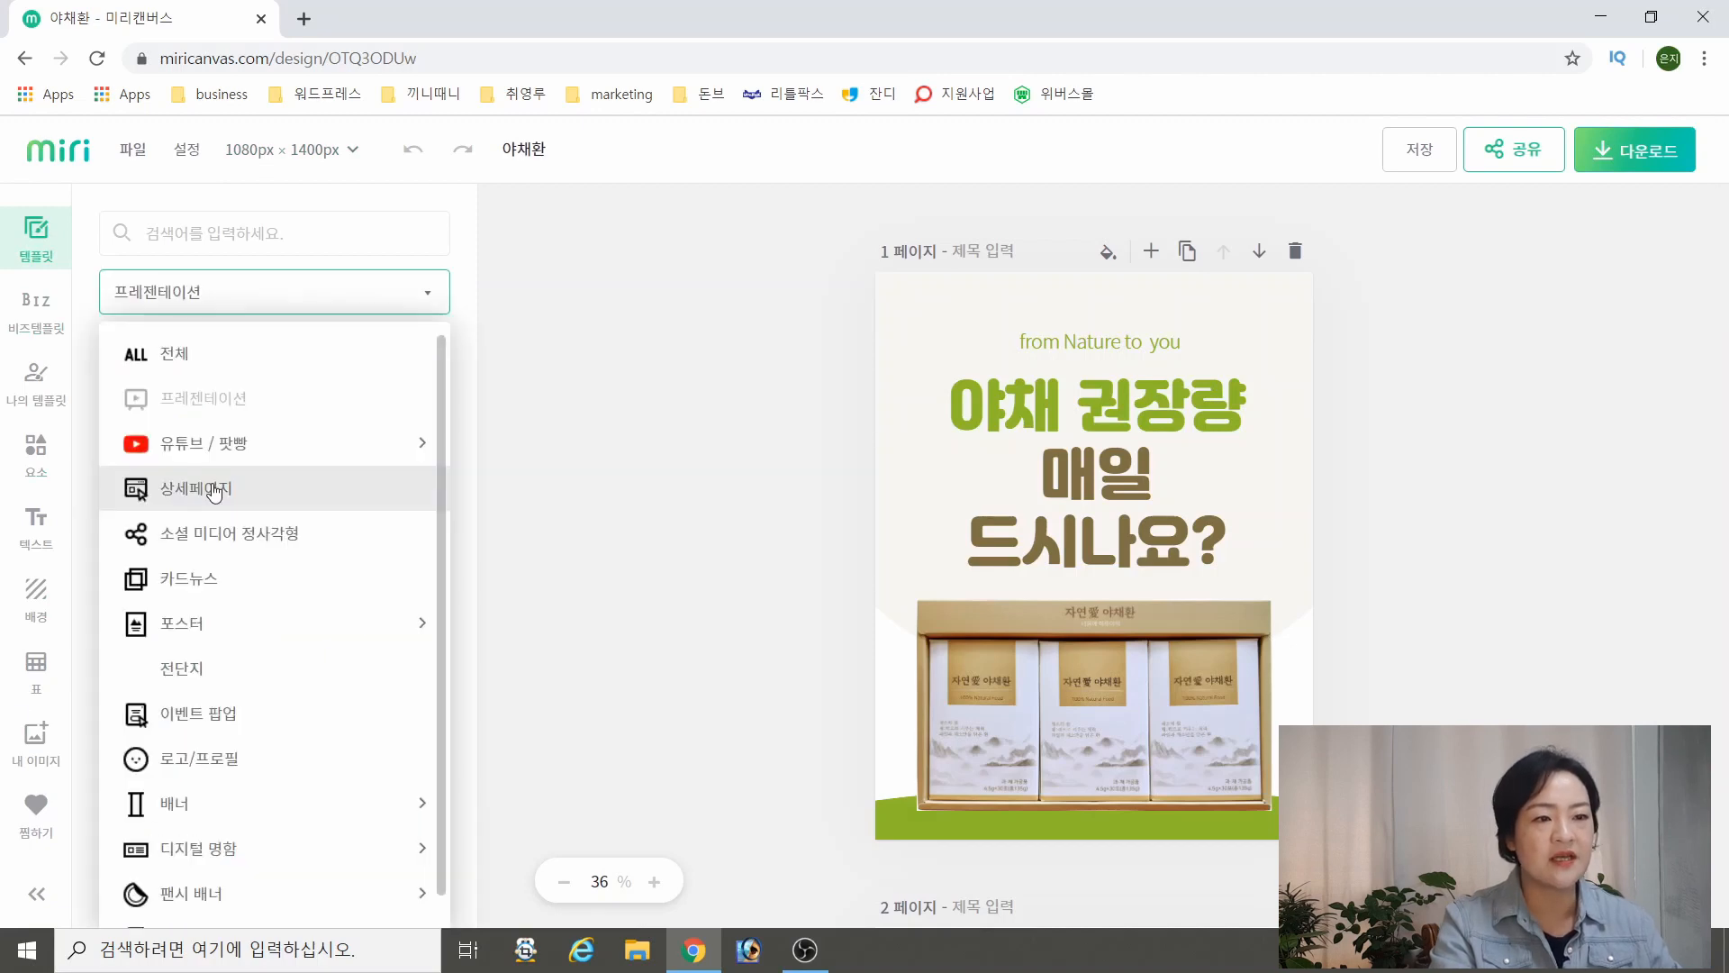
Browse the 상세페이지 templates and expand the page layouts of the 미리디펫 웰빙사료 template
click(213, 493)
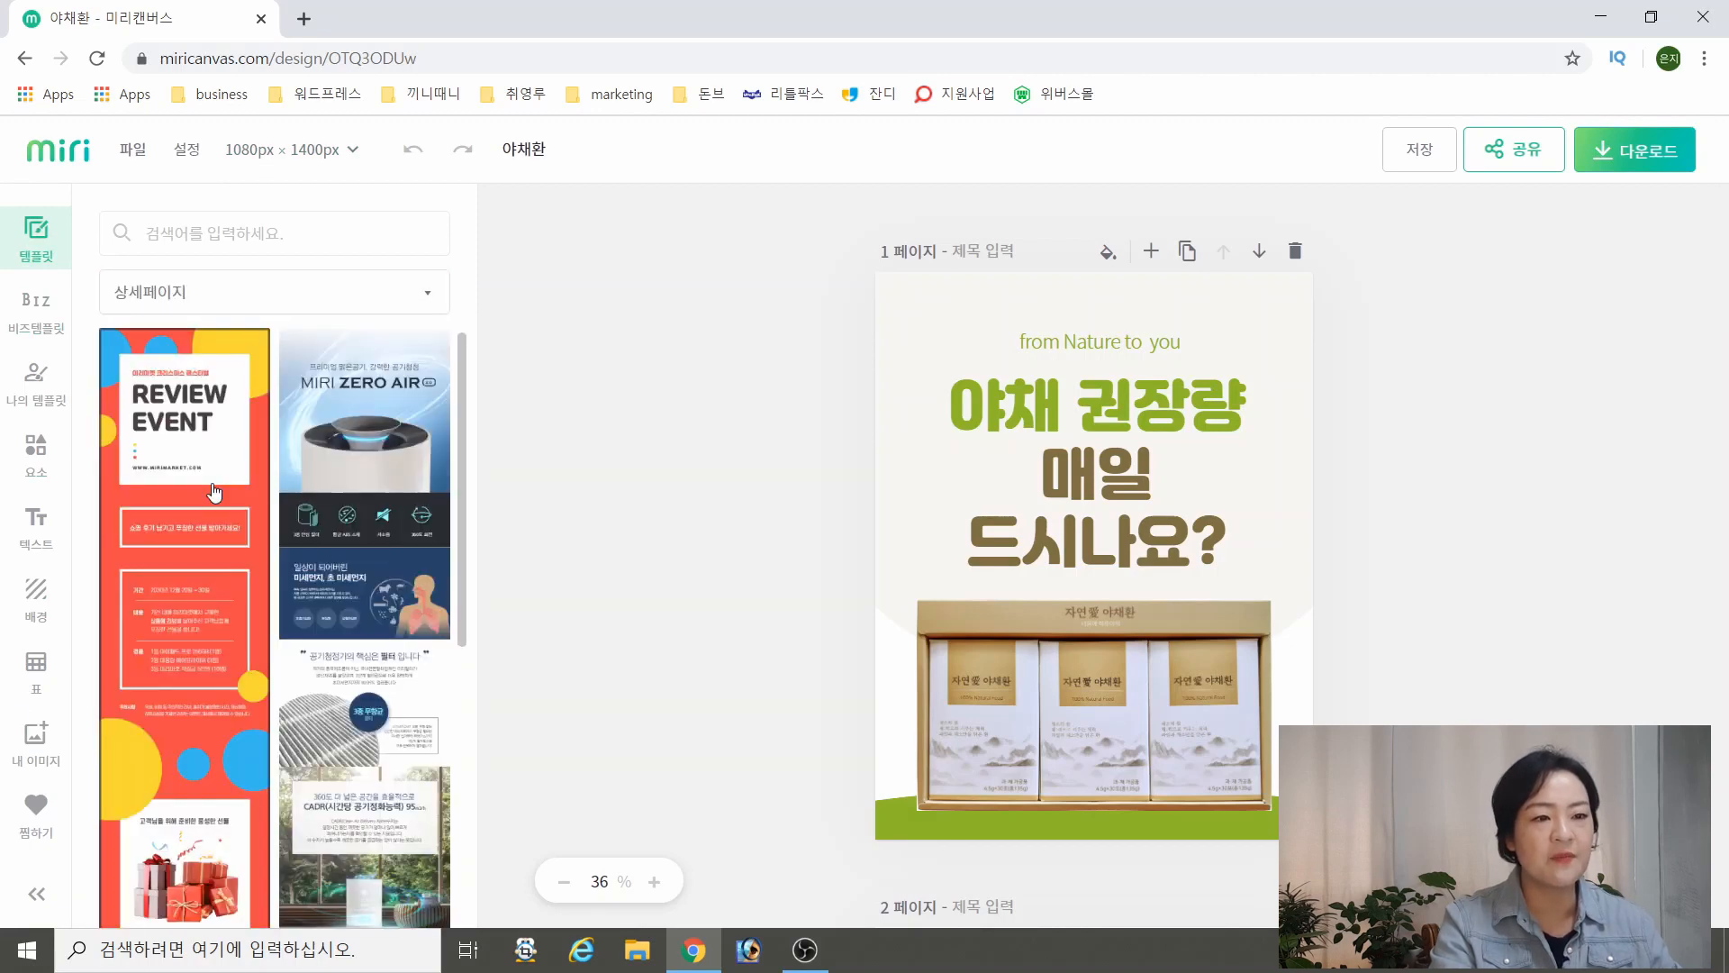
scroll(273, 456, down, 4)
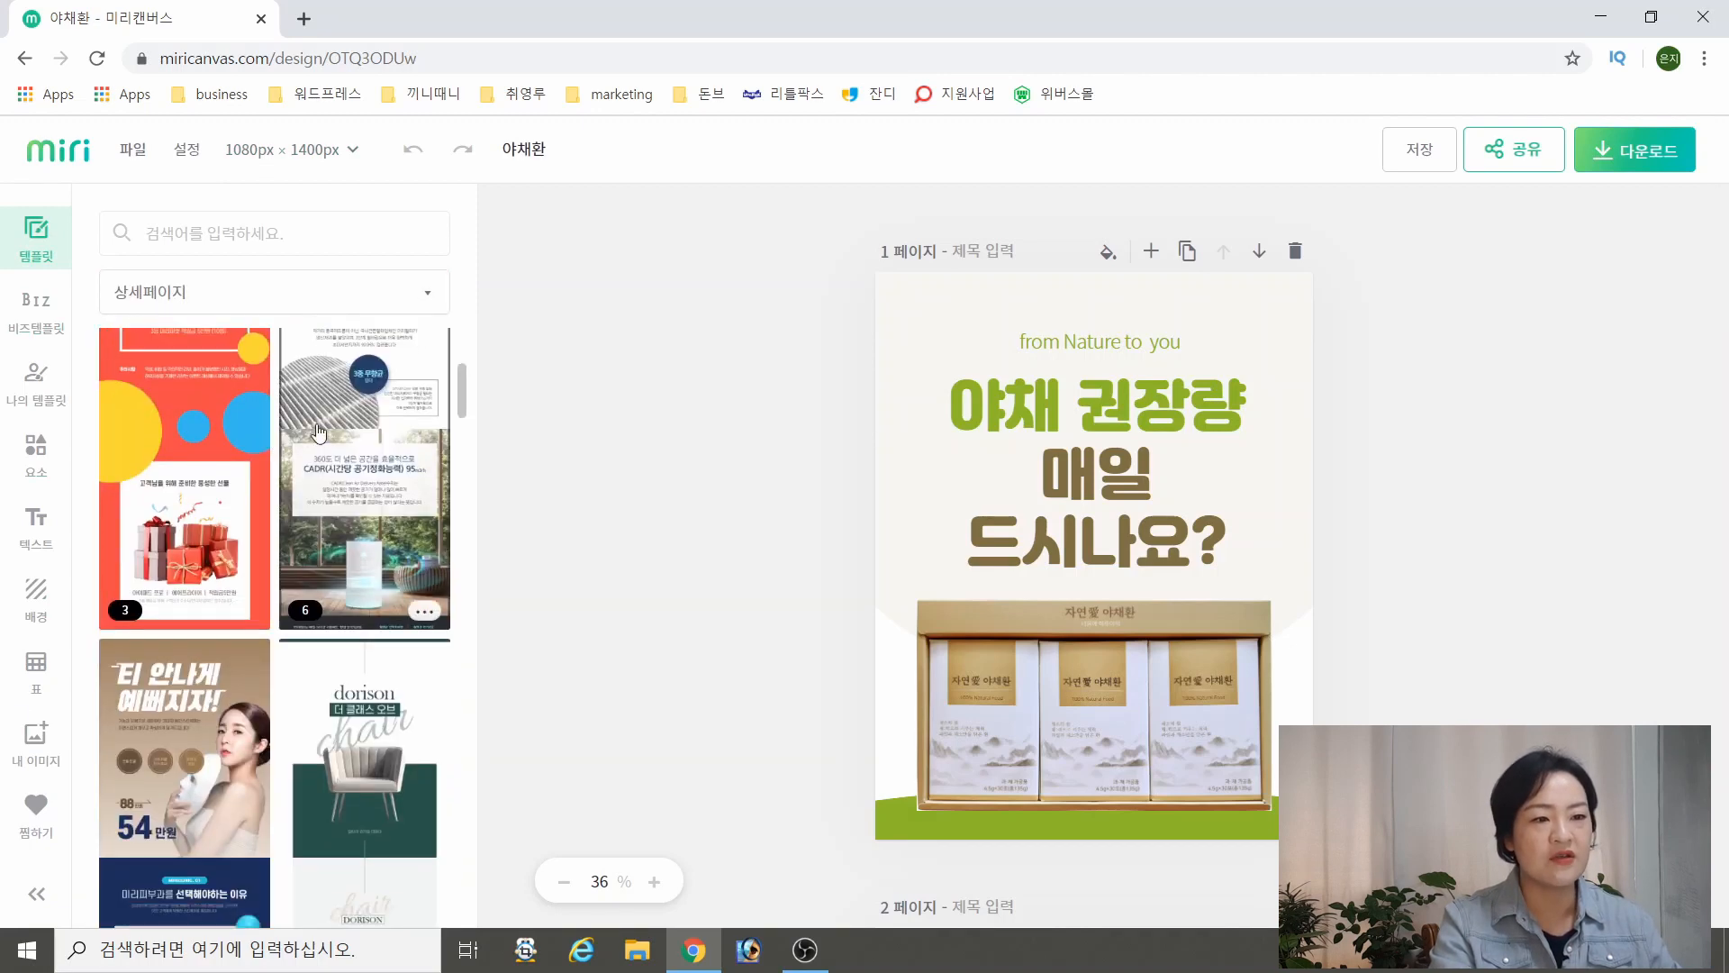
scroll(277, 553, down, 8)
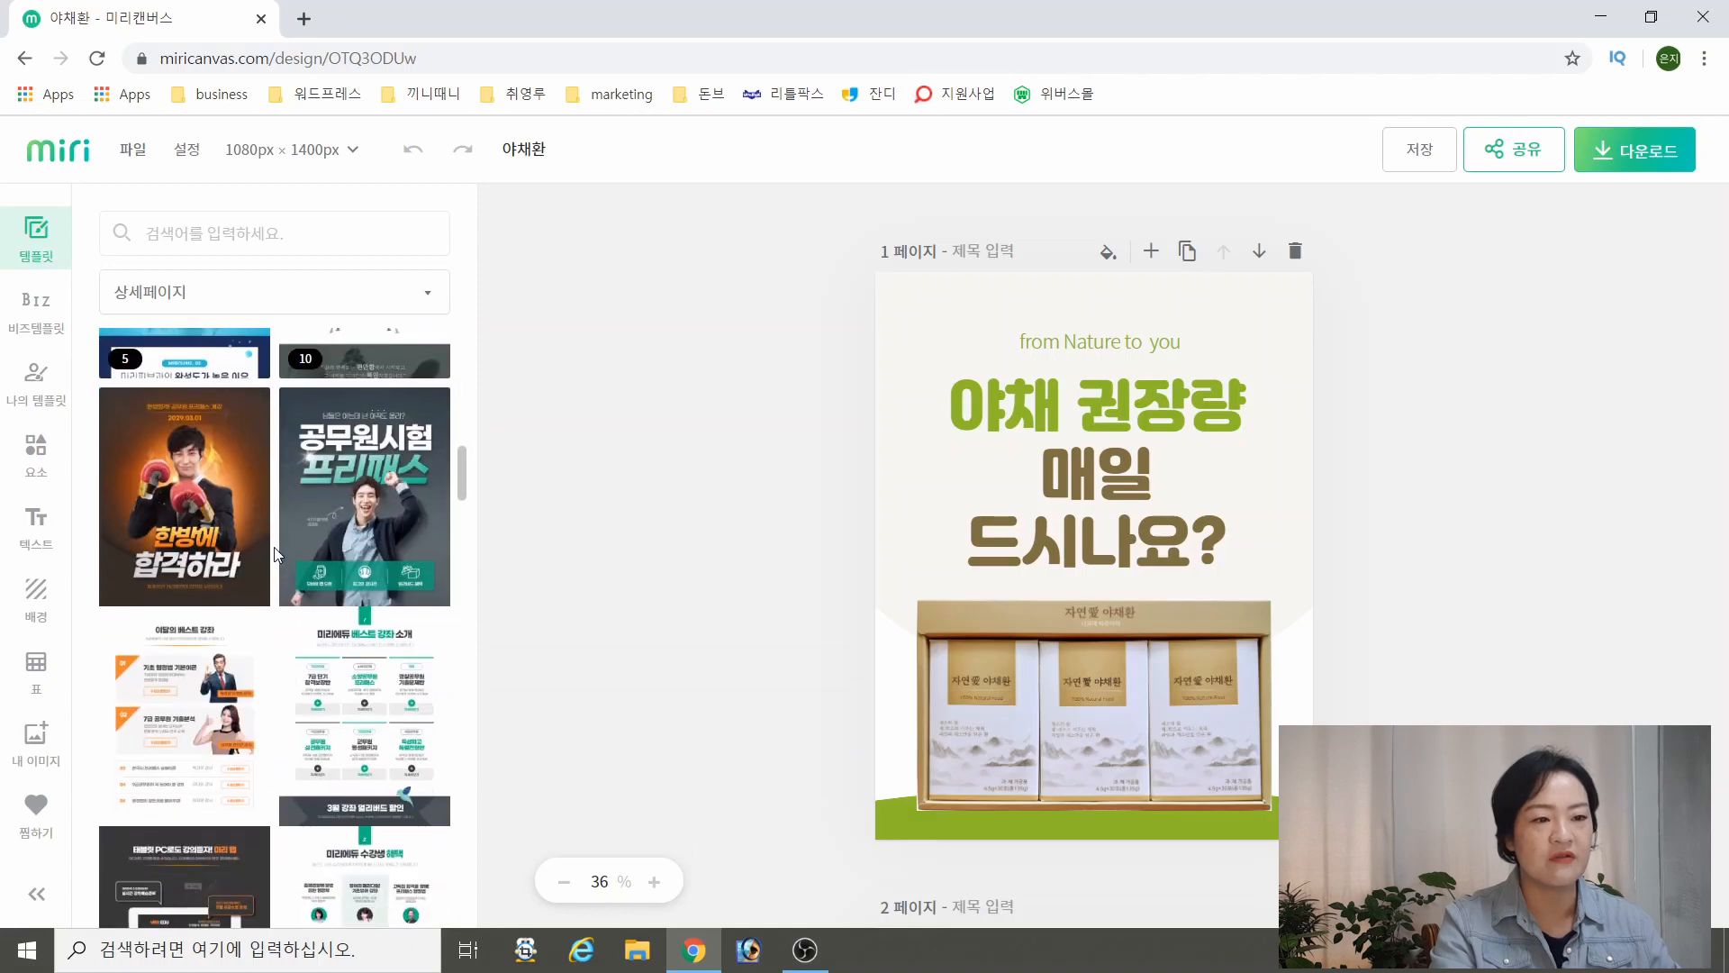
scroll(342, 563, down, 3)
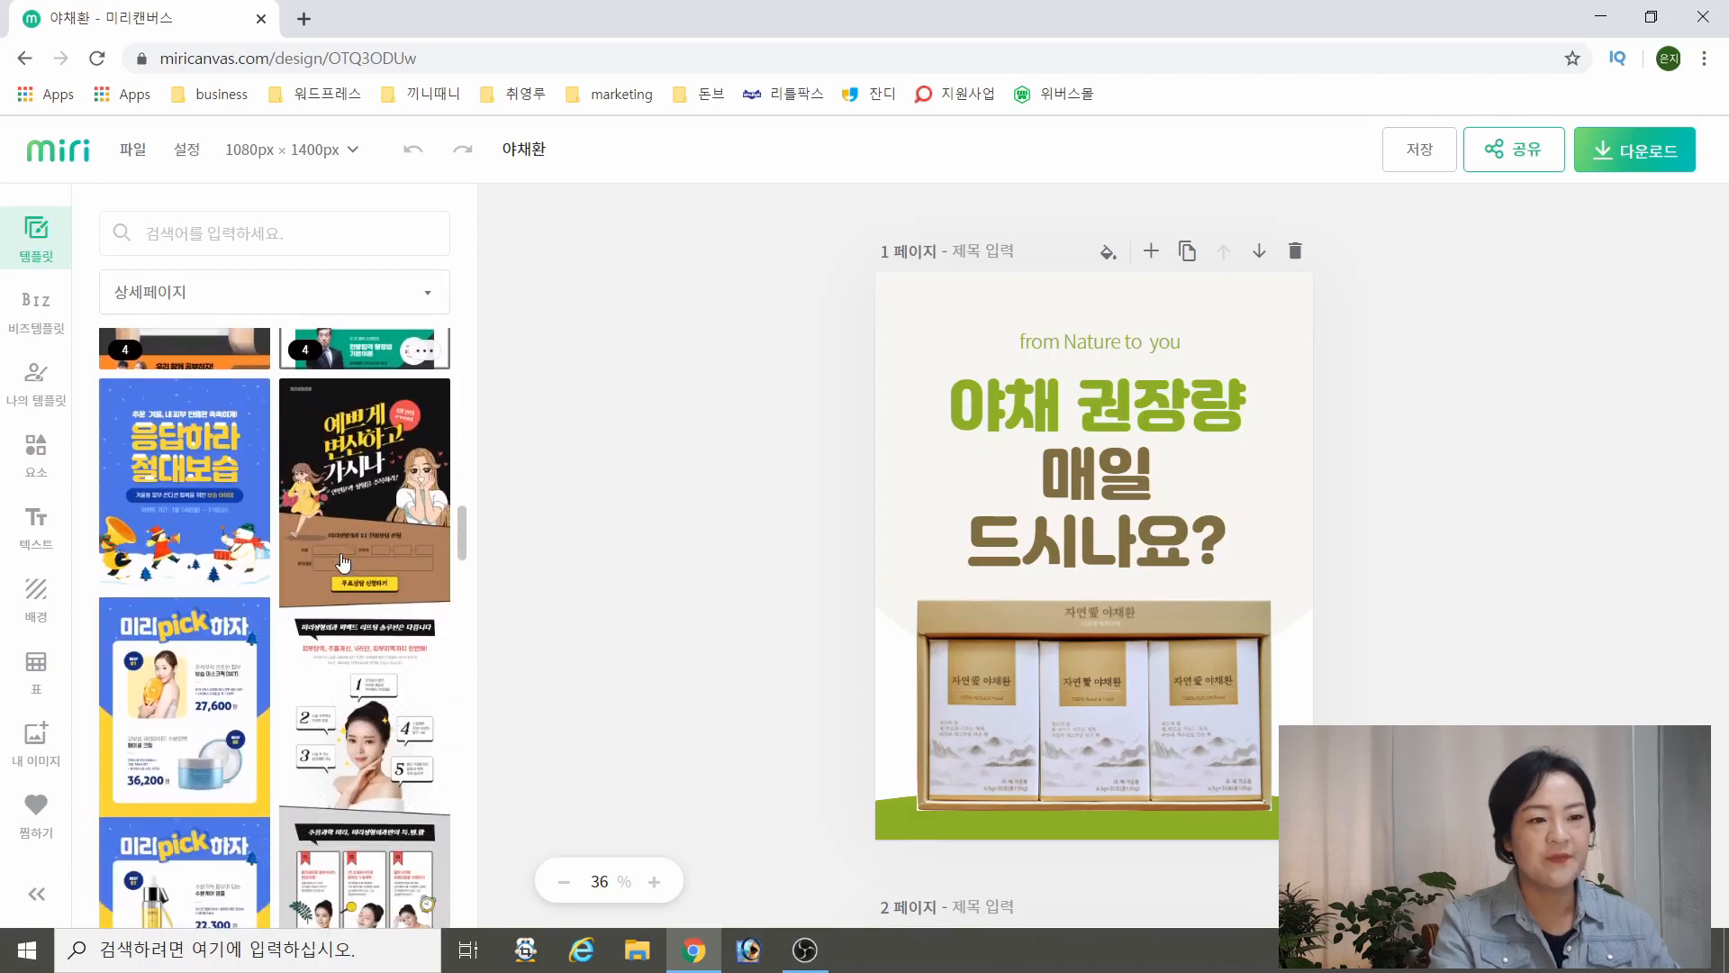
scroll(293, 565, down, 8)
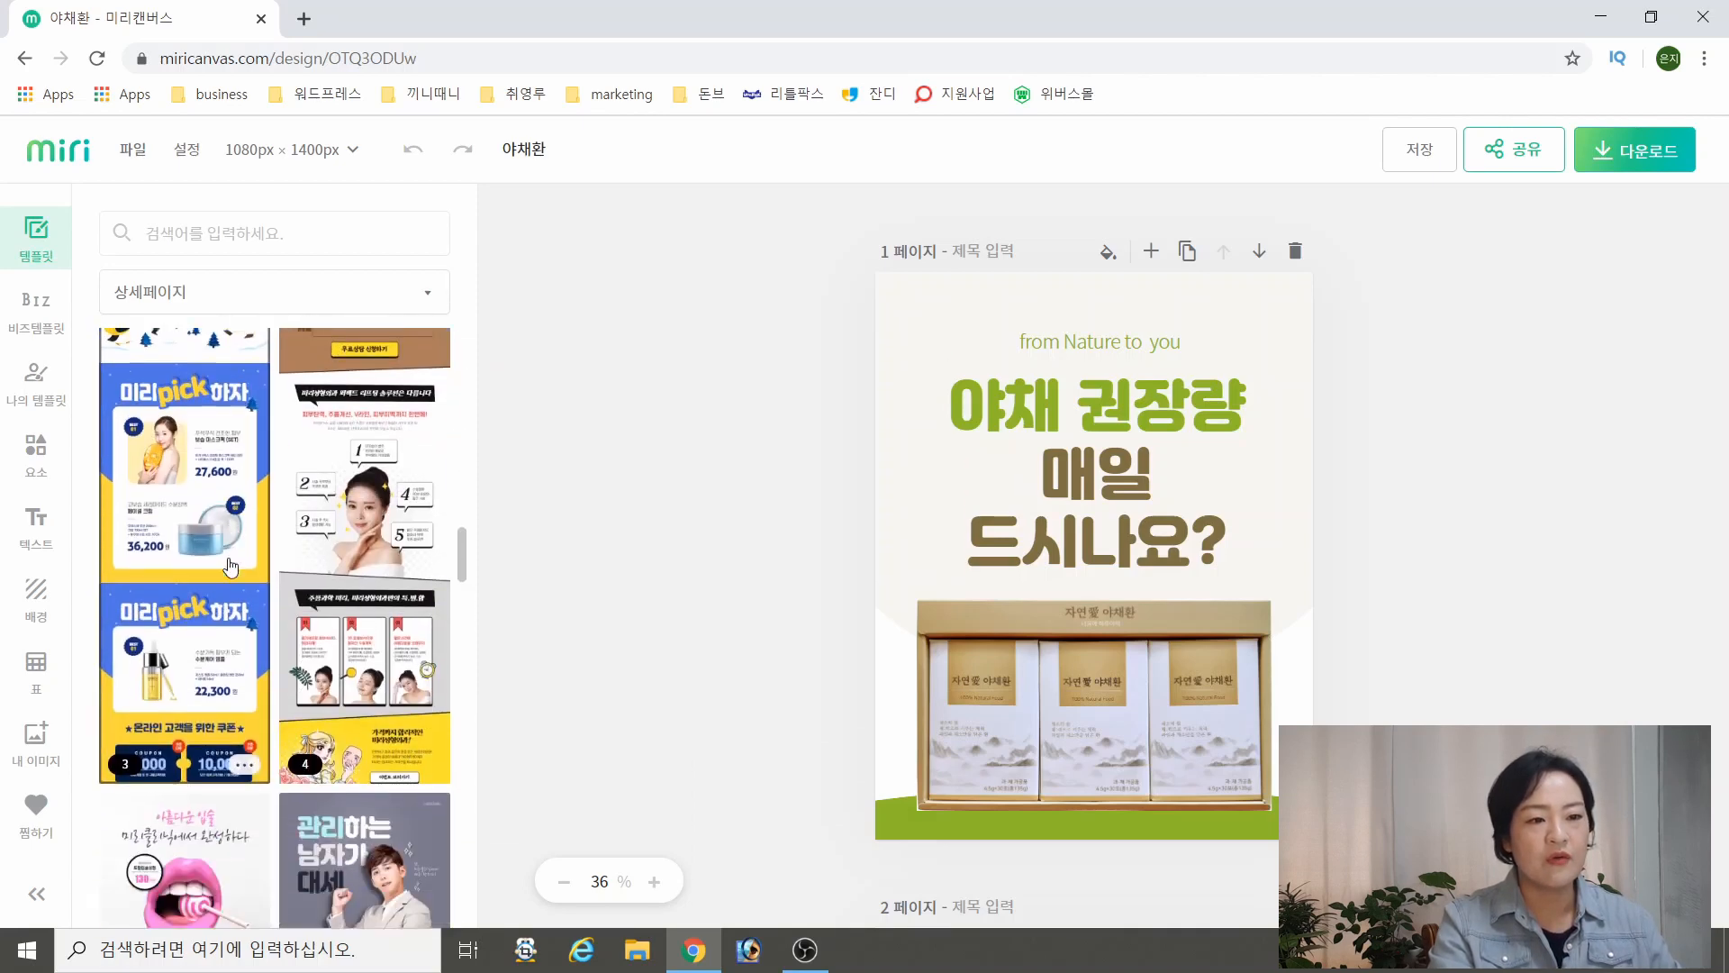
scroll(243, 560, down, 7)
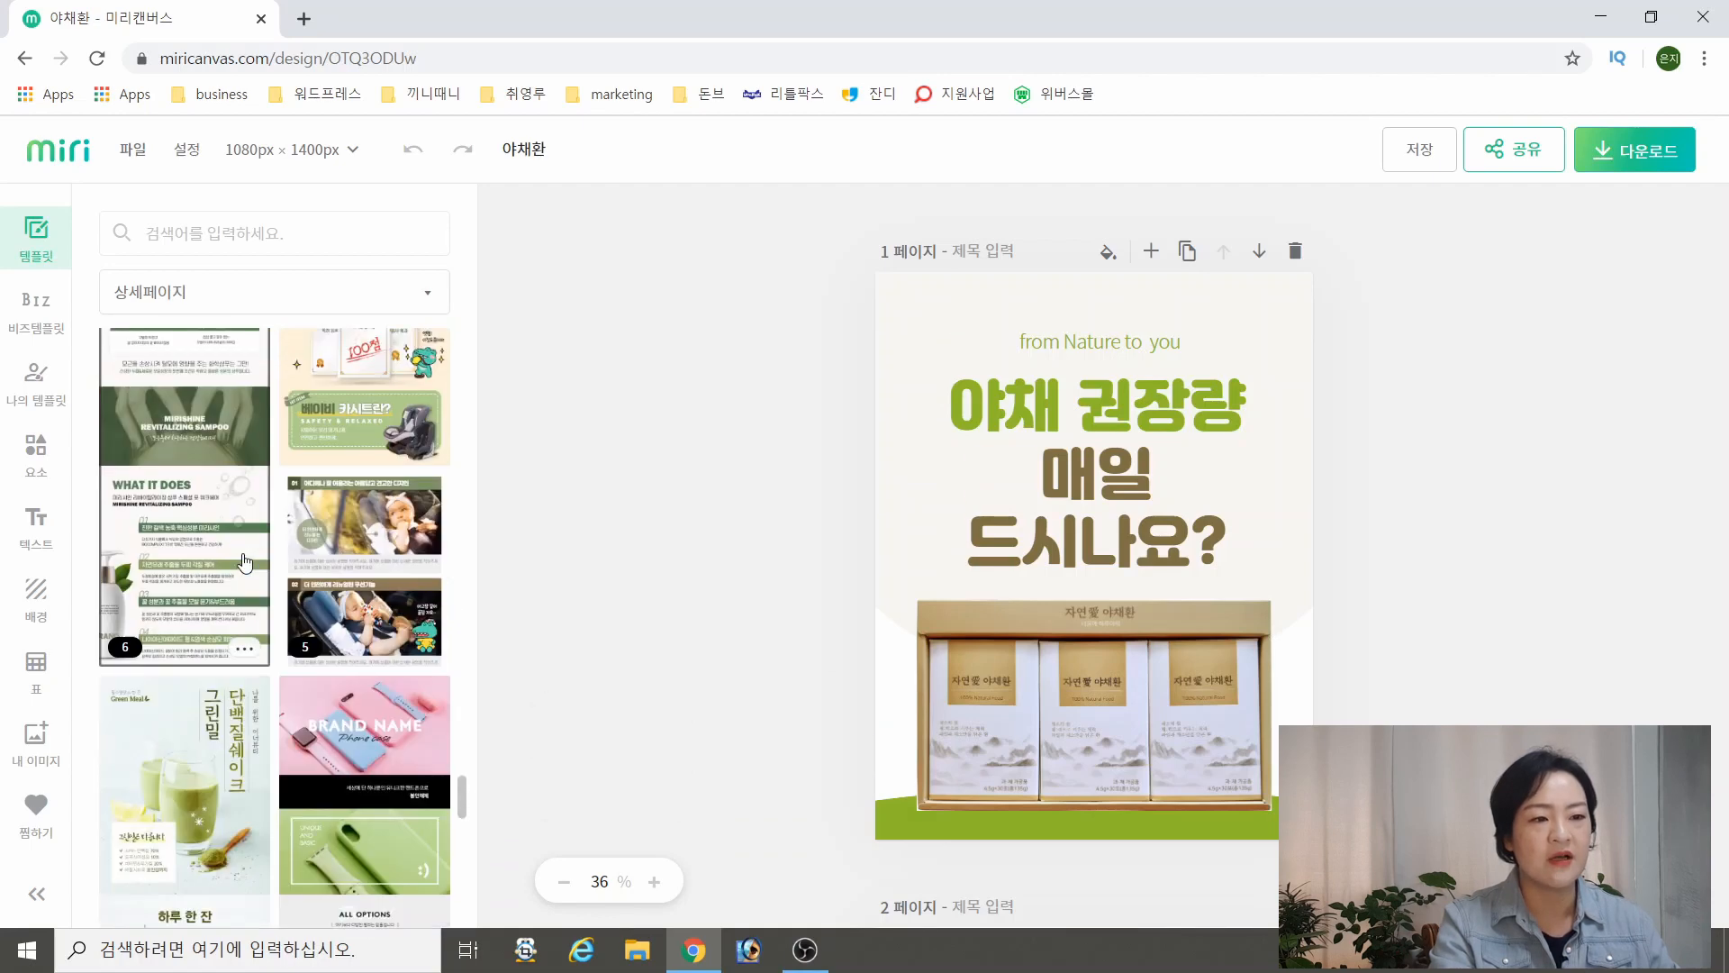
scroll(244, 560, down, 13)
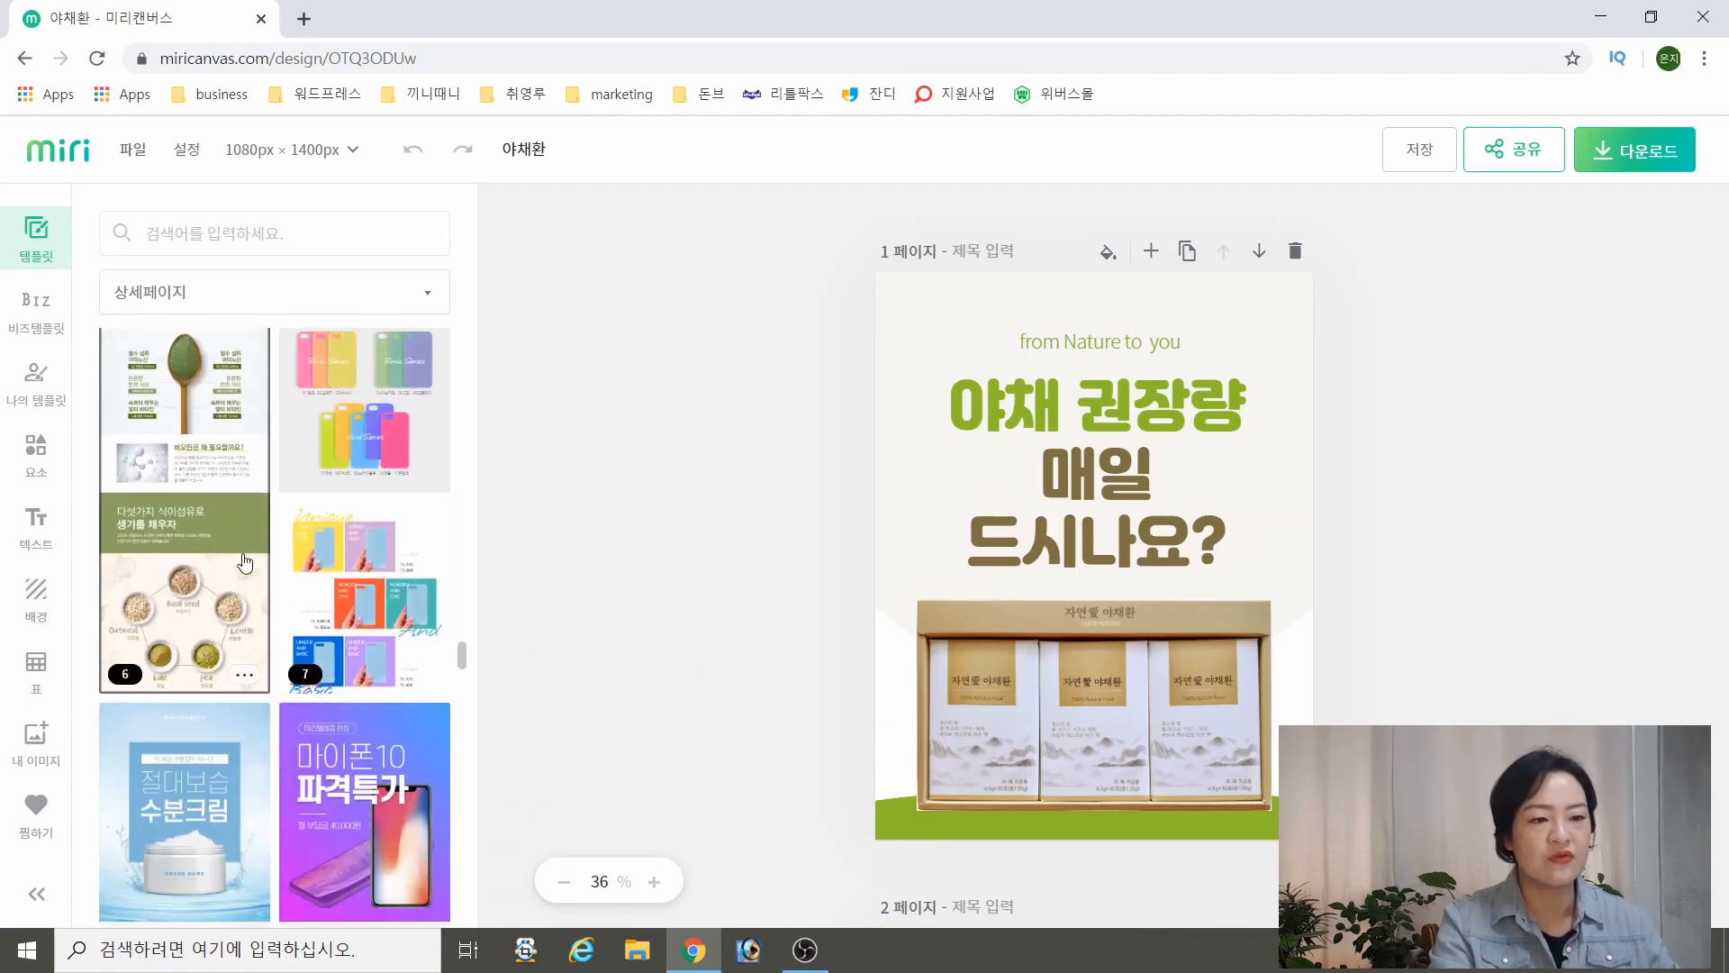
scroll(243, 562, down, 10)
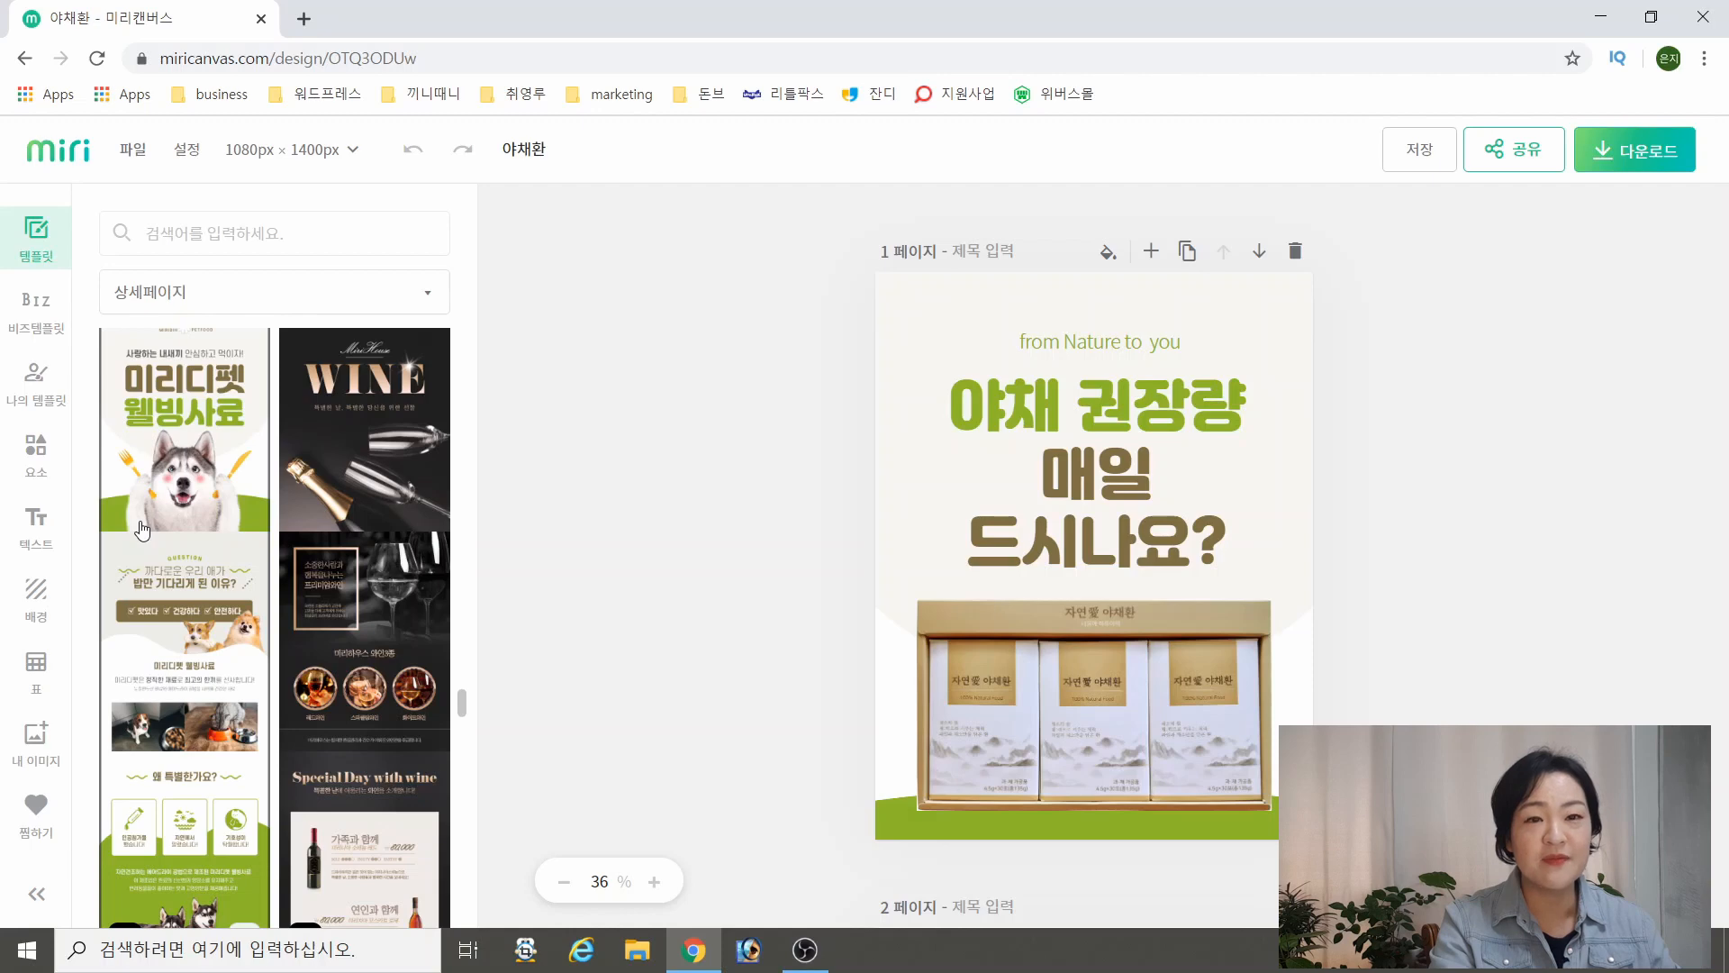
click(177, 465)
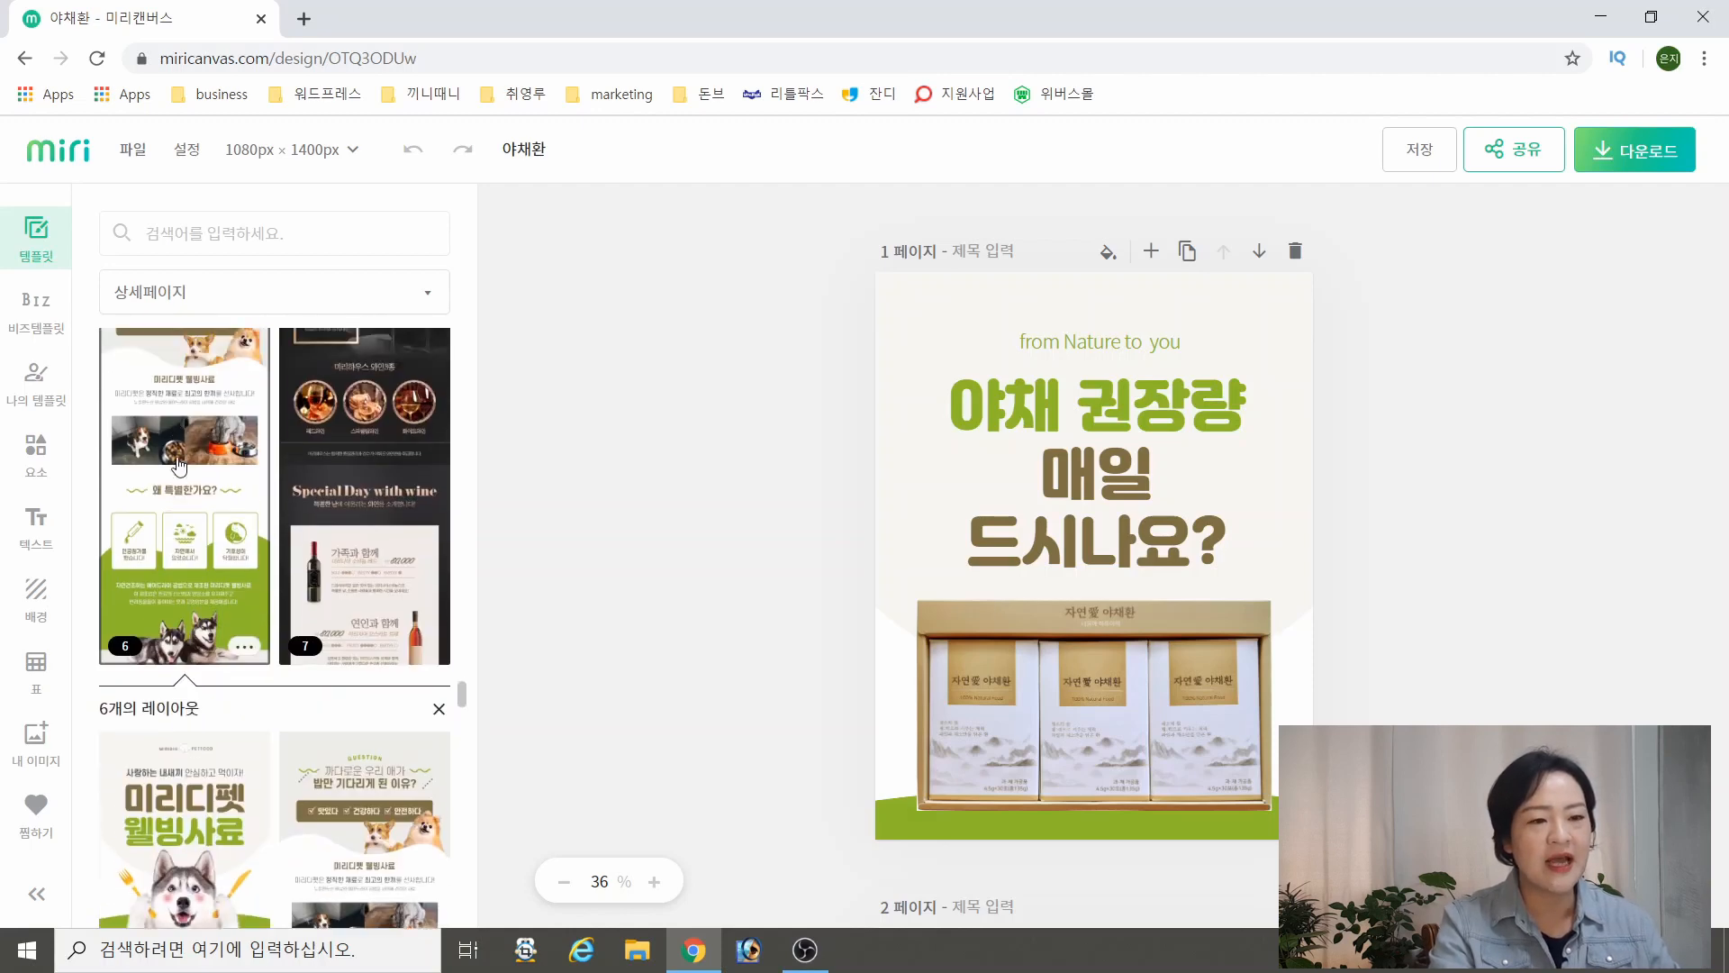
scroll(188, 483, down, 1)
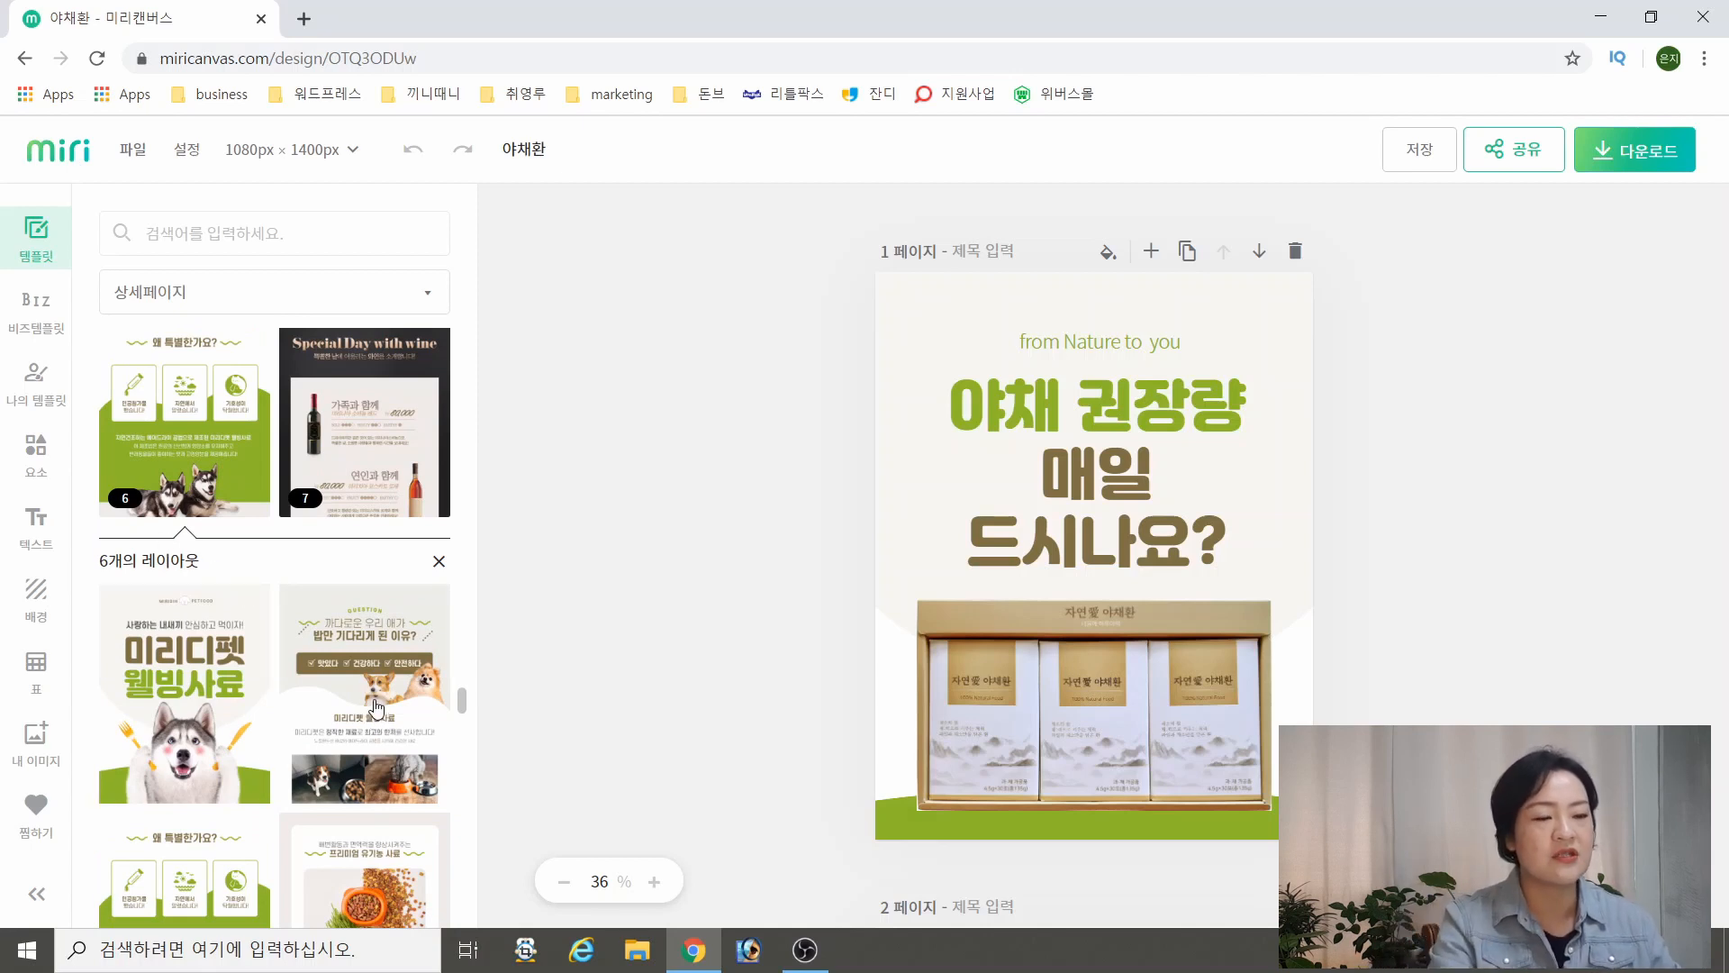
scroll(377, 709, down, 2)
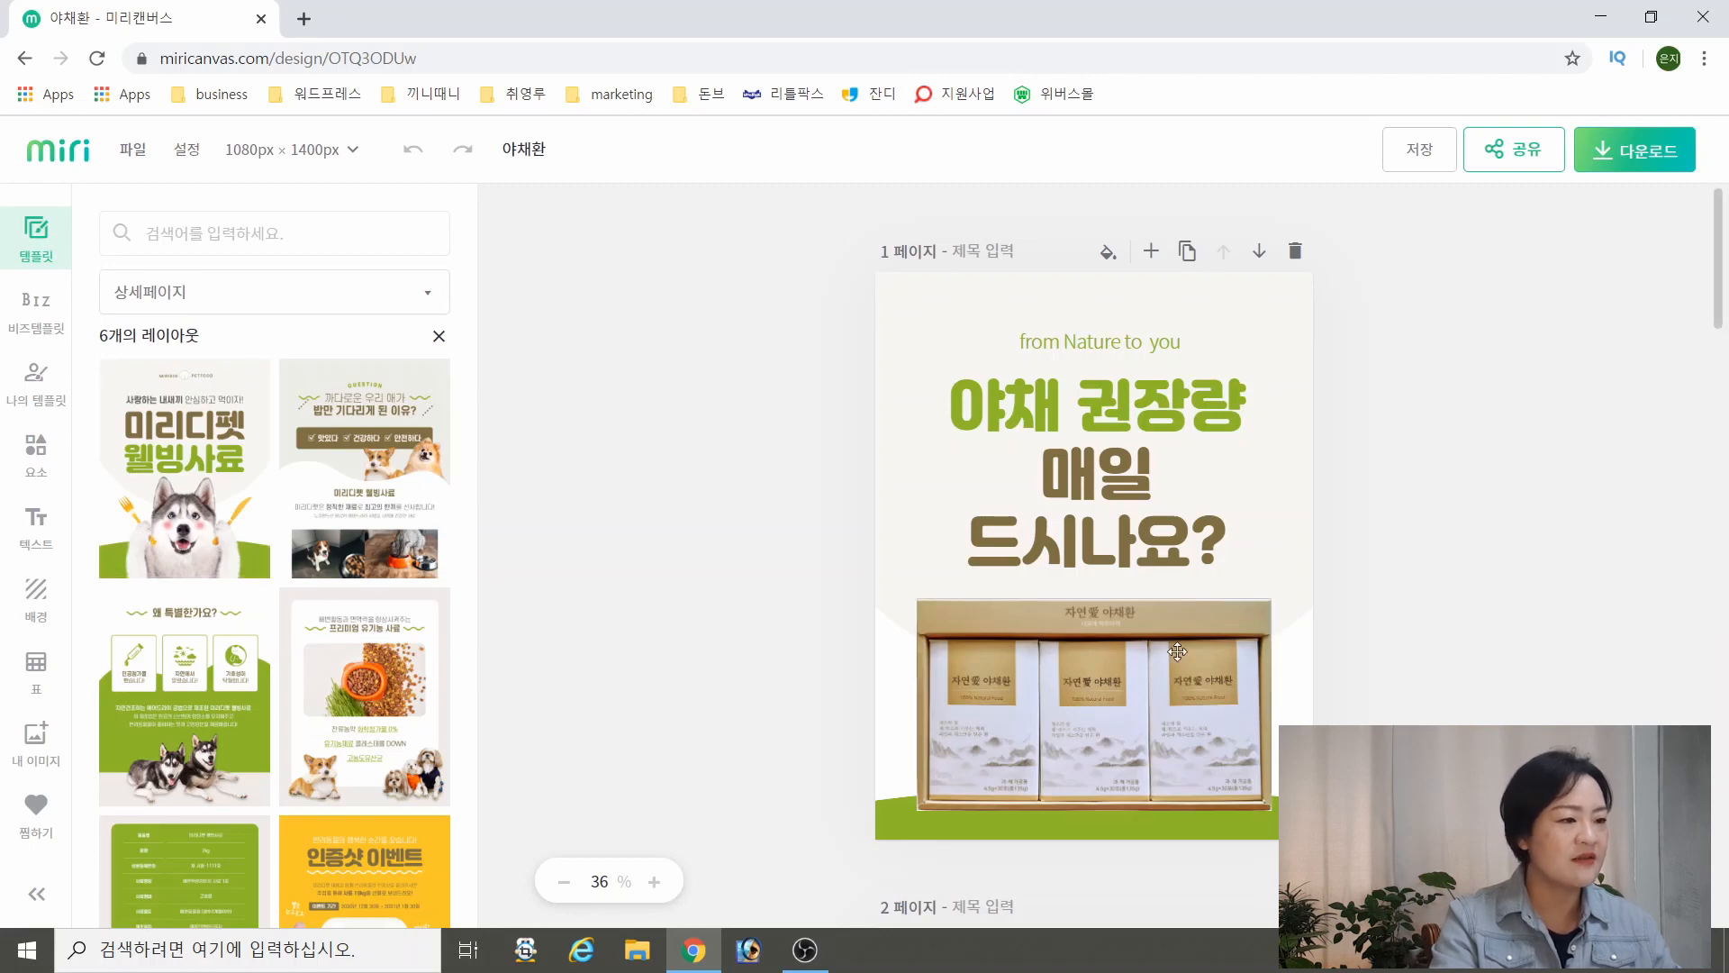
Examine pages 1 to 3 of the 야채환 design against the expanded 미리디펫 웰빙사료 template layouts
scroll(1152, 612, down, 7)
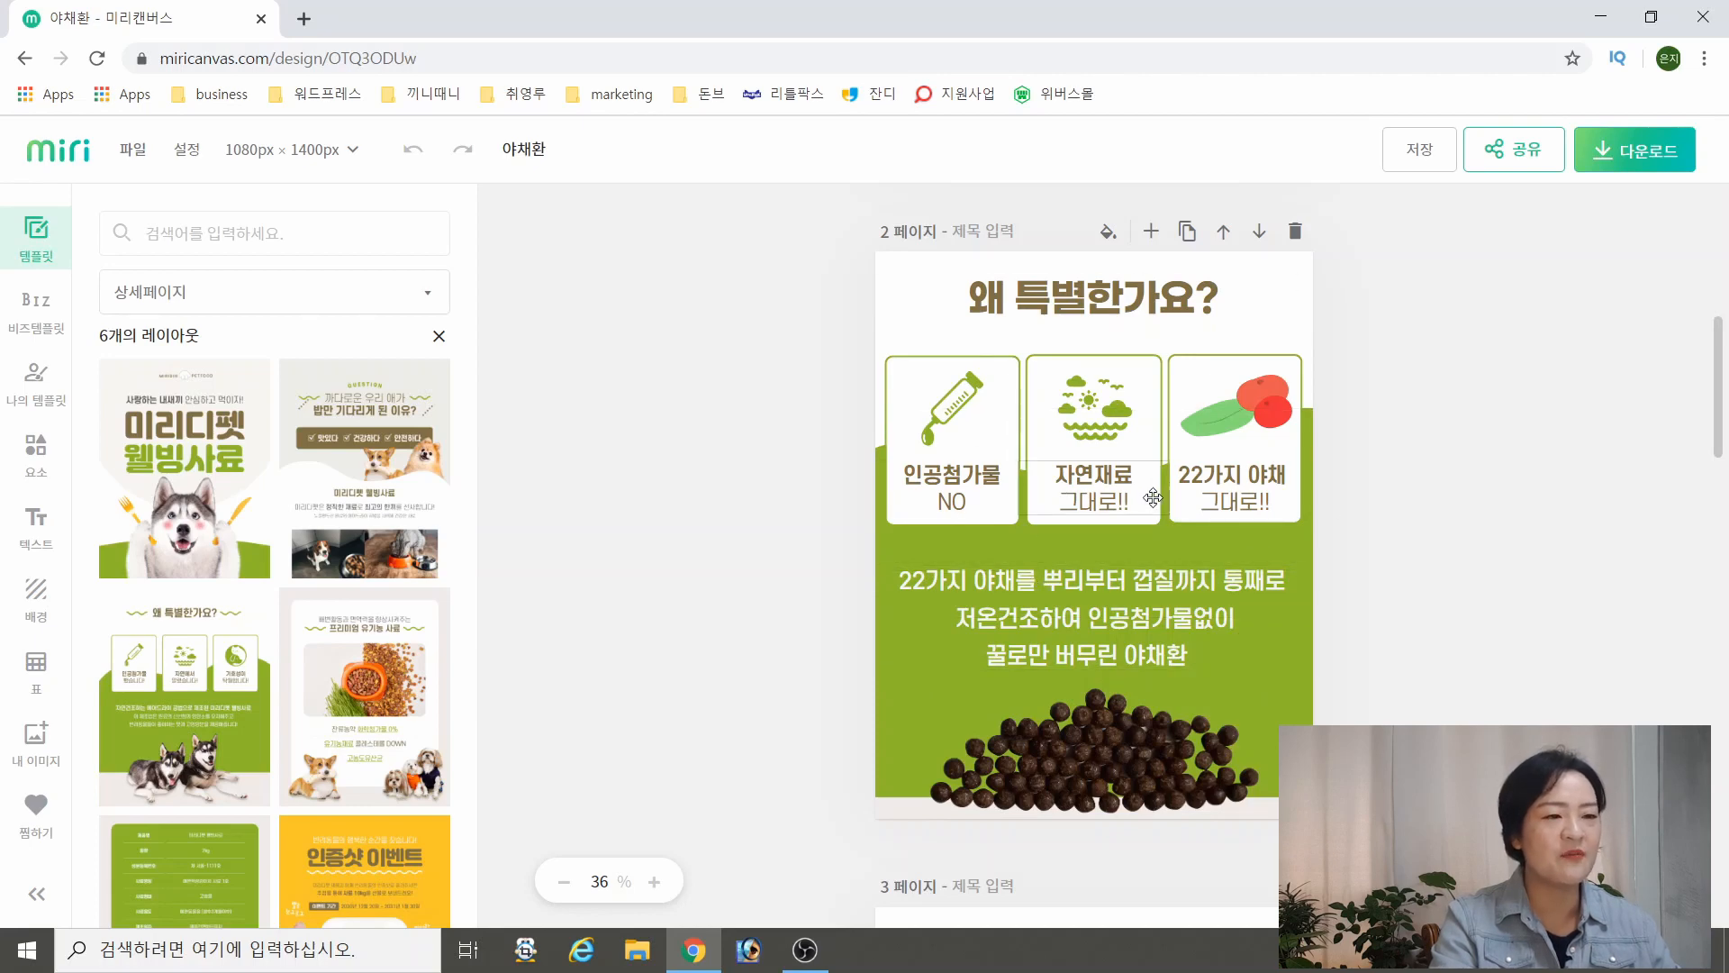
scroll(407, 608, down, 5)
scroll(1292, 584, down, 7)
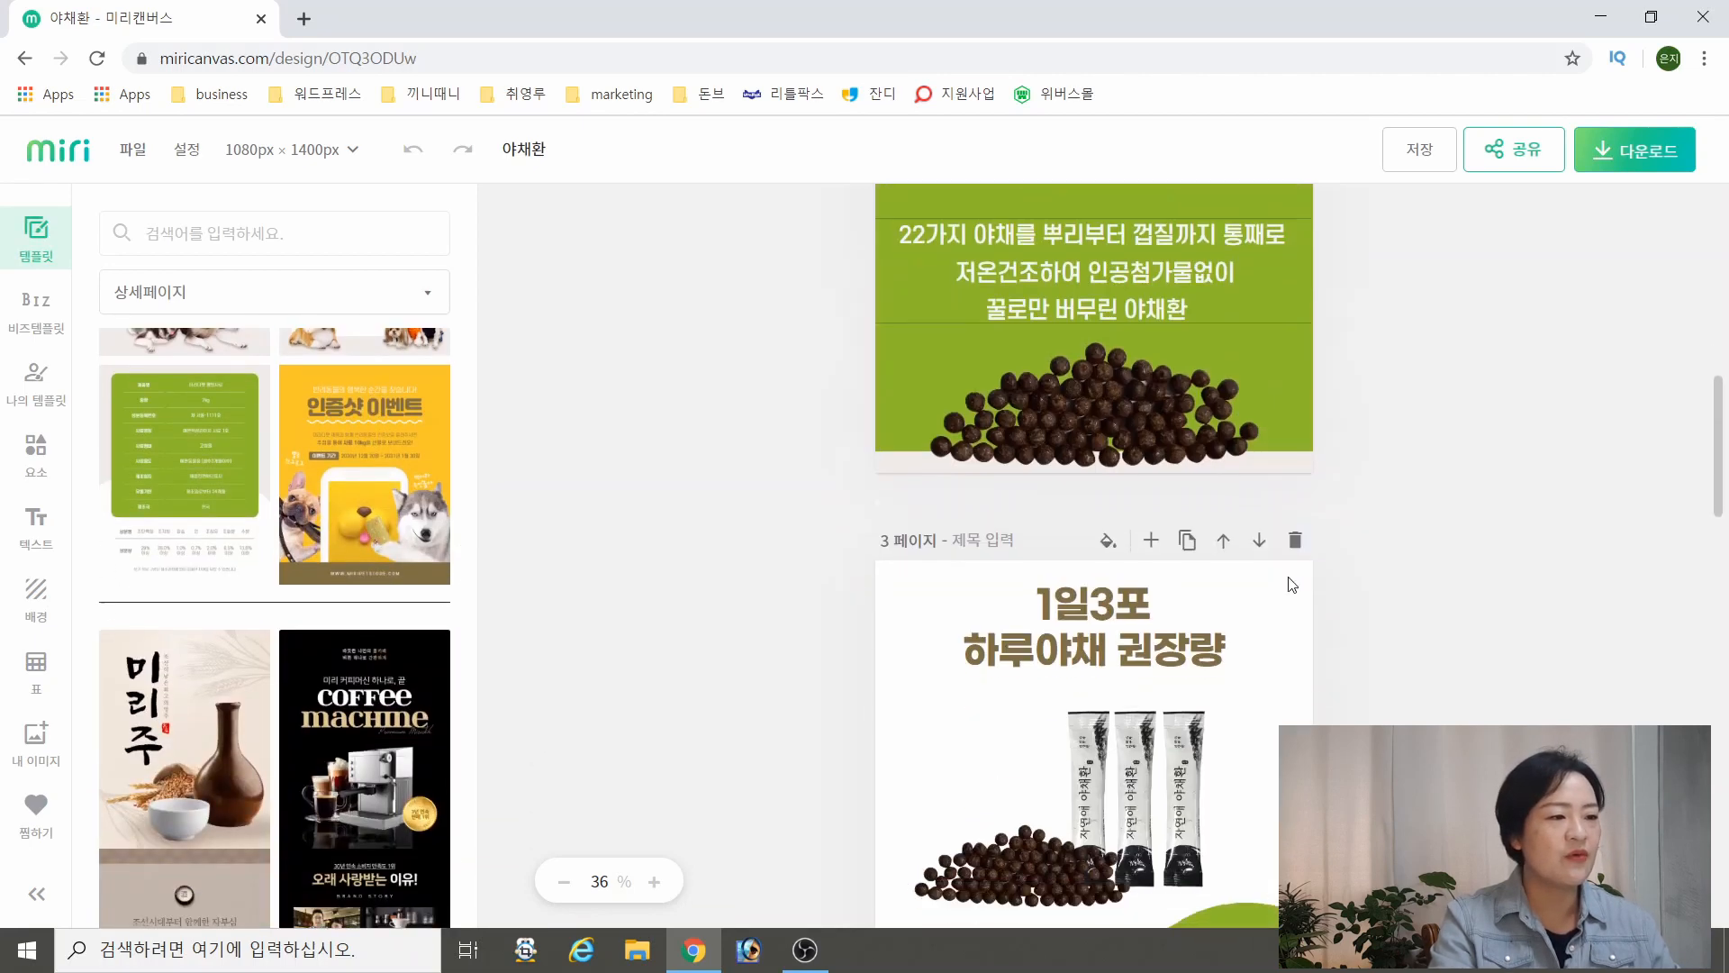
scroll(1292, 577, up, 5)
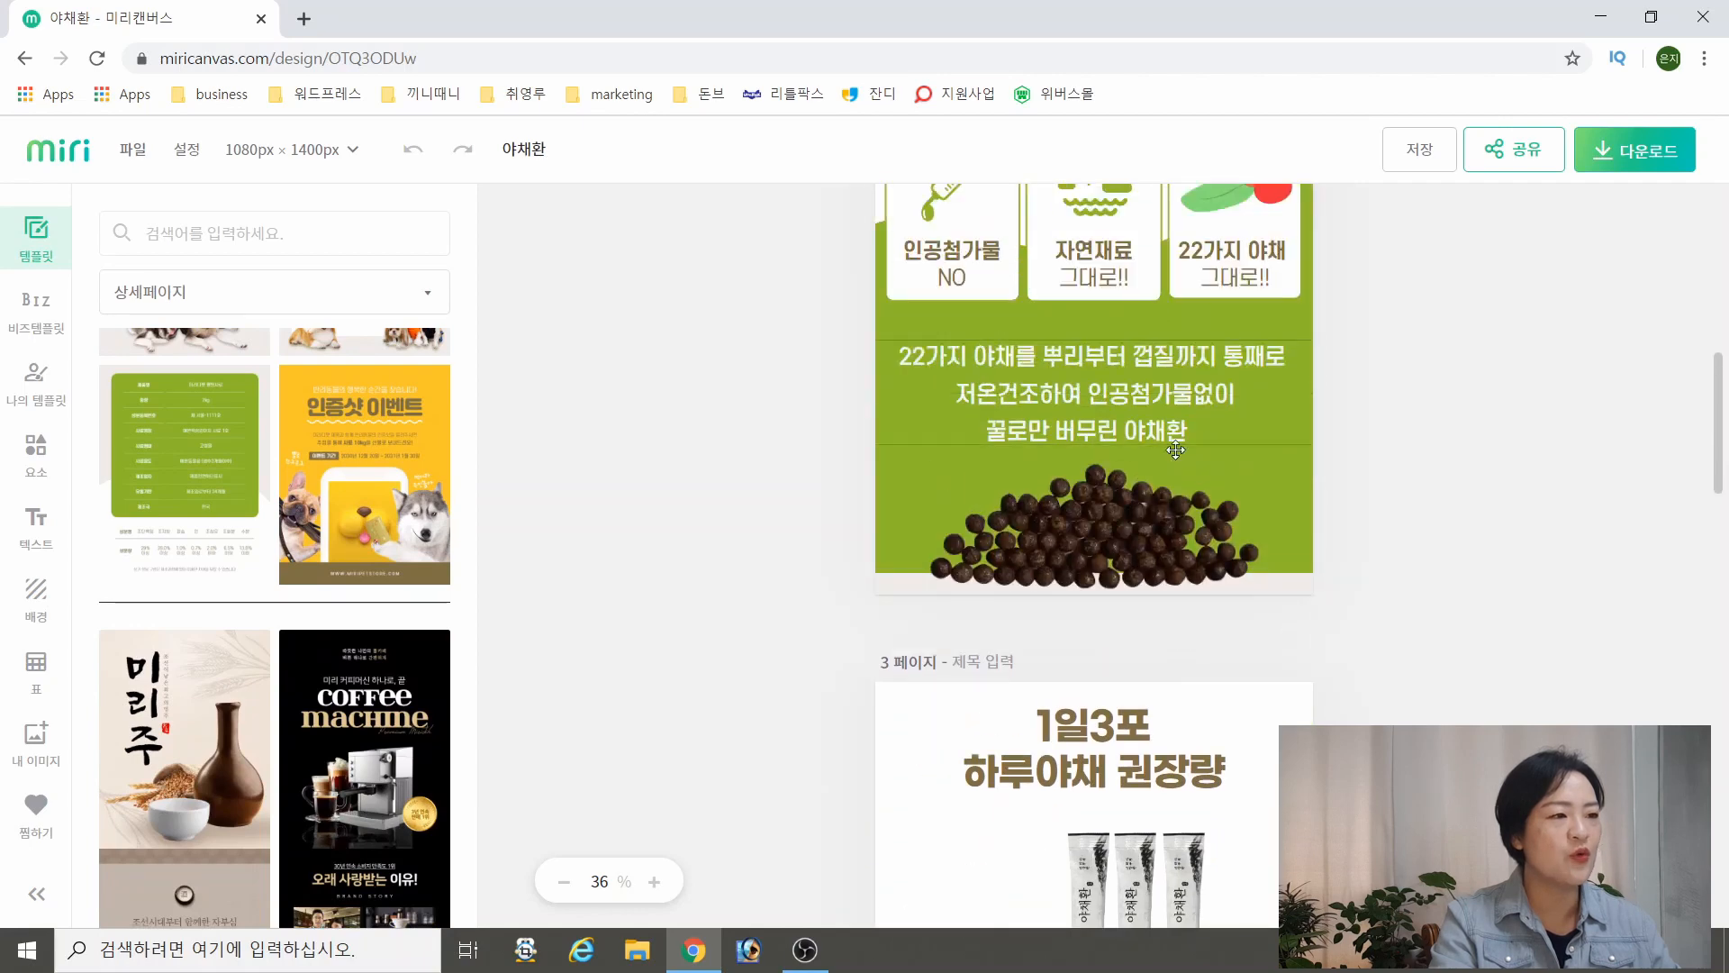
scroll(1198, 612, down, 3)
scroll(1191, 616, up, 7)
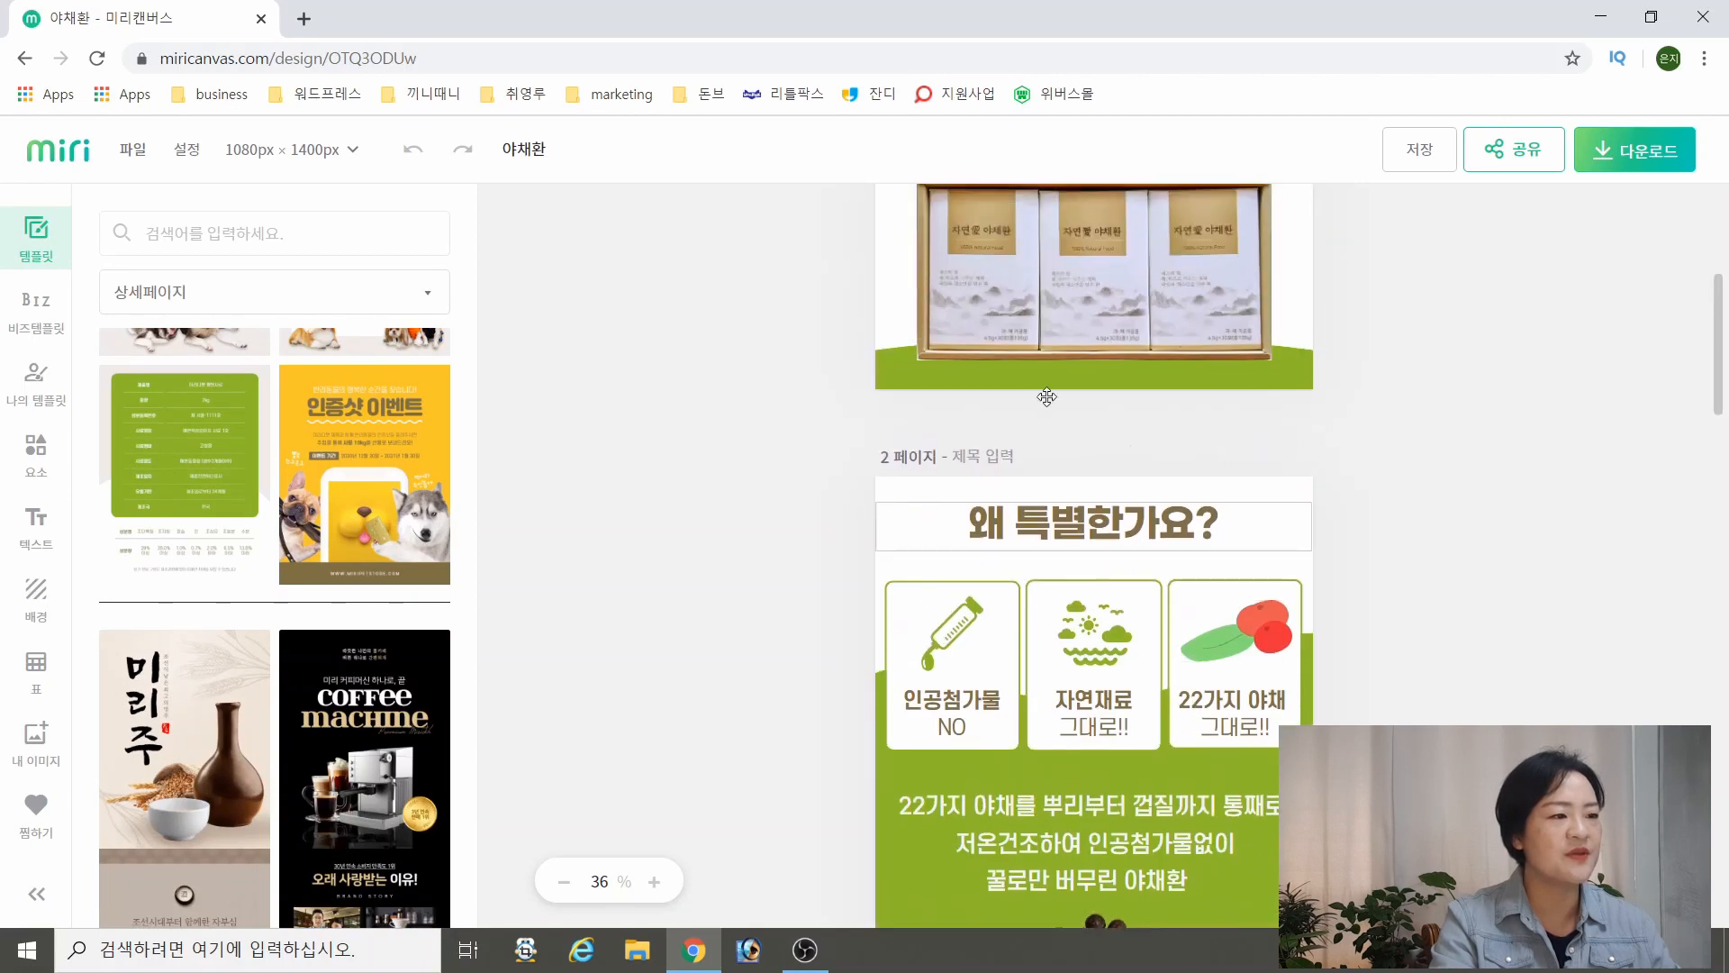
scroll(1263, 679, down, 6)
scroll(1262, 679, down, 2)
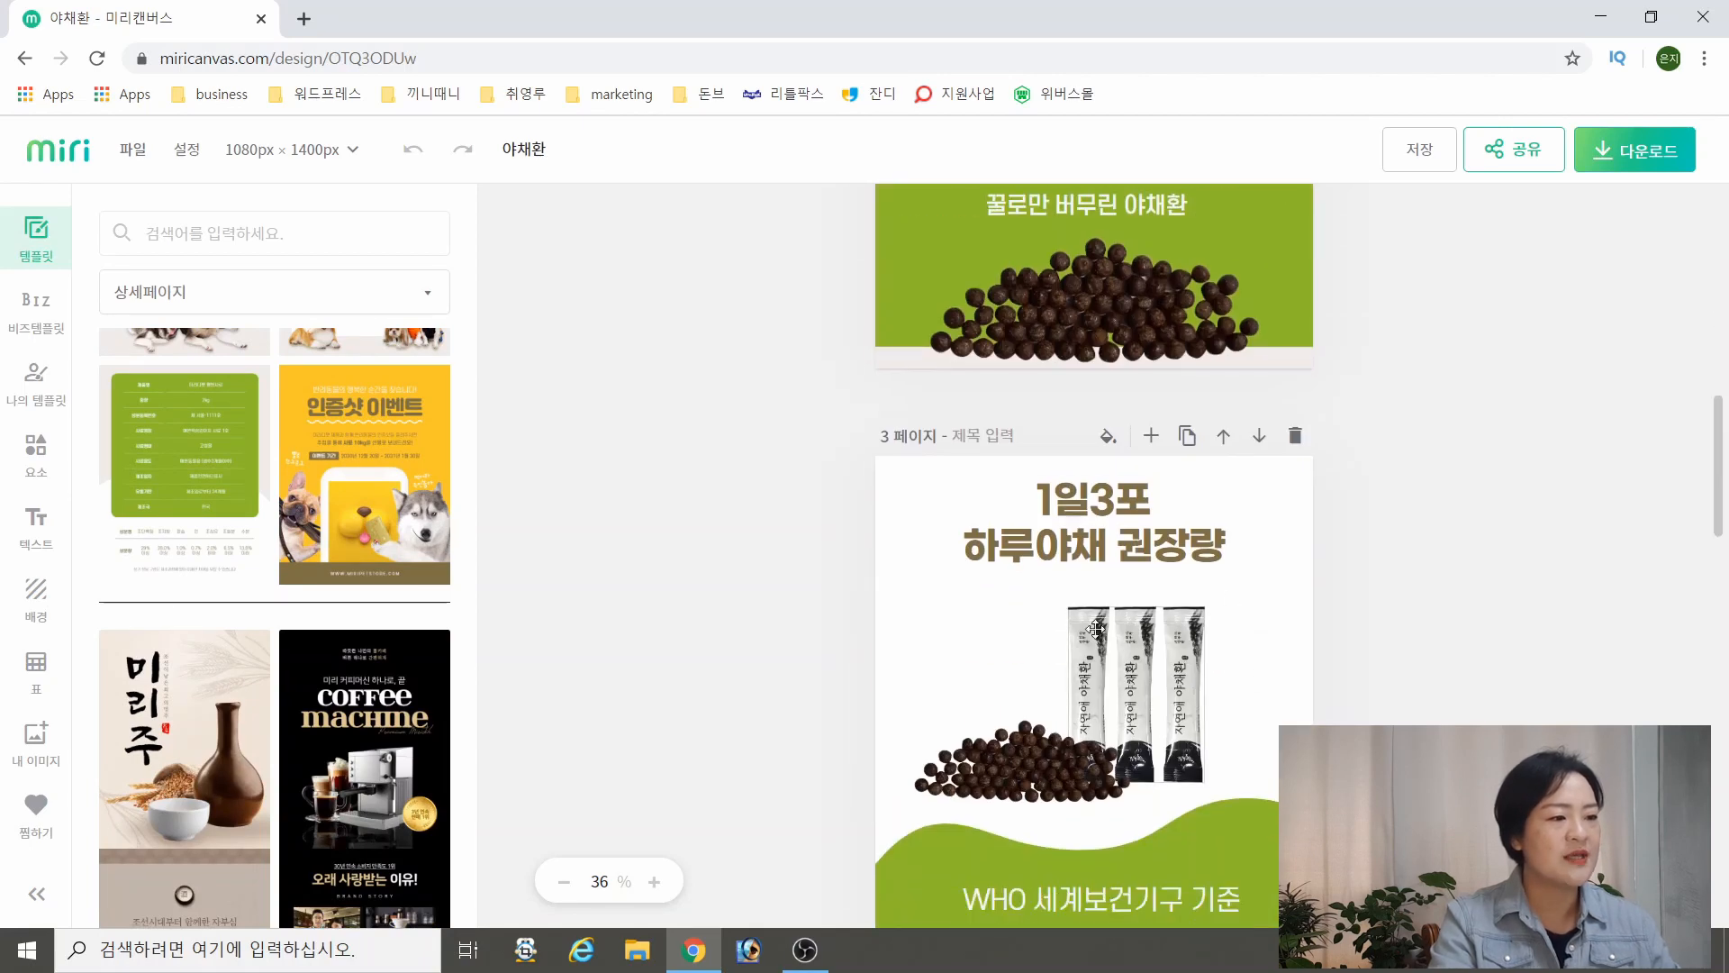
scroll(1238, 702, down, 7)
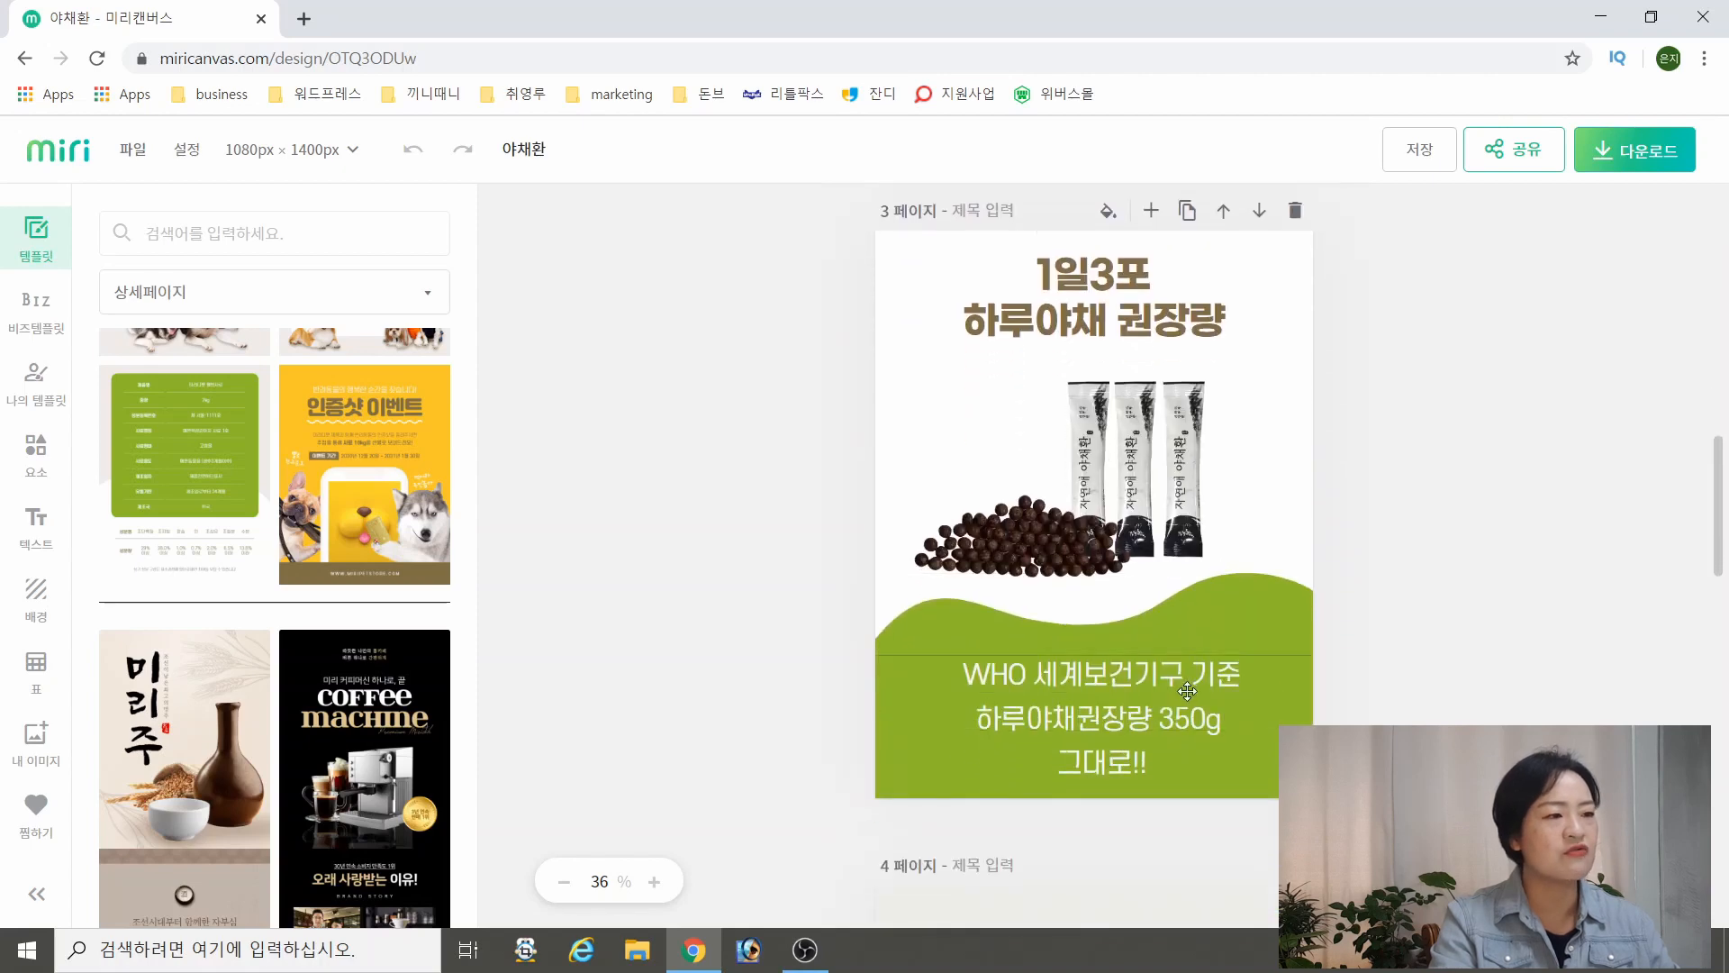
Examine pages 4 to 6 of the 야채환 design, covering the POINT 1 to POINT 3 sections, and compare them with the template layouts
scroll(1230, 639, down, 9)
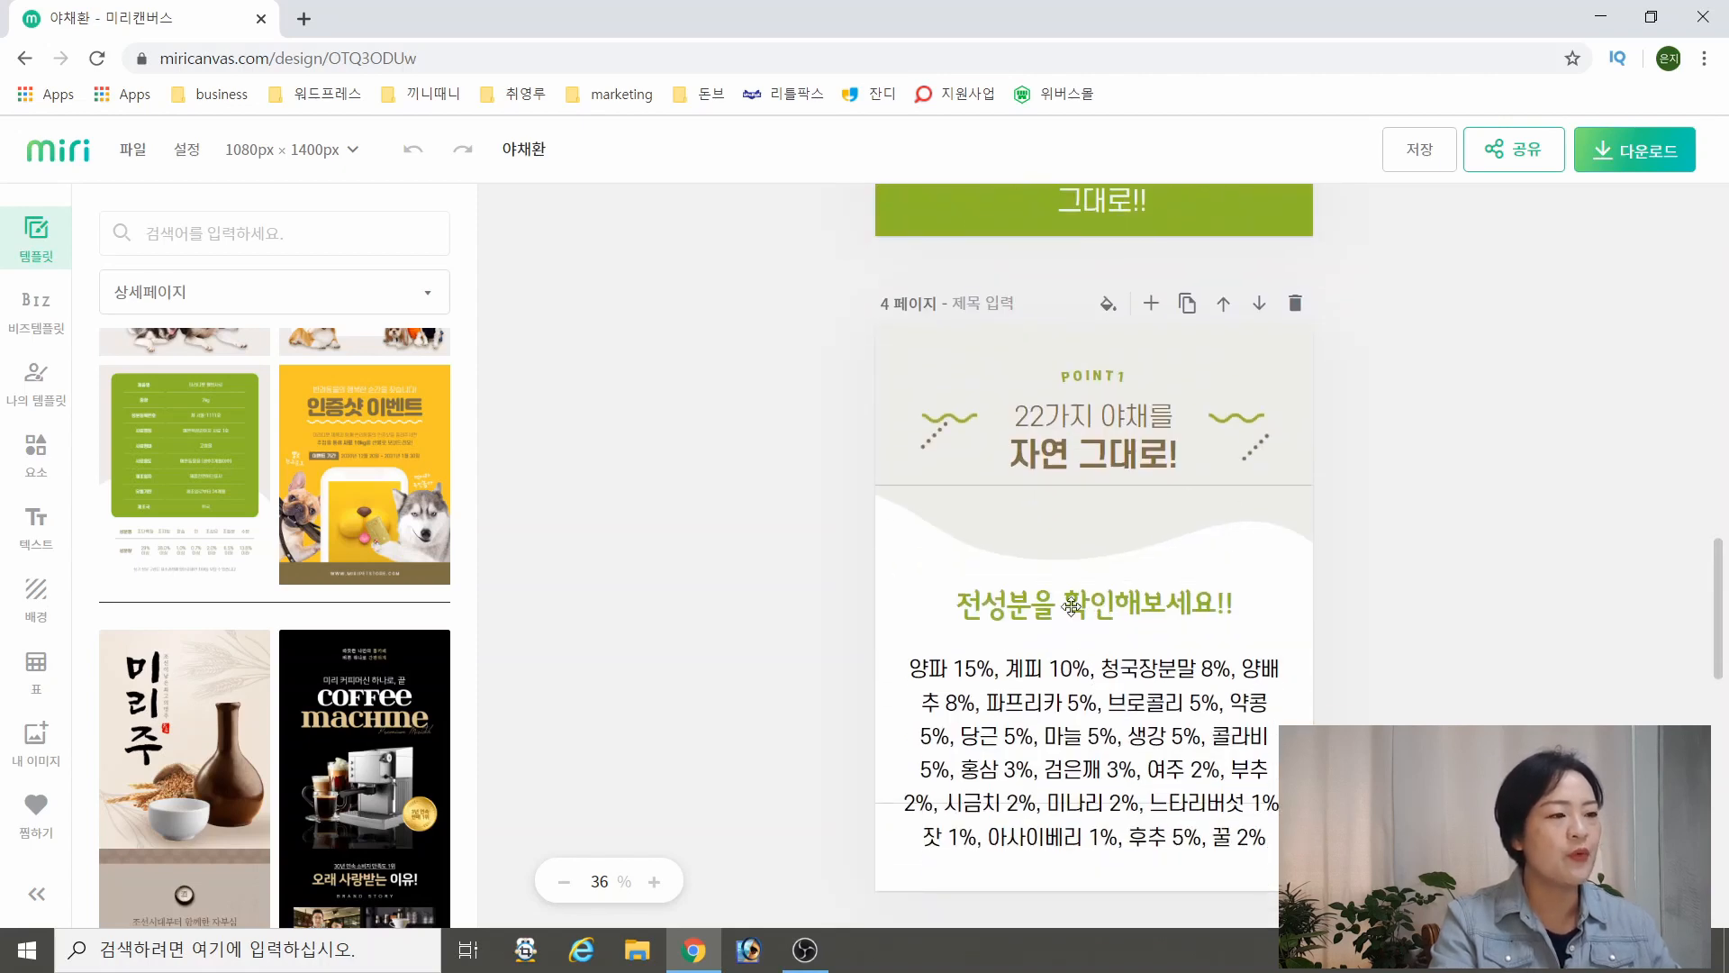
click(236, 560)
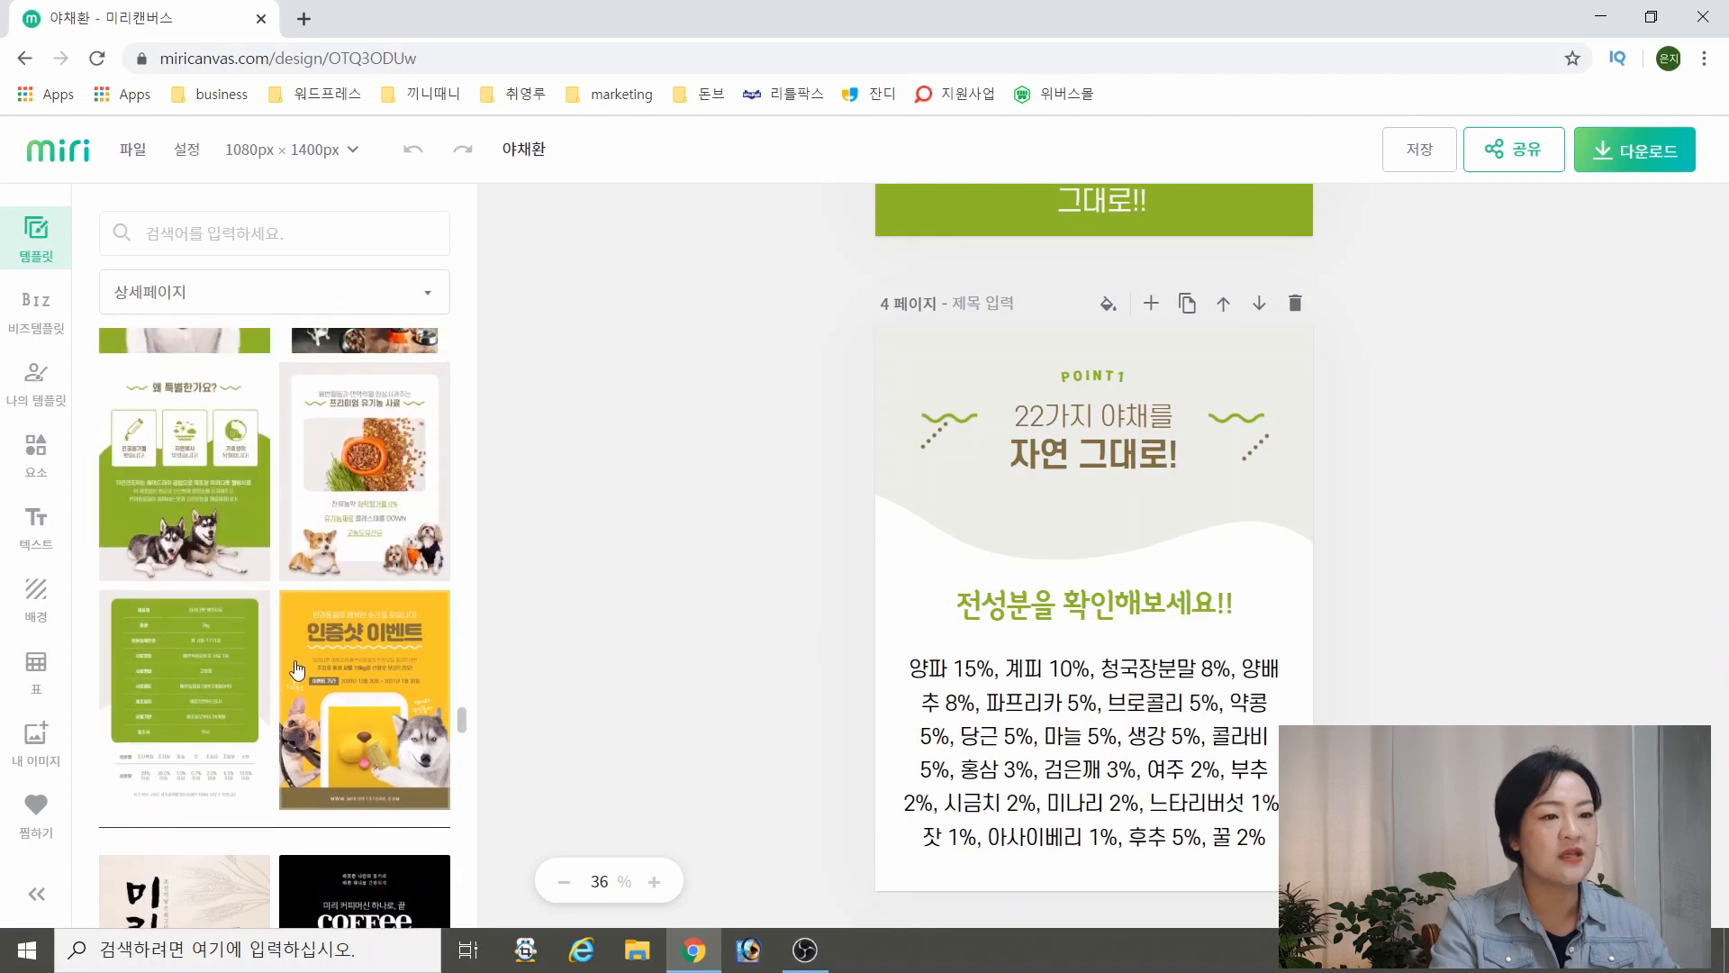
scroll(298, 672, up, 1)
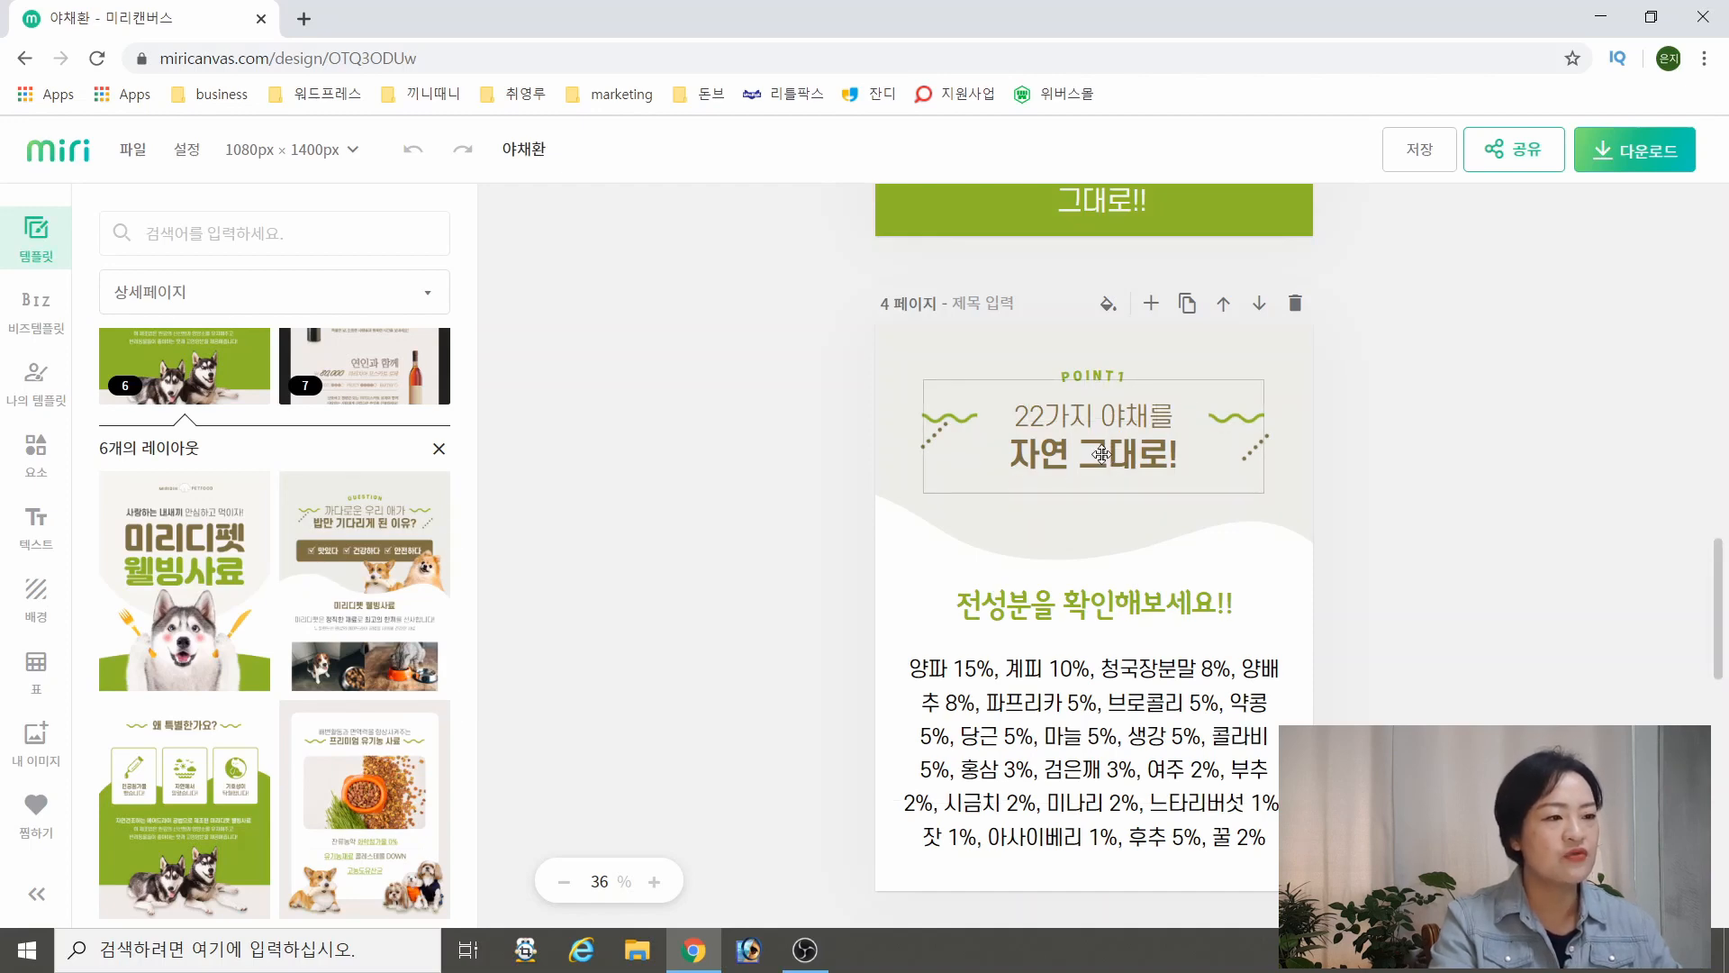
scroll(1138, 699, down, 5)
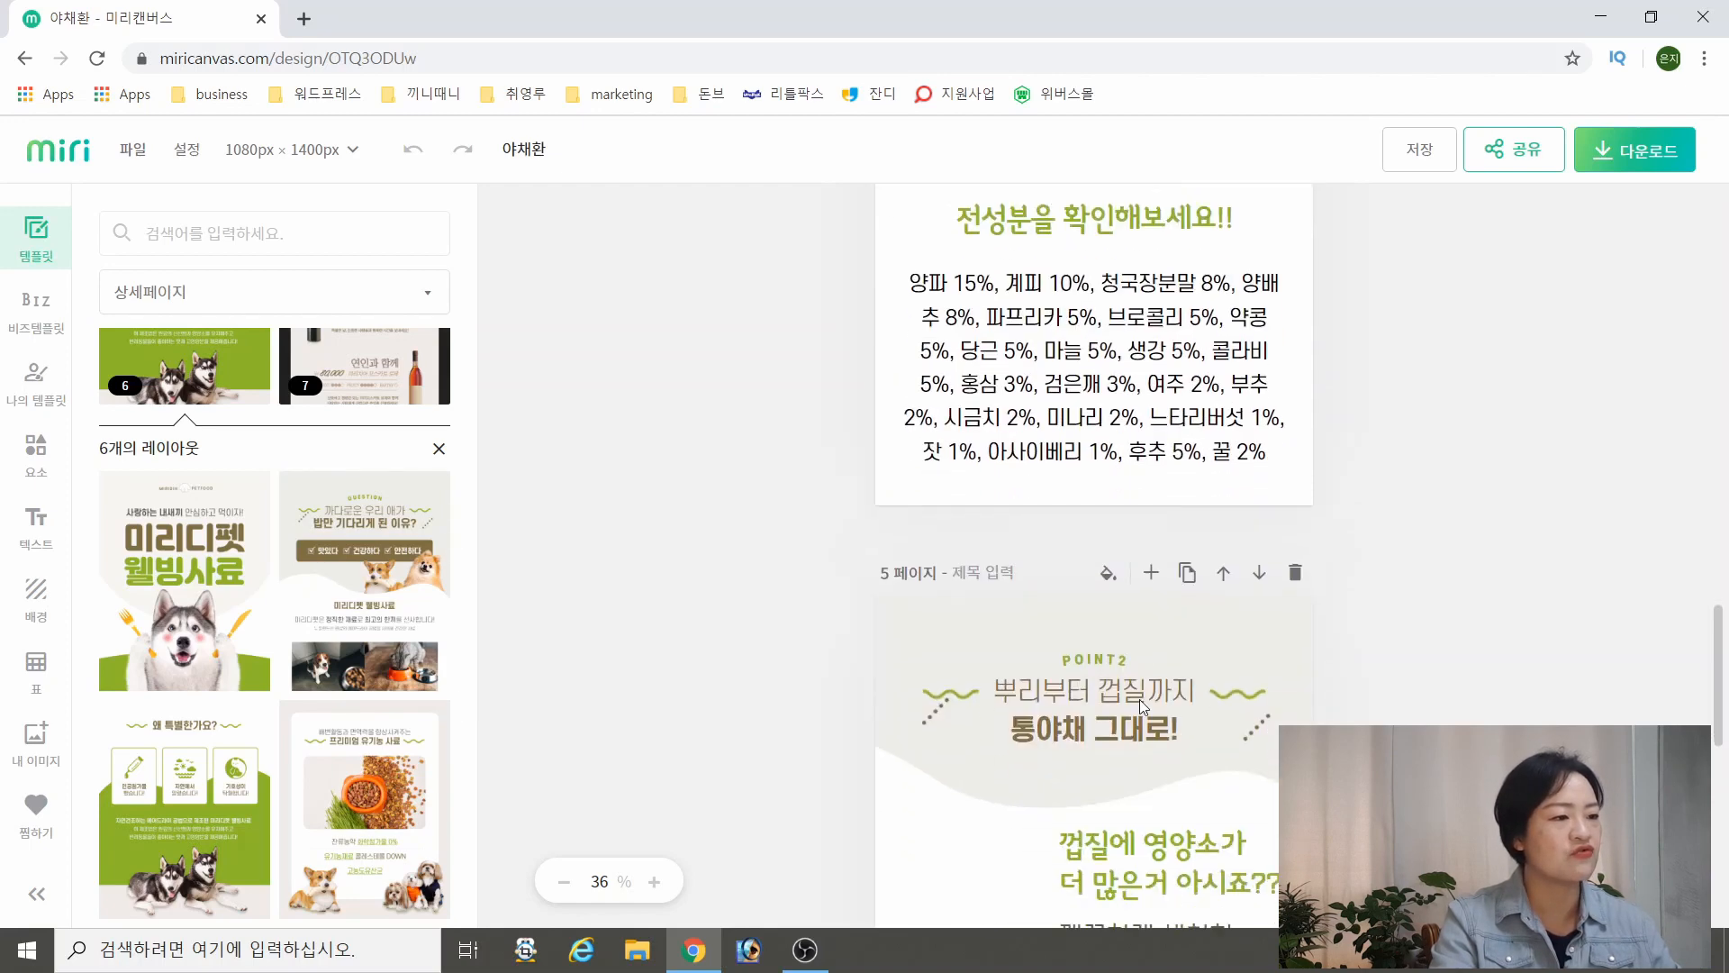
scroll(1092, 601, down, 4)
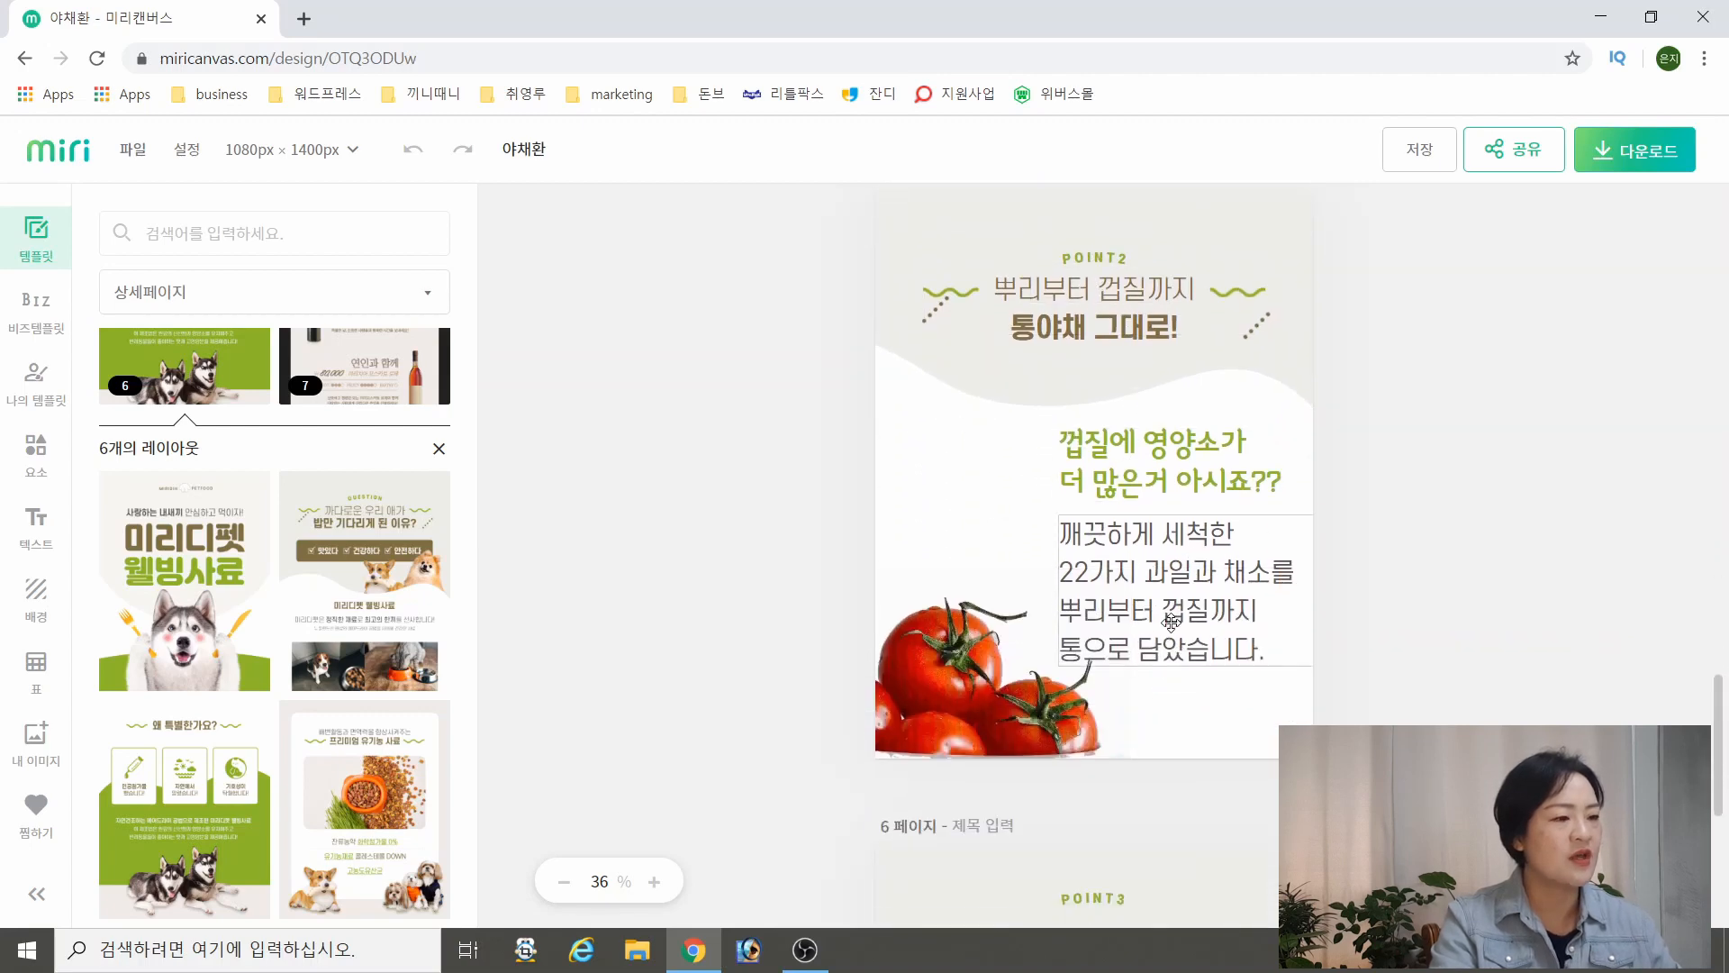
scroll(1198, 621, down, 5)
scroll(1126, 641, down, 1)
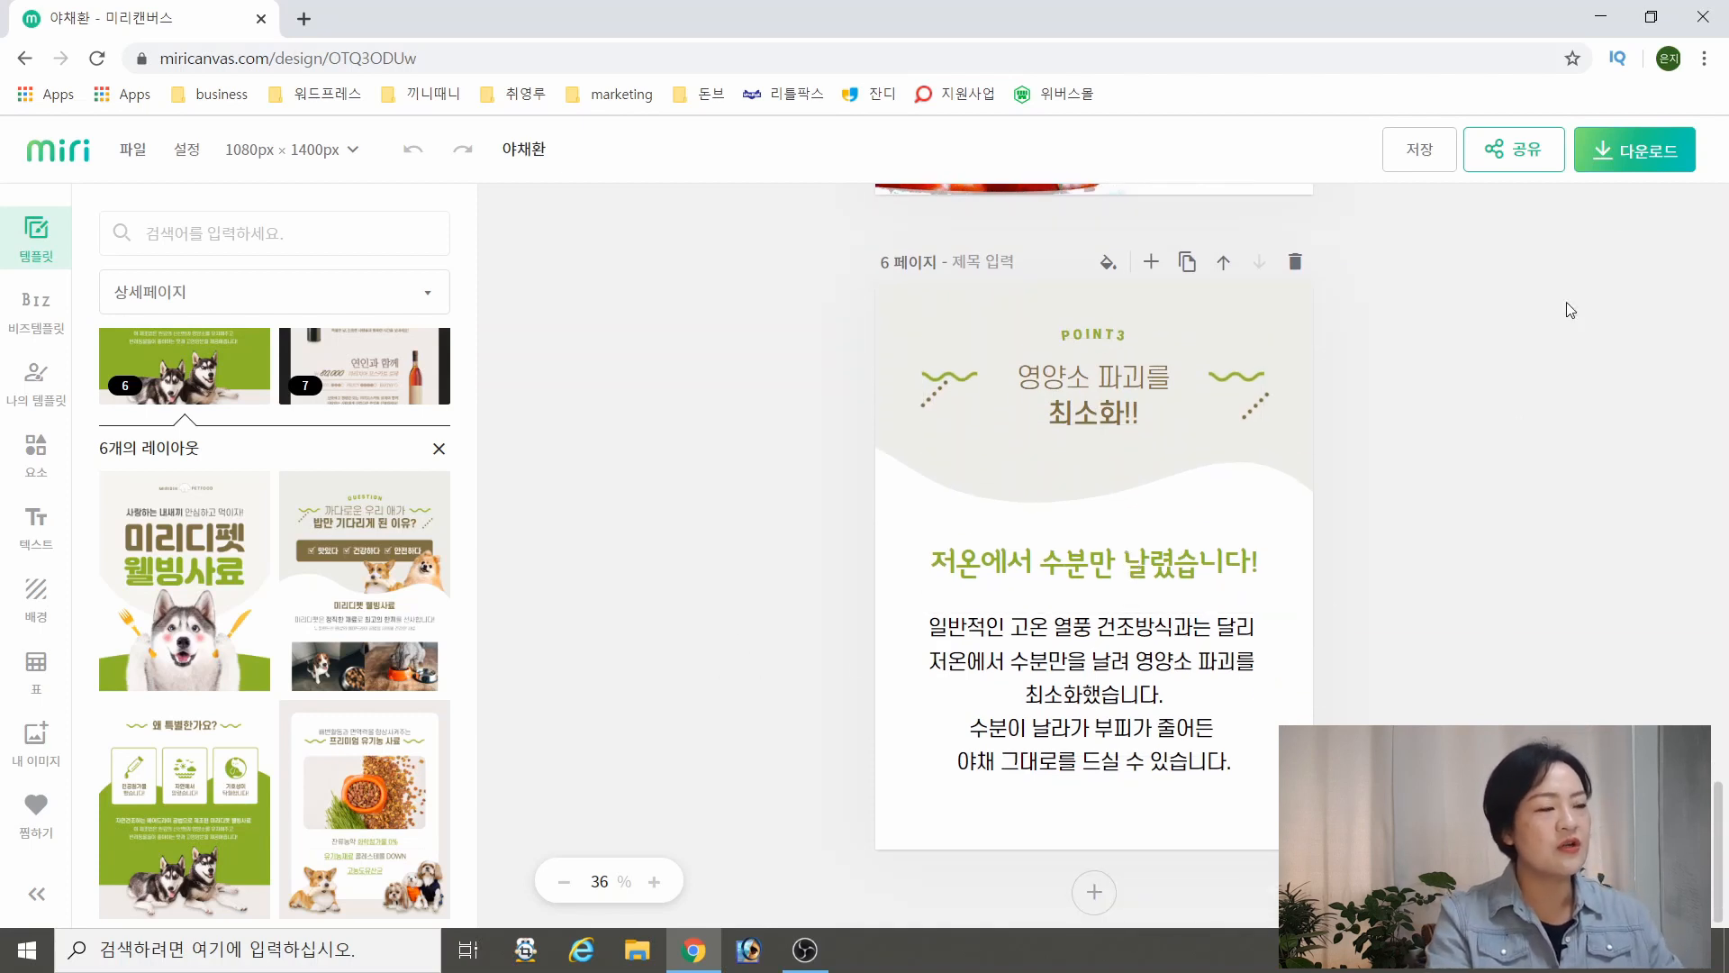
Open the design's web download options and try the PDF and JPG file formats
click(1663, 168)
click(1401, 395)
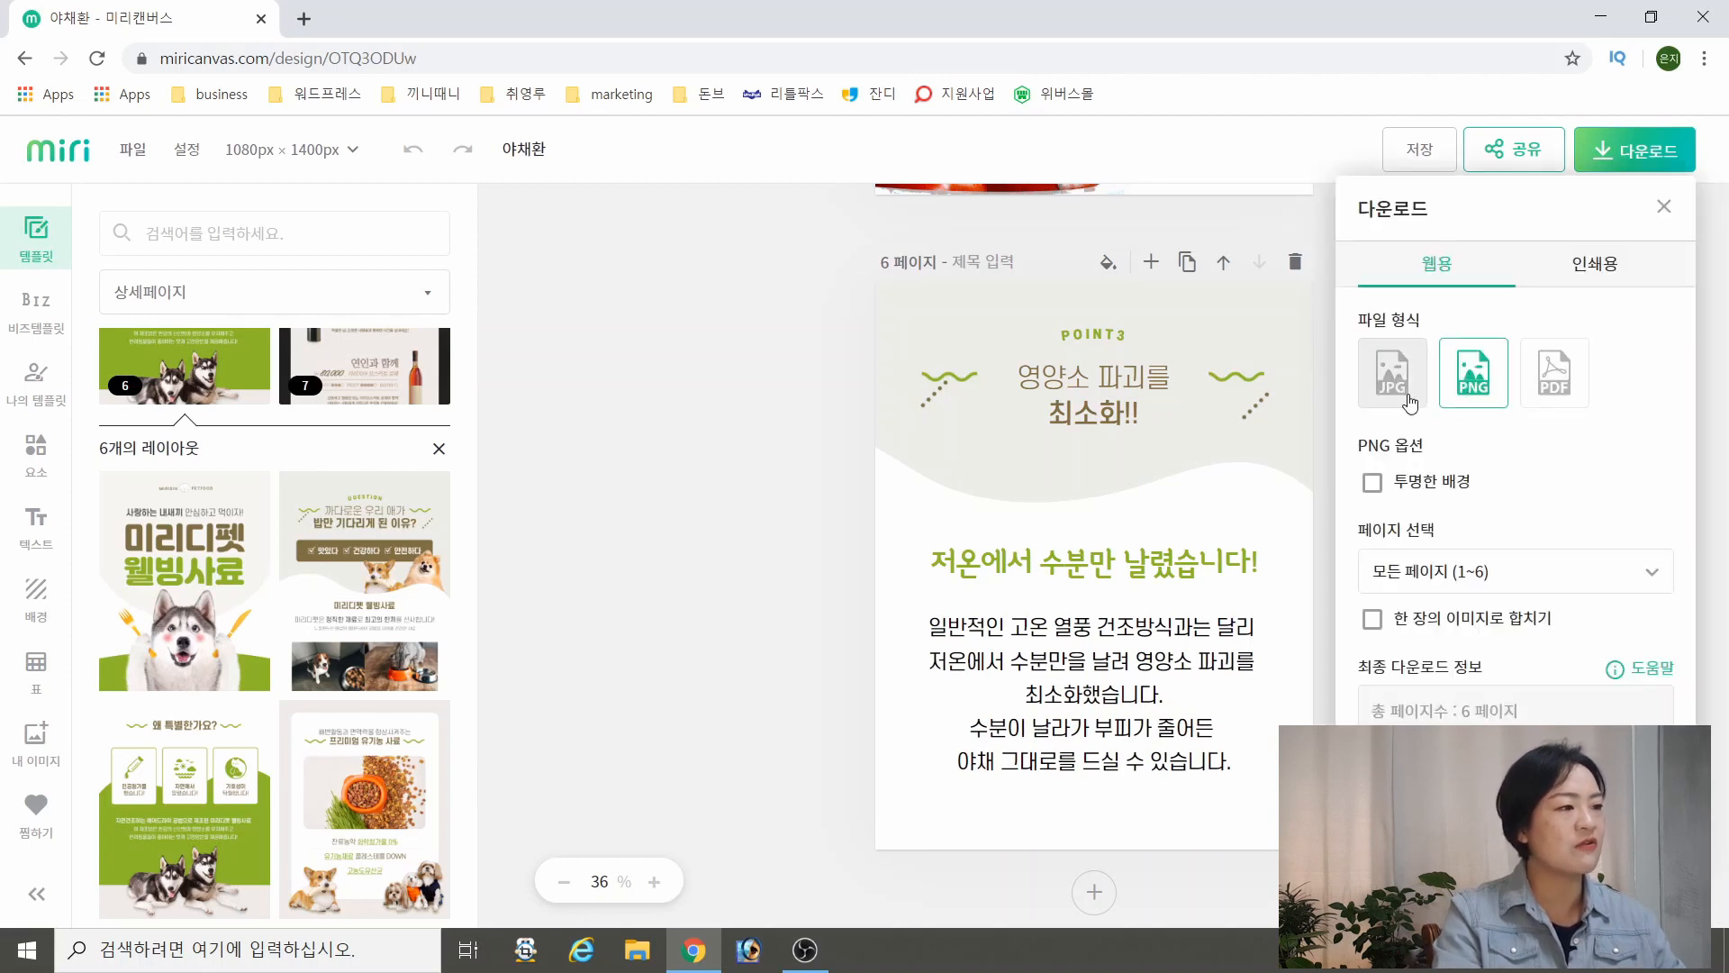
click(1563, 408)
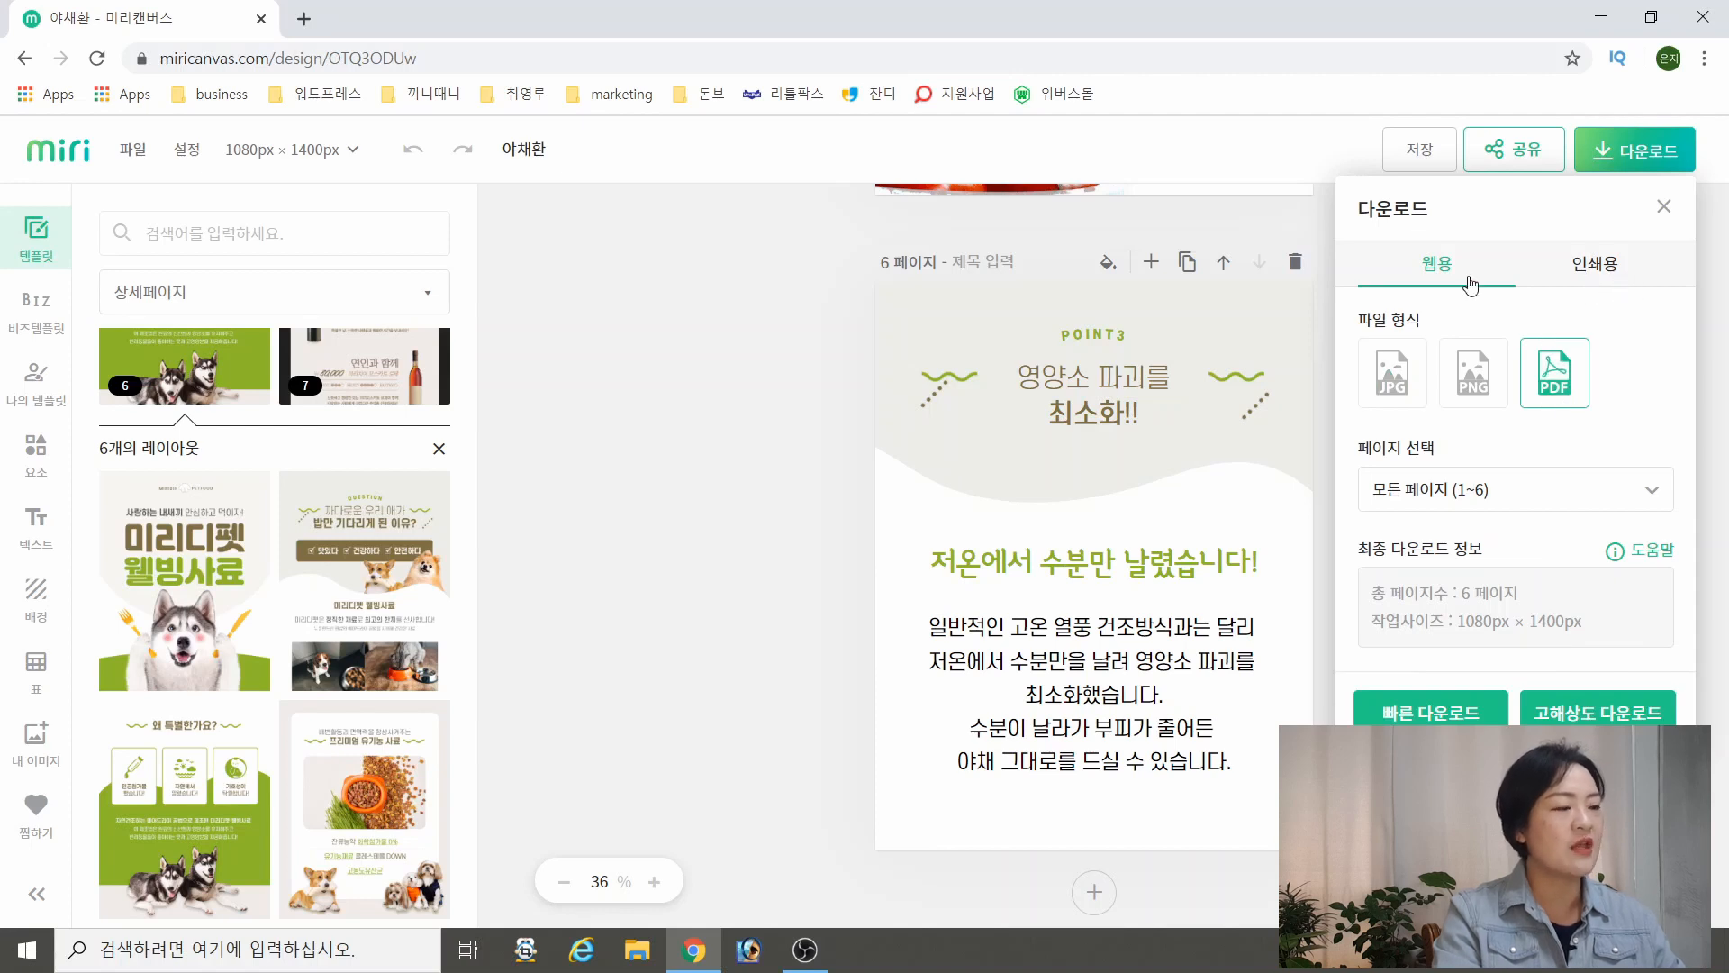
click(1408, 400)
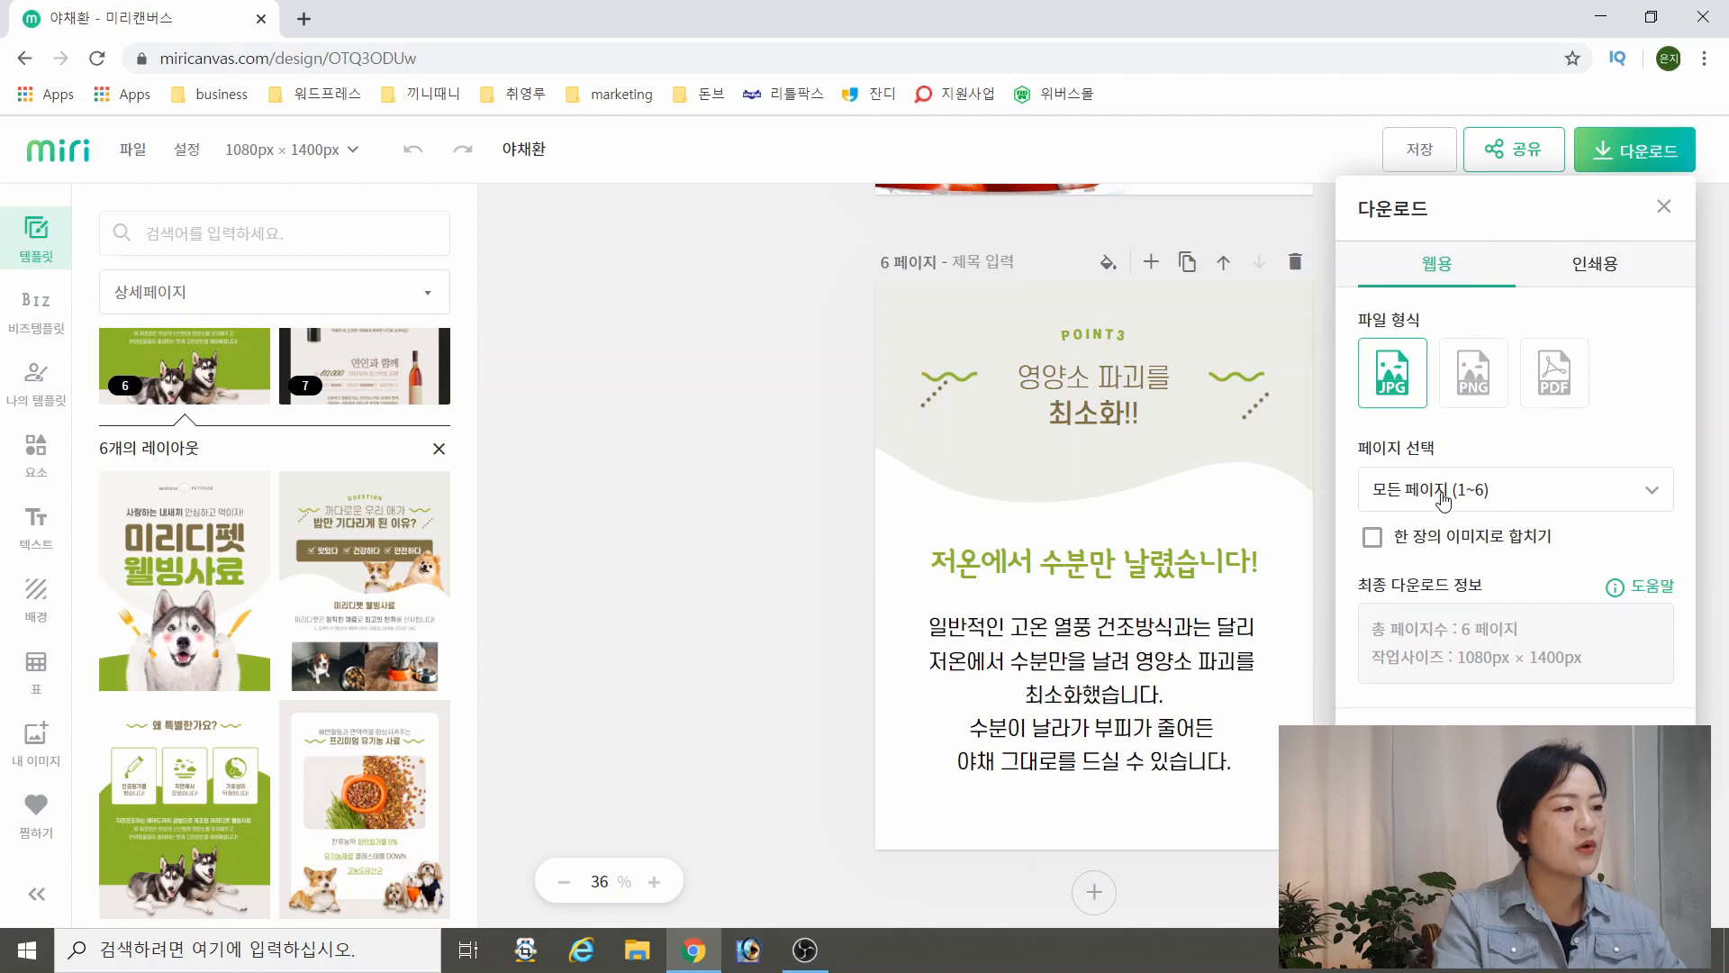
Try the 한 장의 이미지로 합치기 option, check the page selection, and close the download options without downloading
click(1374, 539)
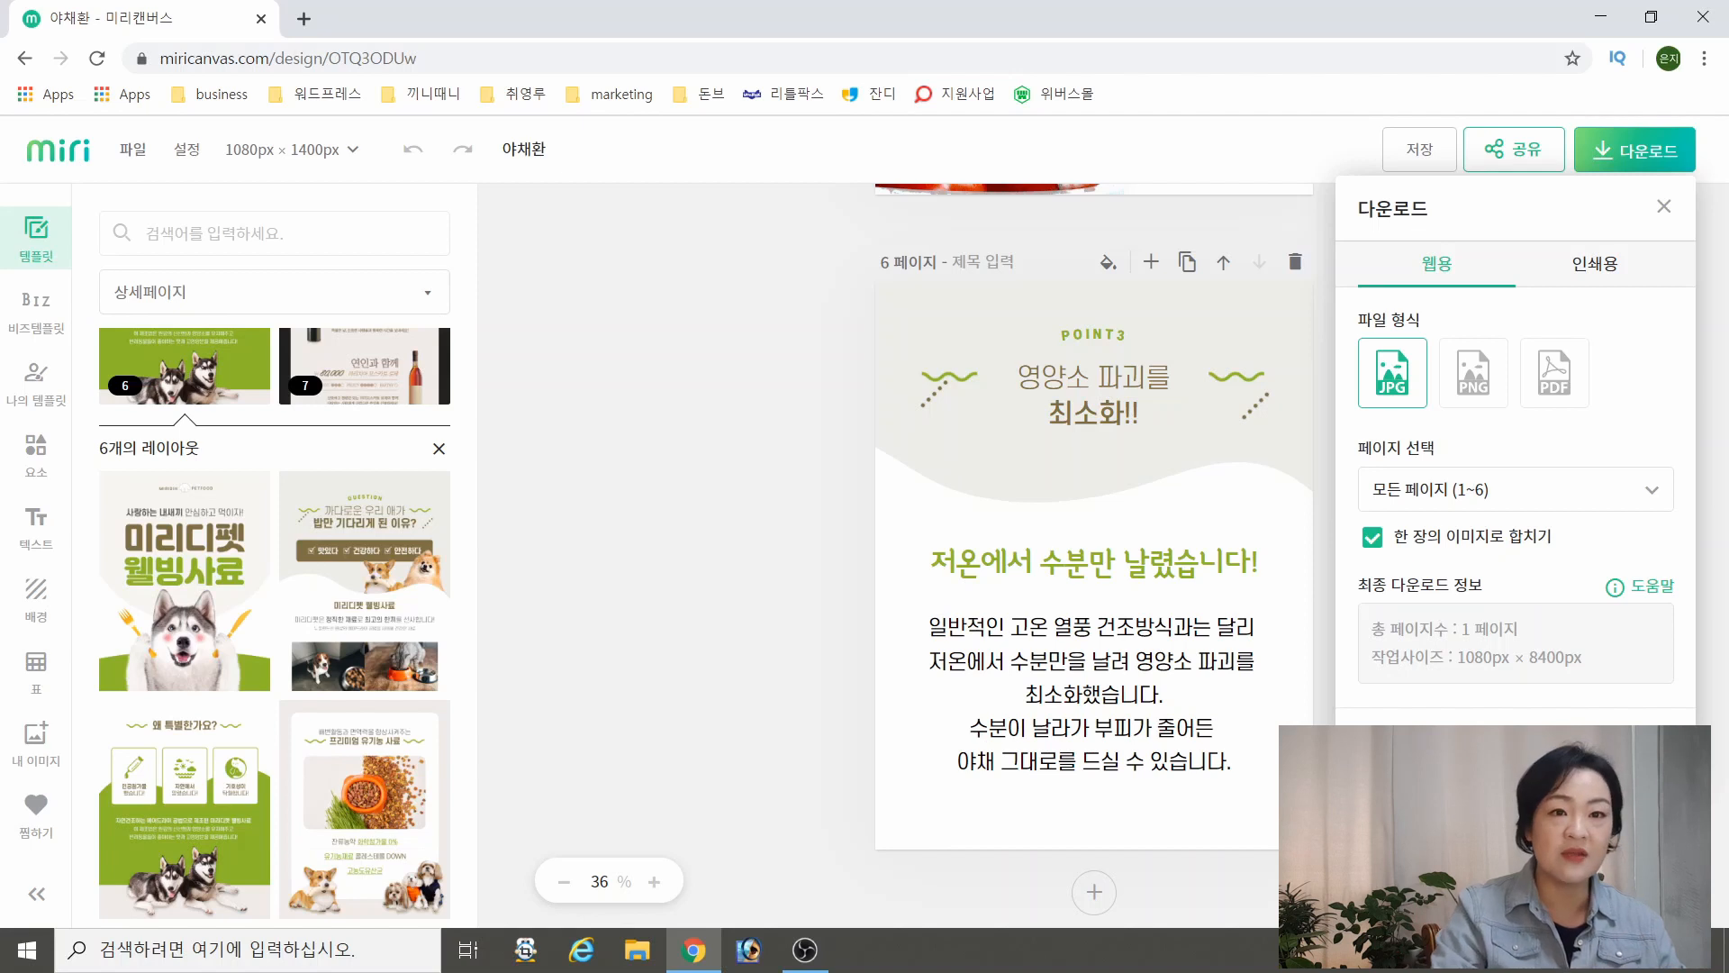
click(1479, 497)
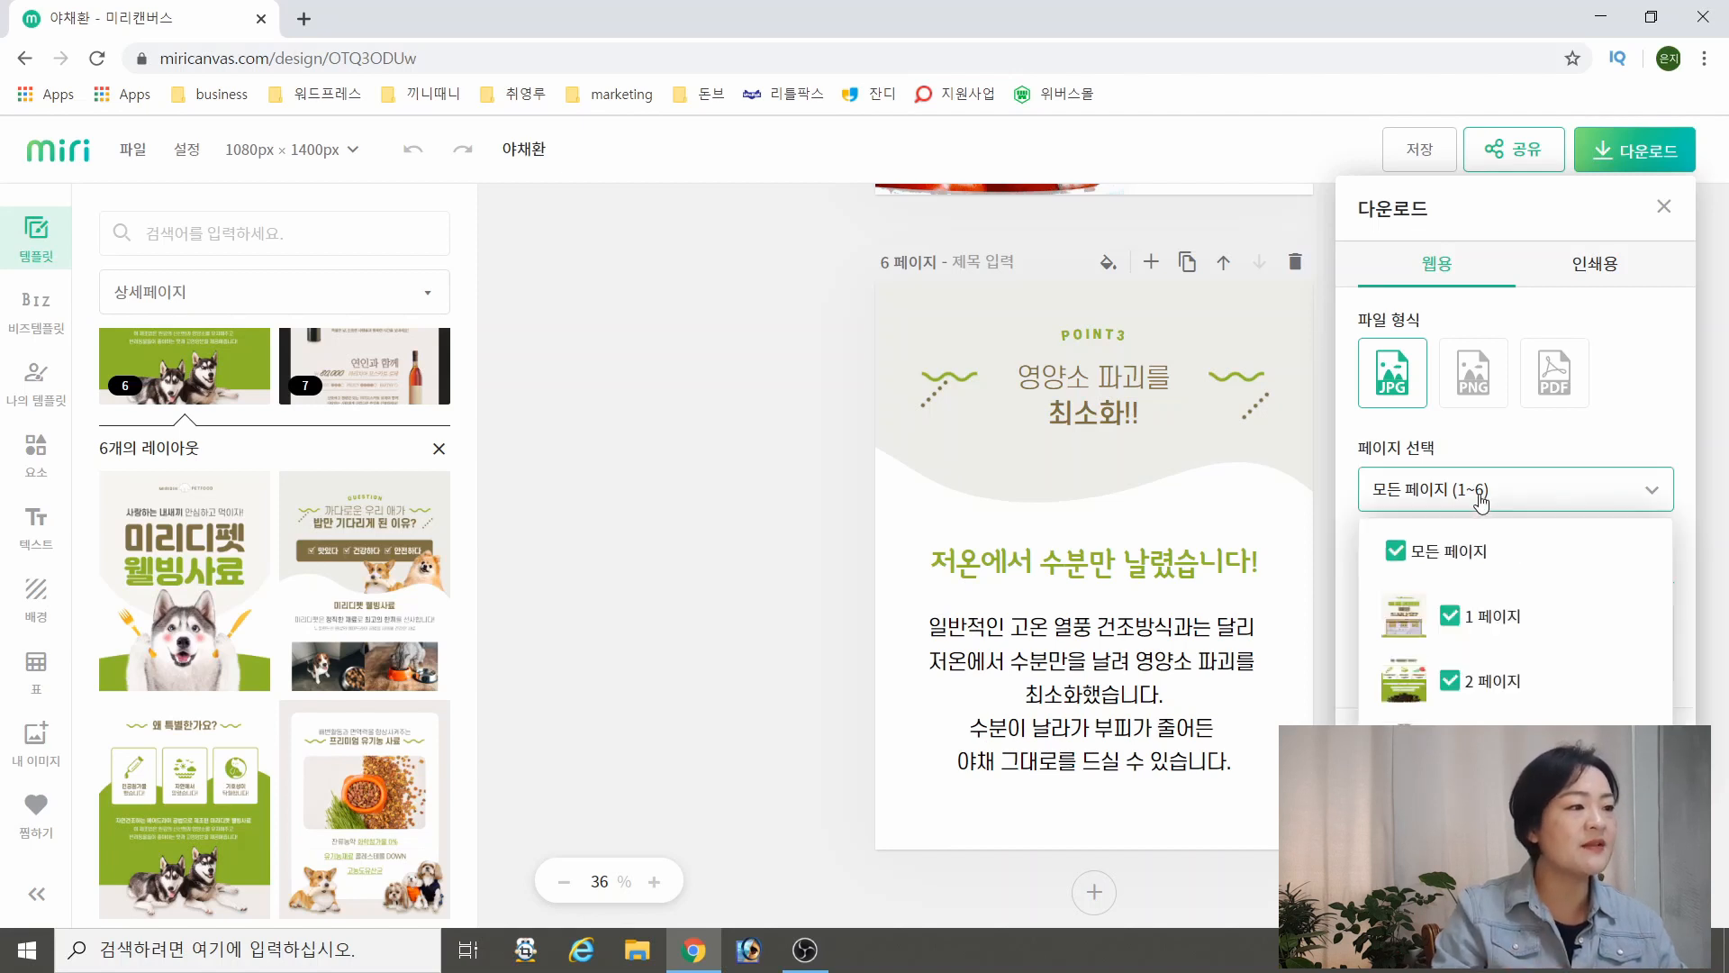
click(1613, 500)
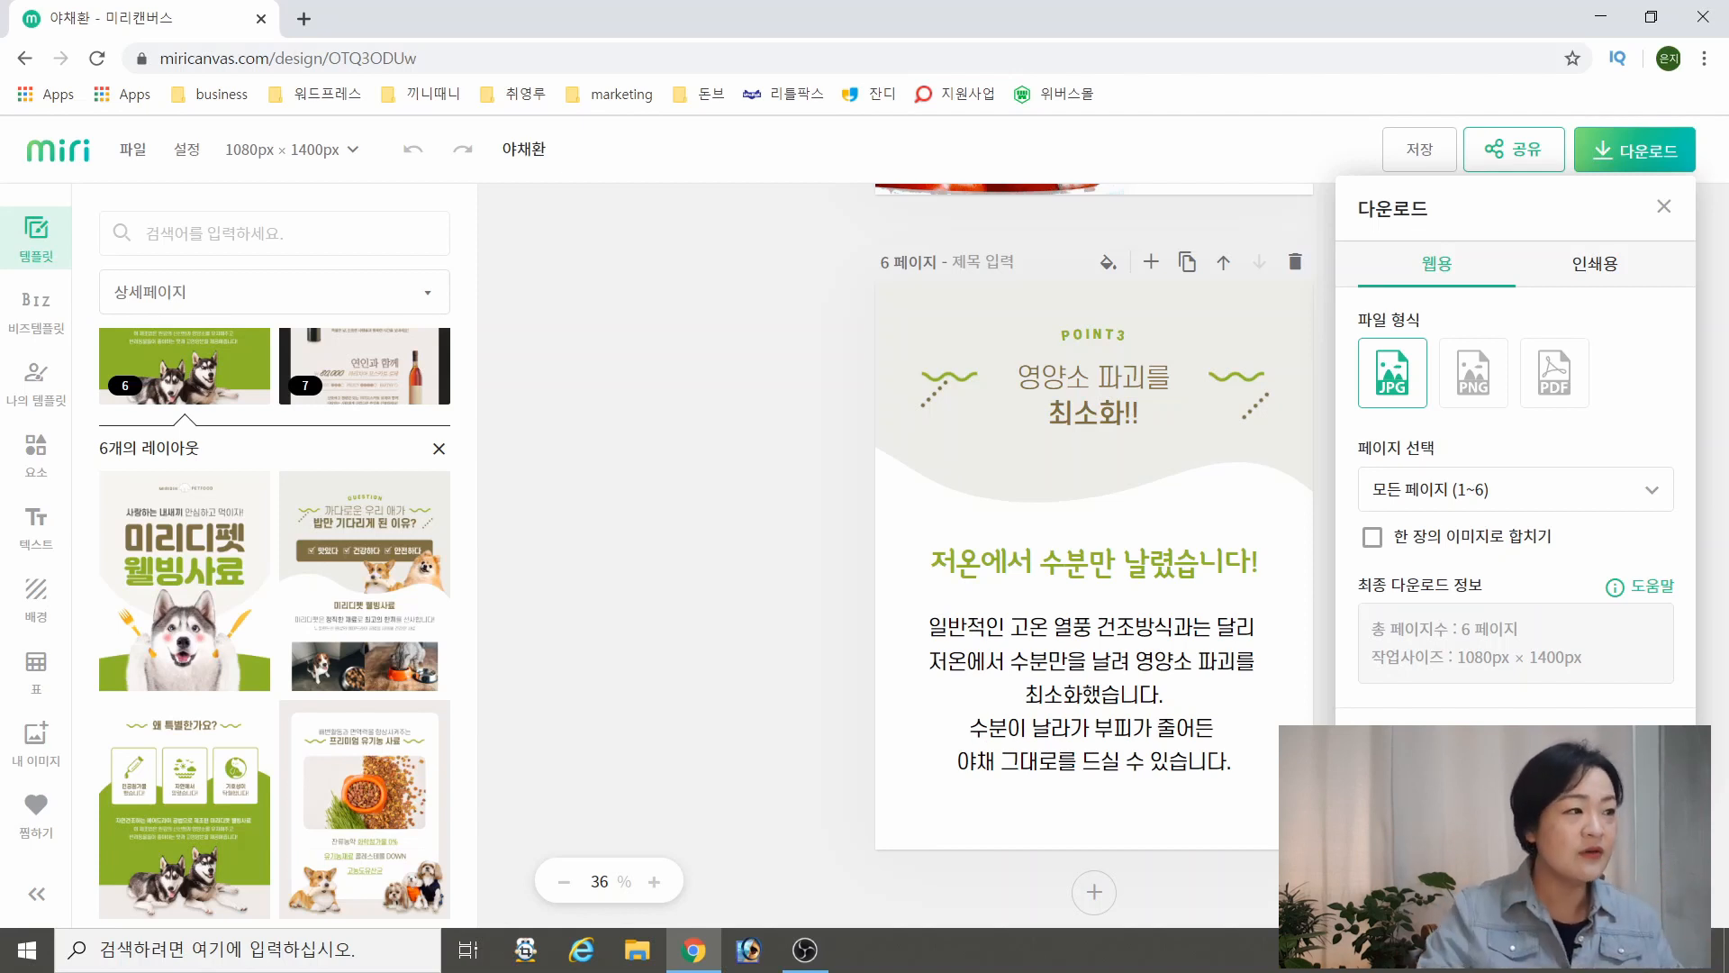
key(Escape)
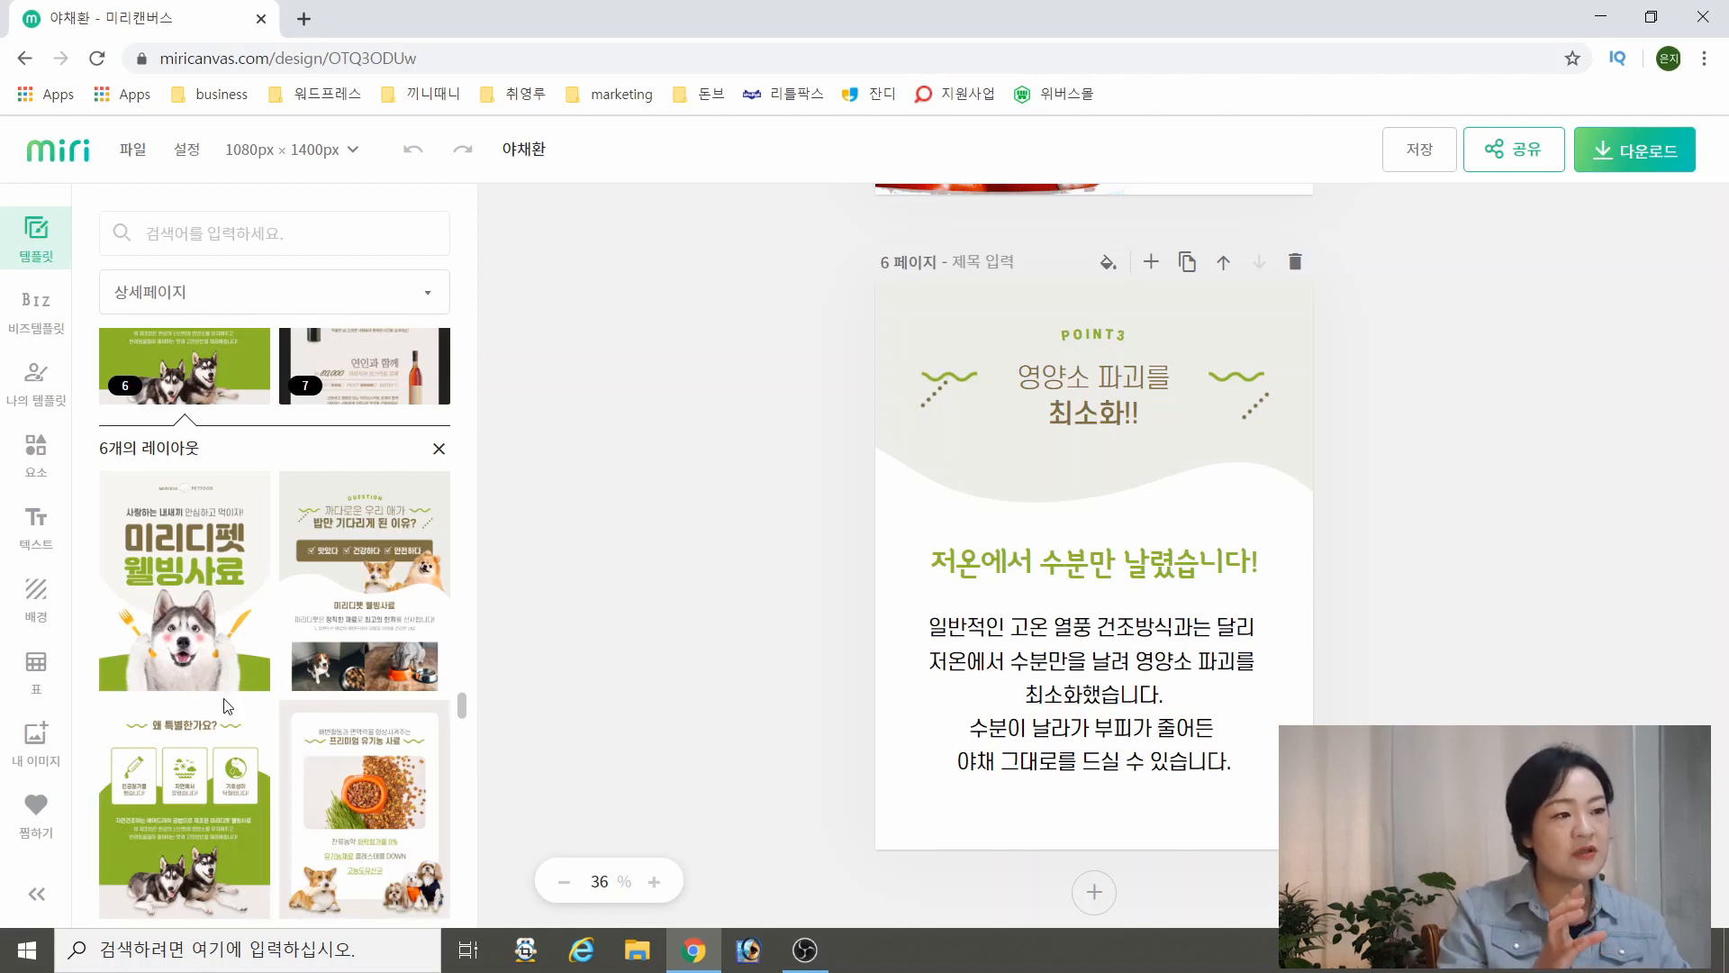
Create a new design document of the 이벤트 팝업 type
scroll(228, 707, up, 1)
scroll(226, 711, down, 4)
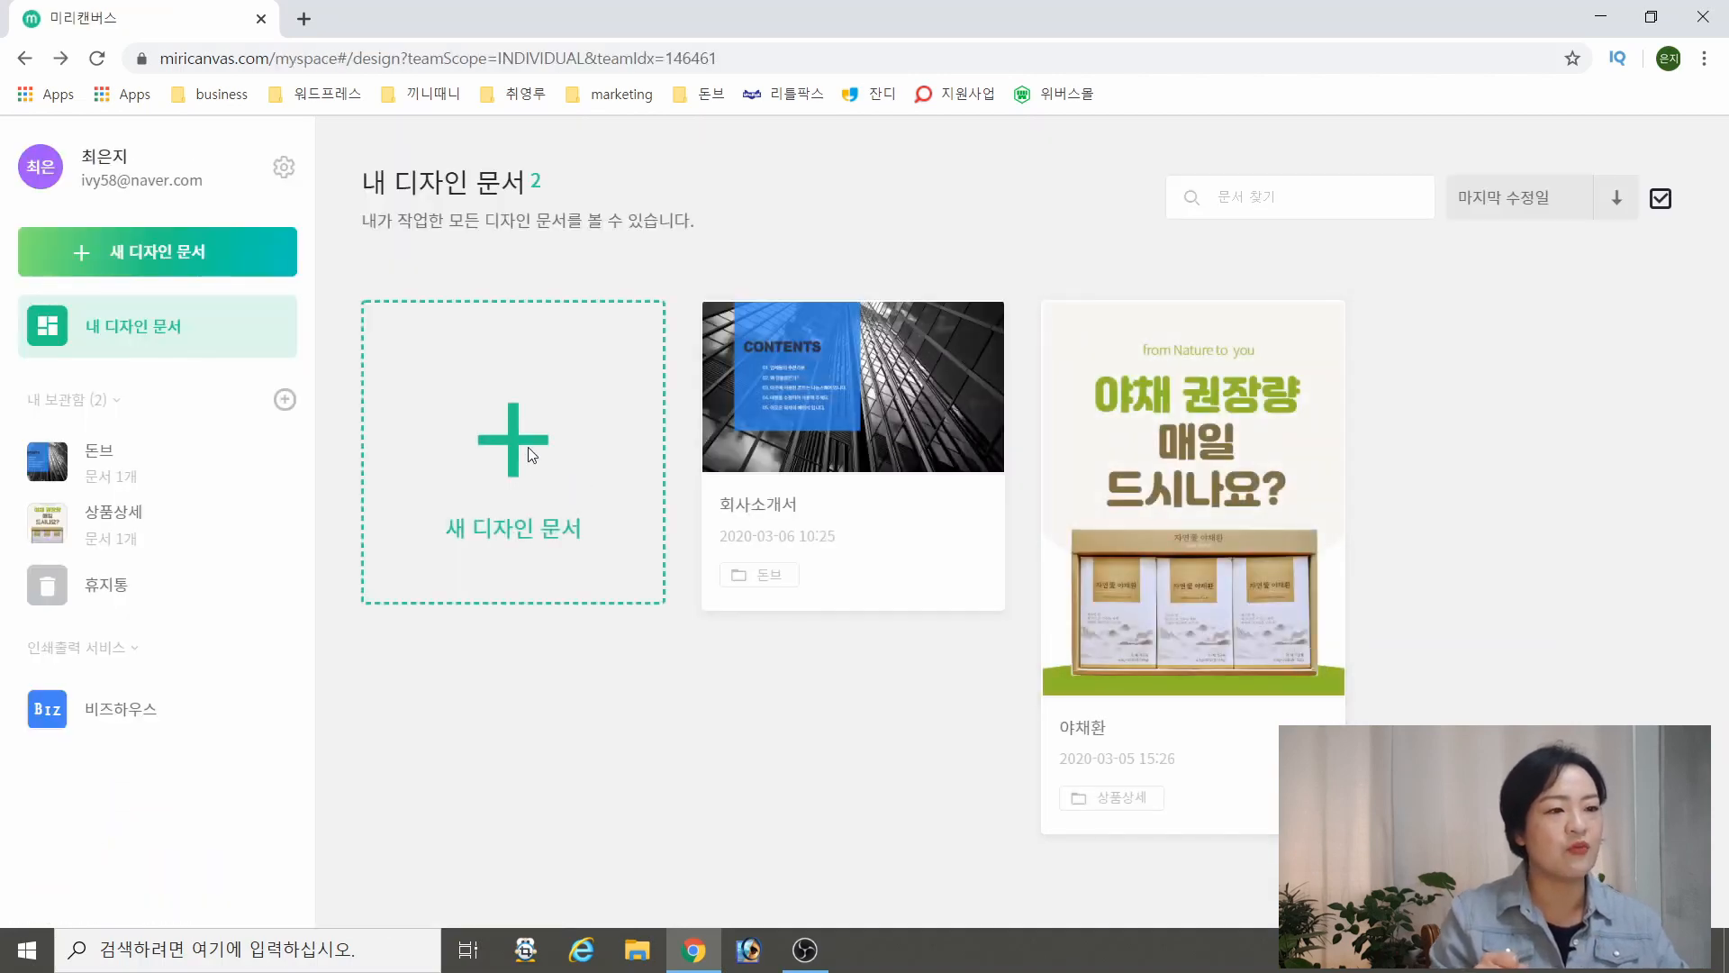
click(532, 455)
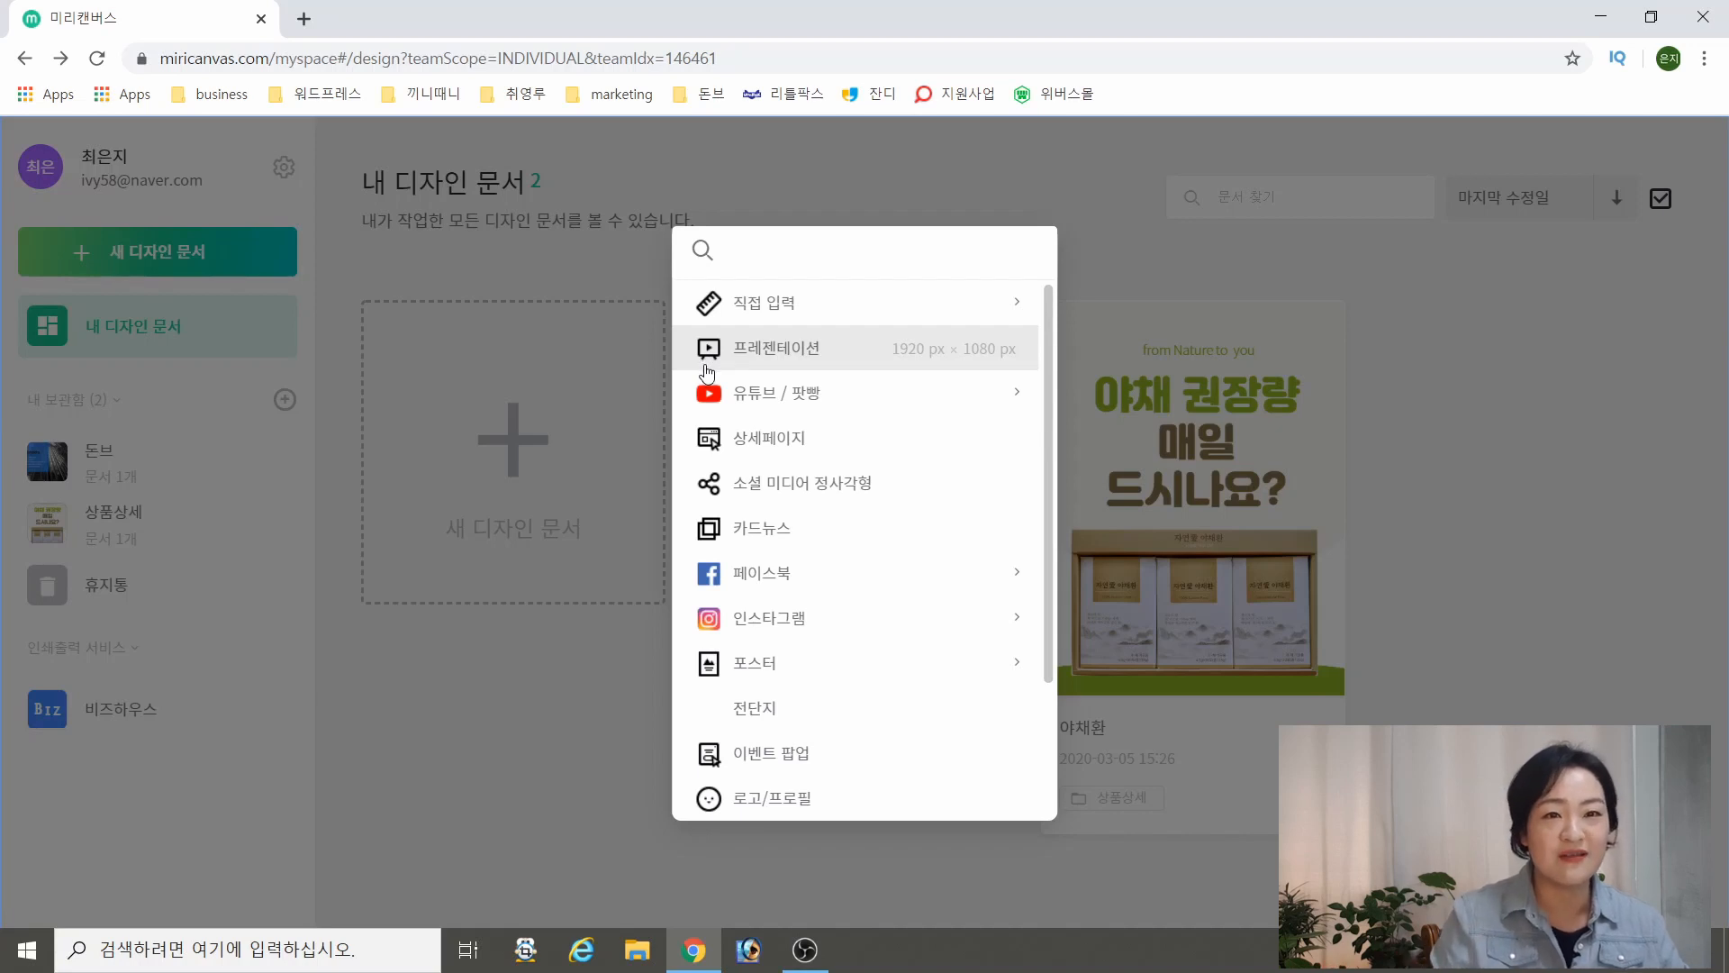
click(802, 770)
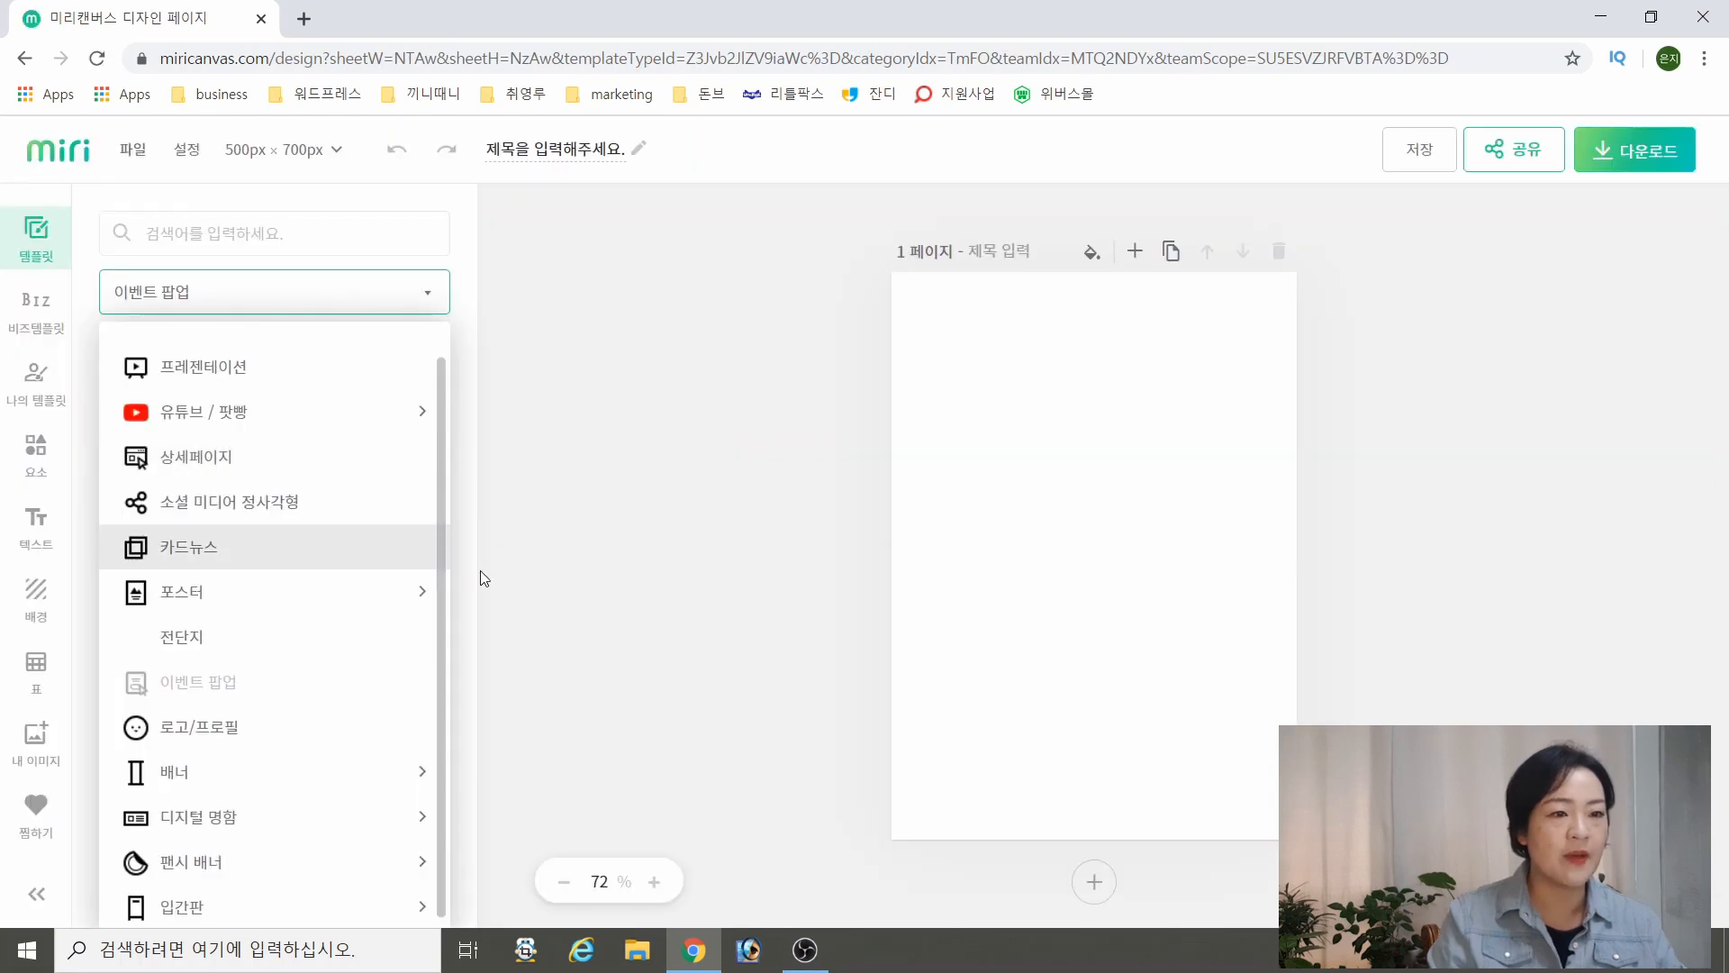
click(564, 563)
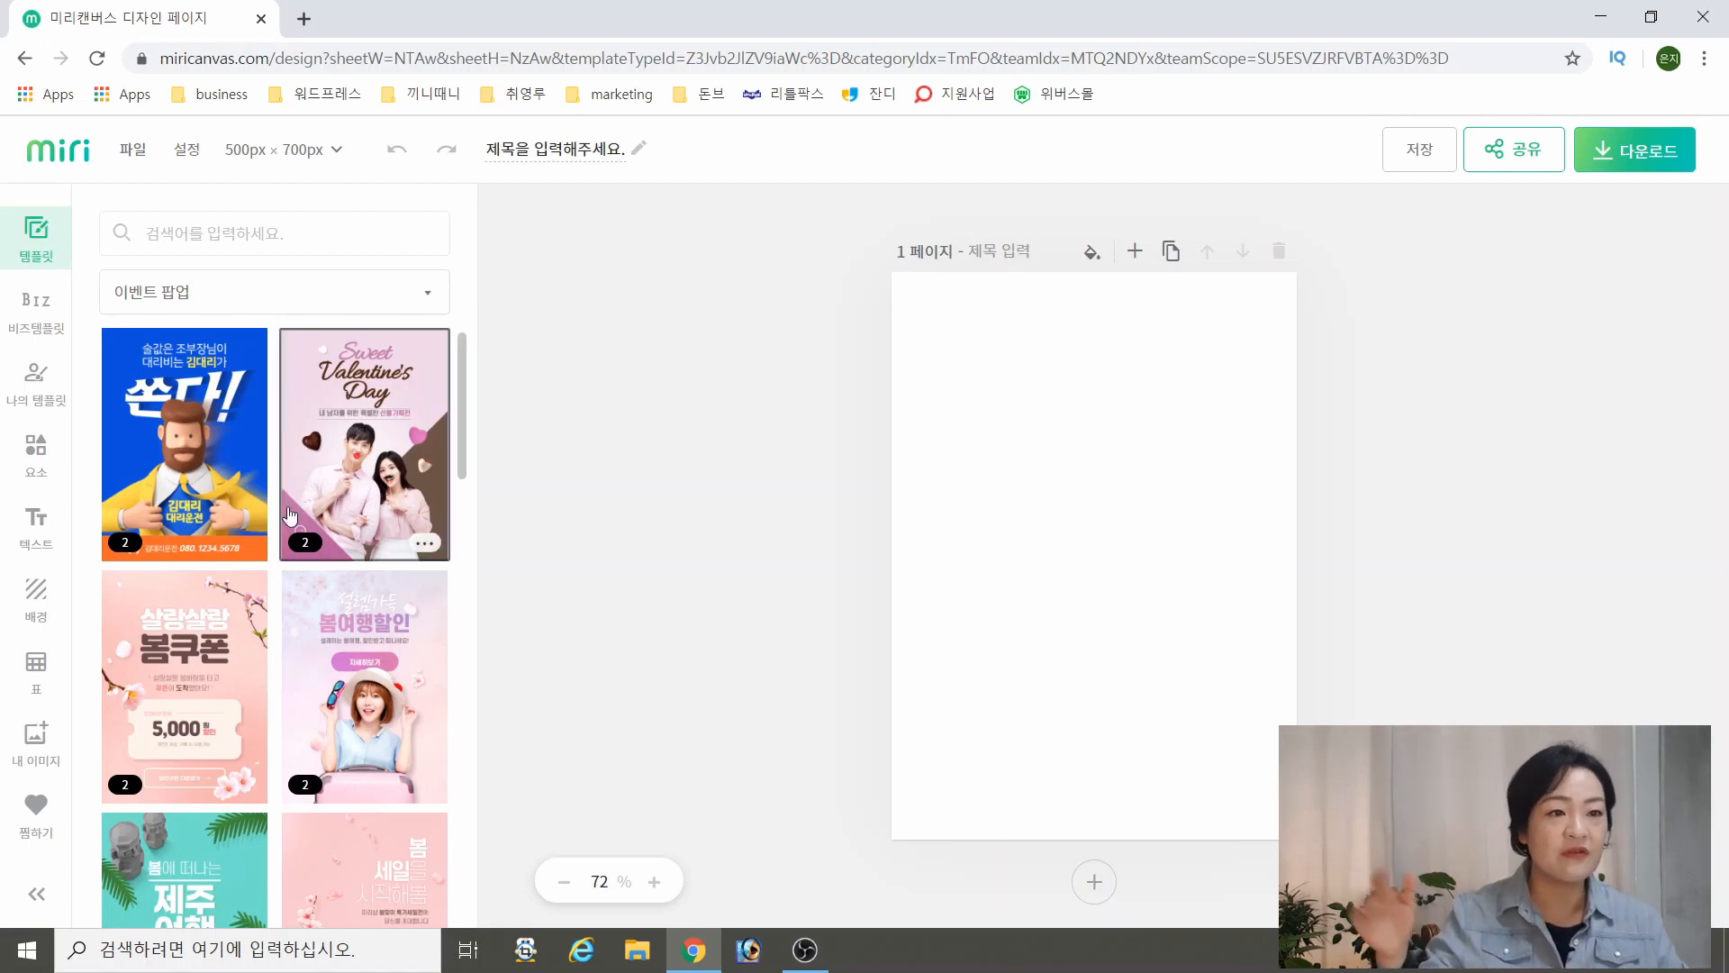
Browse the banner templates in the 가로형 웹 이미지 and 세로형 웹 이미지 categories
click(359, 301)
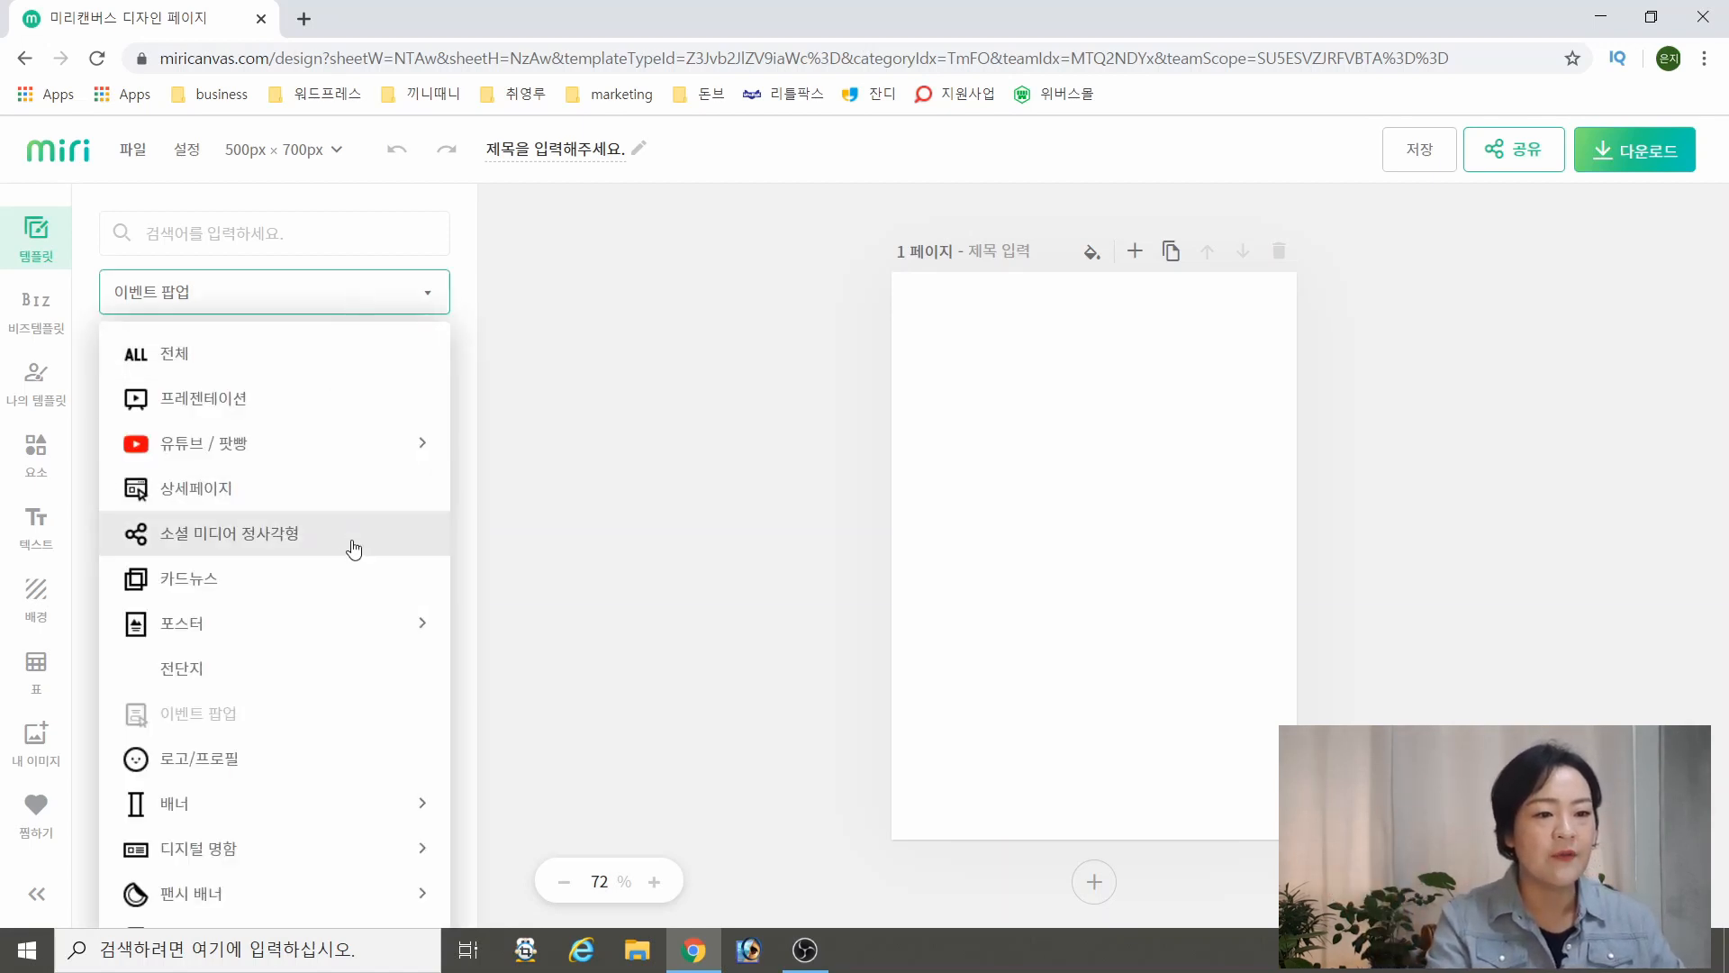
click(351, 798)
scroll(270, 712, down, 1)
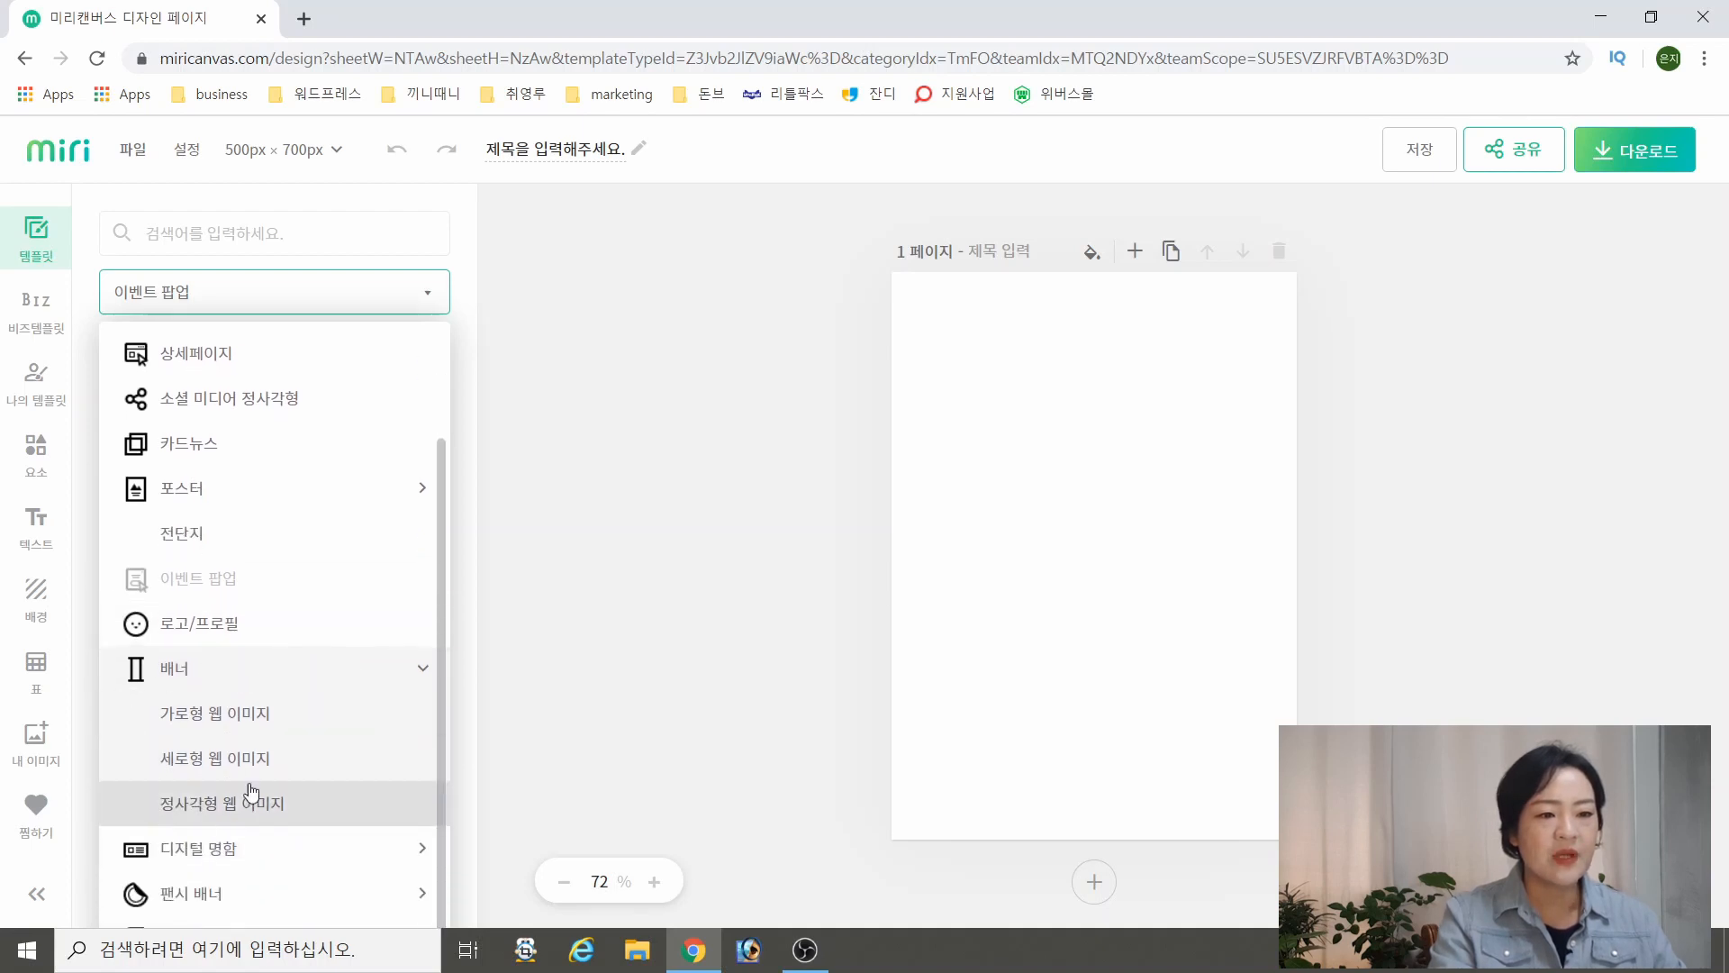
click(202, 716)
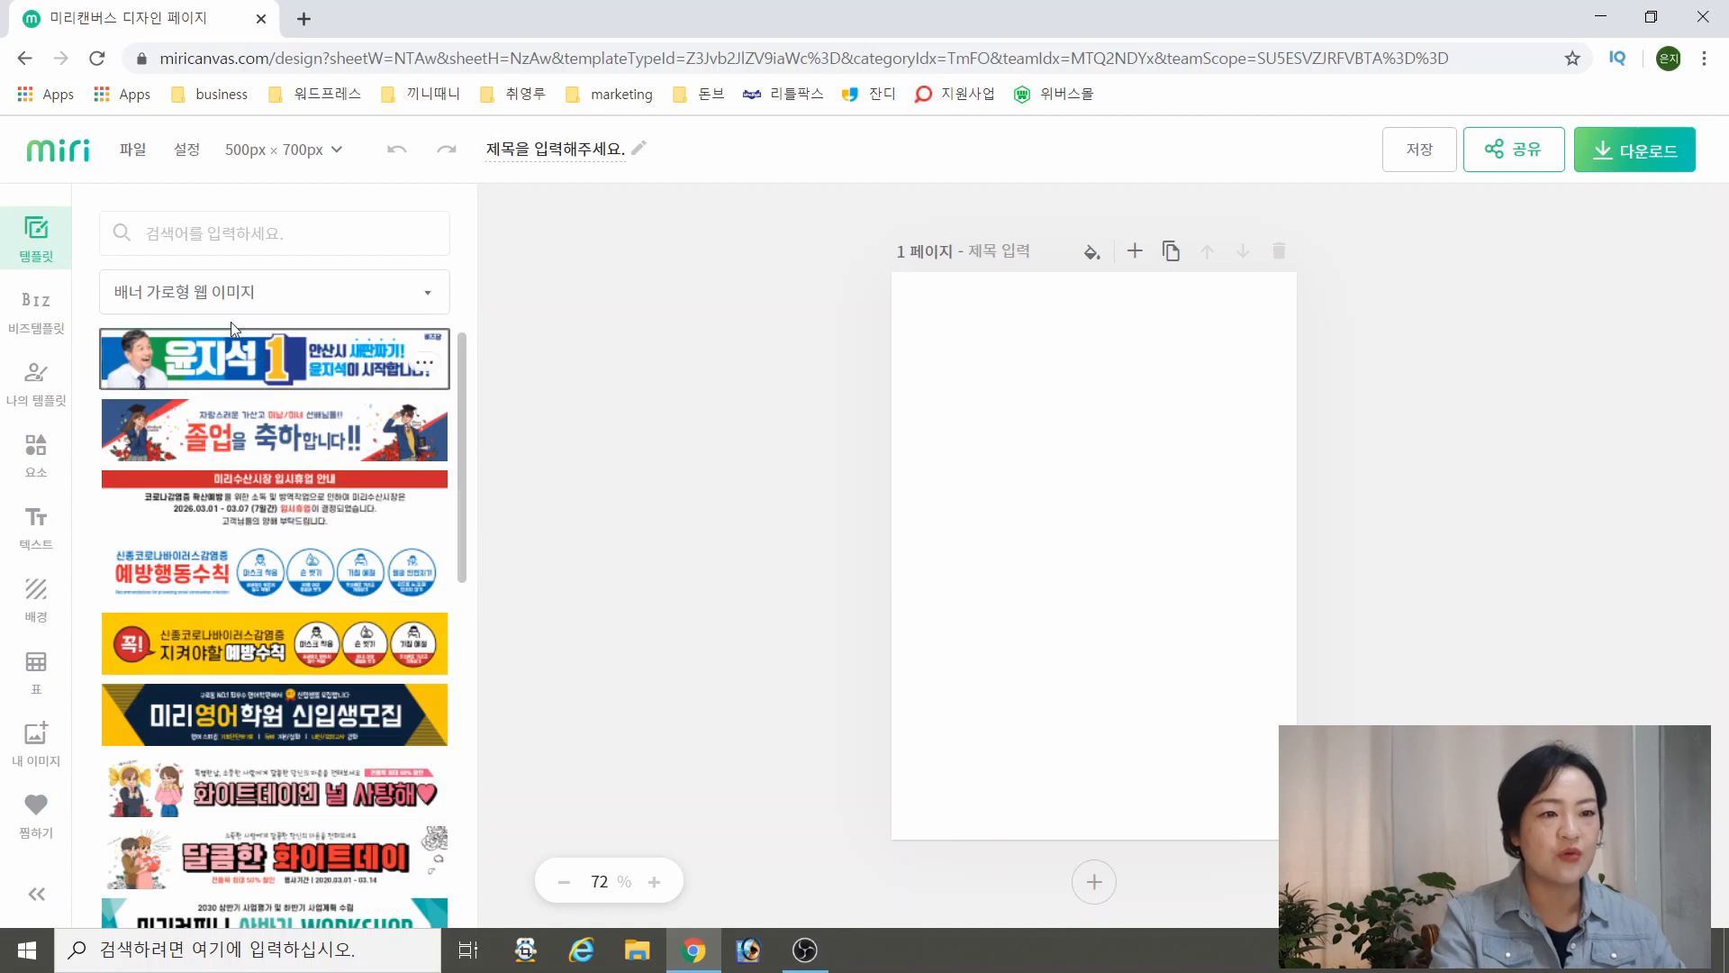
click(260, 291)
click(214, 861)
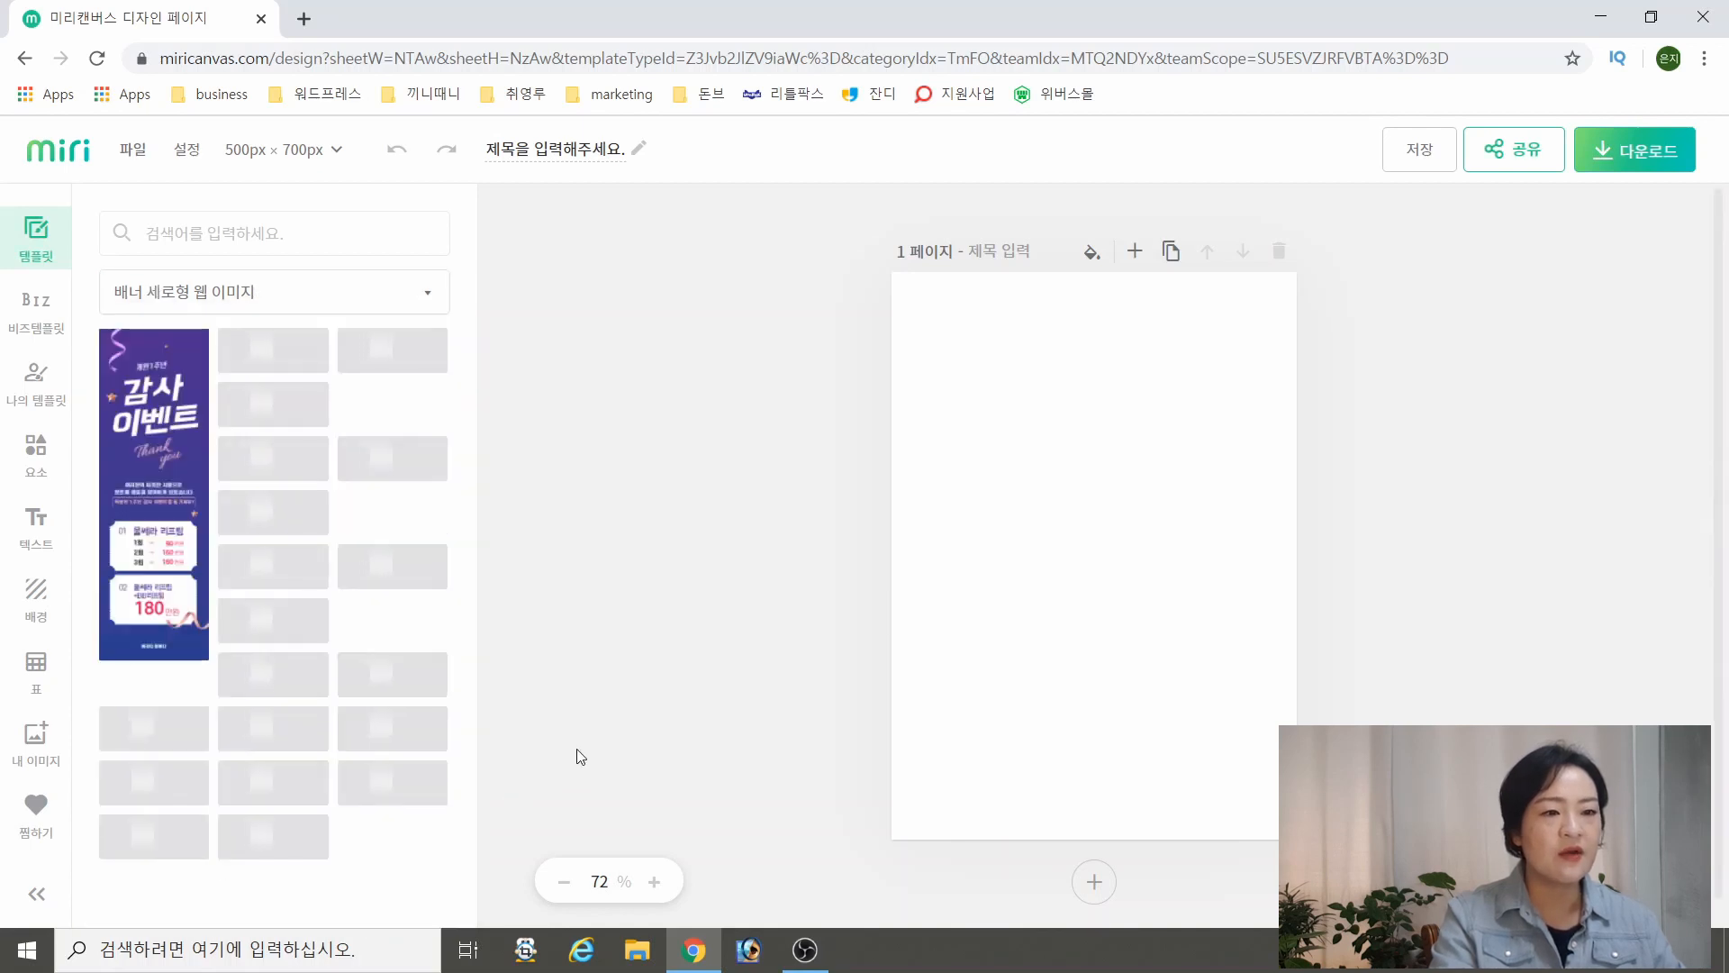
Filter the templates by 배너 정사각형 웹 이미지 and apply the SWEET WHITE DAY template to page 1
click(237, 295)
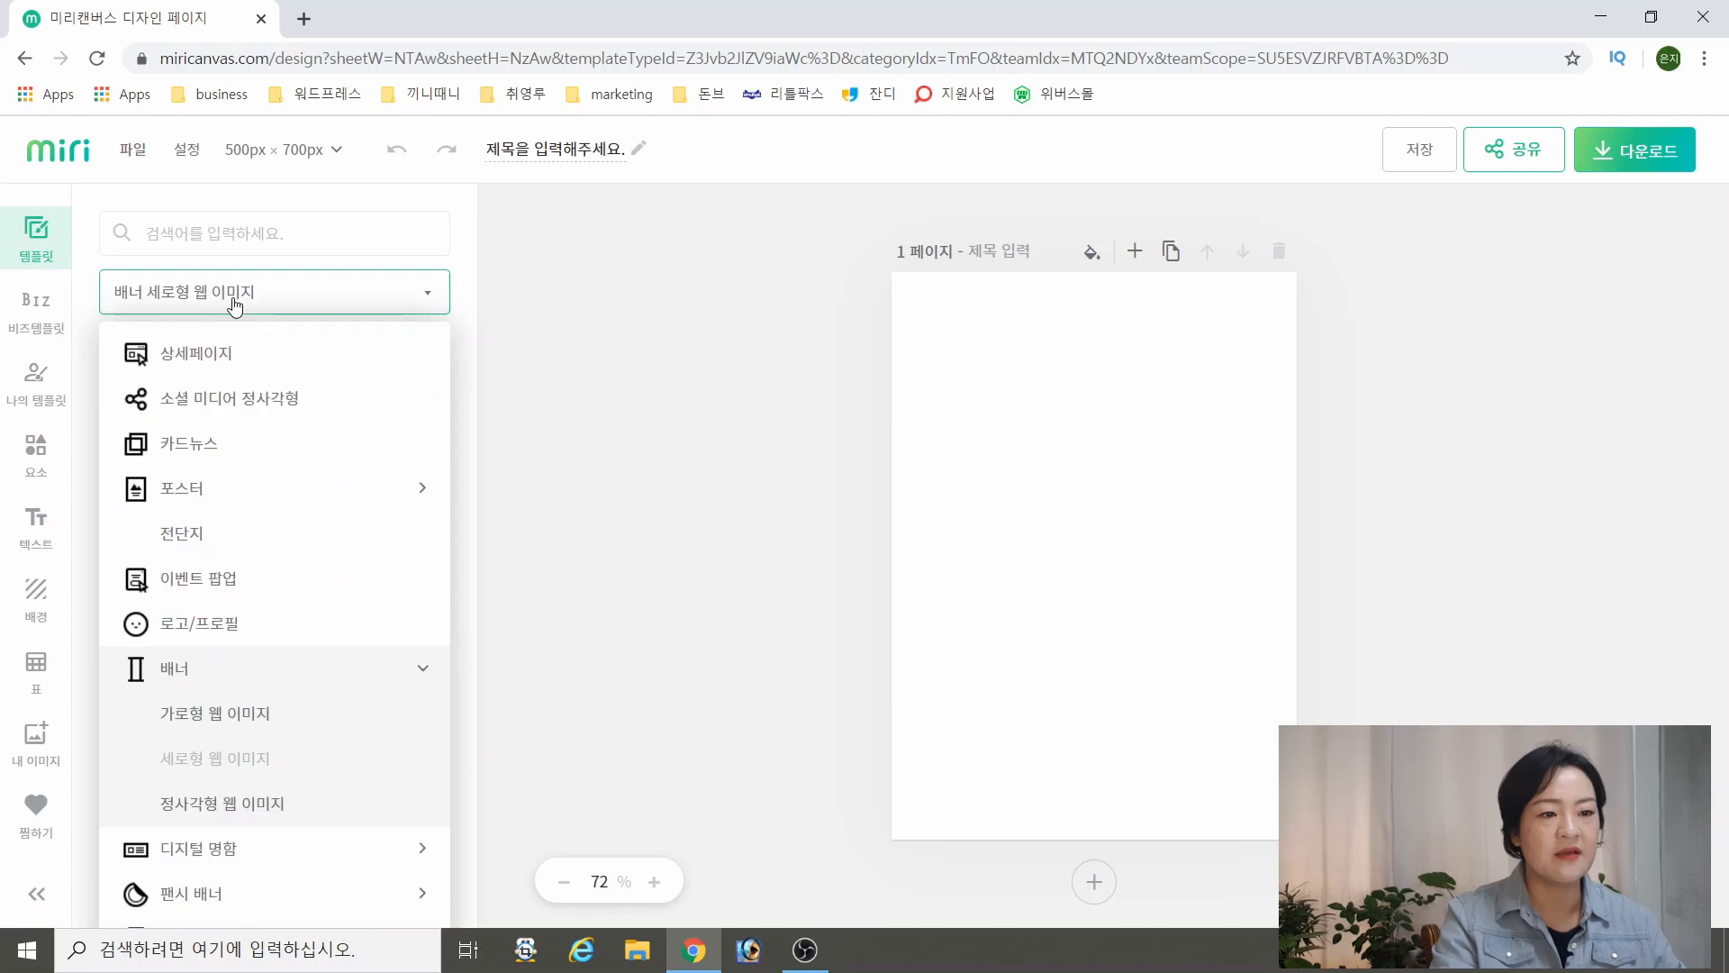
click(280, 810)
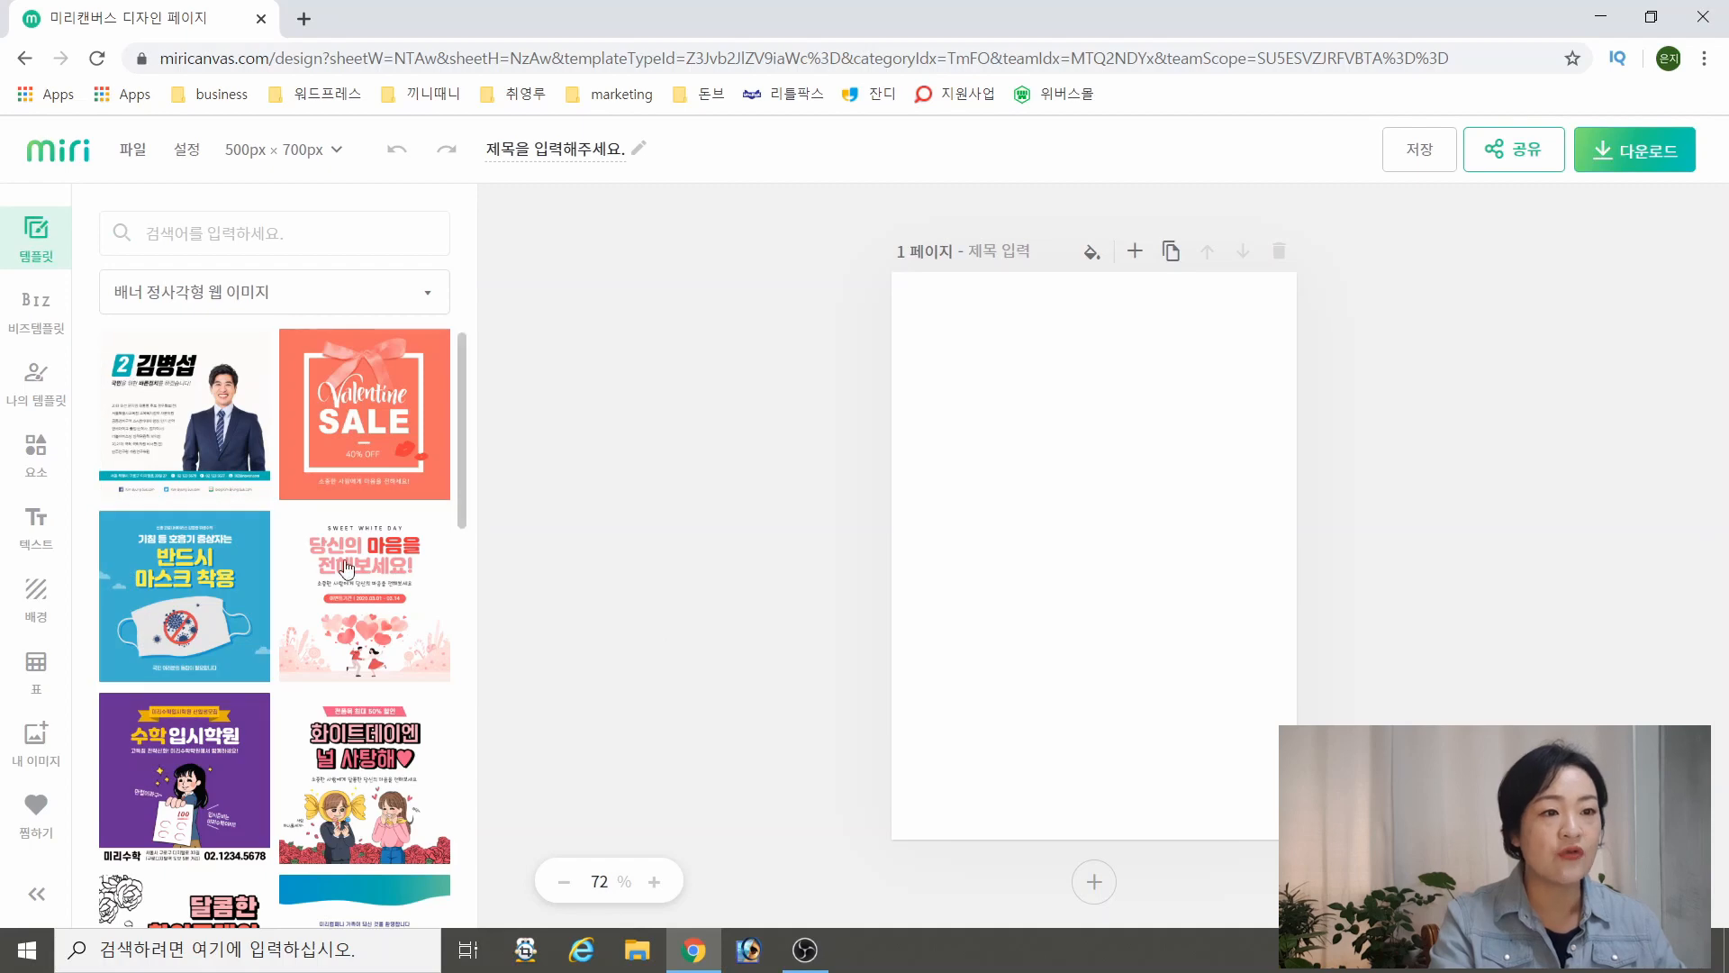
click(415, 605)
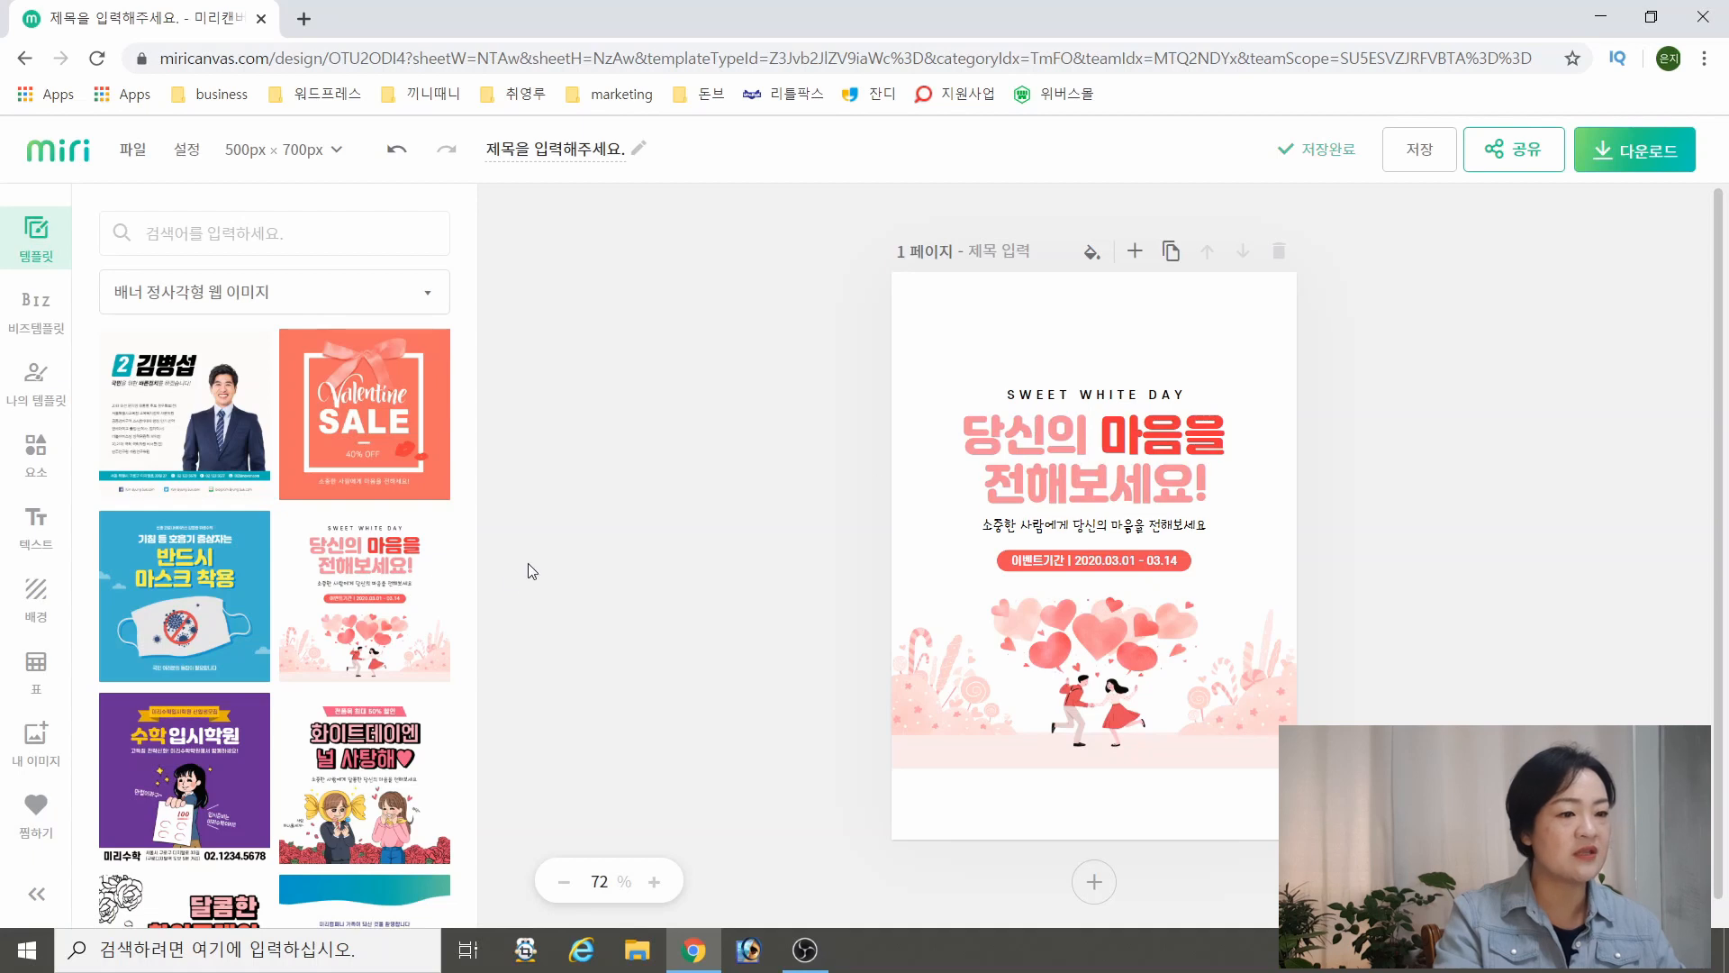
Resize the design to a custom size of 1000 × 1000 px
click(242, 149)
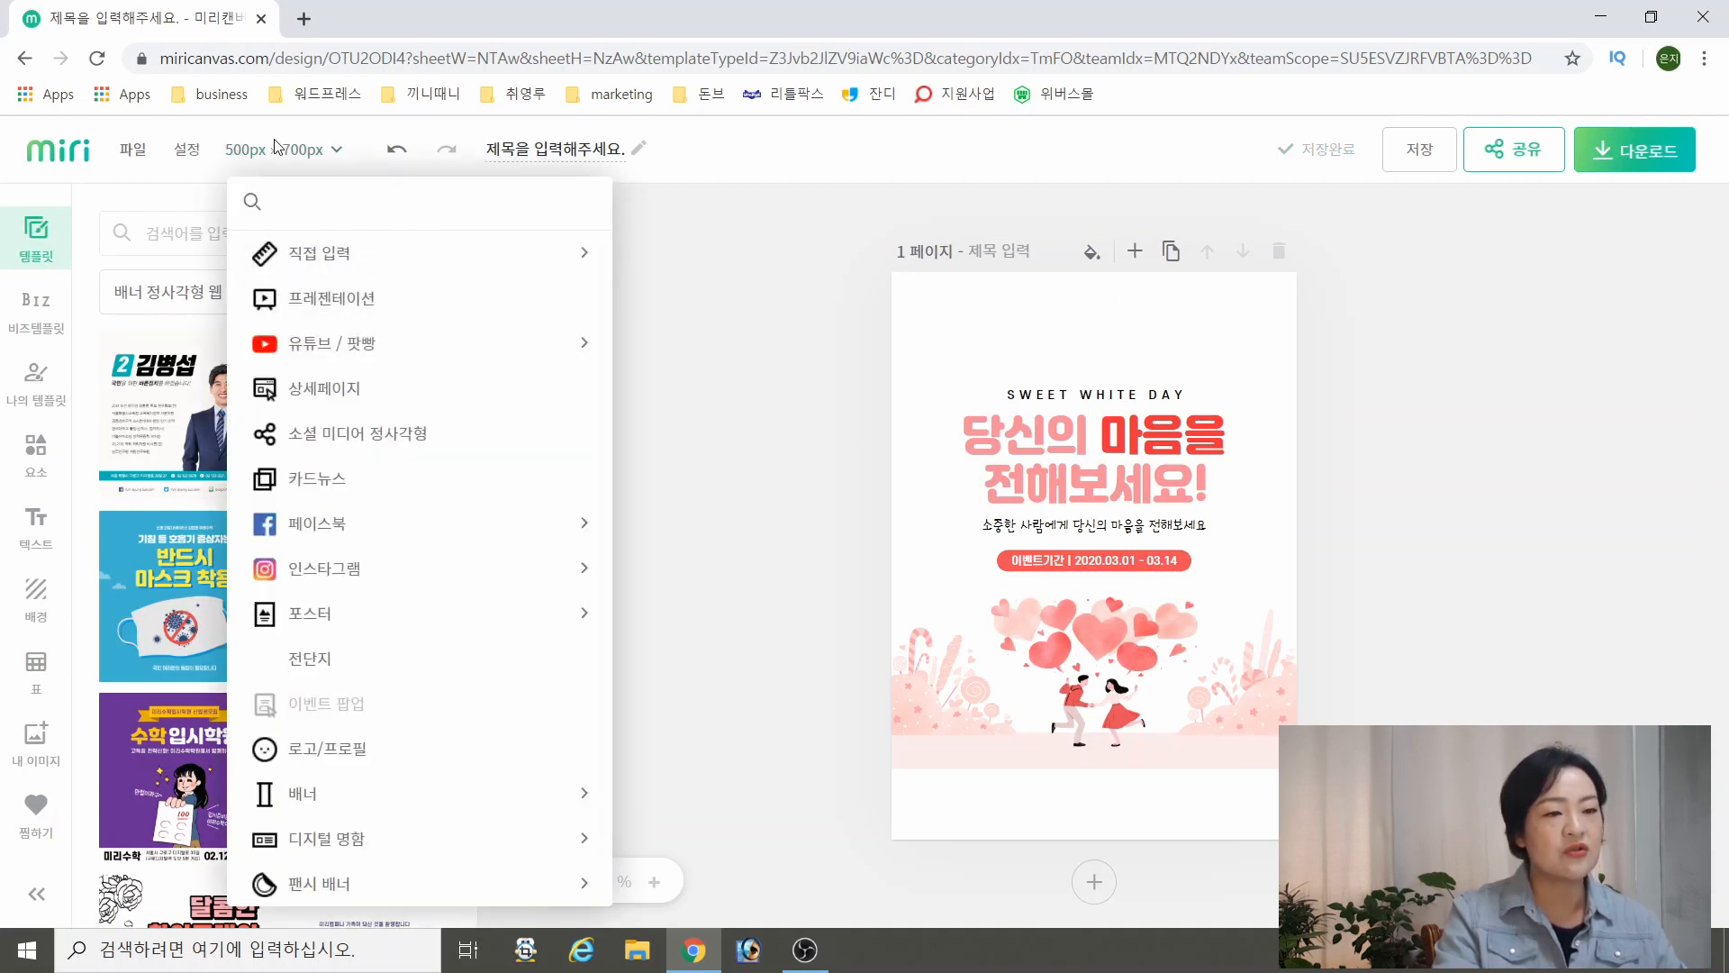
click(300, 267)
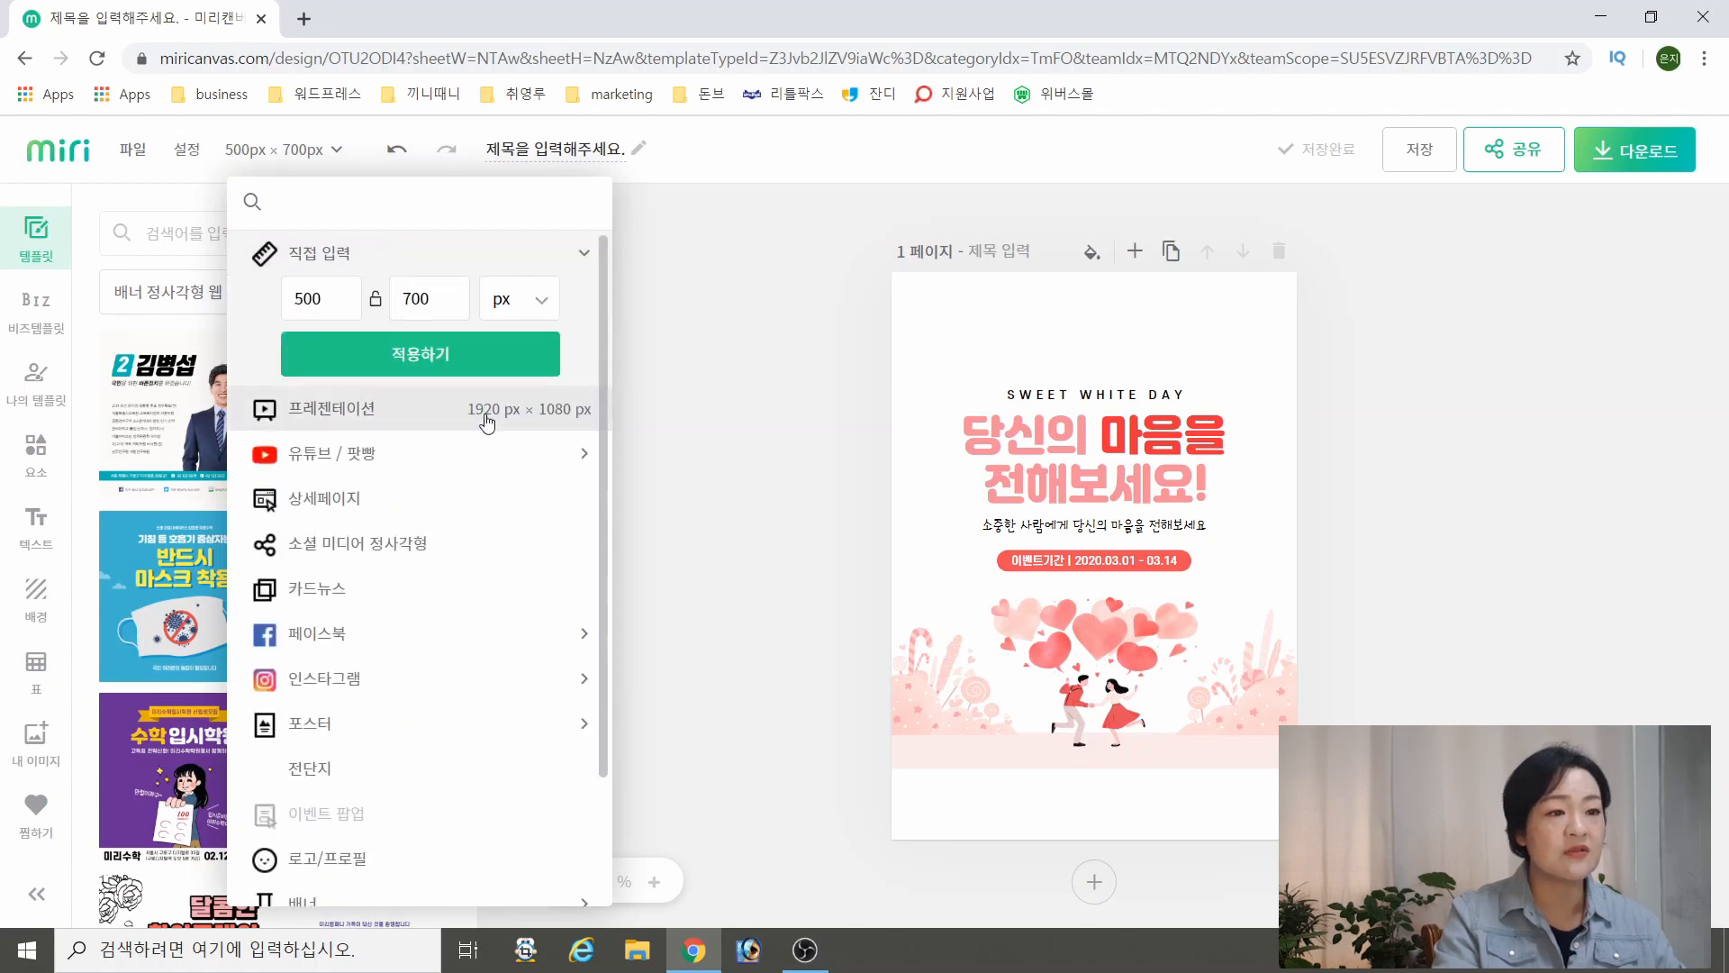
double_click(332, 291)
text(1000)
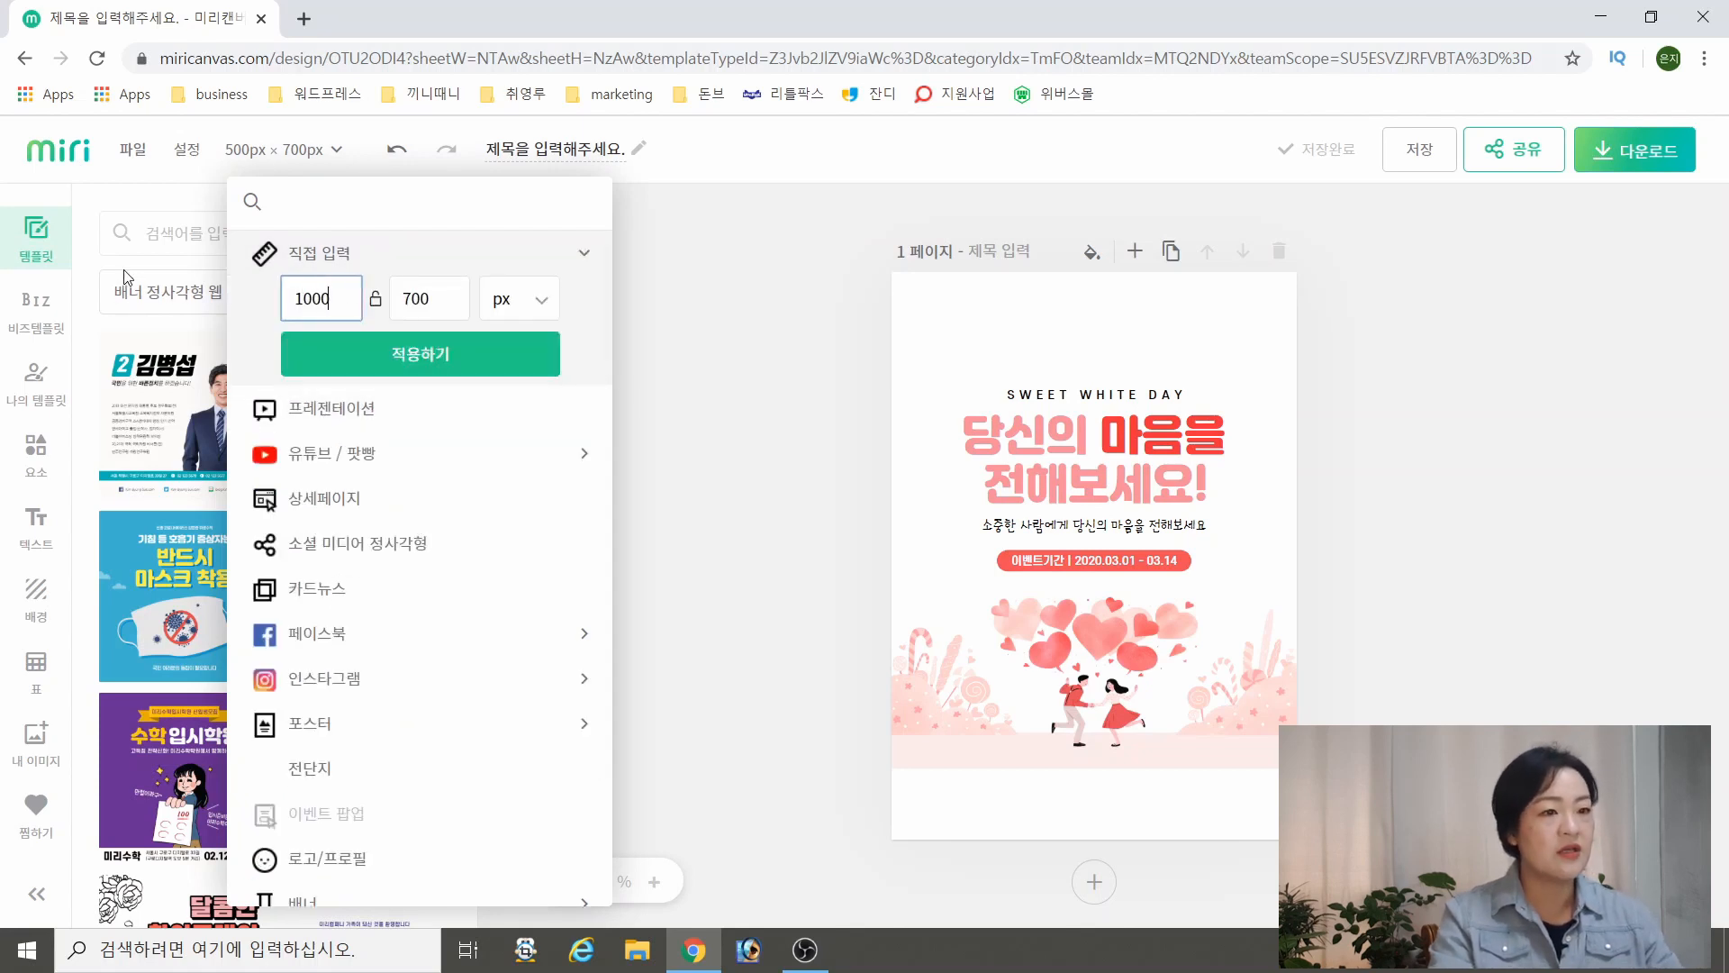
key(Tab)
text(1000)
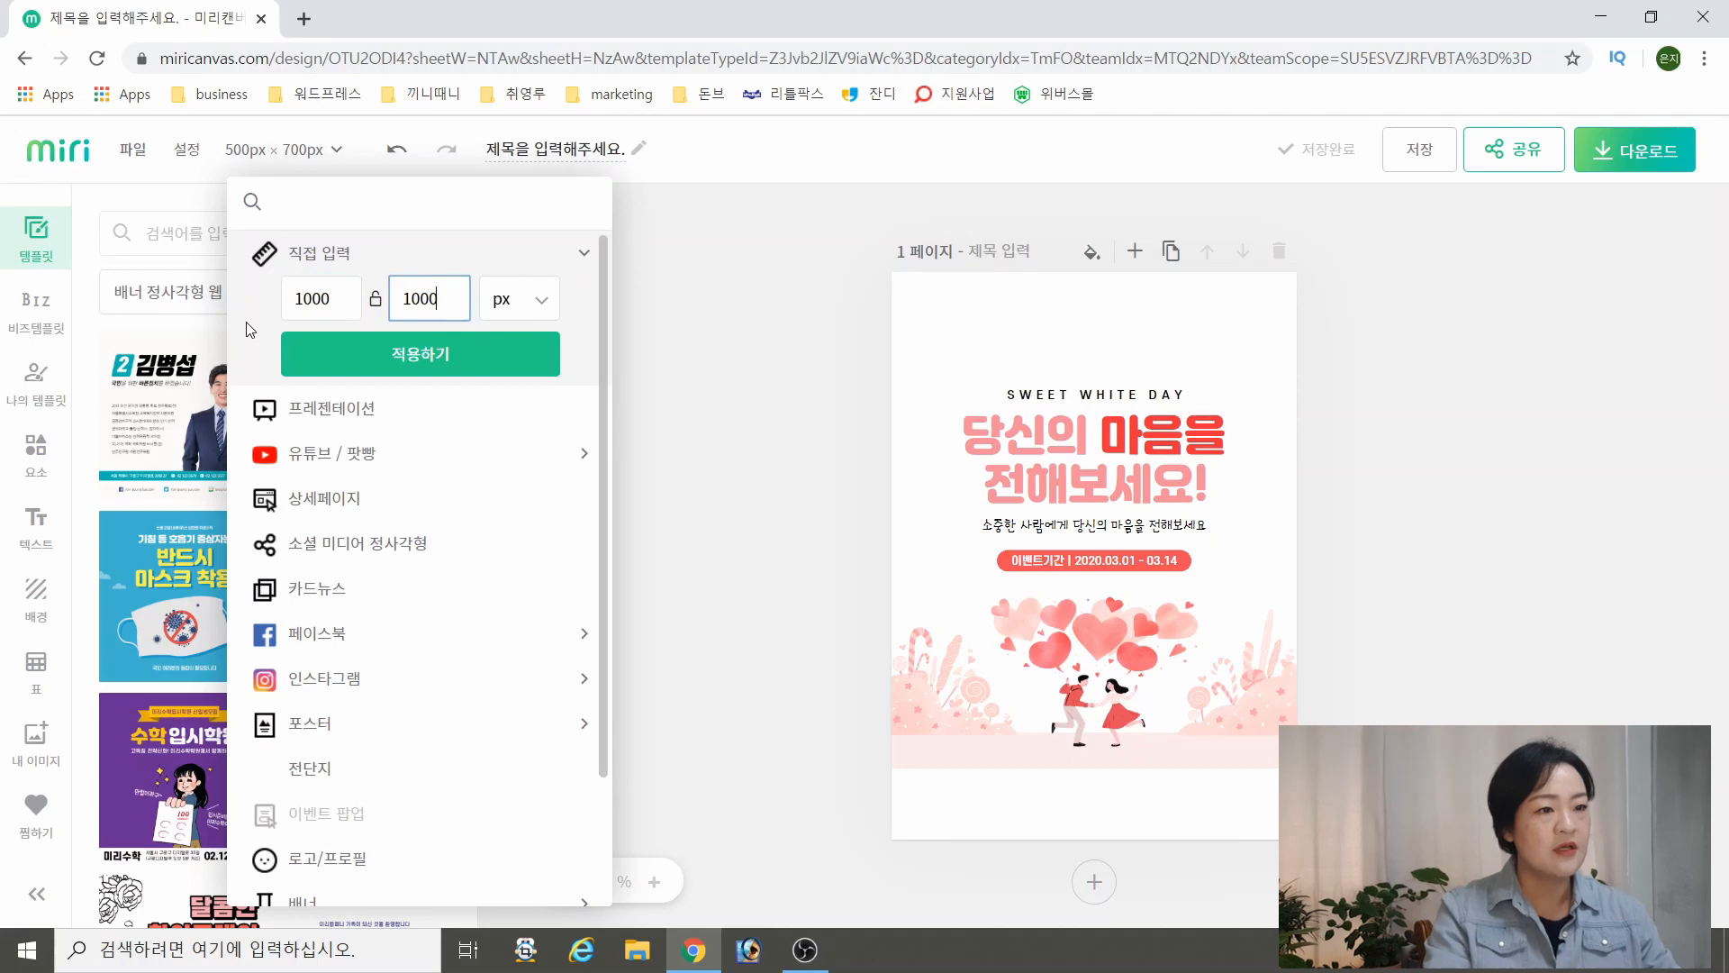
click(396, 353)
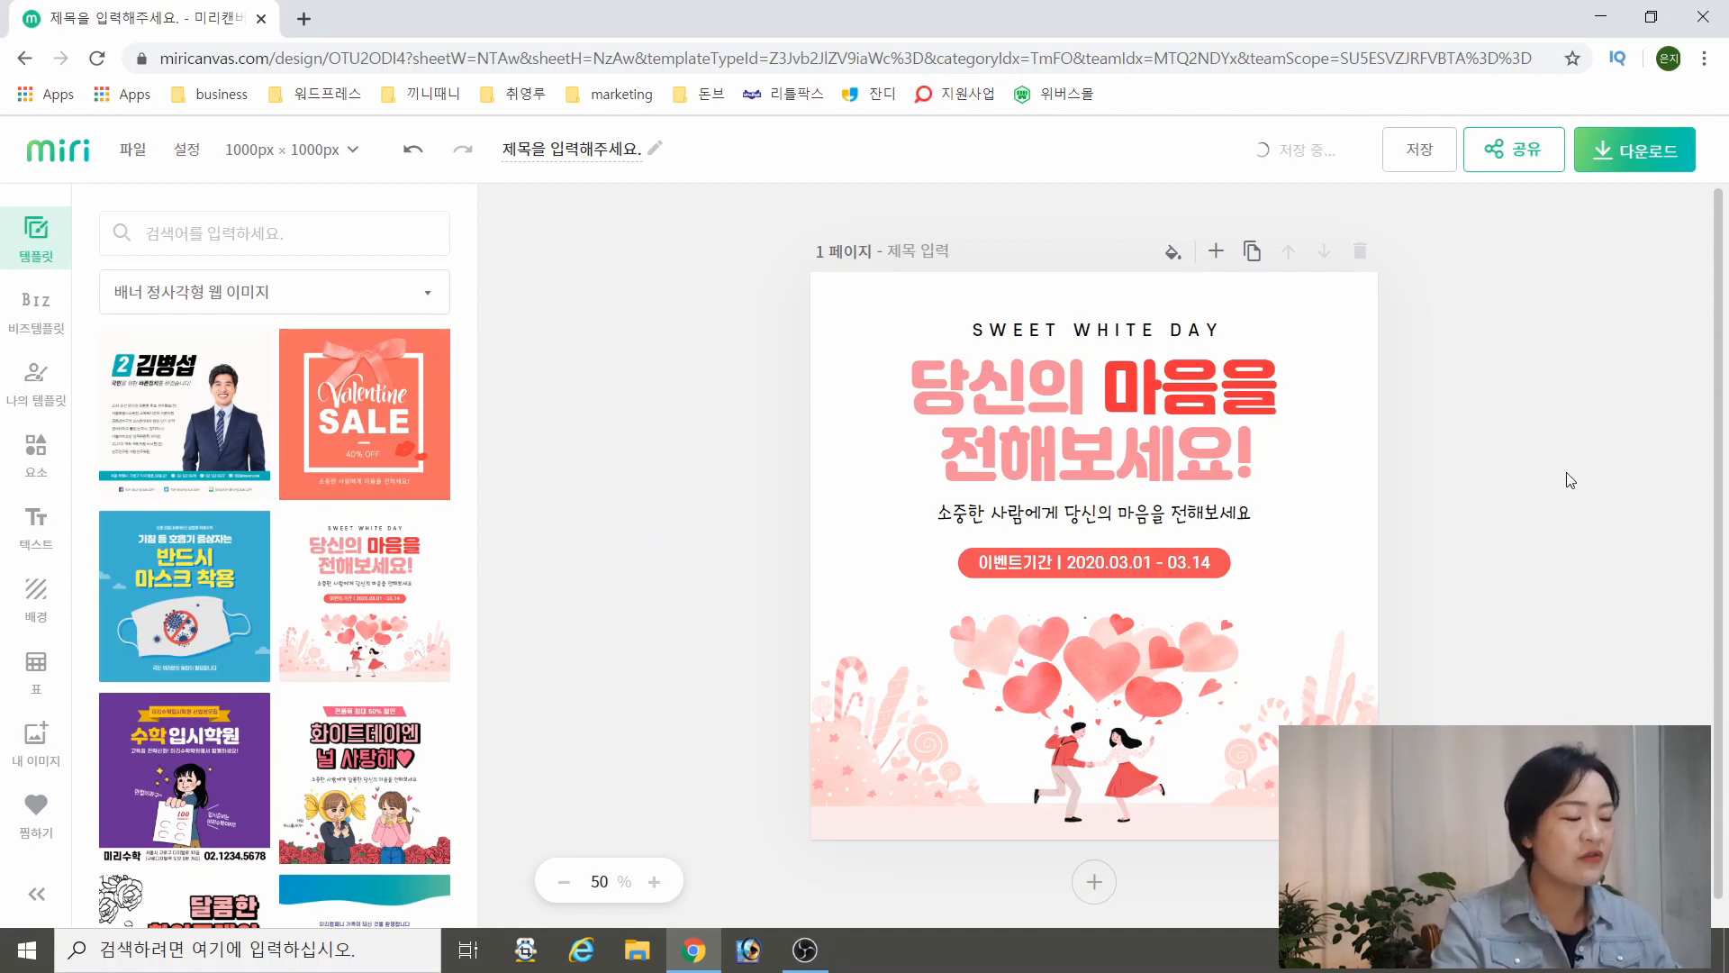
Add a second page and apply the pink cherry-blossom 텍스트를 입력하세요 template to it
scroll(1565, 472, down, 1)
click(1094, 856)
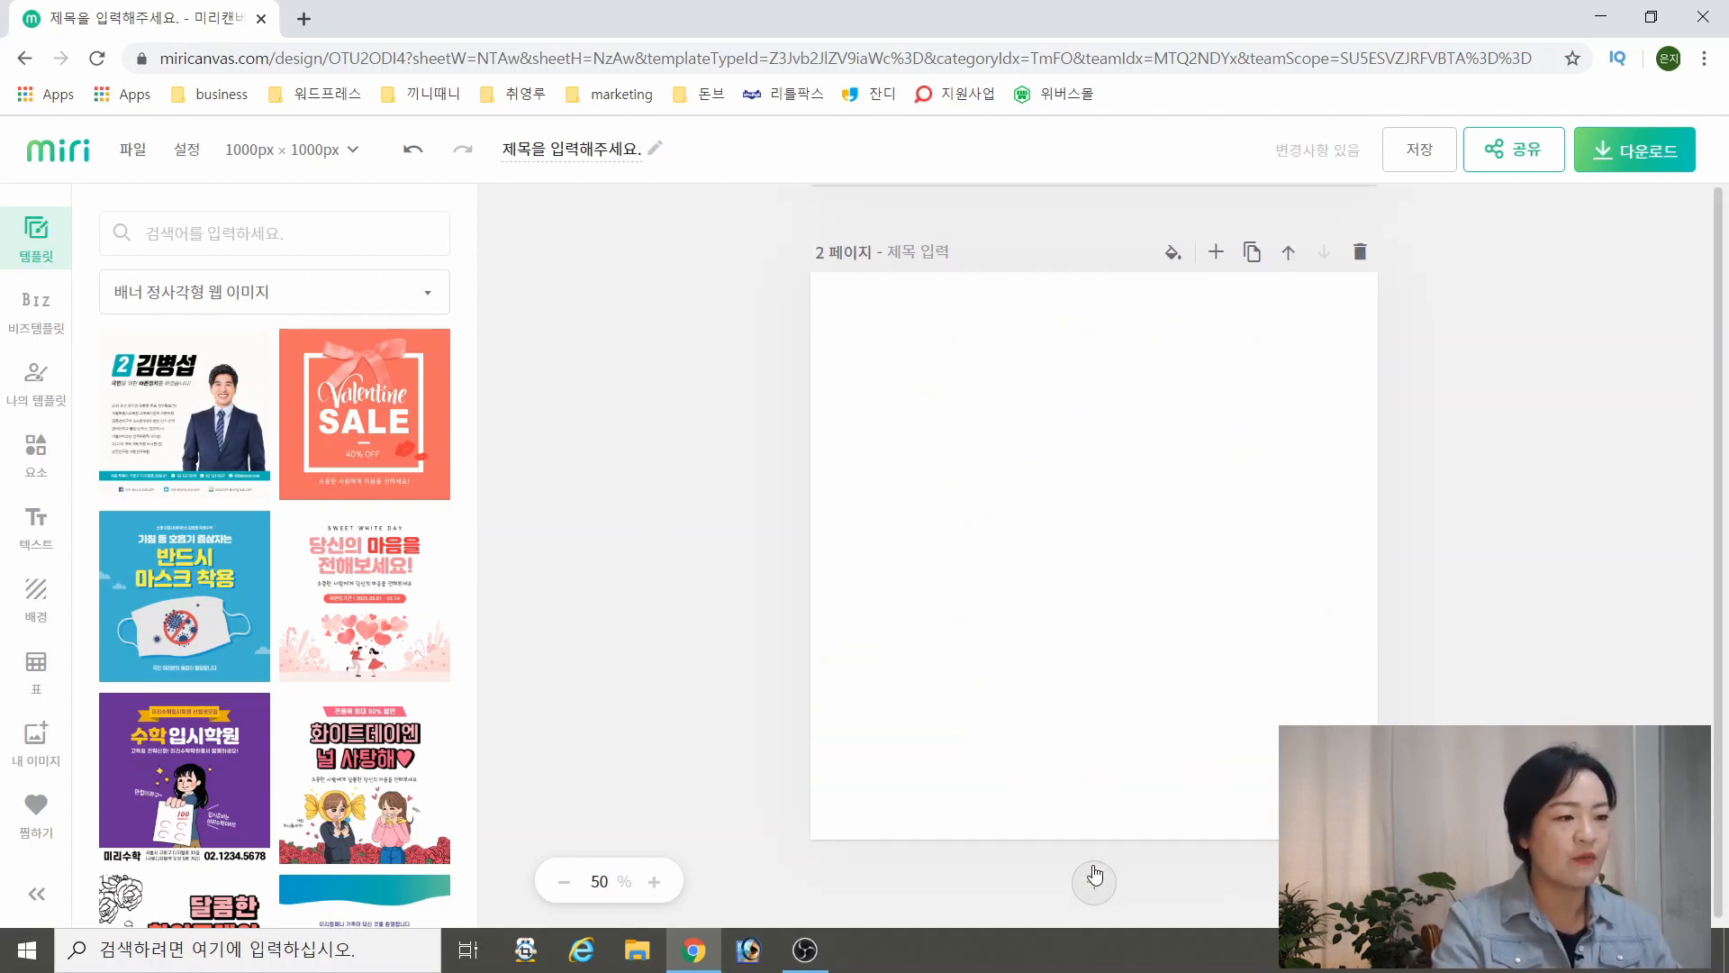
scroll(351, 630, down, 6)
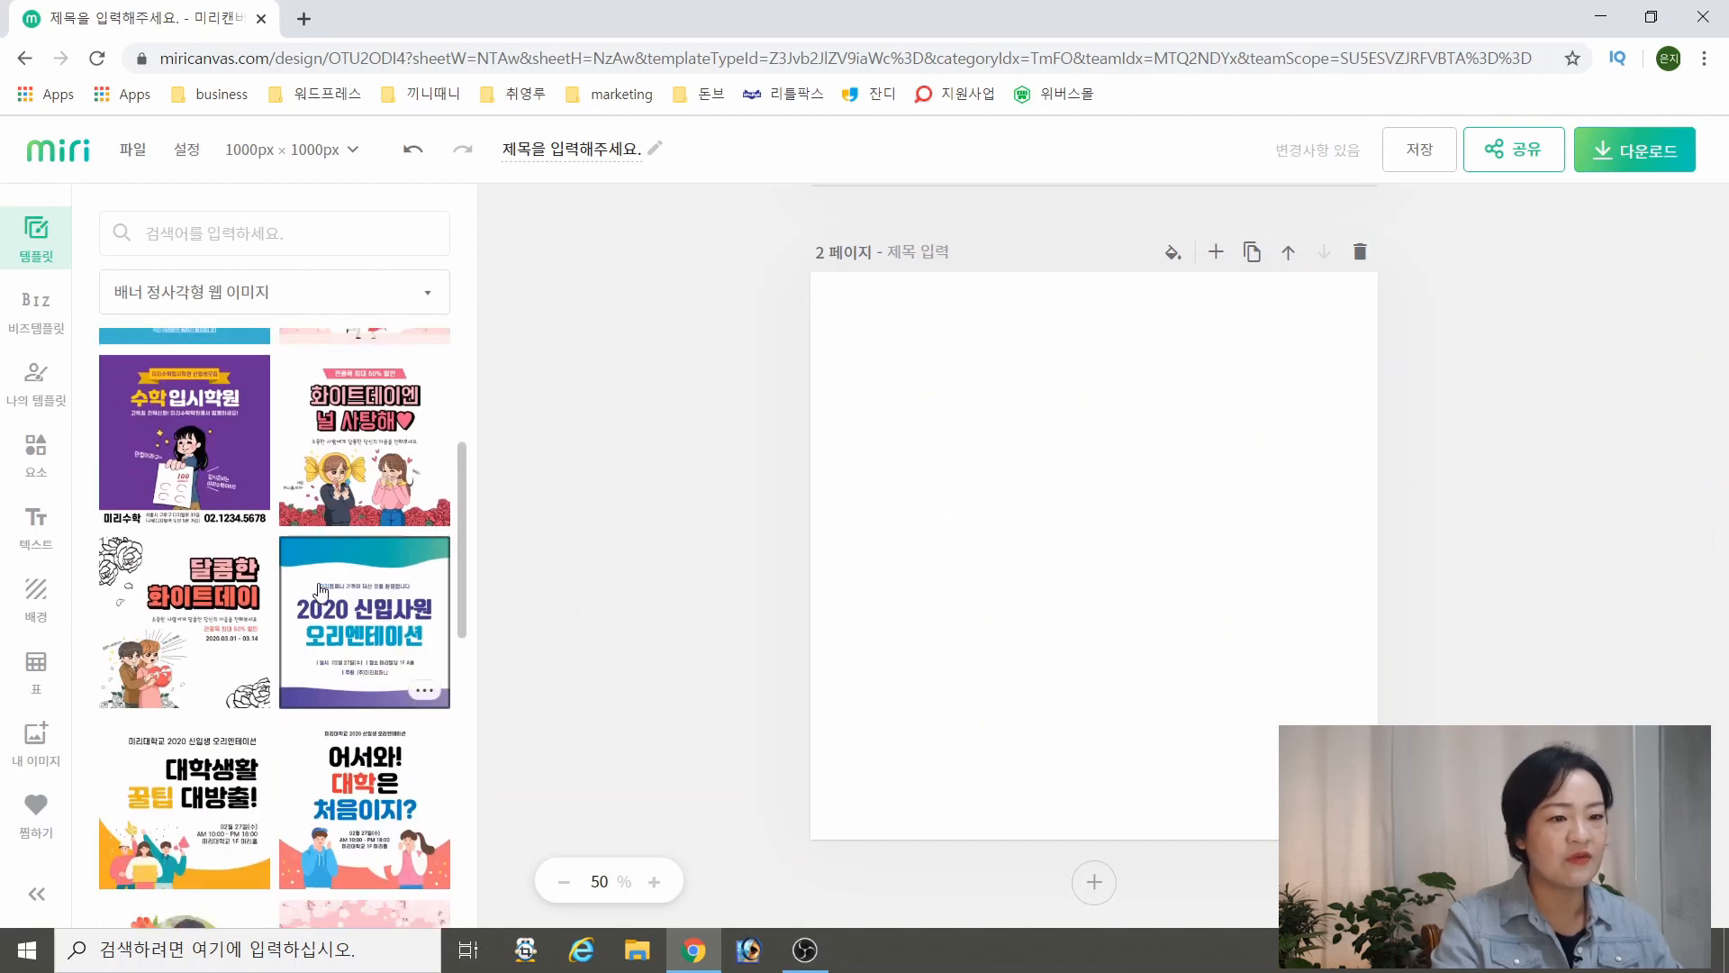
click(354, 732)
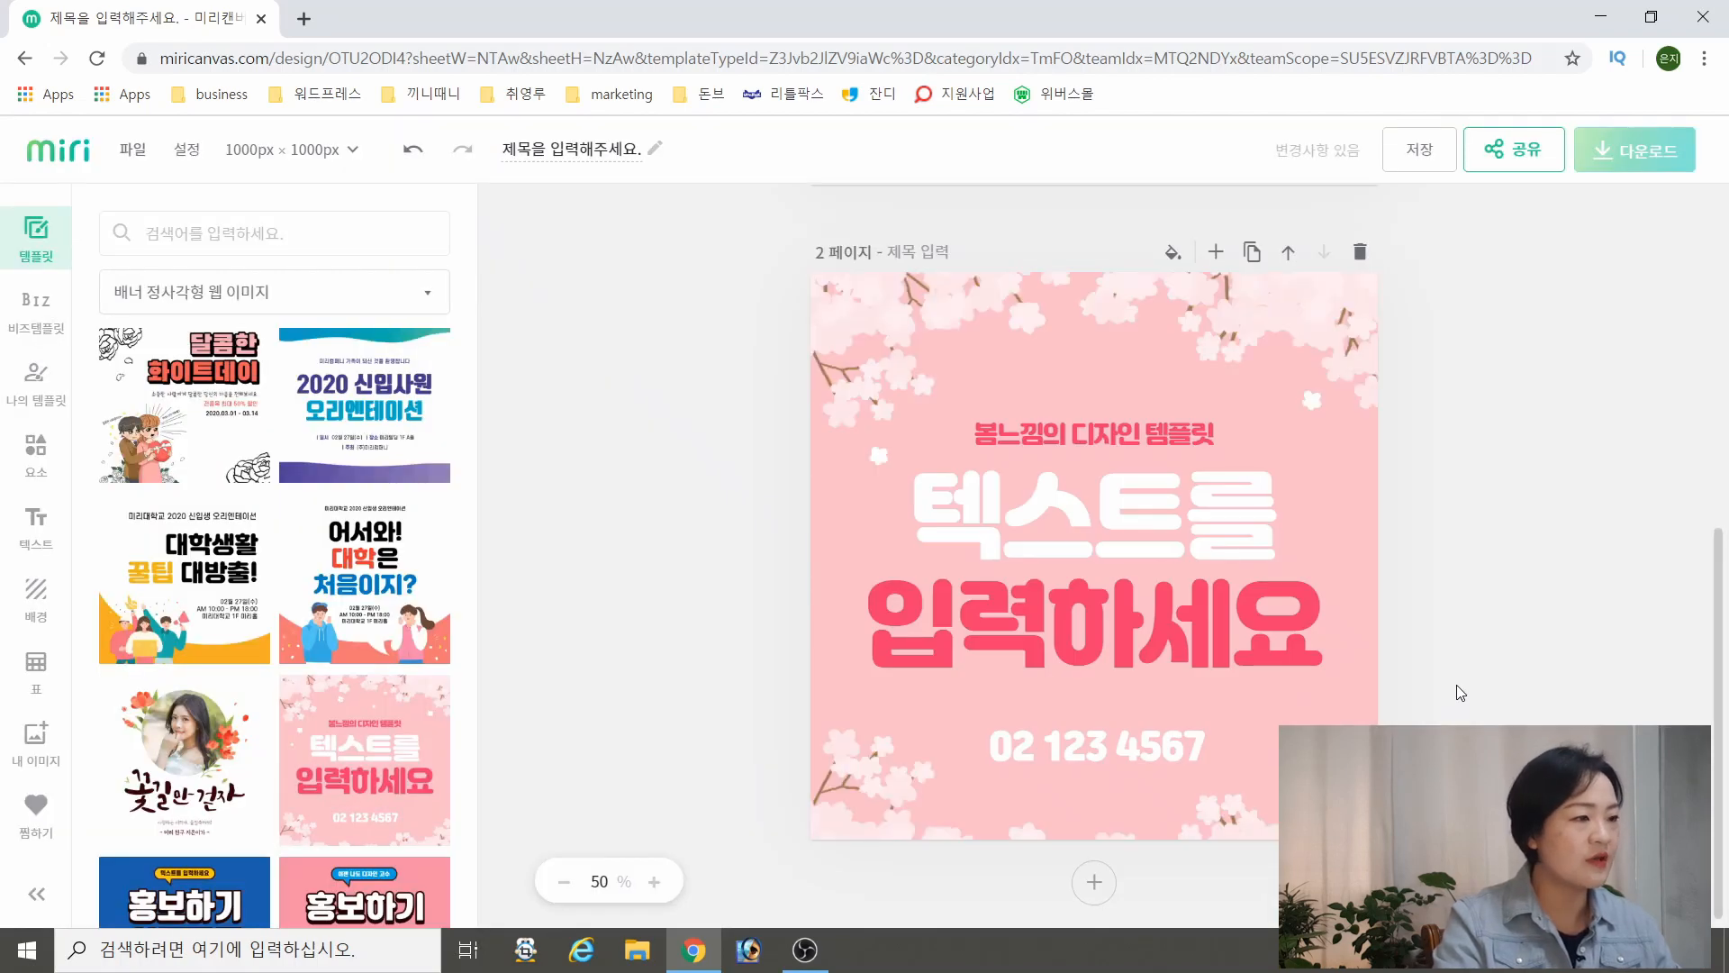
Replace the SWEET WHITE DAY line on page 1 with "best review event"
scroll(1376, 689, up, 5)
scroll(1376, 690, down, 3)
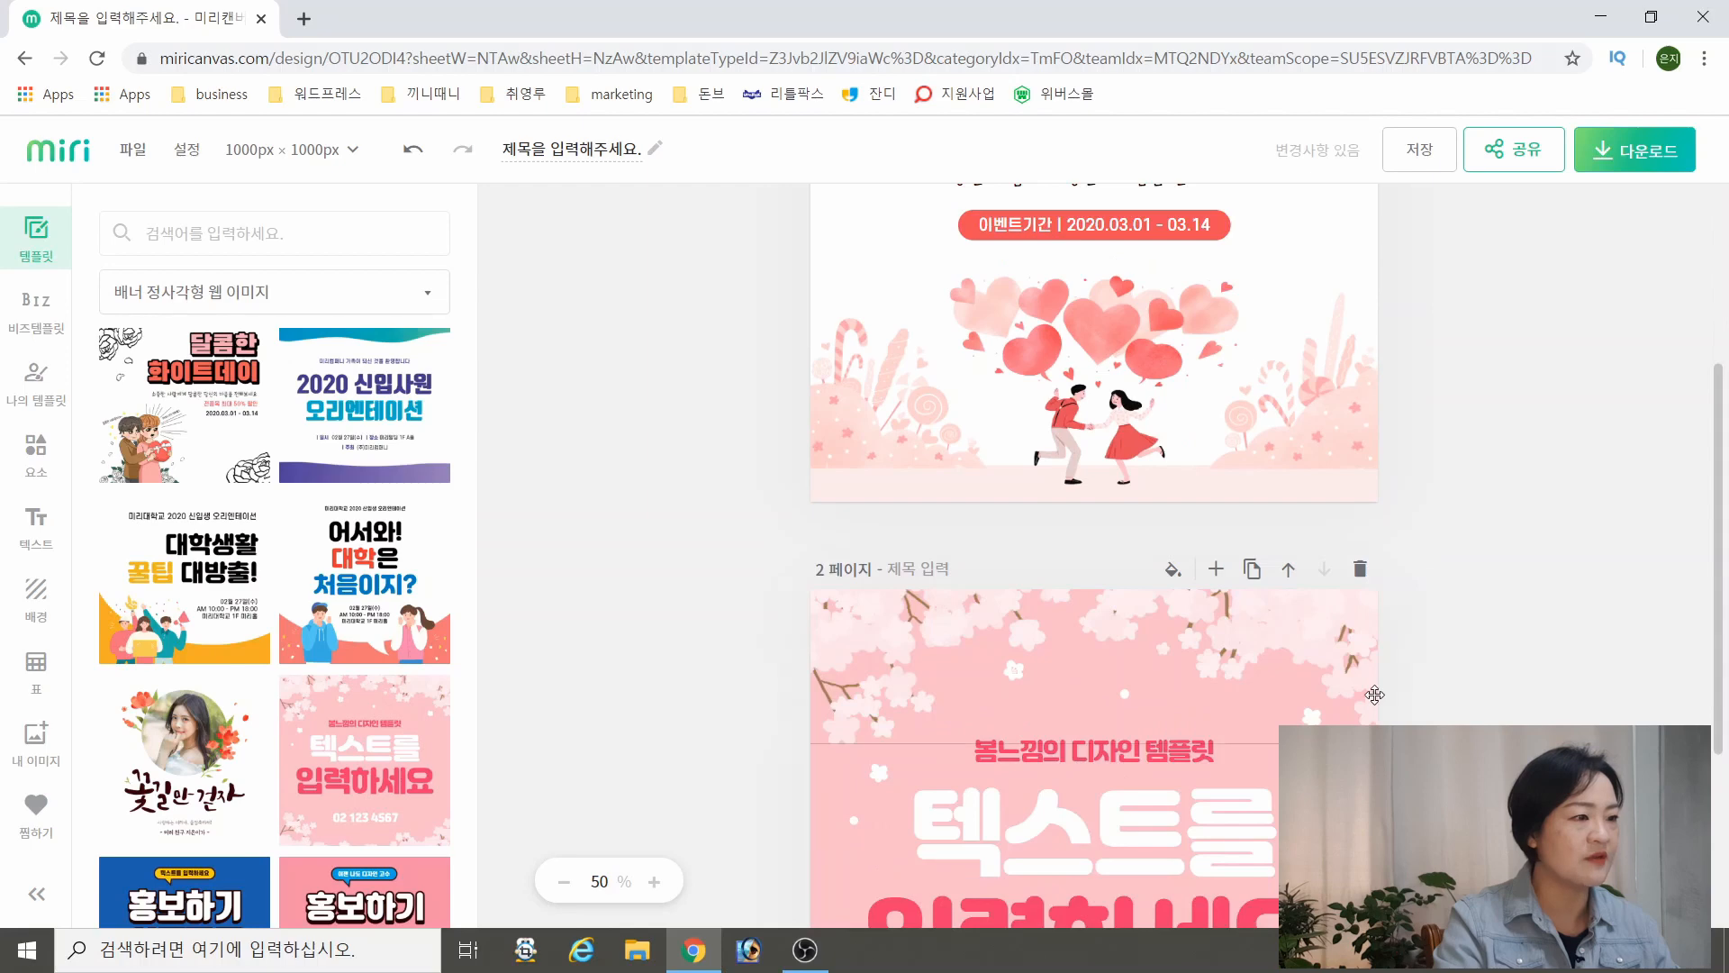
scroll(1374, 693, up, 3)
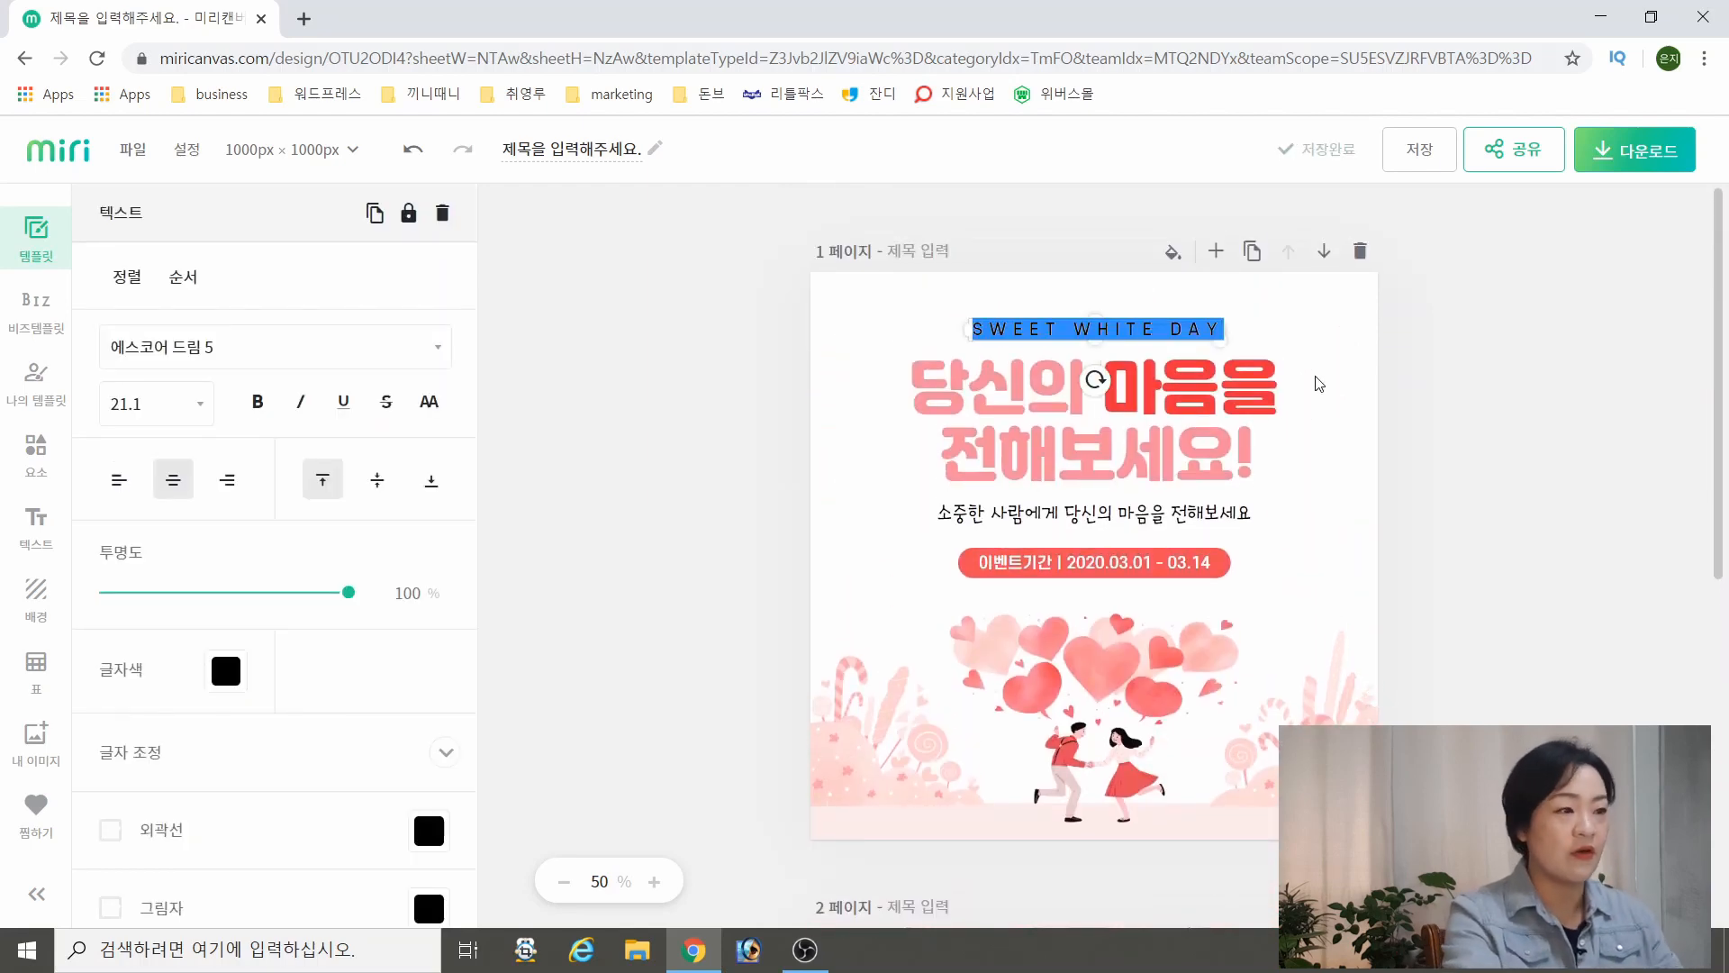
text(ㅠㄷ)
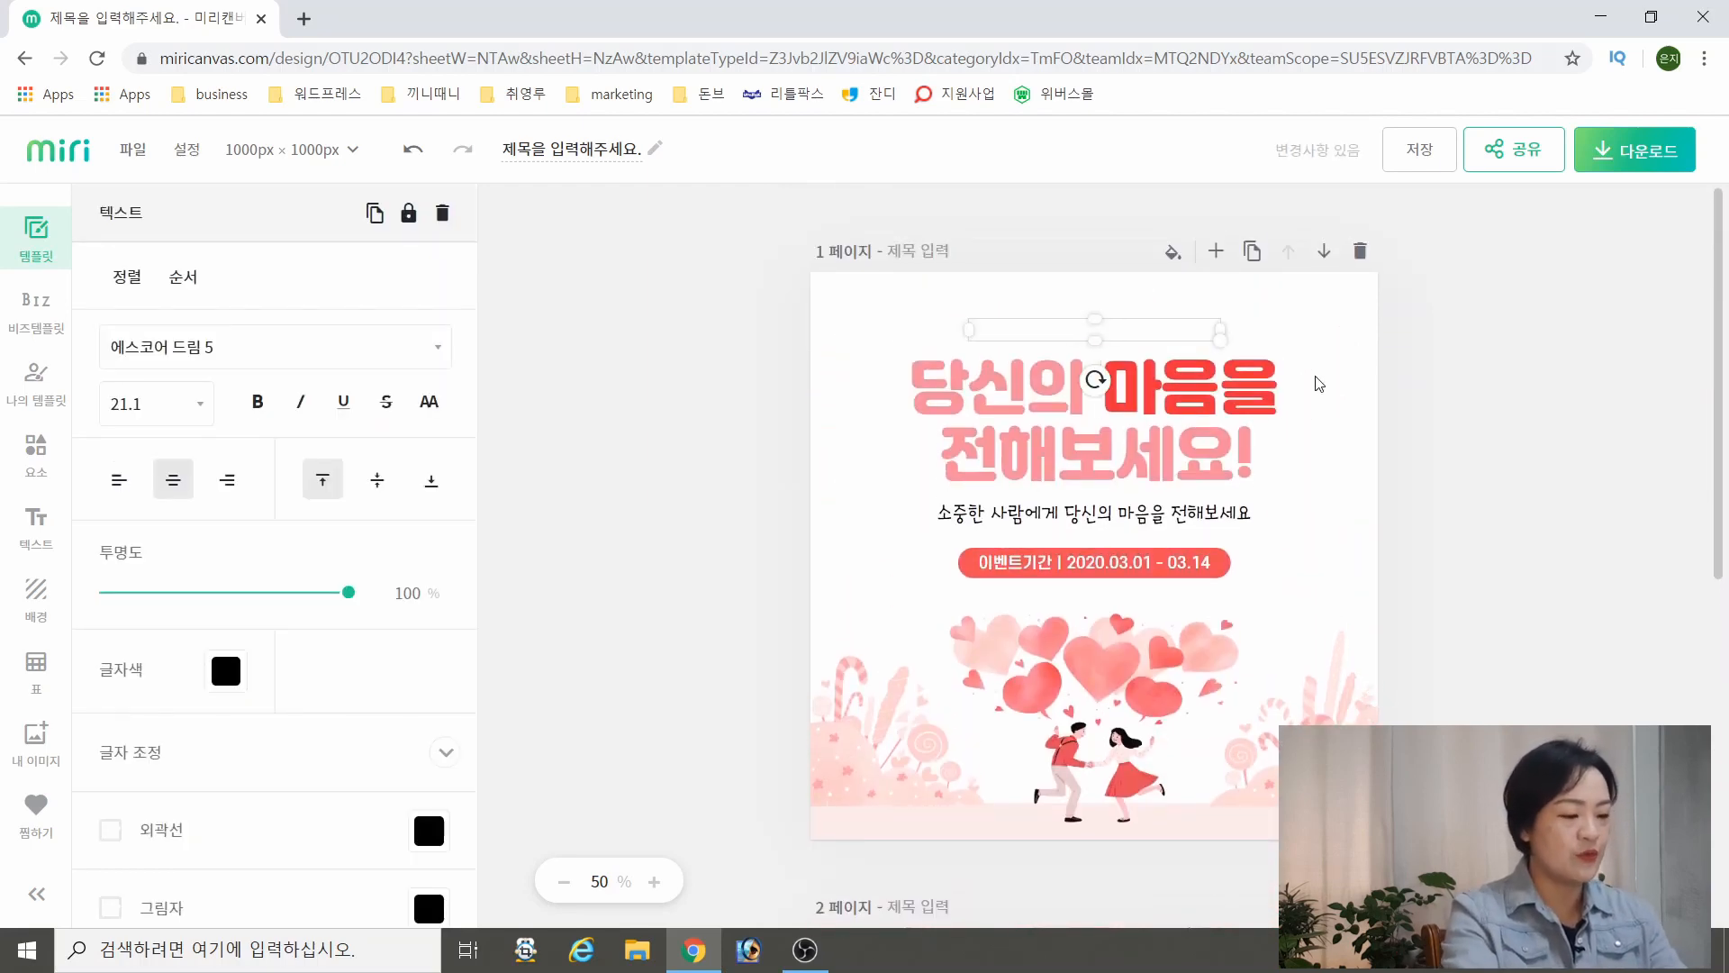
text(st review ev)
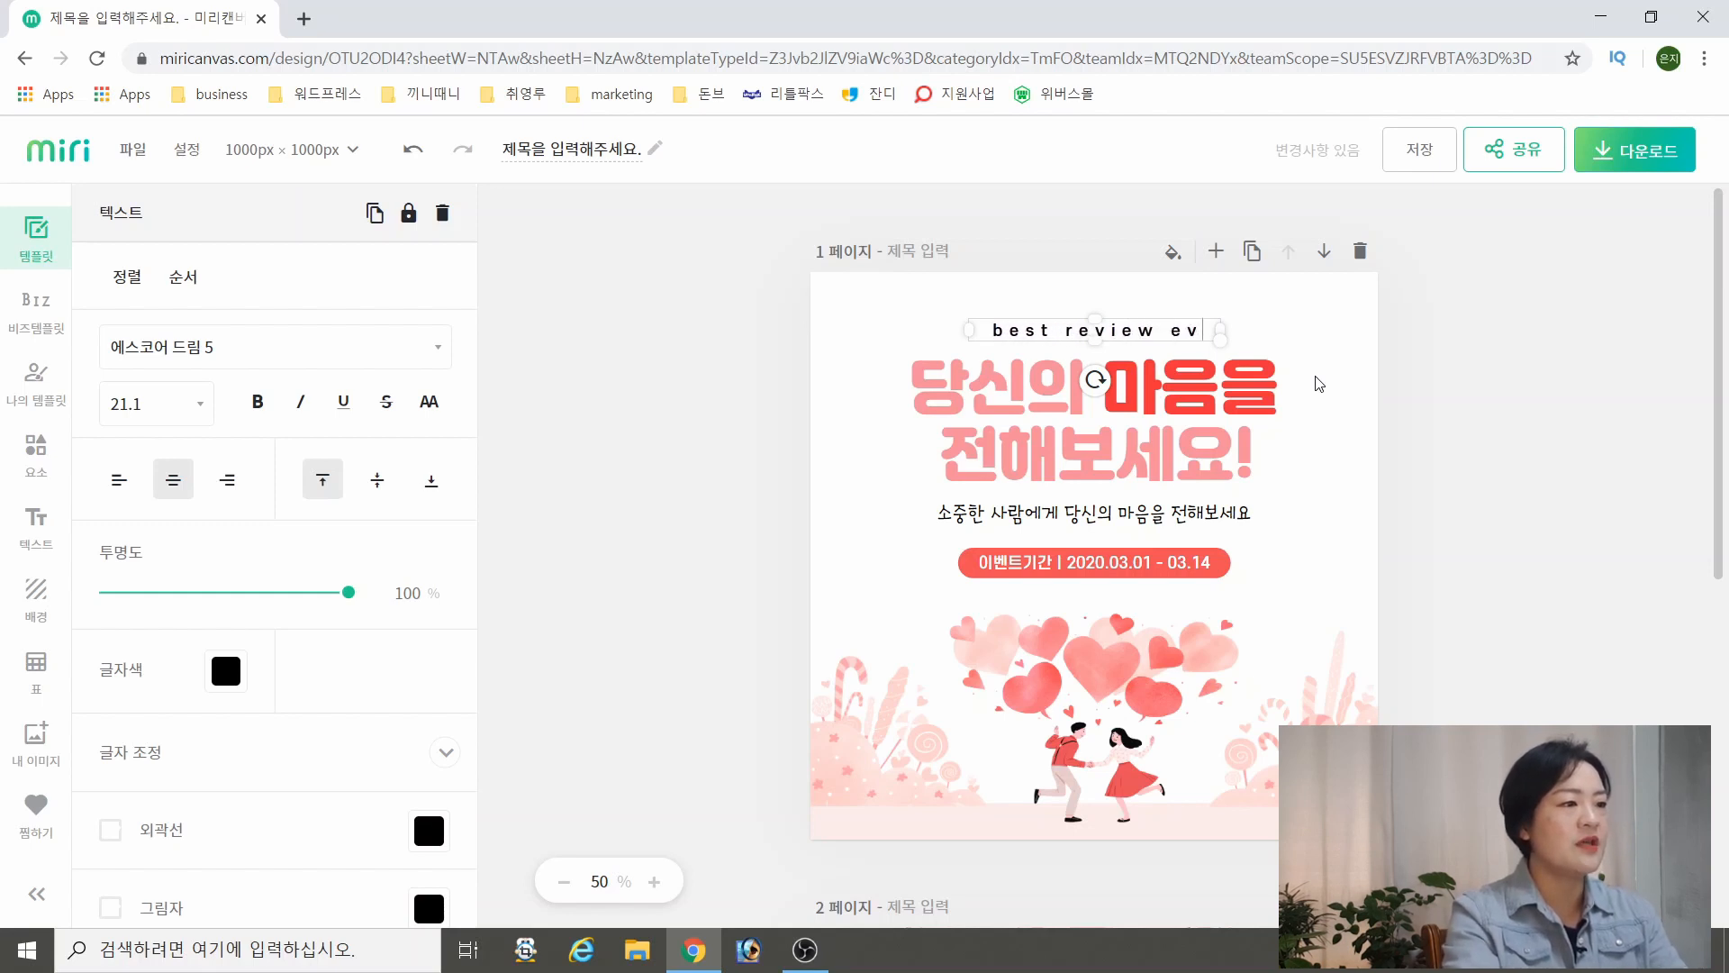
text(ent)
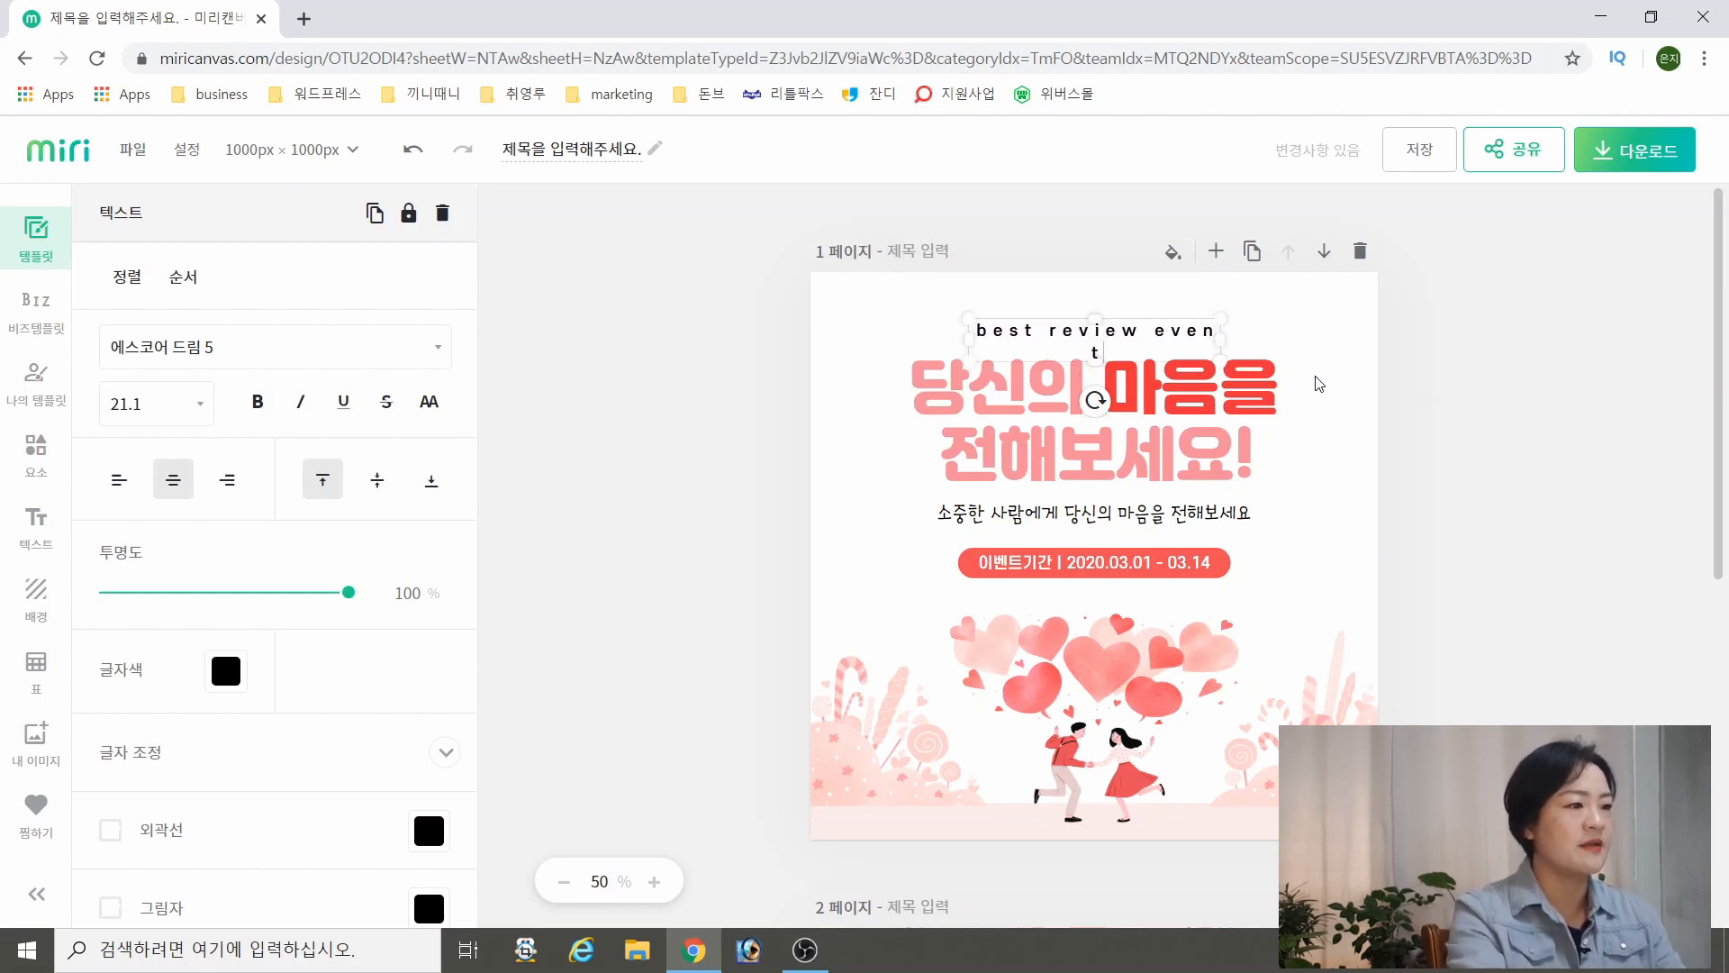
click(1476, 467)
Scale the "best review event" text down to size 18.7 and fit it on one line above the headline
click(1189, 330)
drag(1224, 334, 1243, 334)
drag(1243, 342, 1216, 340)
click(1203, 331)
click(1404, 380)
click(1164, 330)
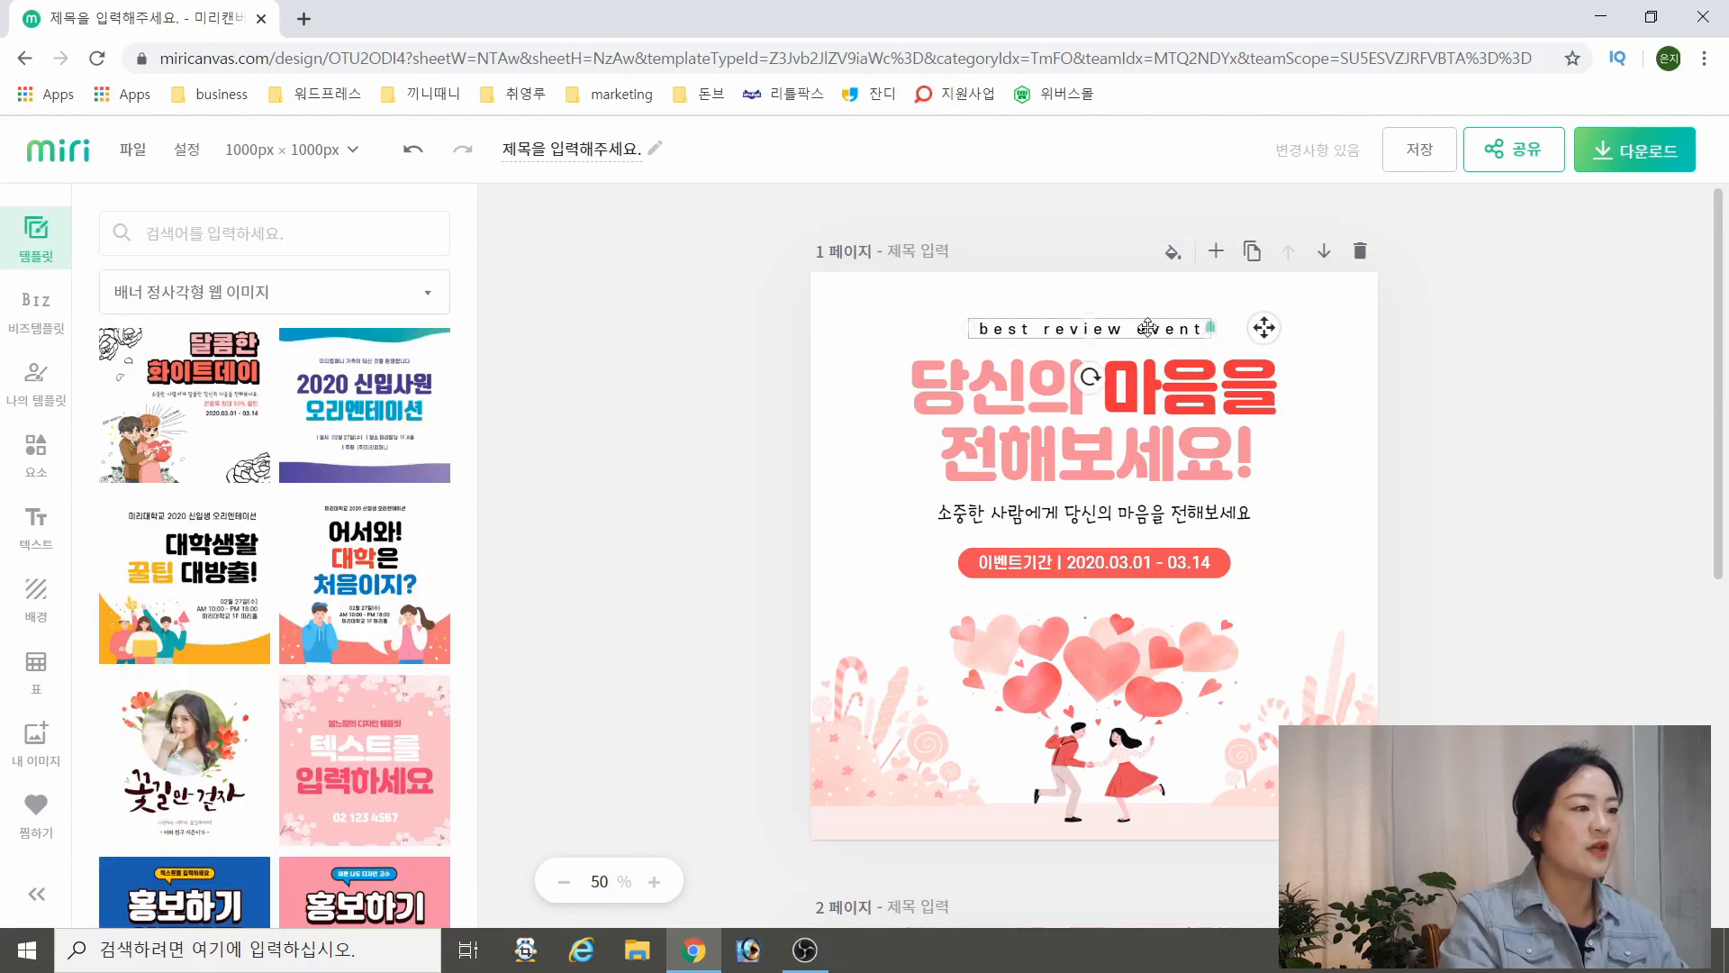
click(1403, 387)
Change the text colour of the "best review event" line to light peach #FECCBE
click(1162, 331)
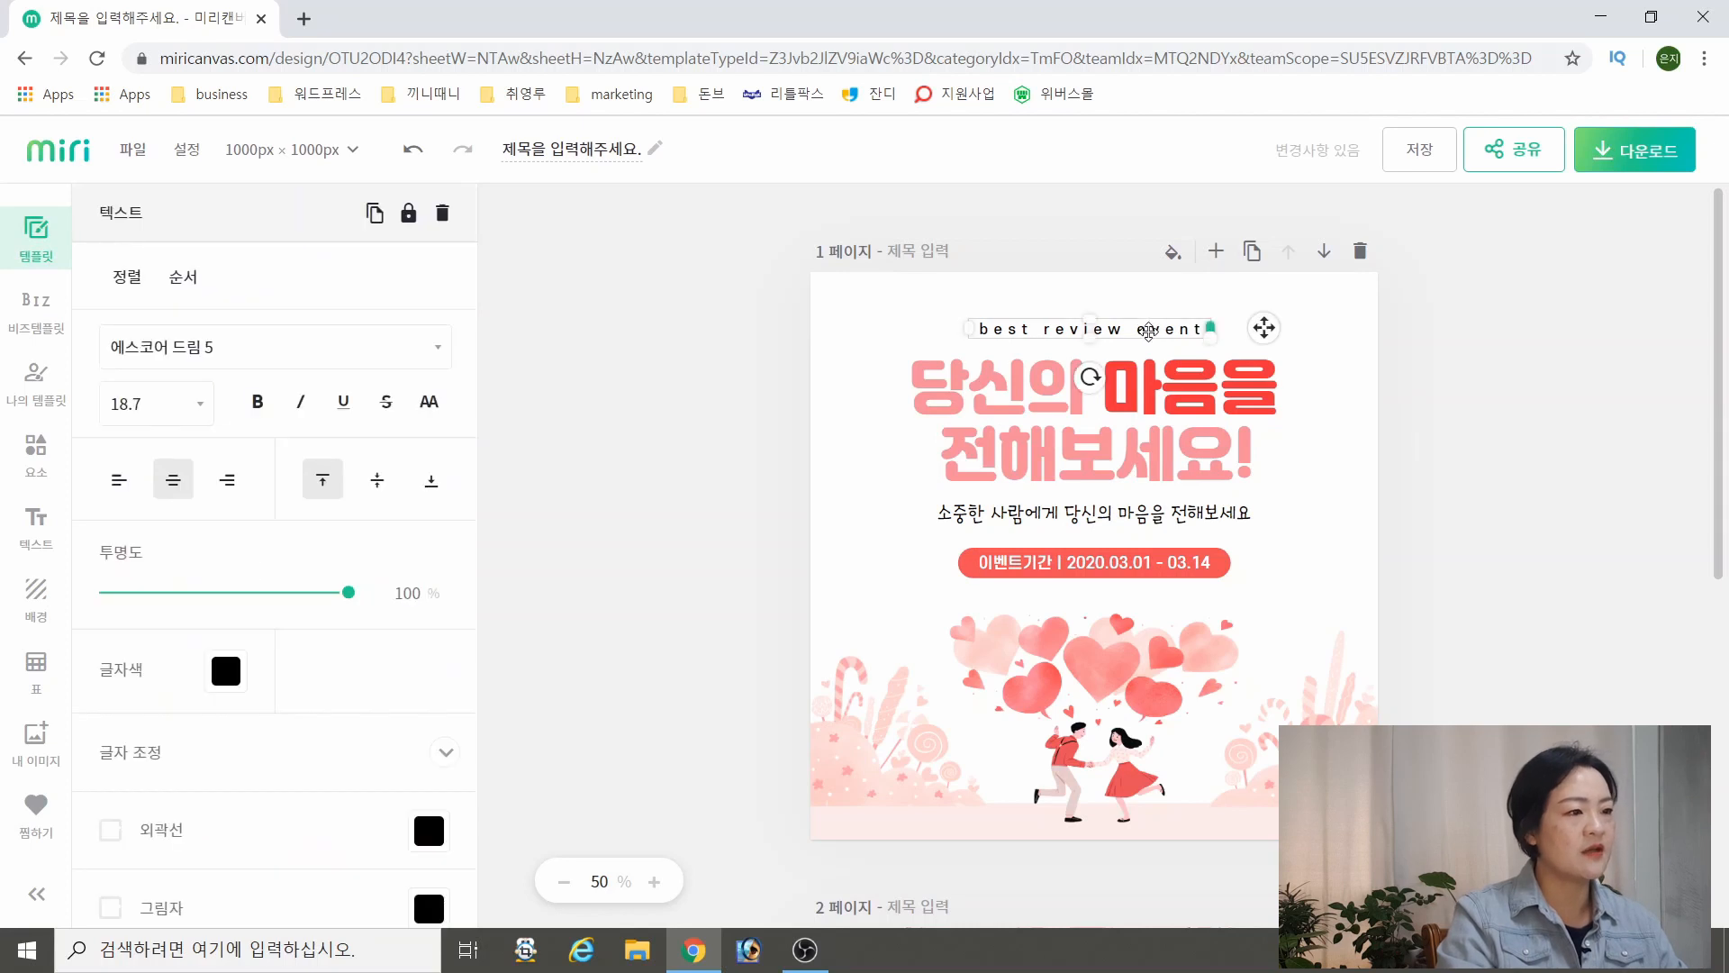
click(224, 675)
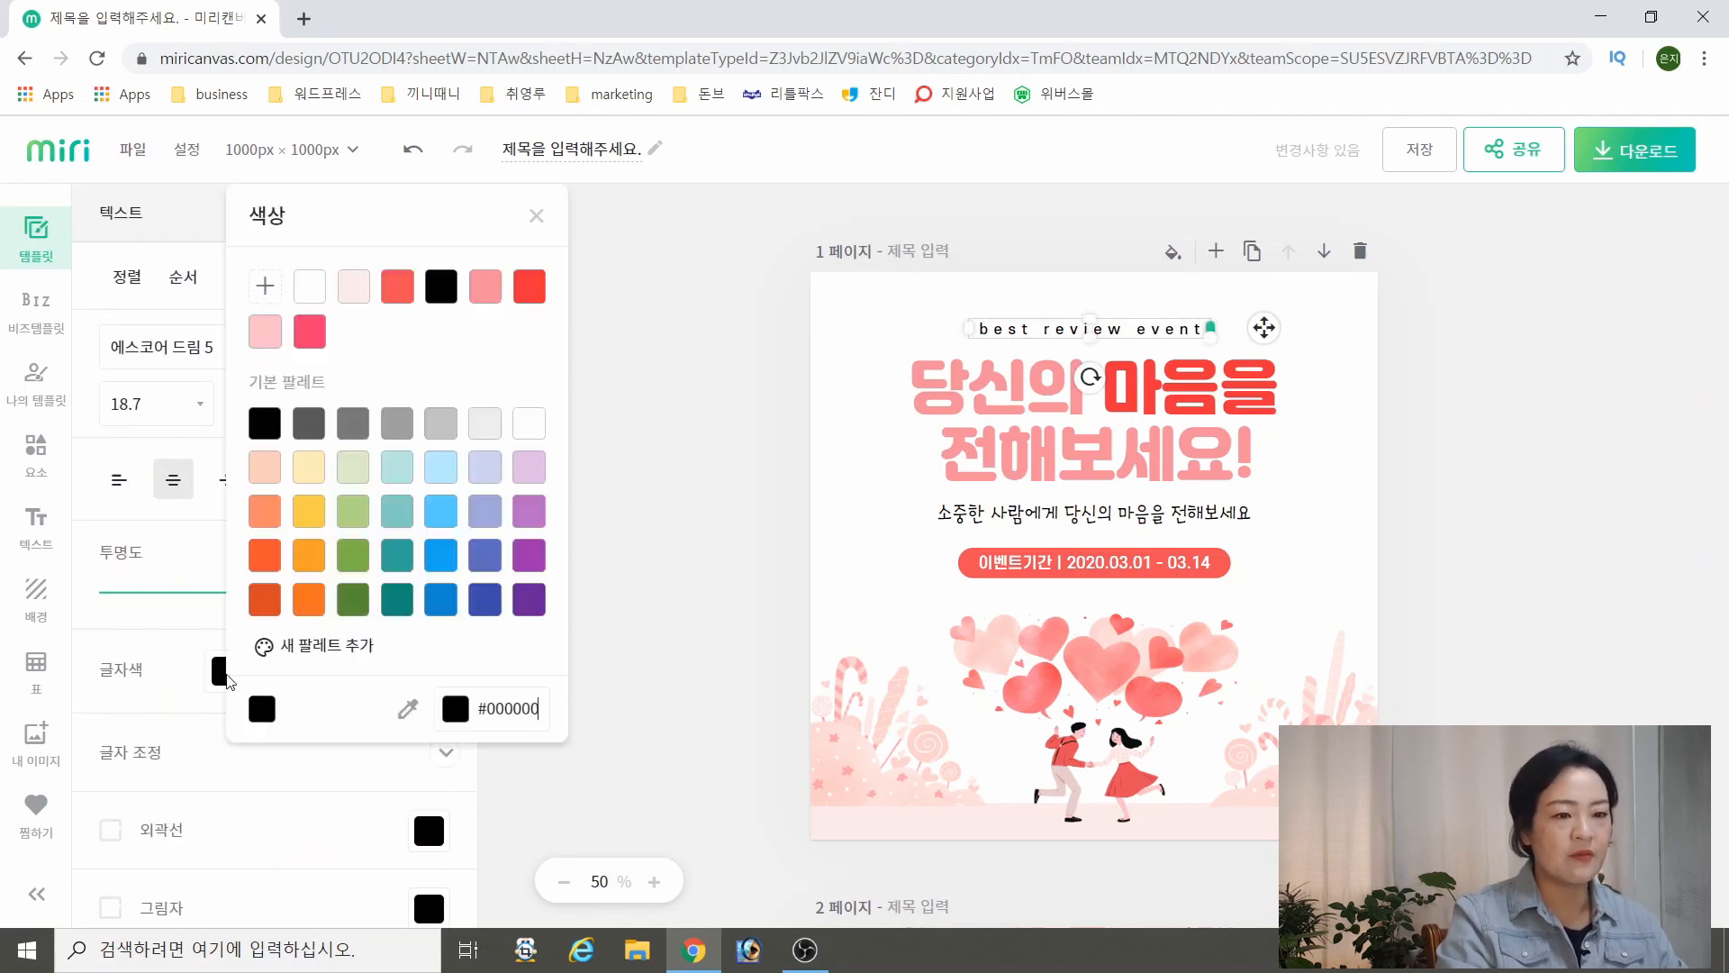
click(266, 467)
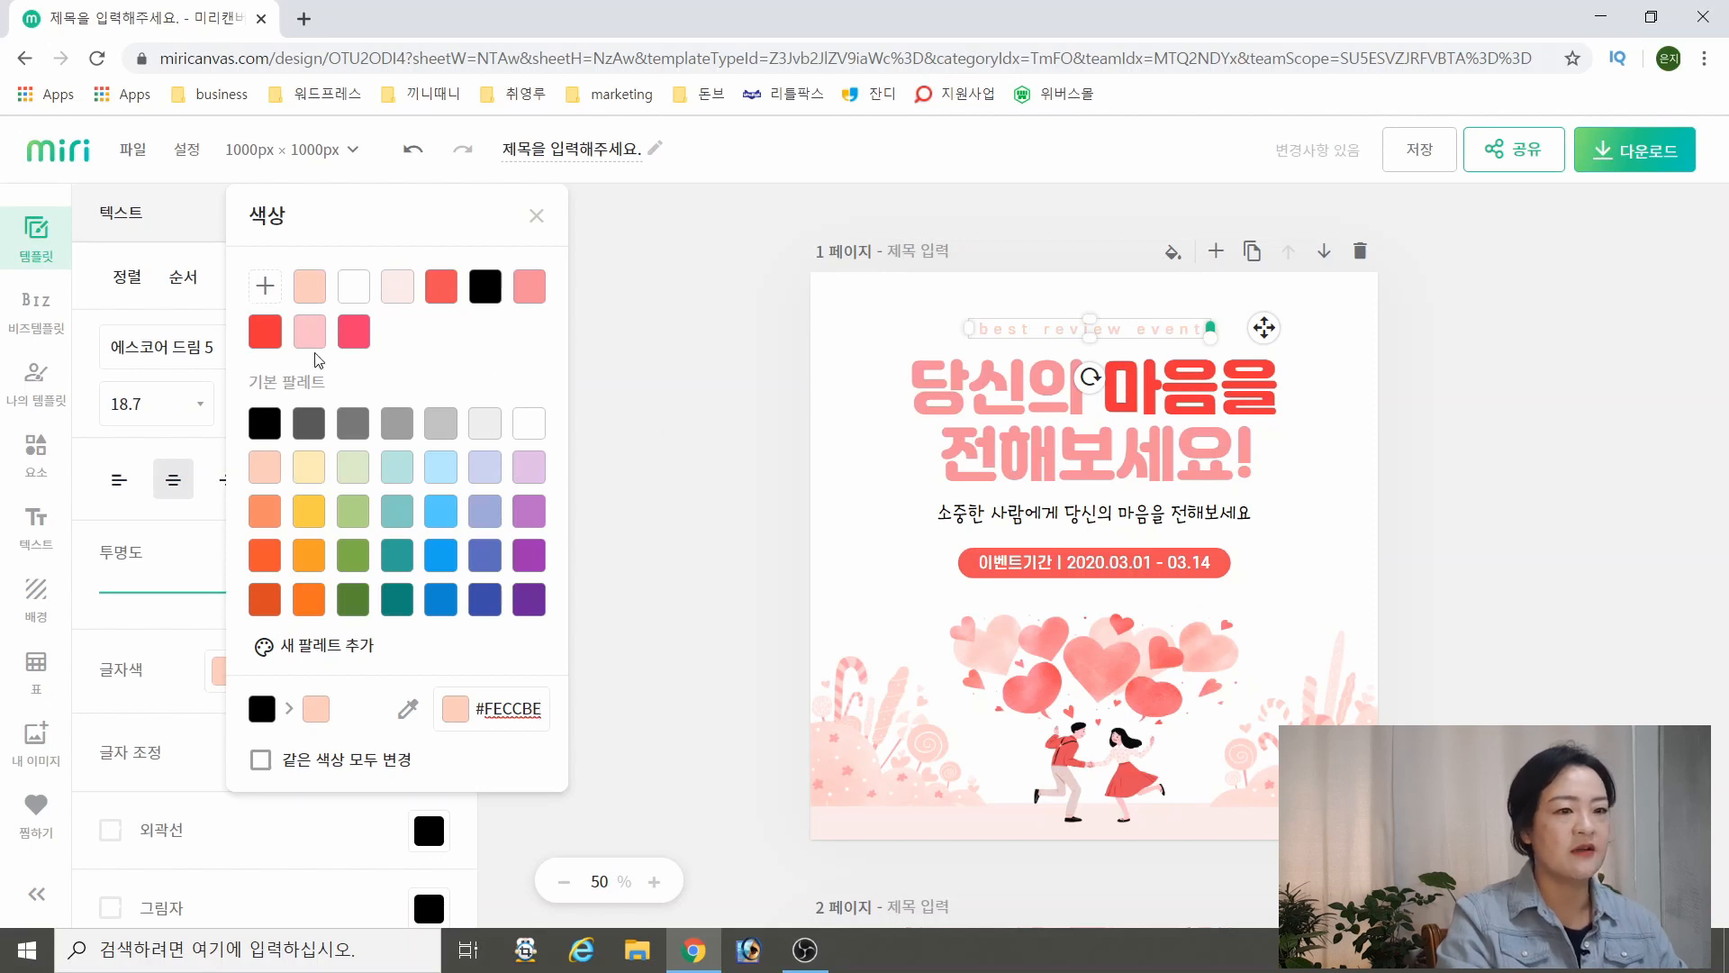
click(160, 360)
Change the font of the "best review event" line to Action Man
click(436, 349)
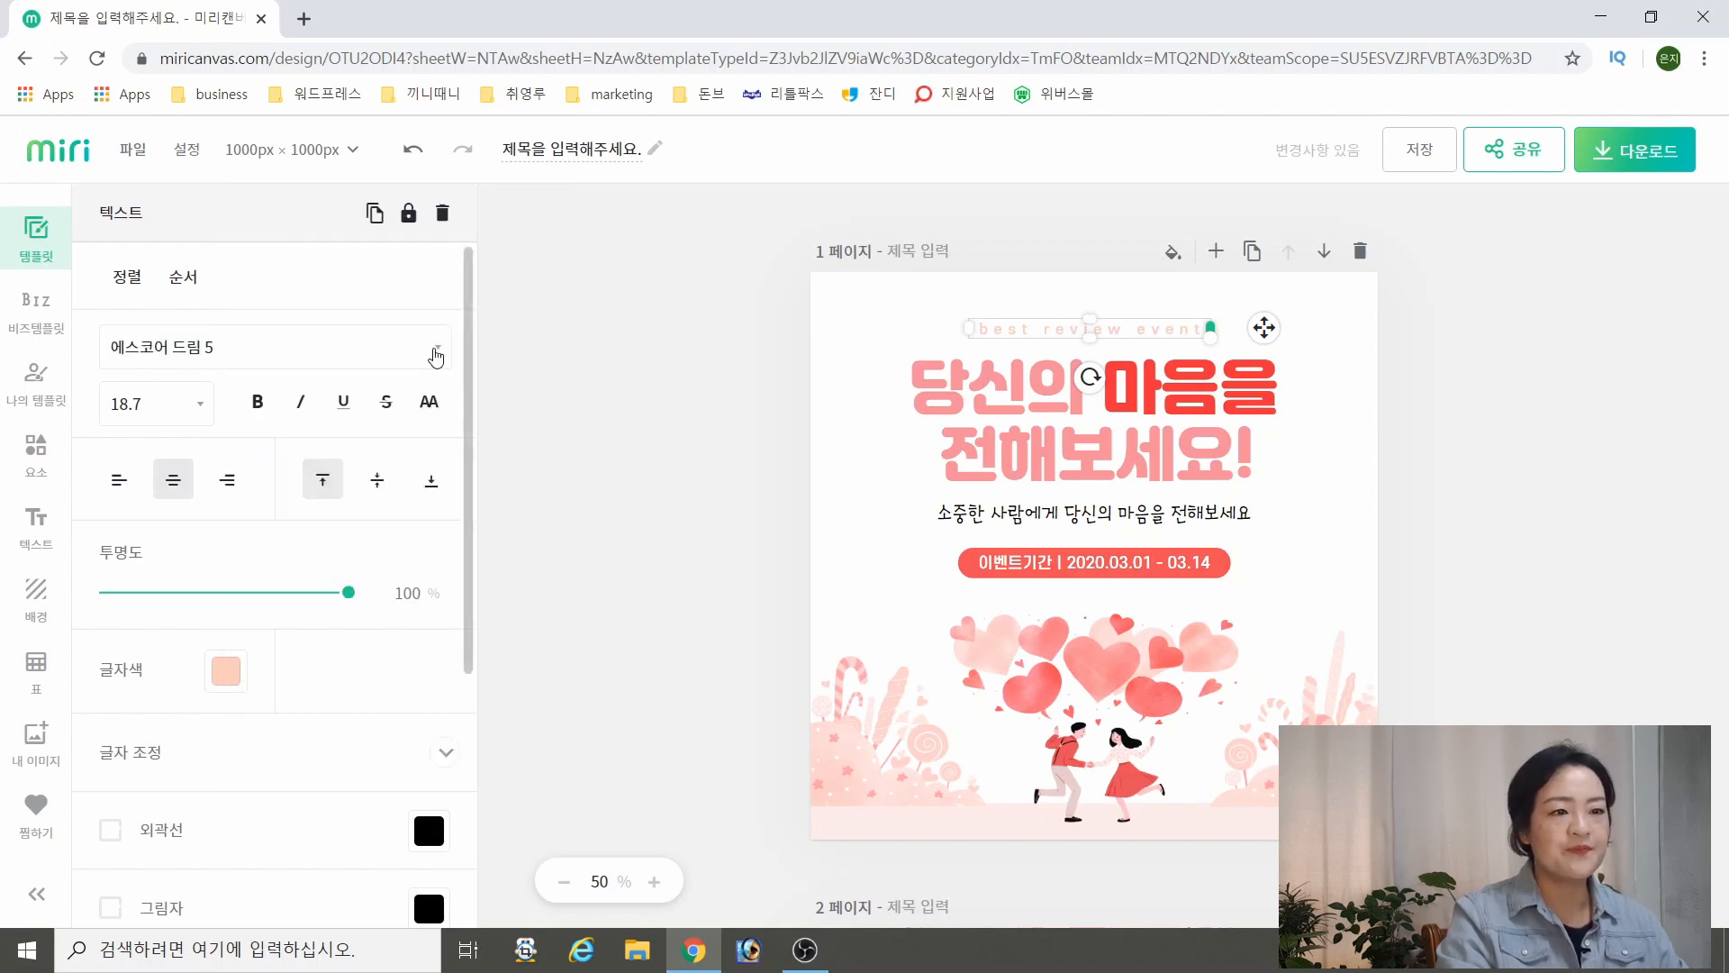
scroll(280, 748, down, 5)
scroll(277, 755, down, 10)
scroll(276, 754, down, 4)
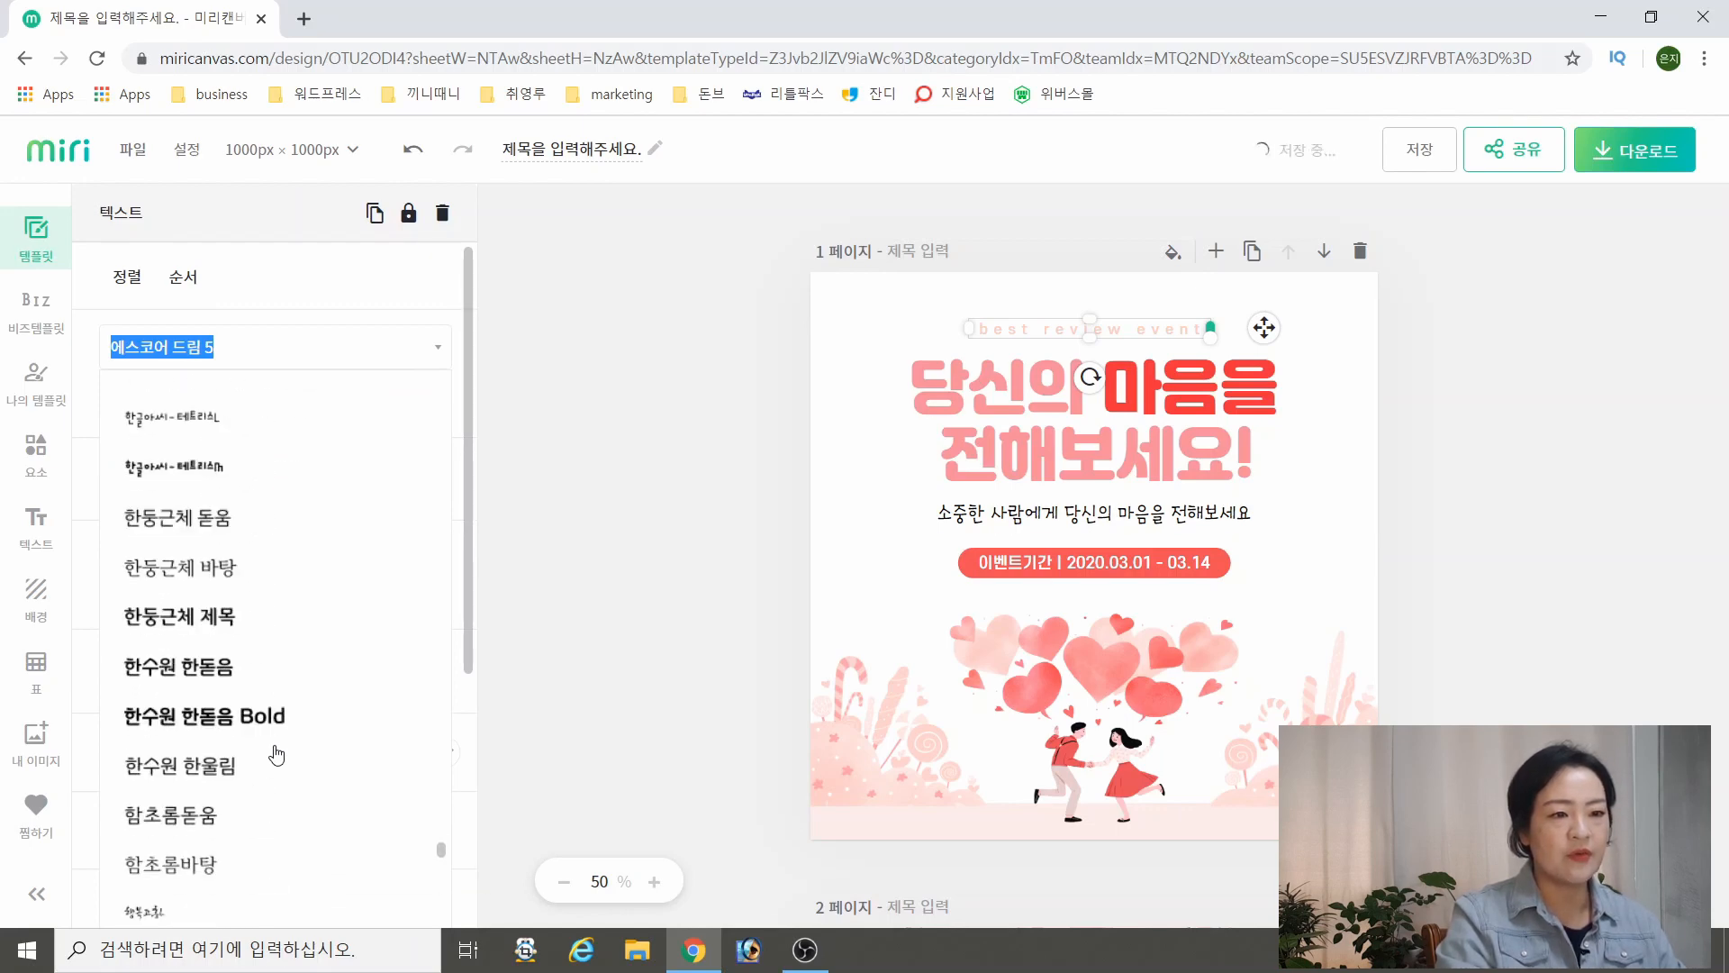
scroll(272, 752, up, 4)
click(189, 696)
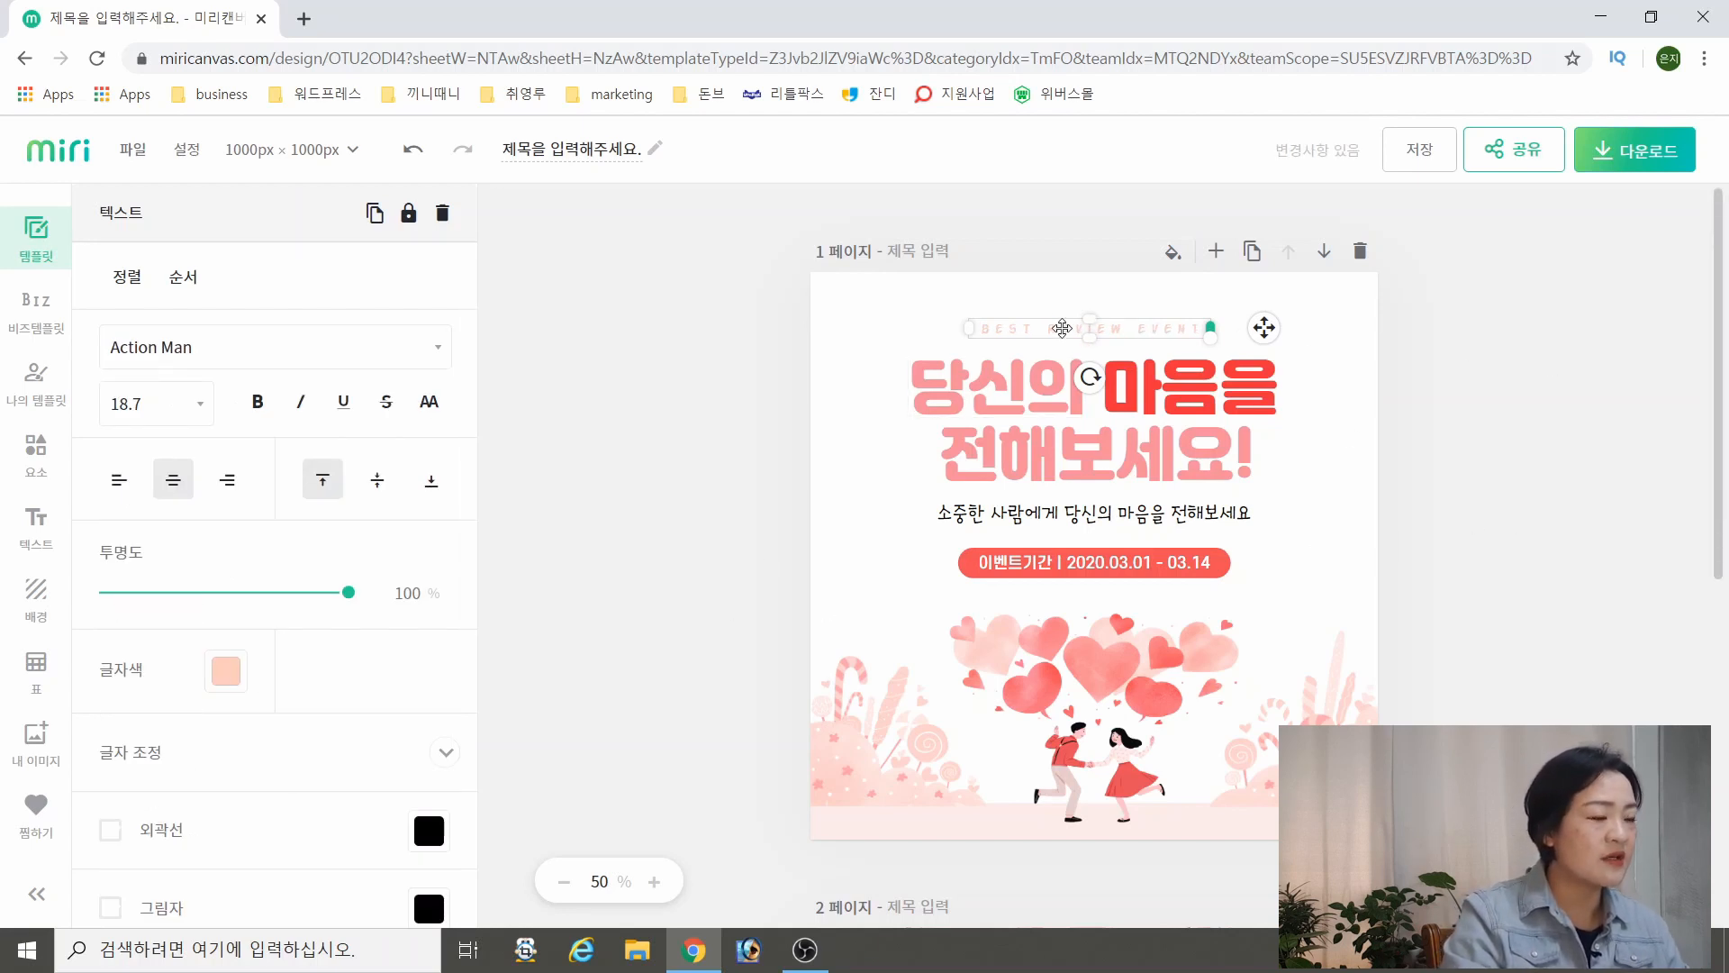
Reduce the letter spacing (자간) of the "best review event" line to 26
click(452, 755)
scroll(306, 662, down, 3)
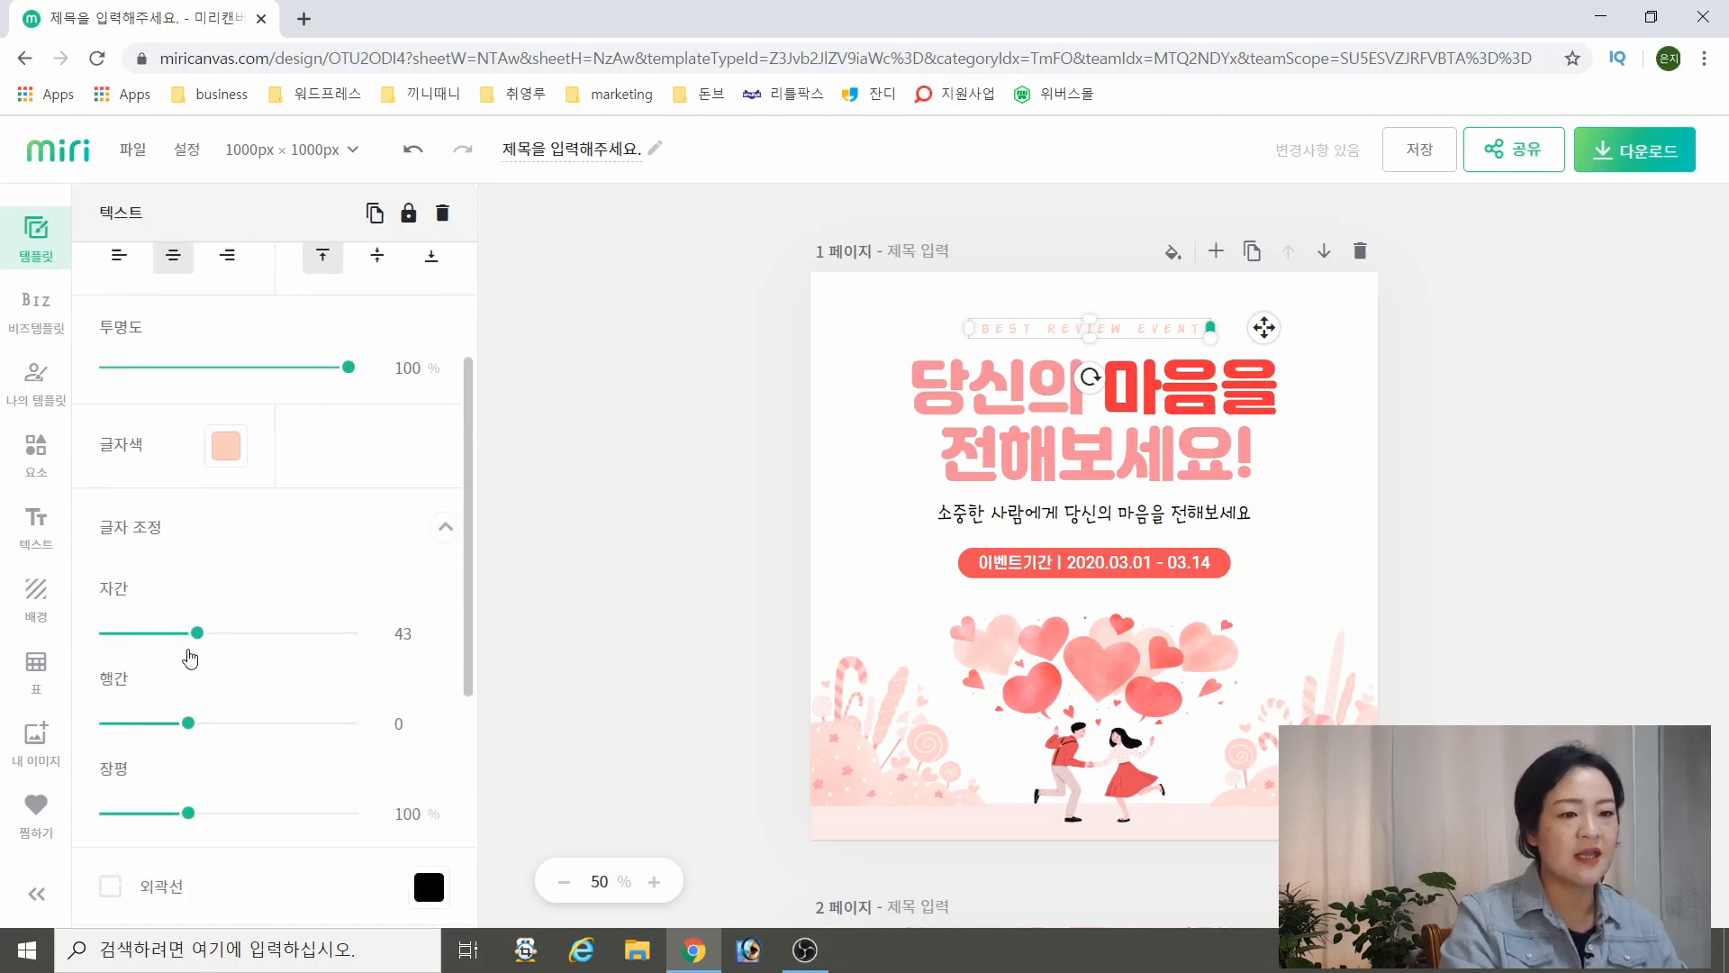
drag(188, 641, 183, 642)
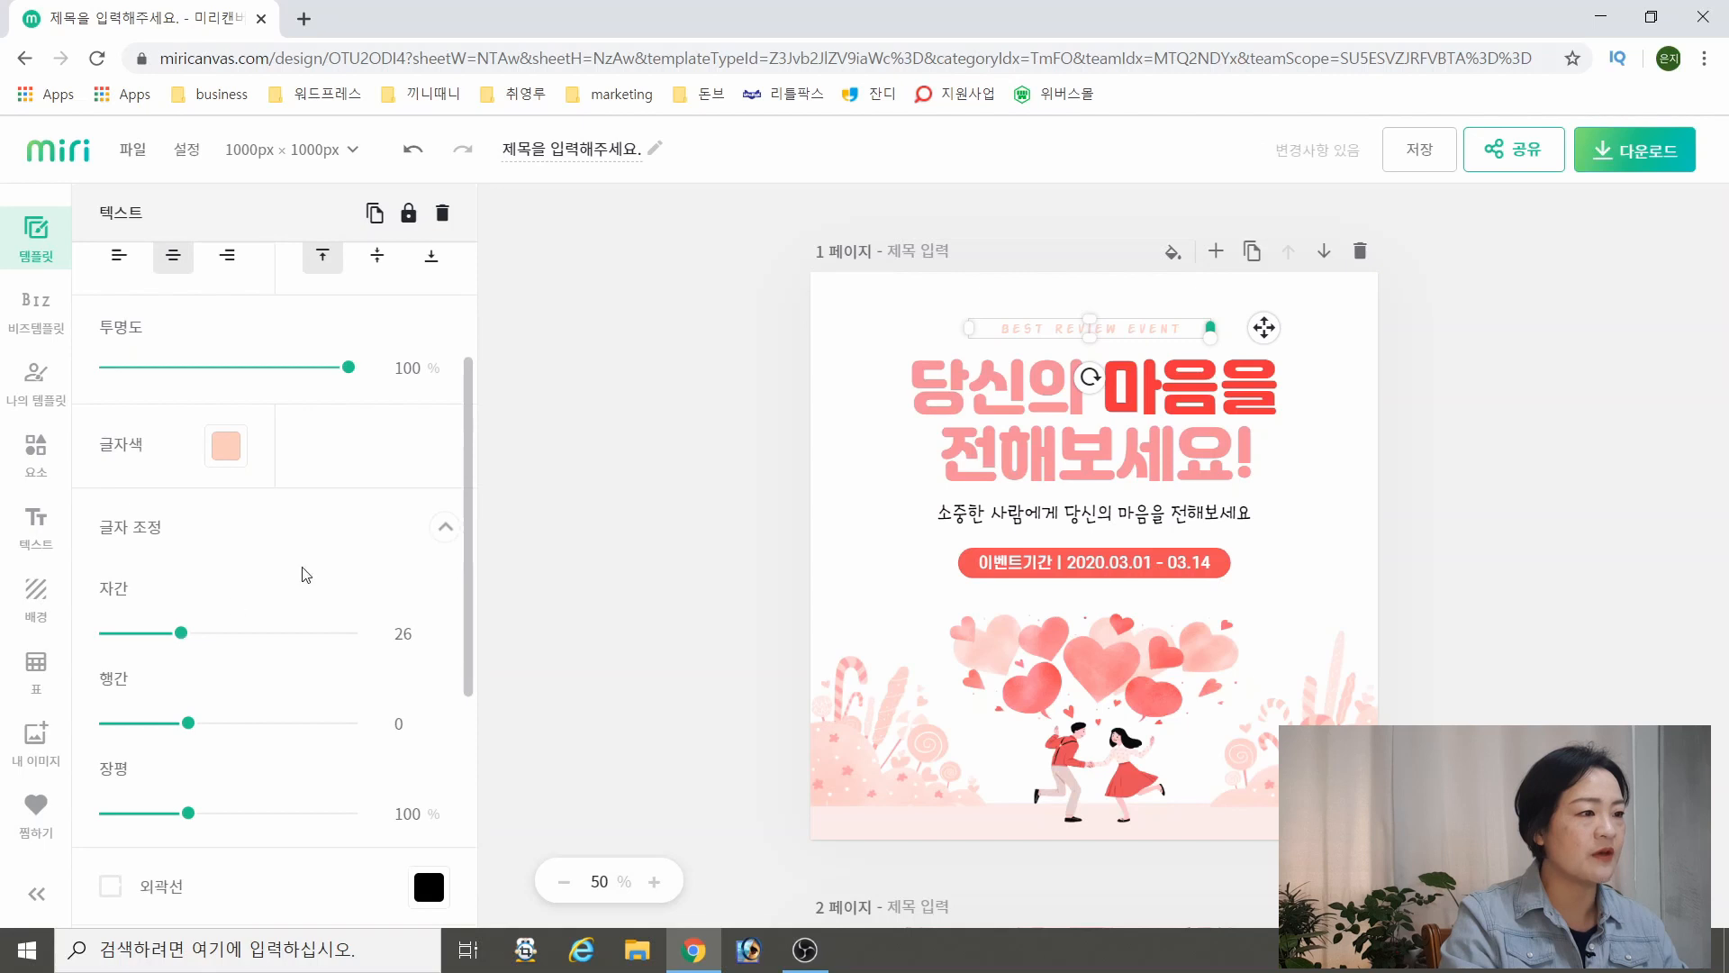
click(556, 483)
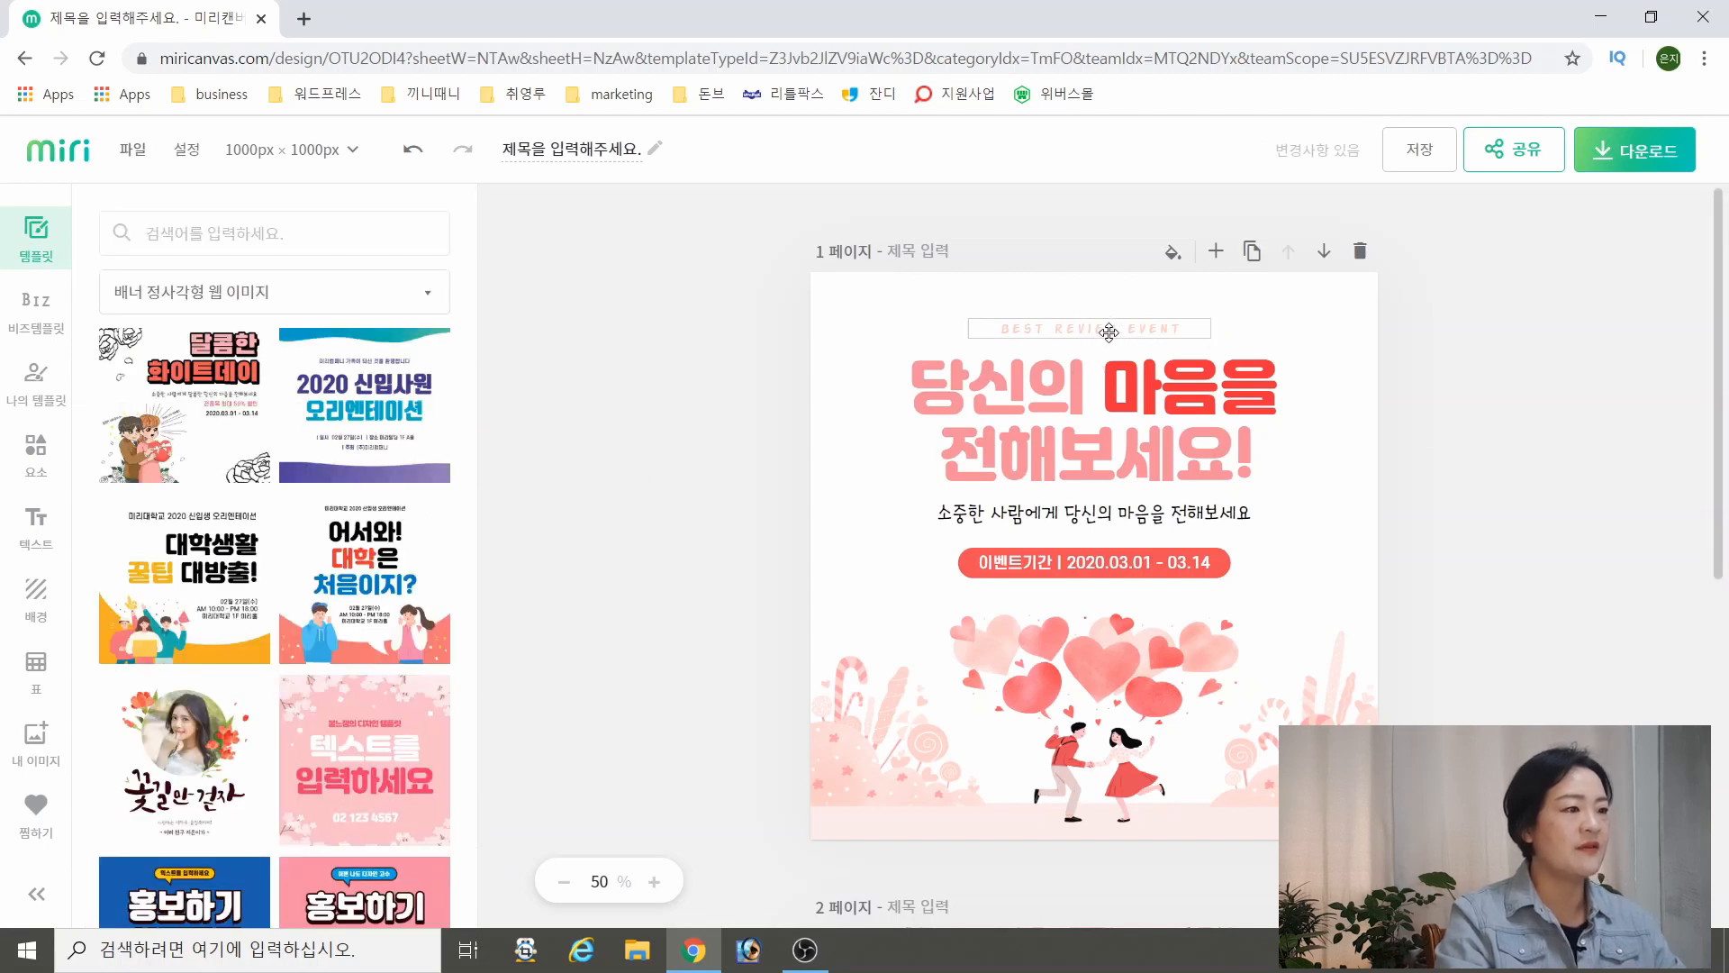
Replace the headline text 당신의 on page 1 with "3월 베스트 리뷰 이벤트"
click(1270, 379)
click(999, 397)
double_click(999, 397)
text(3월 베스트 리뷰 이벤트)
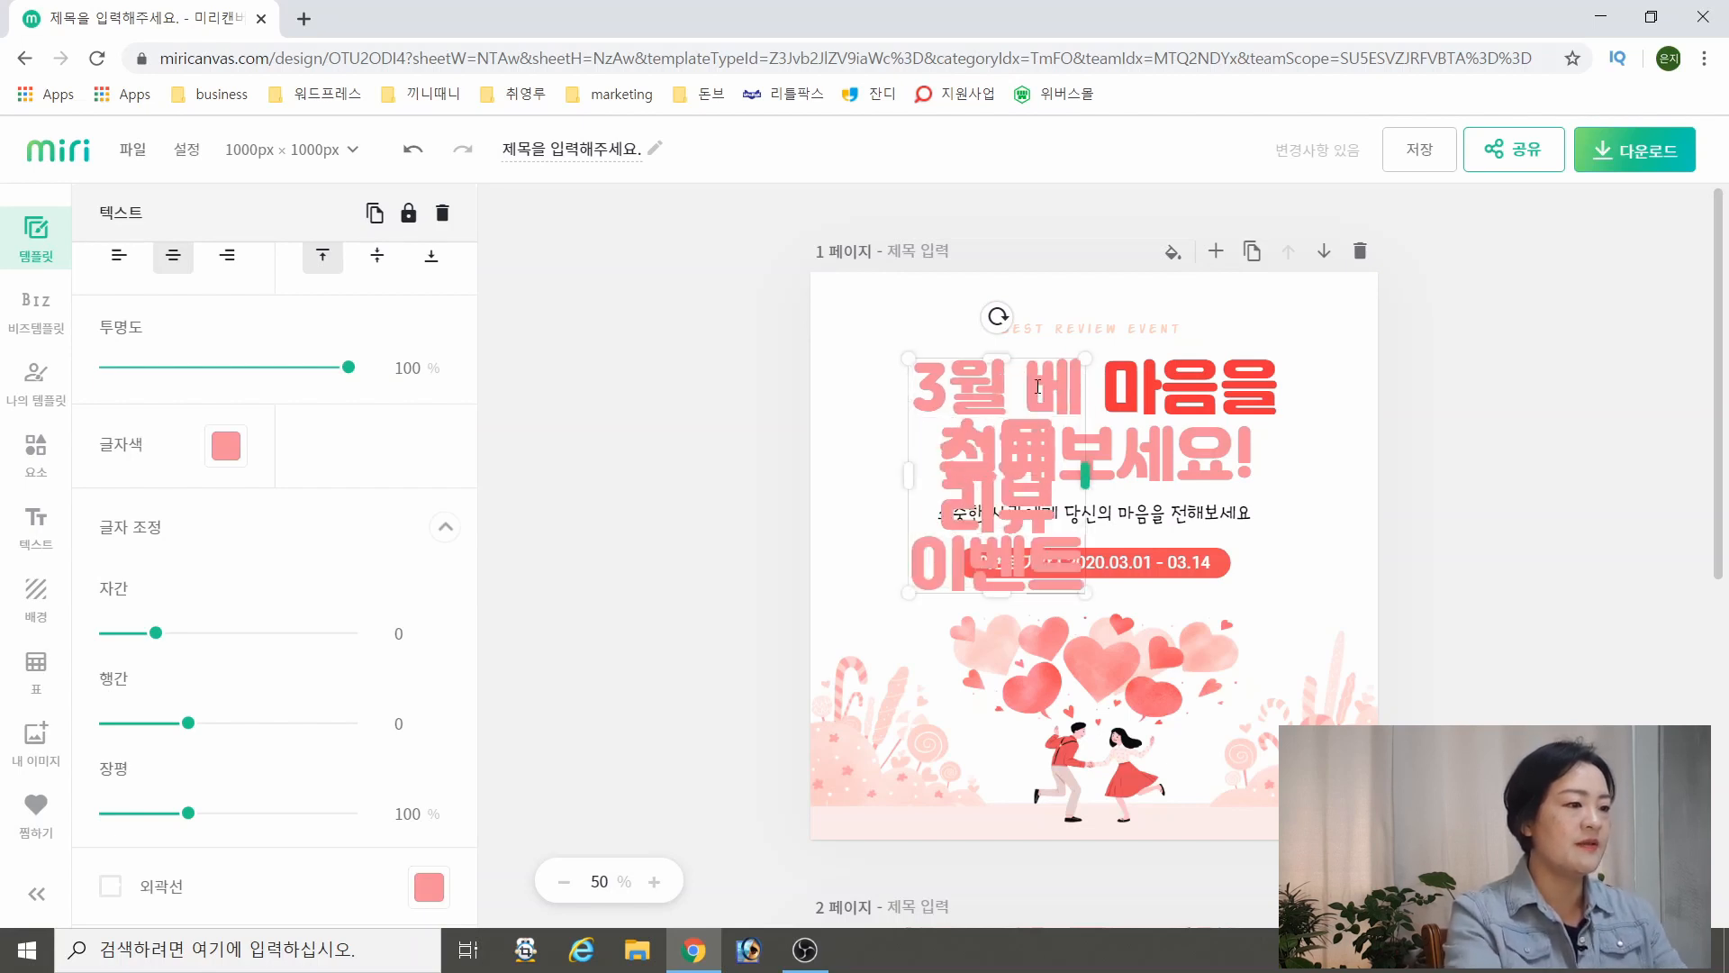
Delete the red 마음을 text beside the headline on page 1
click(1474, 390)
click(1080, 378)
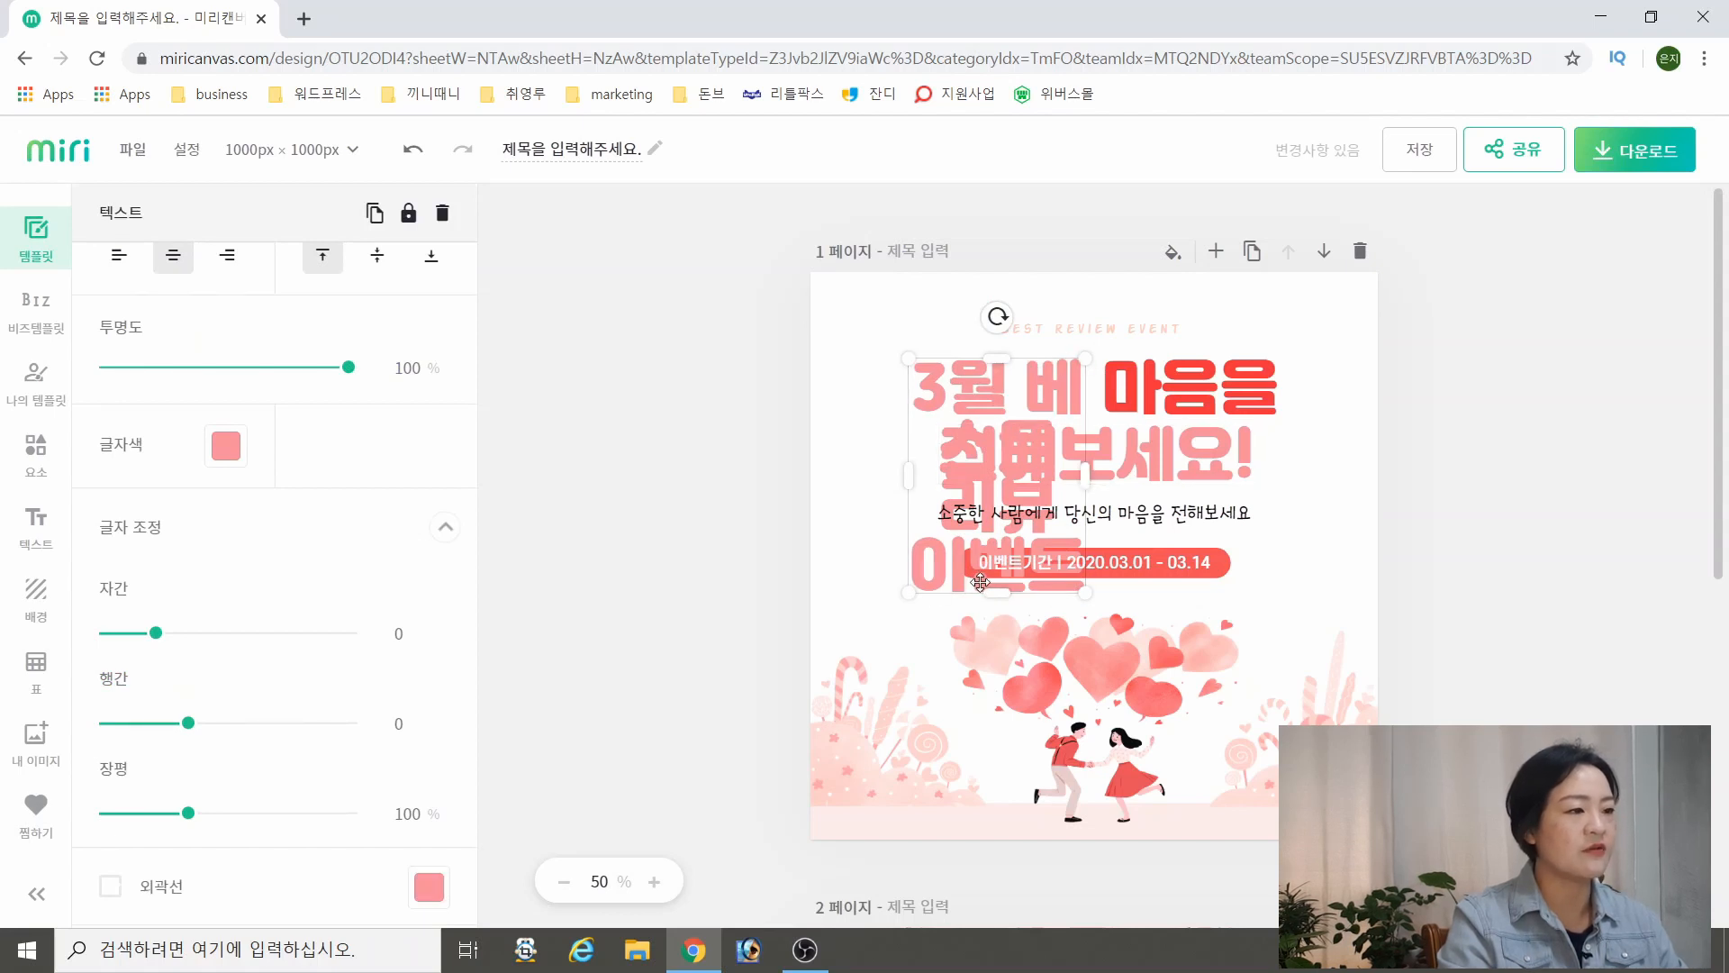
double_click(1008, 376)
click(1204, 382)
click(1018, 387)
click(1190, 392)
click(1027, 388)
click(1194, 388)
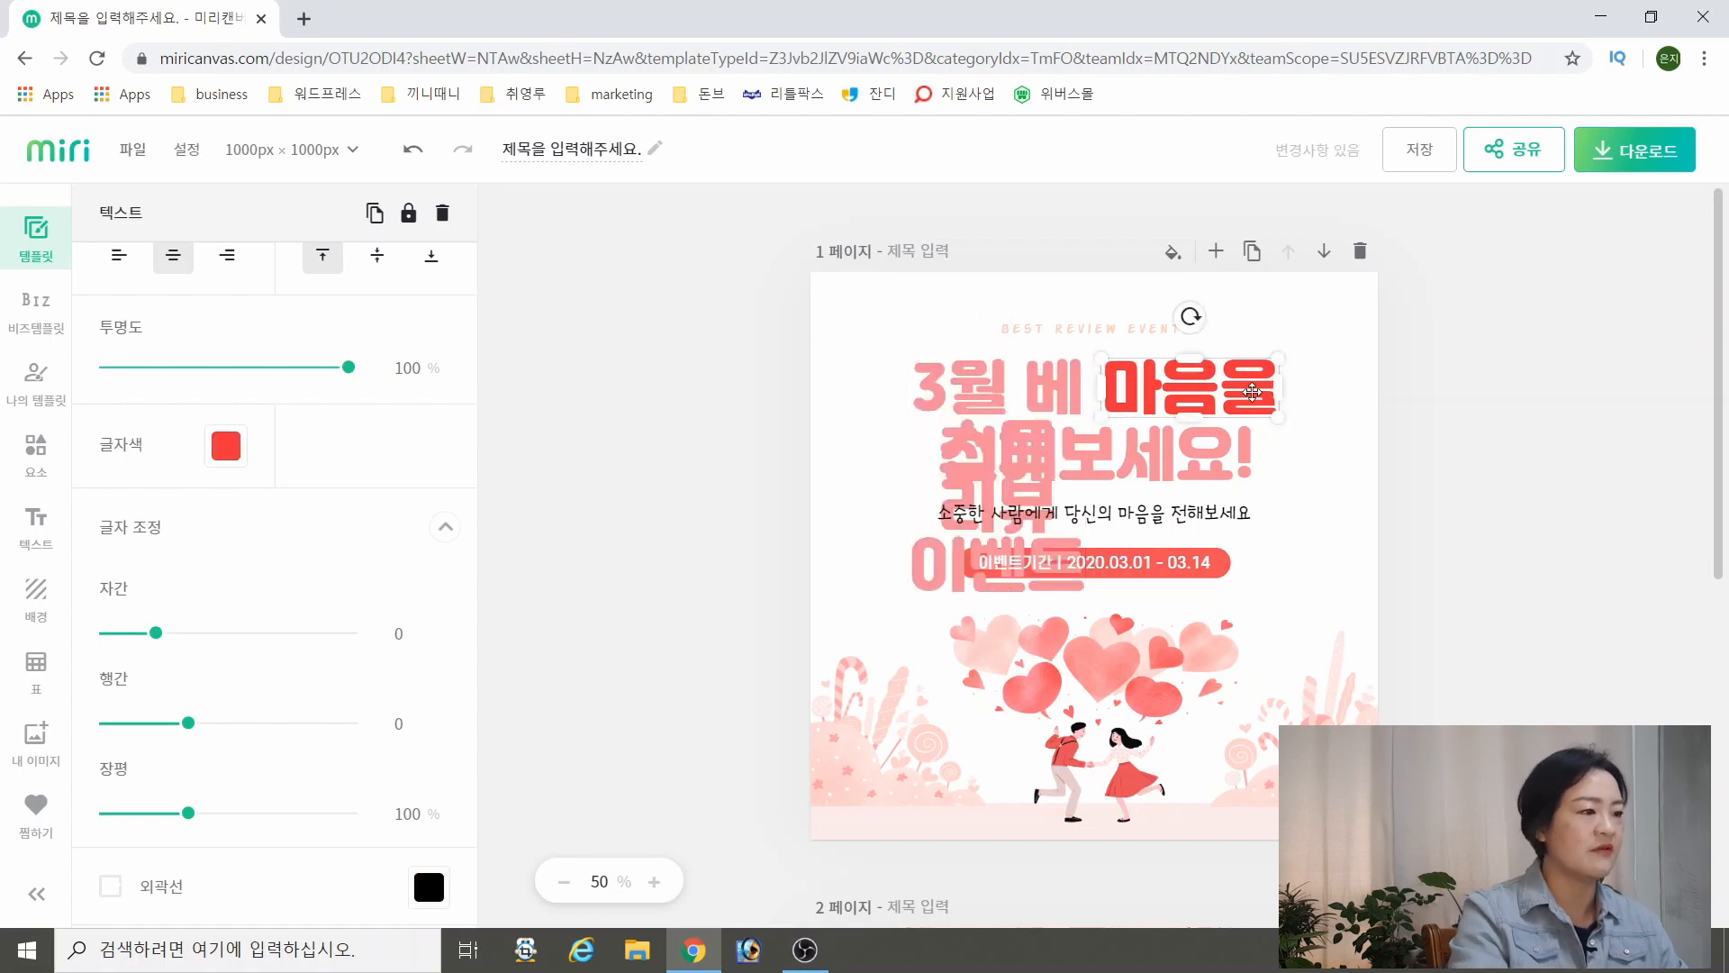
double_click(1299, 413)
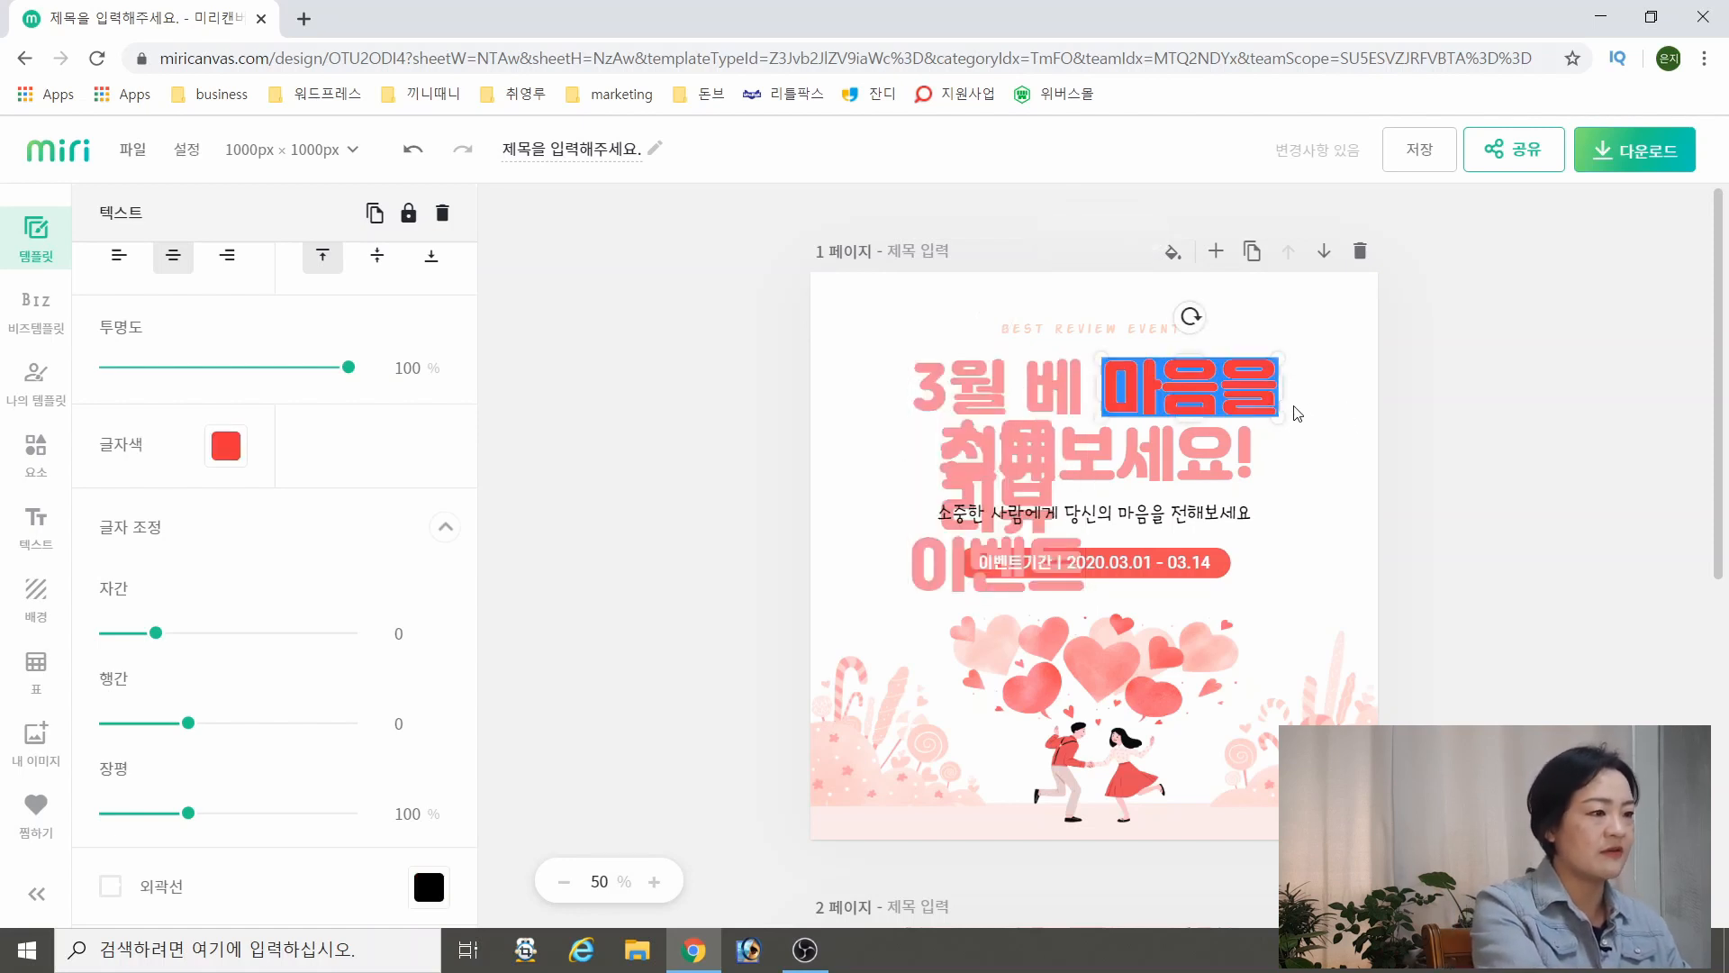
click(1284, 422)
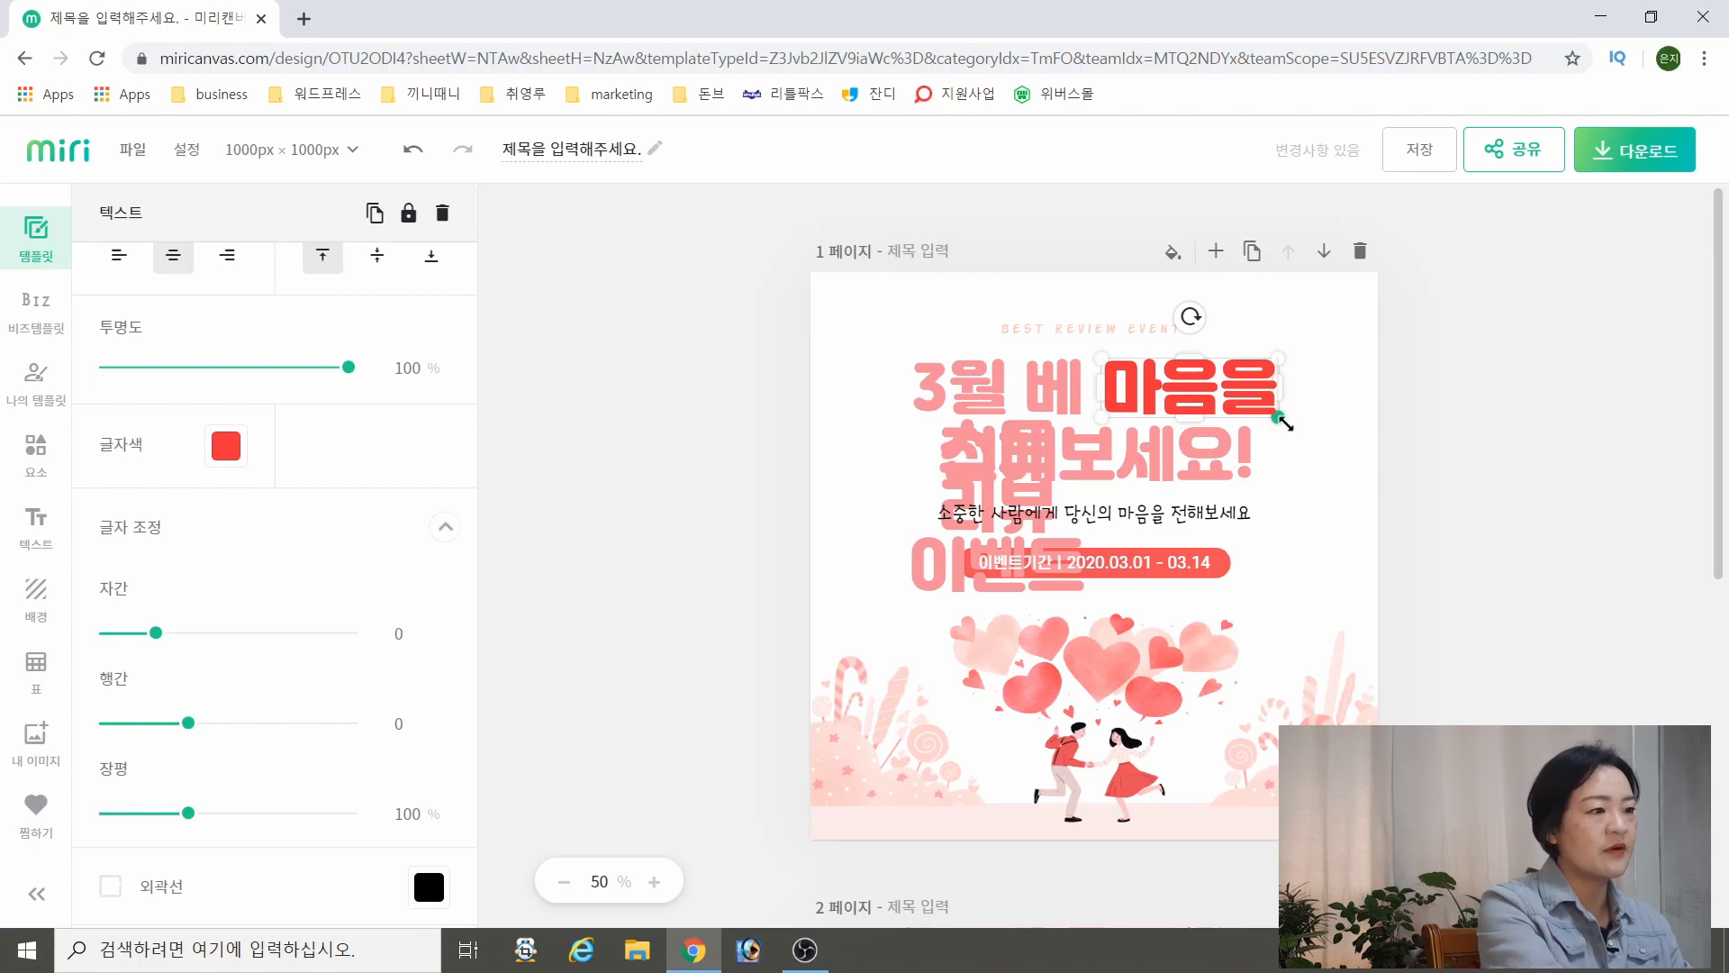
key(BackSpace)
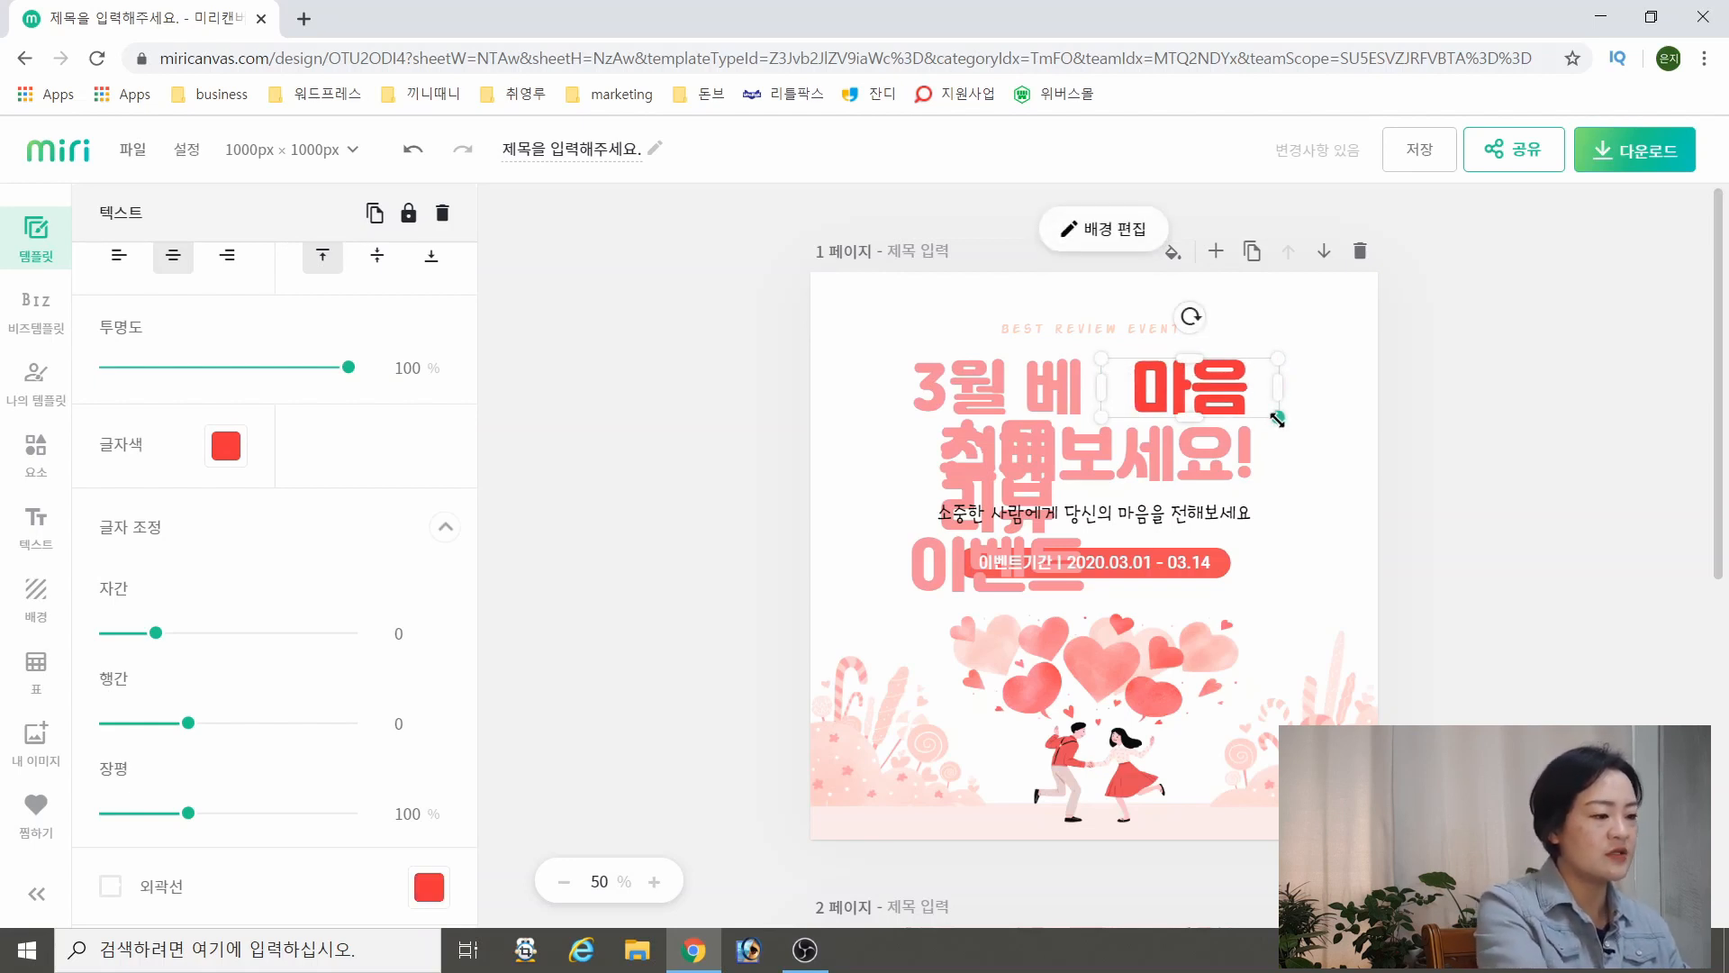
key(Delete)
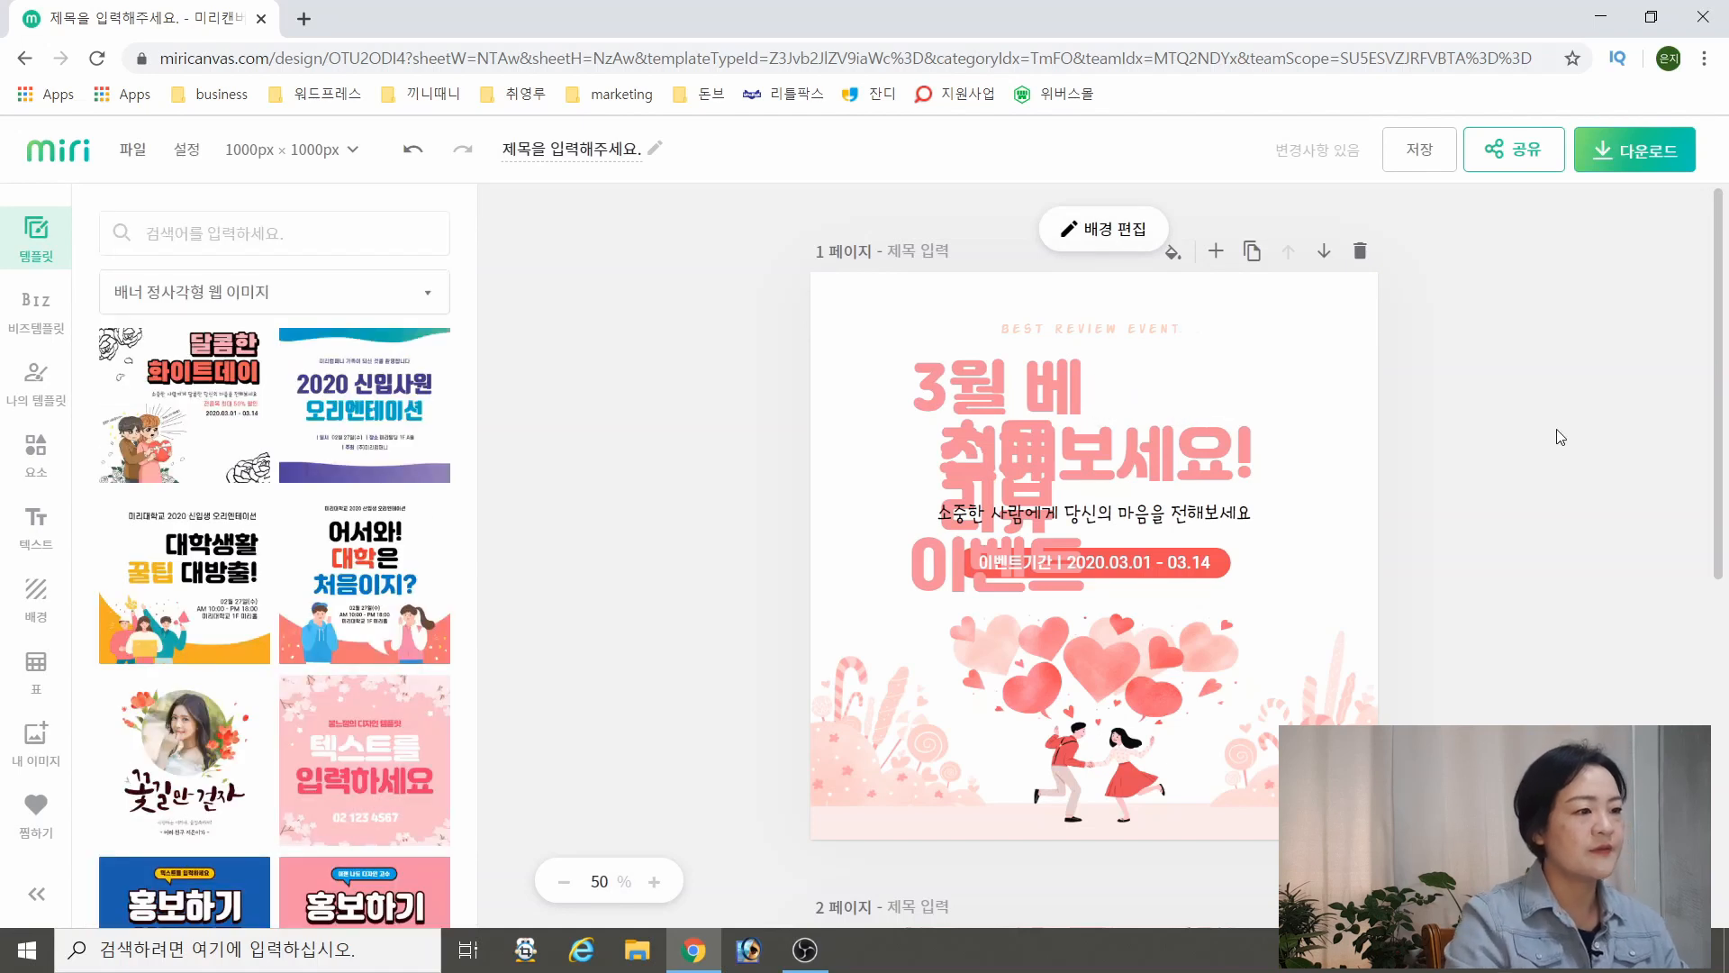
Widen the headline text box to about 745 px so that 3월 베스트 리뷰 이벤트 wraps onto two lines
click(1063, 389)
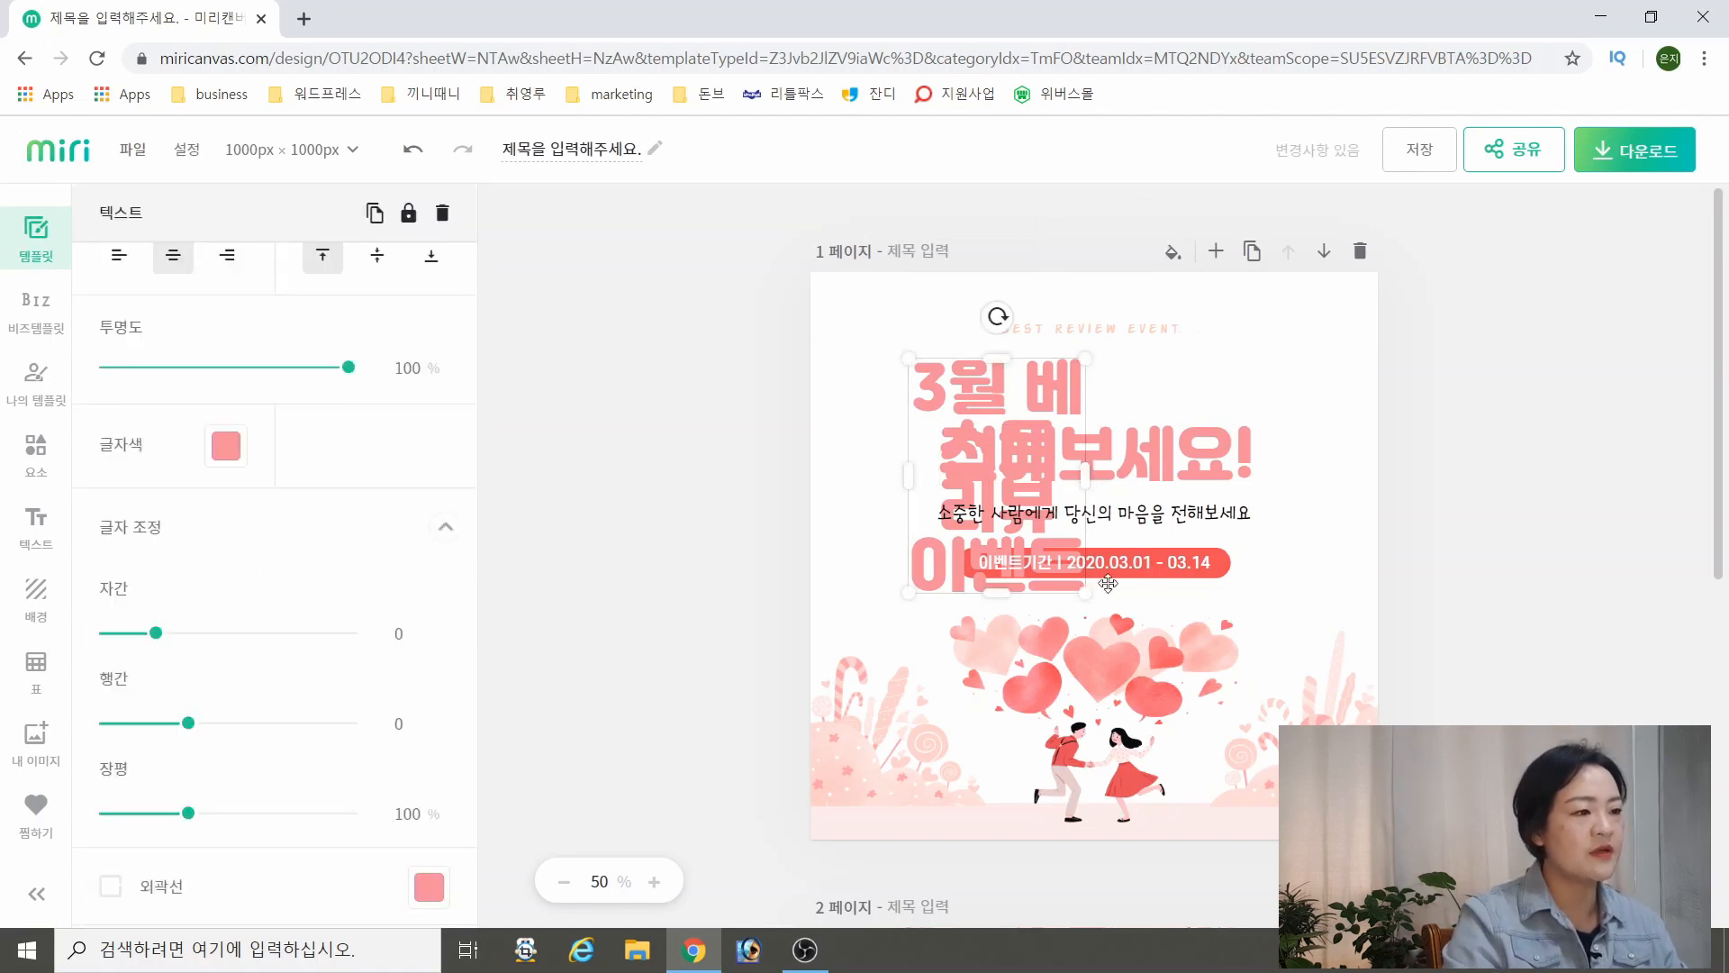
drag(1086, 472, 1153, 459)
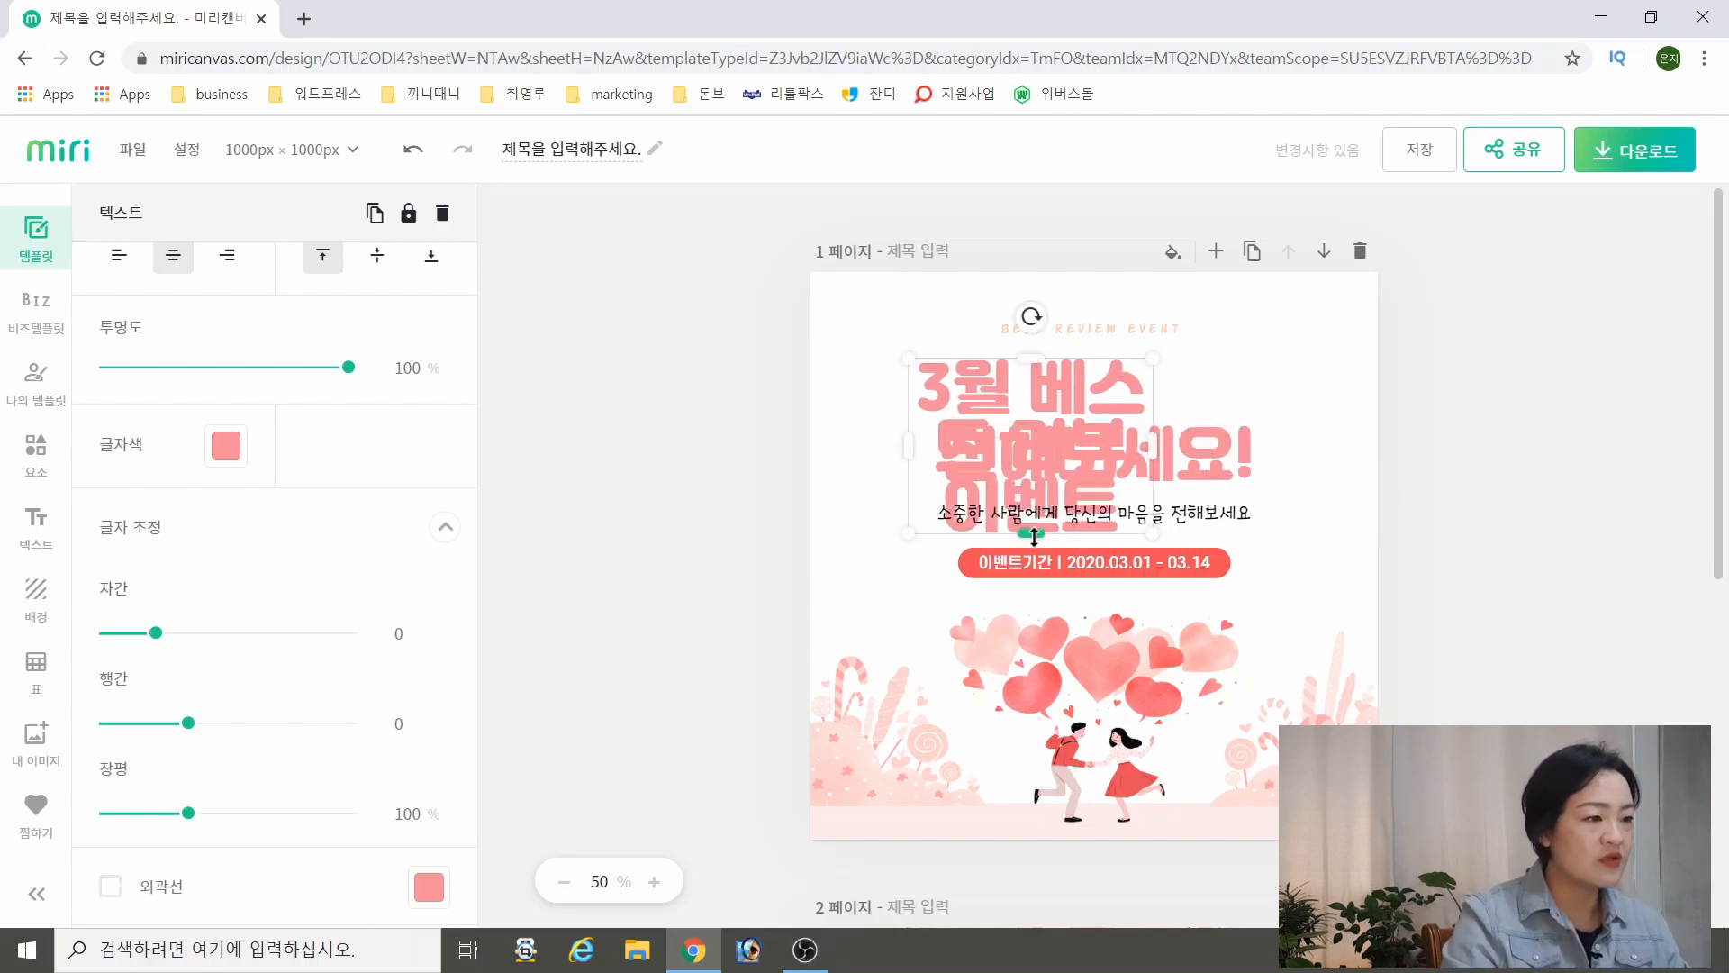
drag(1031, 535, 1056, 338)
drag(1030, 609, 1061, 533)
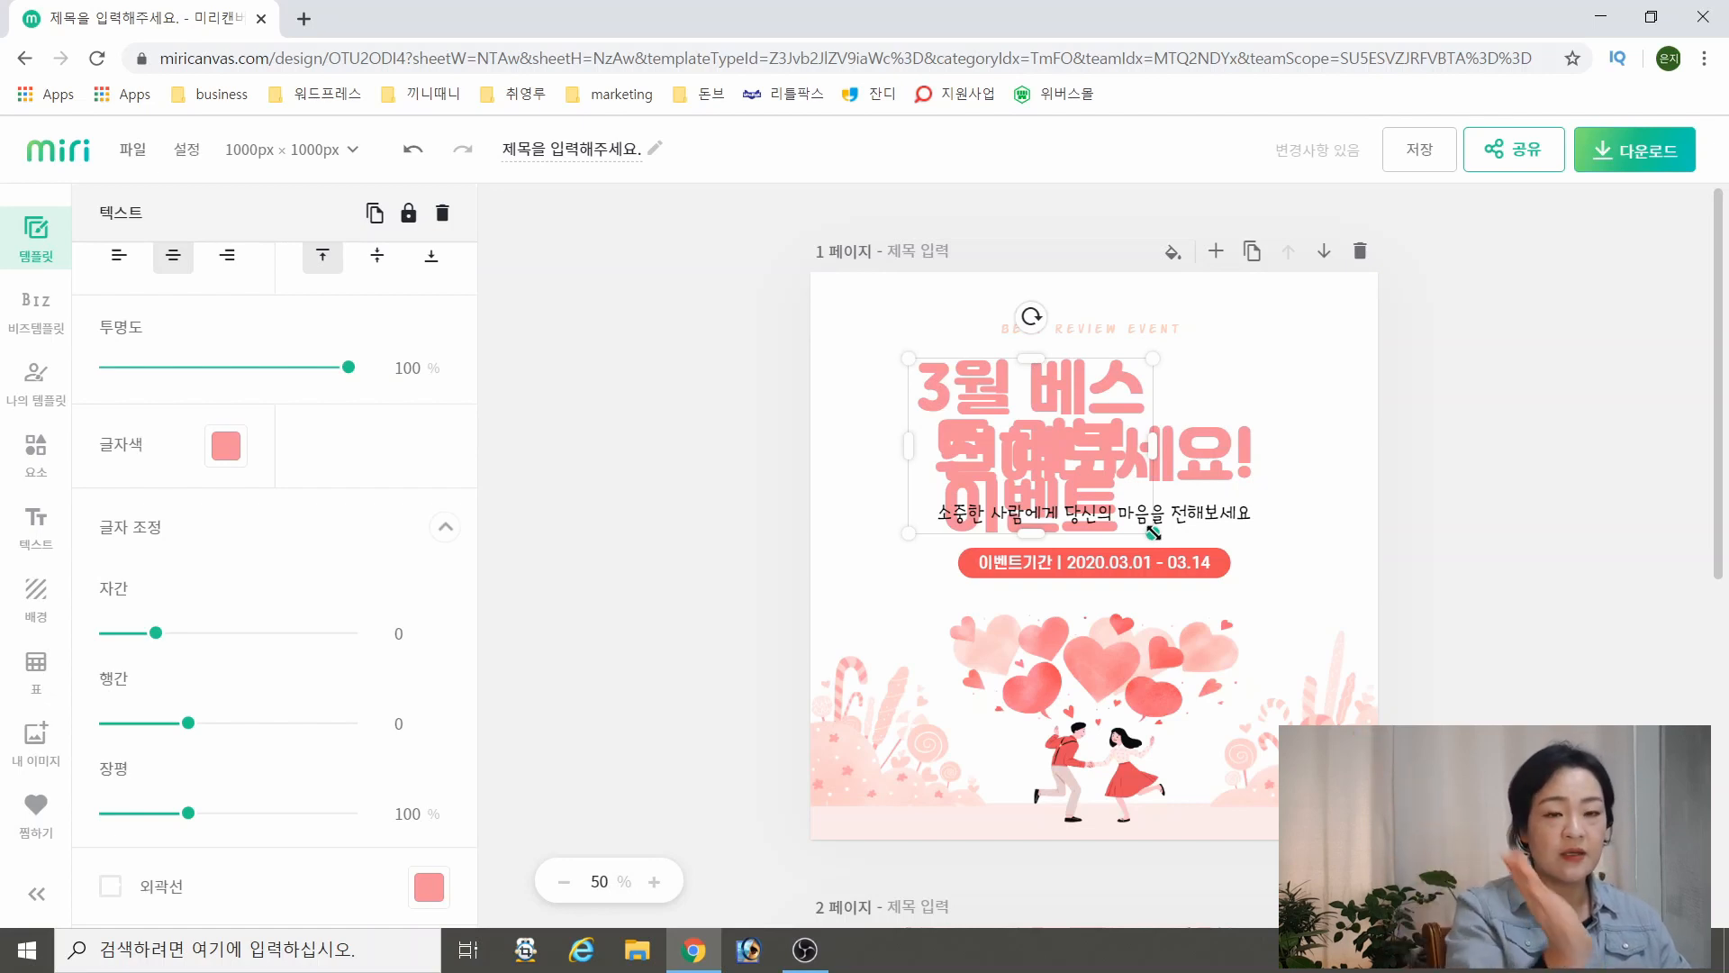
drag(1152, 533, 1330, 470)
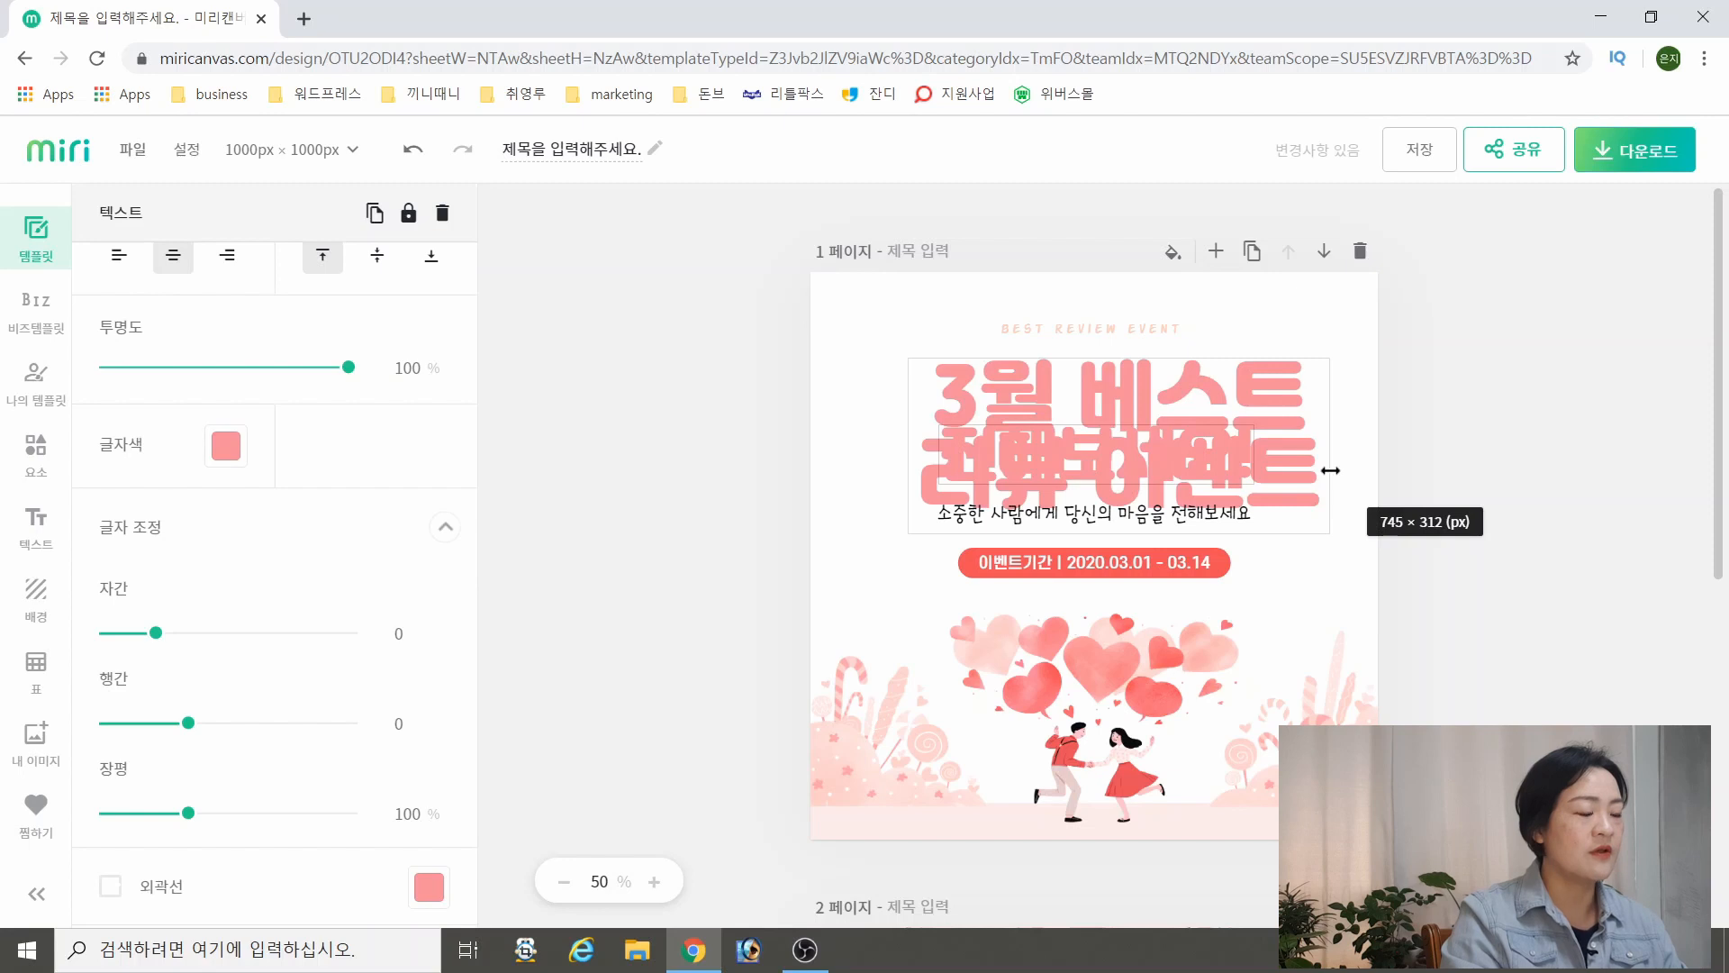
drag(1330, 470, 1330, 470)
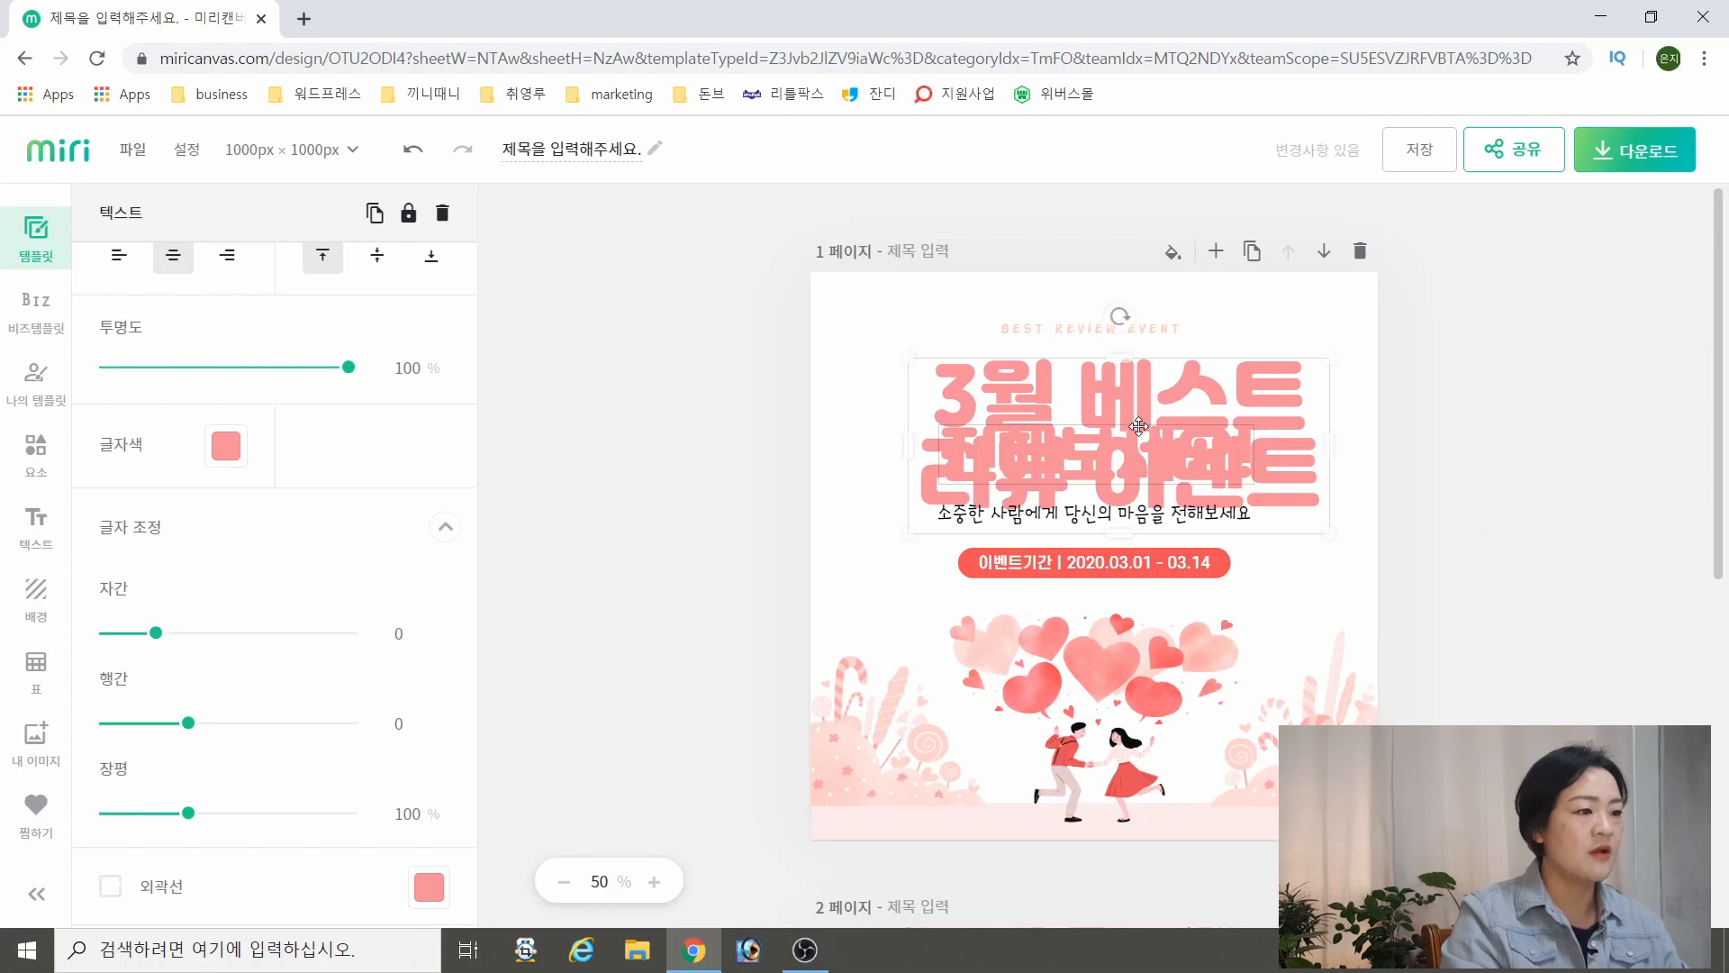
Remove "3월" from the start of the headline, leaving 베스트 리뷰 이벤트
double_click(1138, 471)
click(1115, 464)
double_click(1120, 423)
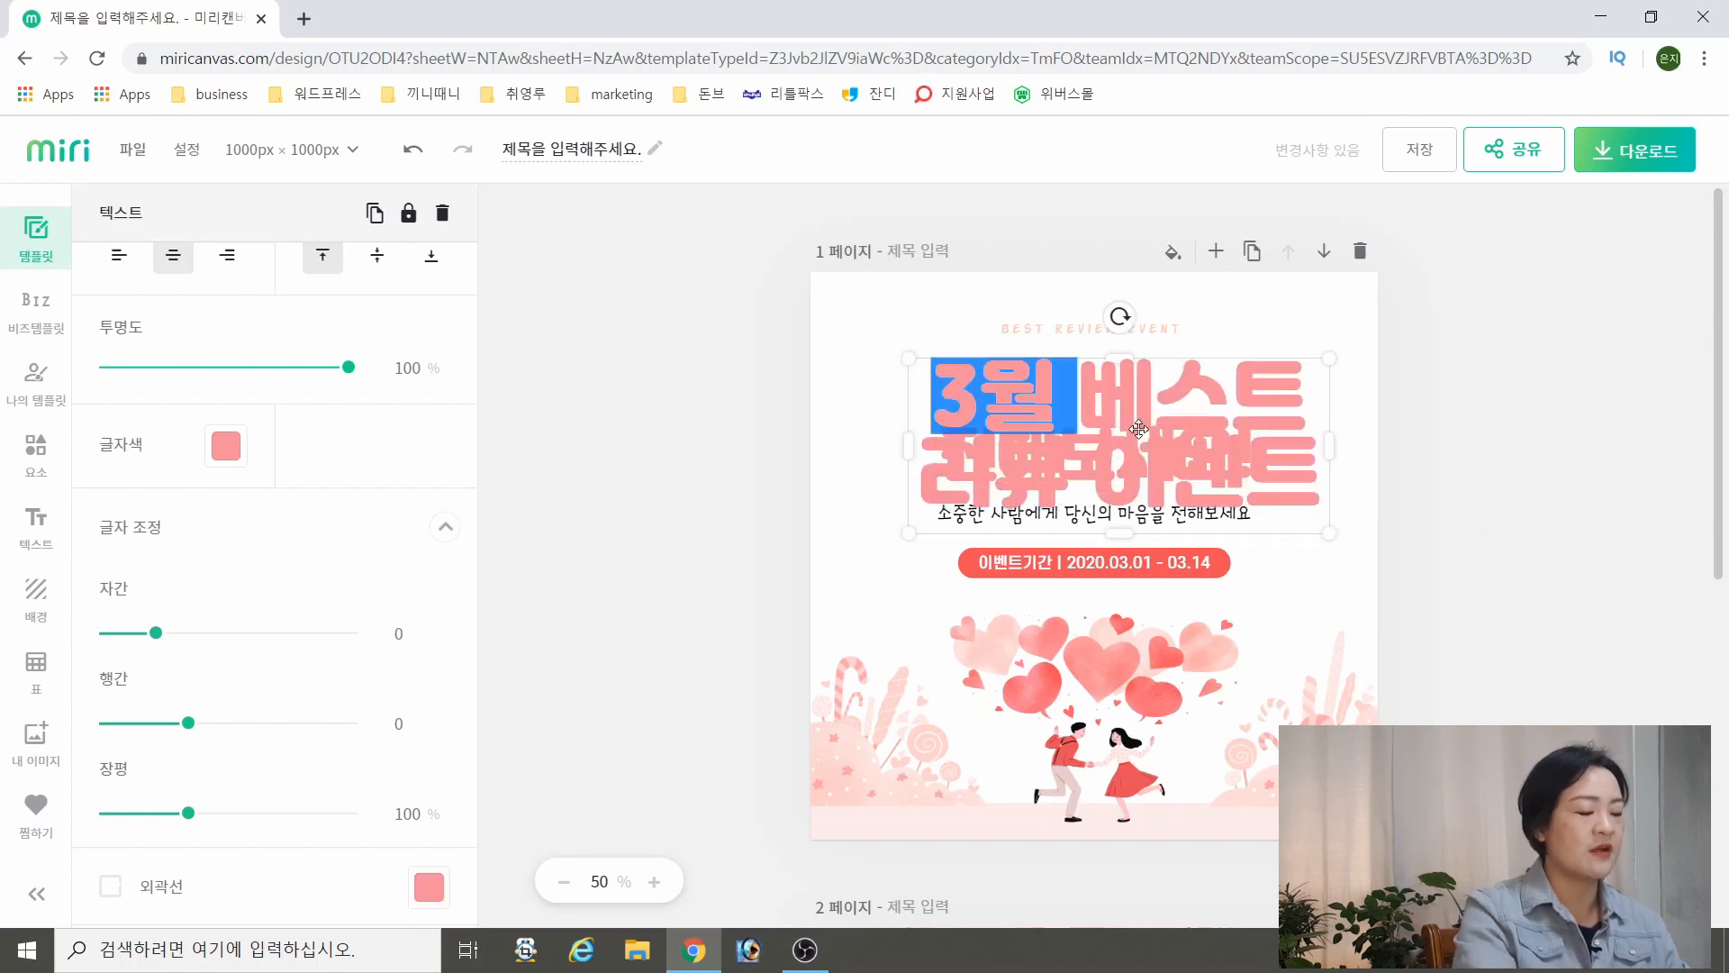
key(BackSpace)
click(1015, 474)
double_click(1265, 390)
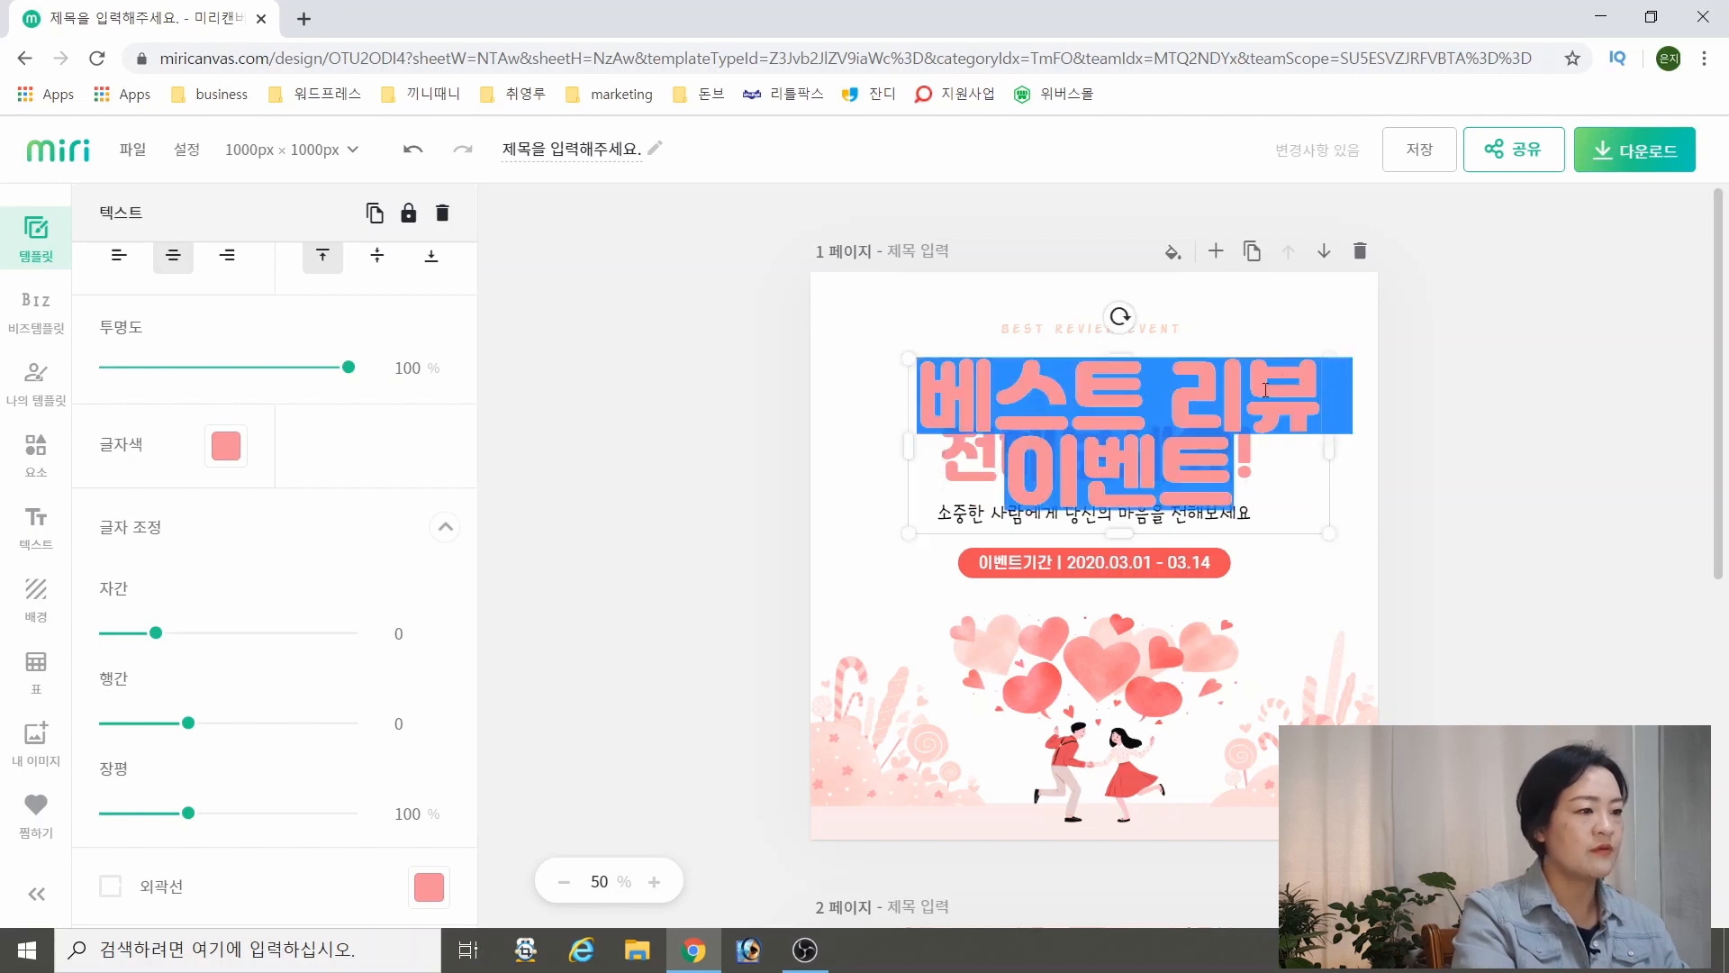
click(1006, 475)
double_click(1212, 400)
click(1349, 427)
click(1257, 383)
Move the headline up to the page's upper edge and insert "3월" before 이벤트 on its second line
drag(1257, 358, 1257, 269)
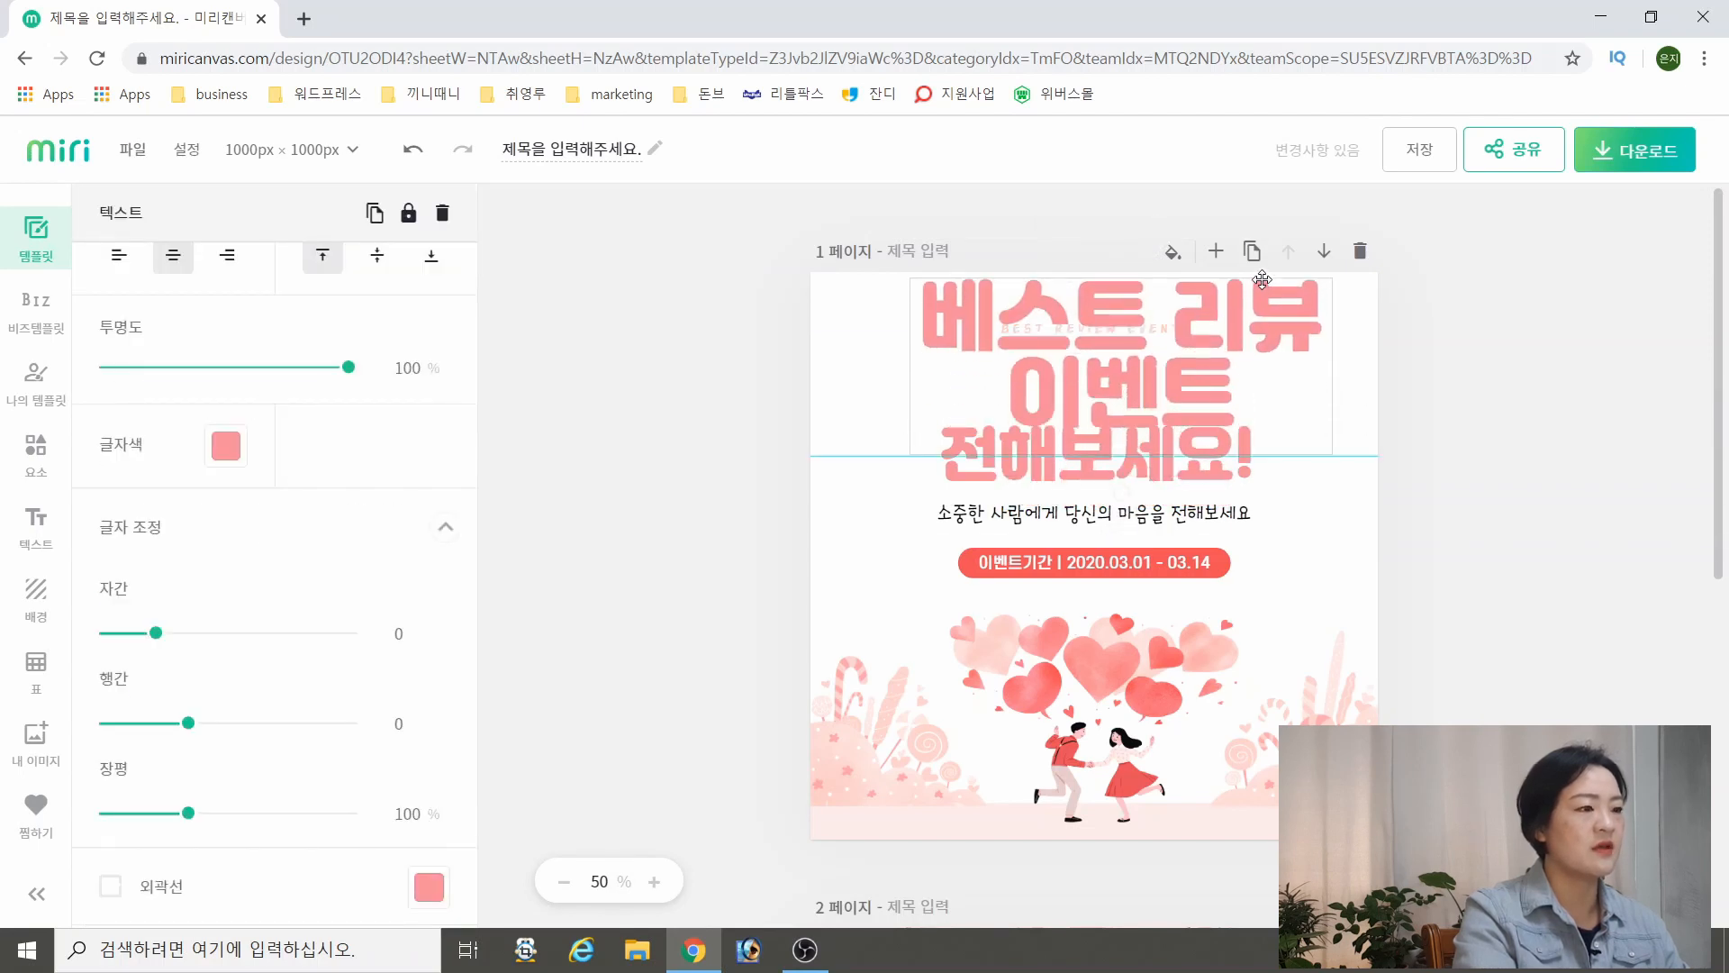
double_click(1031, 376)
click(1031, 376)
text(3월)
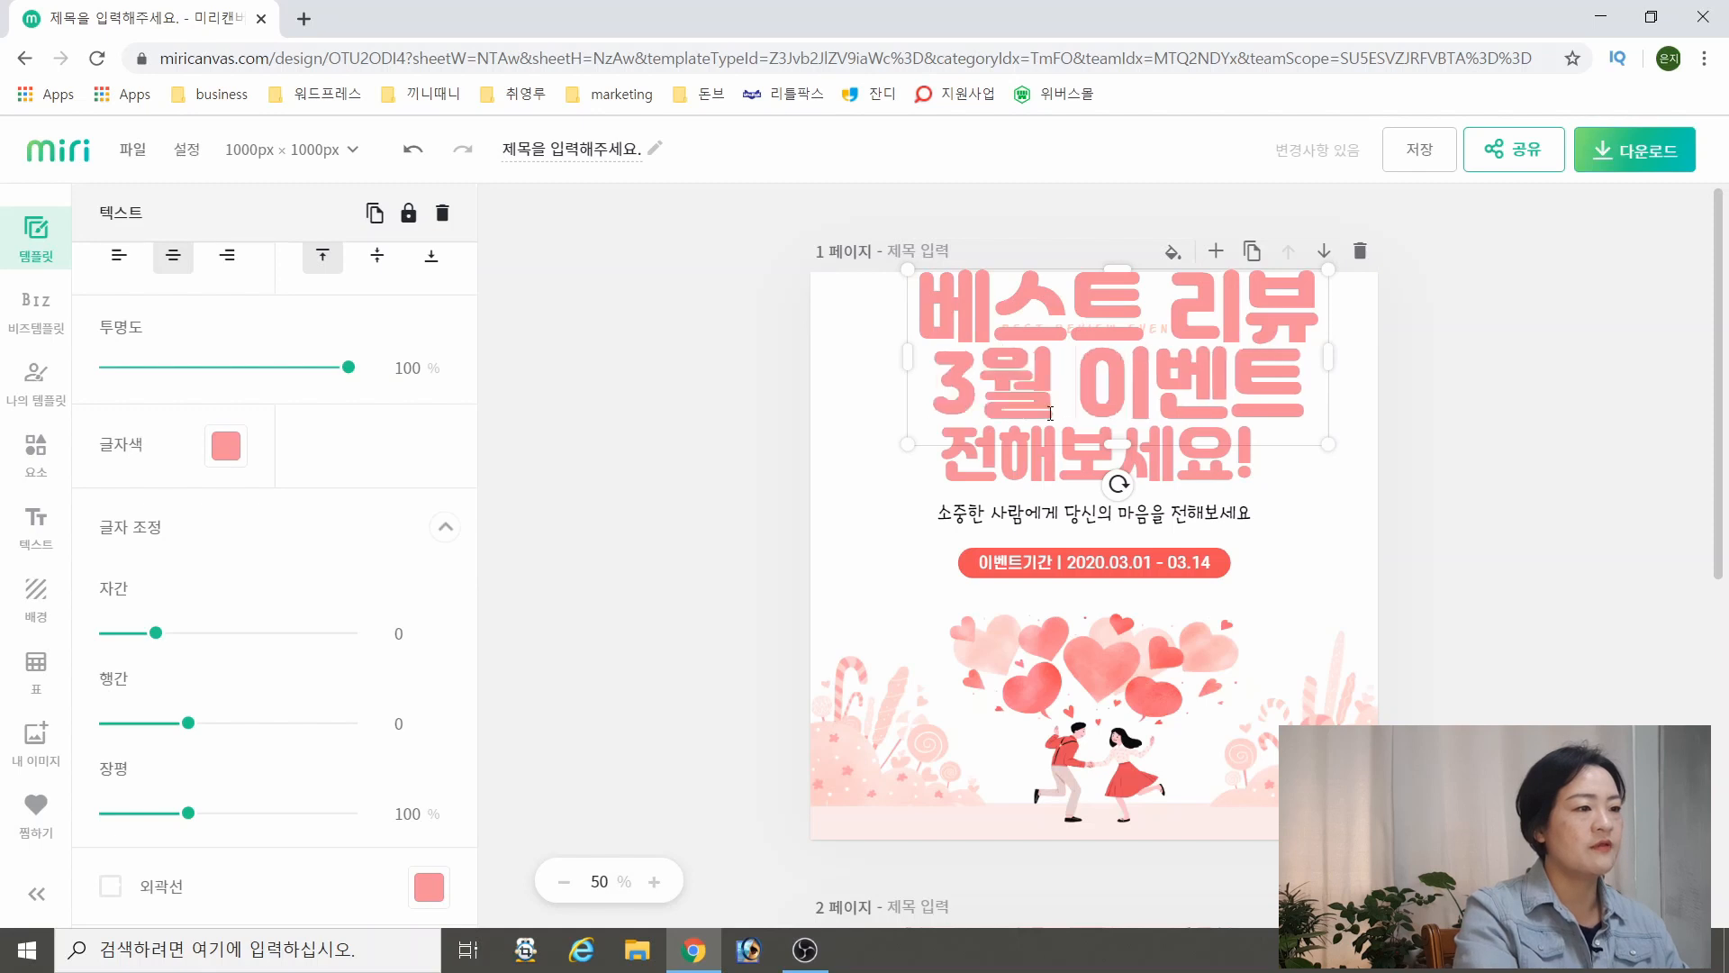
key(Escape)
Move the 전해보세요! text to the page's lower left edge and centre the headline beneath a slightly raised BEST REVIEW EVENT line
drag(1237, 464, 927, 642)
click(1137, 324)
drag(1136, 324, 1109, 401)
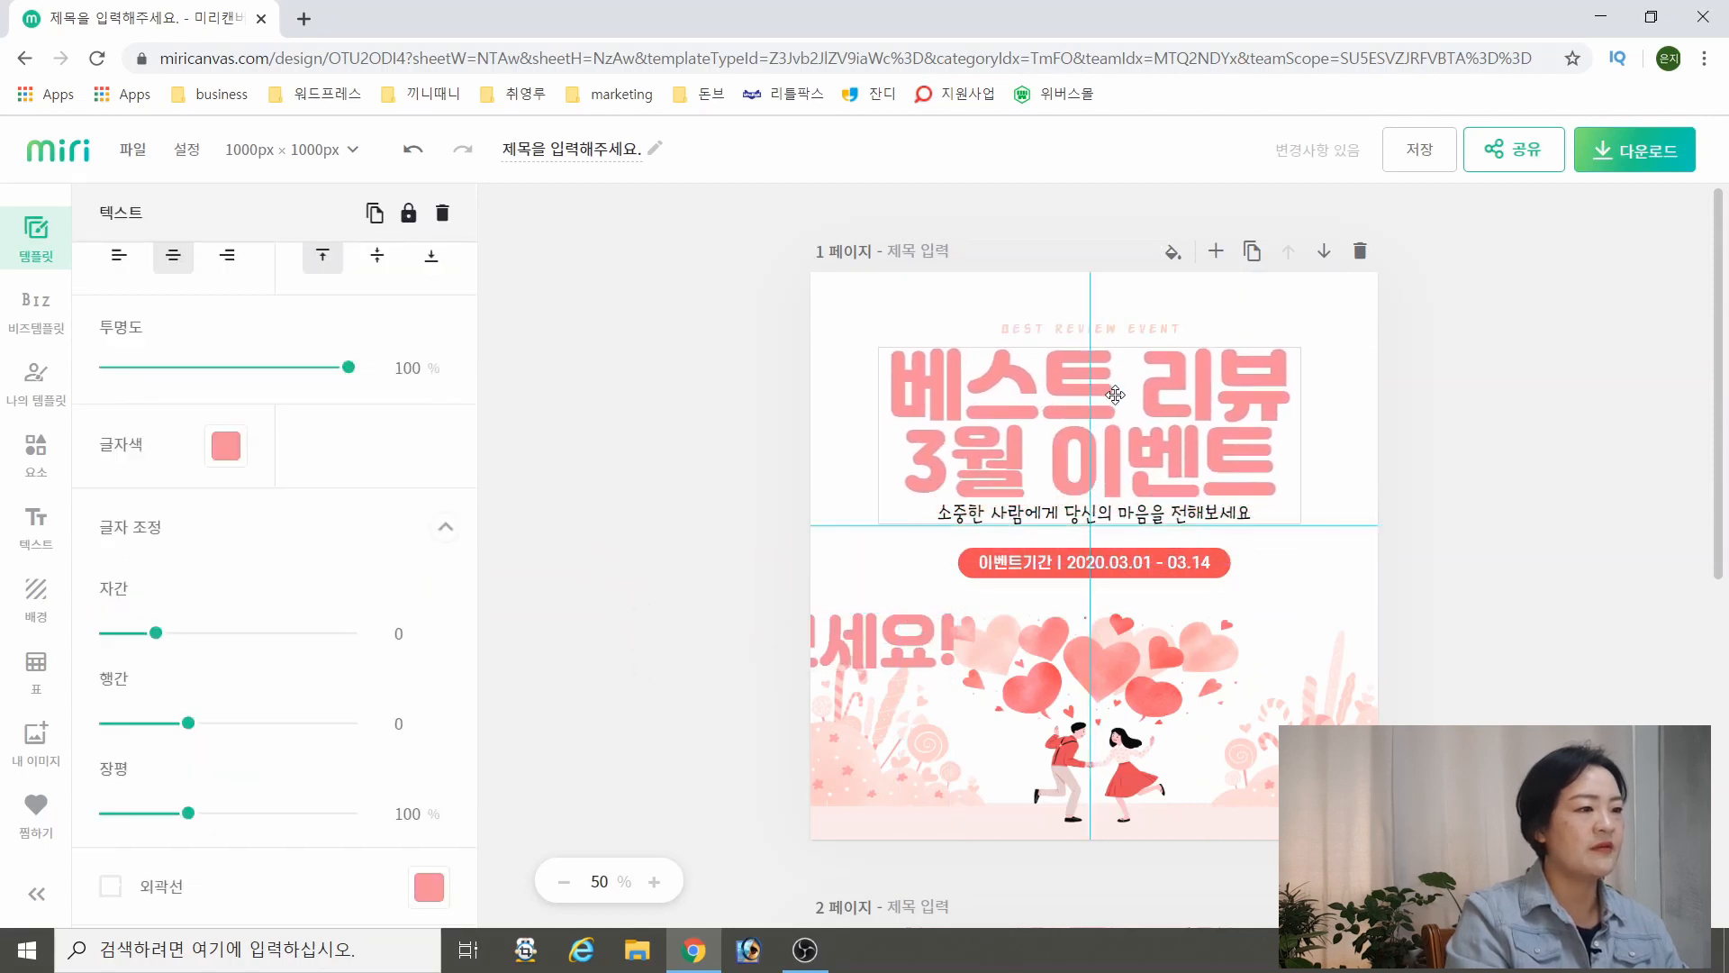
drag(1123, 329, 1127, 305)
drag(1144, 409, 1145, 386)
Set the font size of the whole headline to 72
double_click(974, 346)
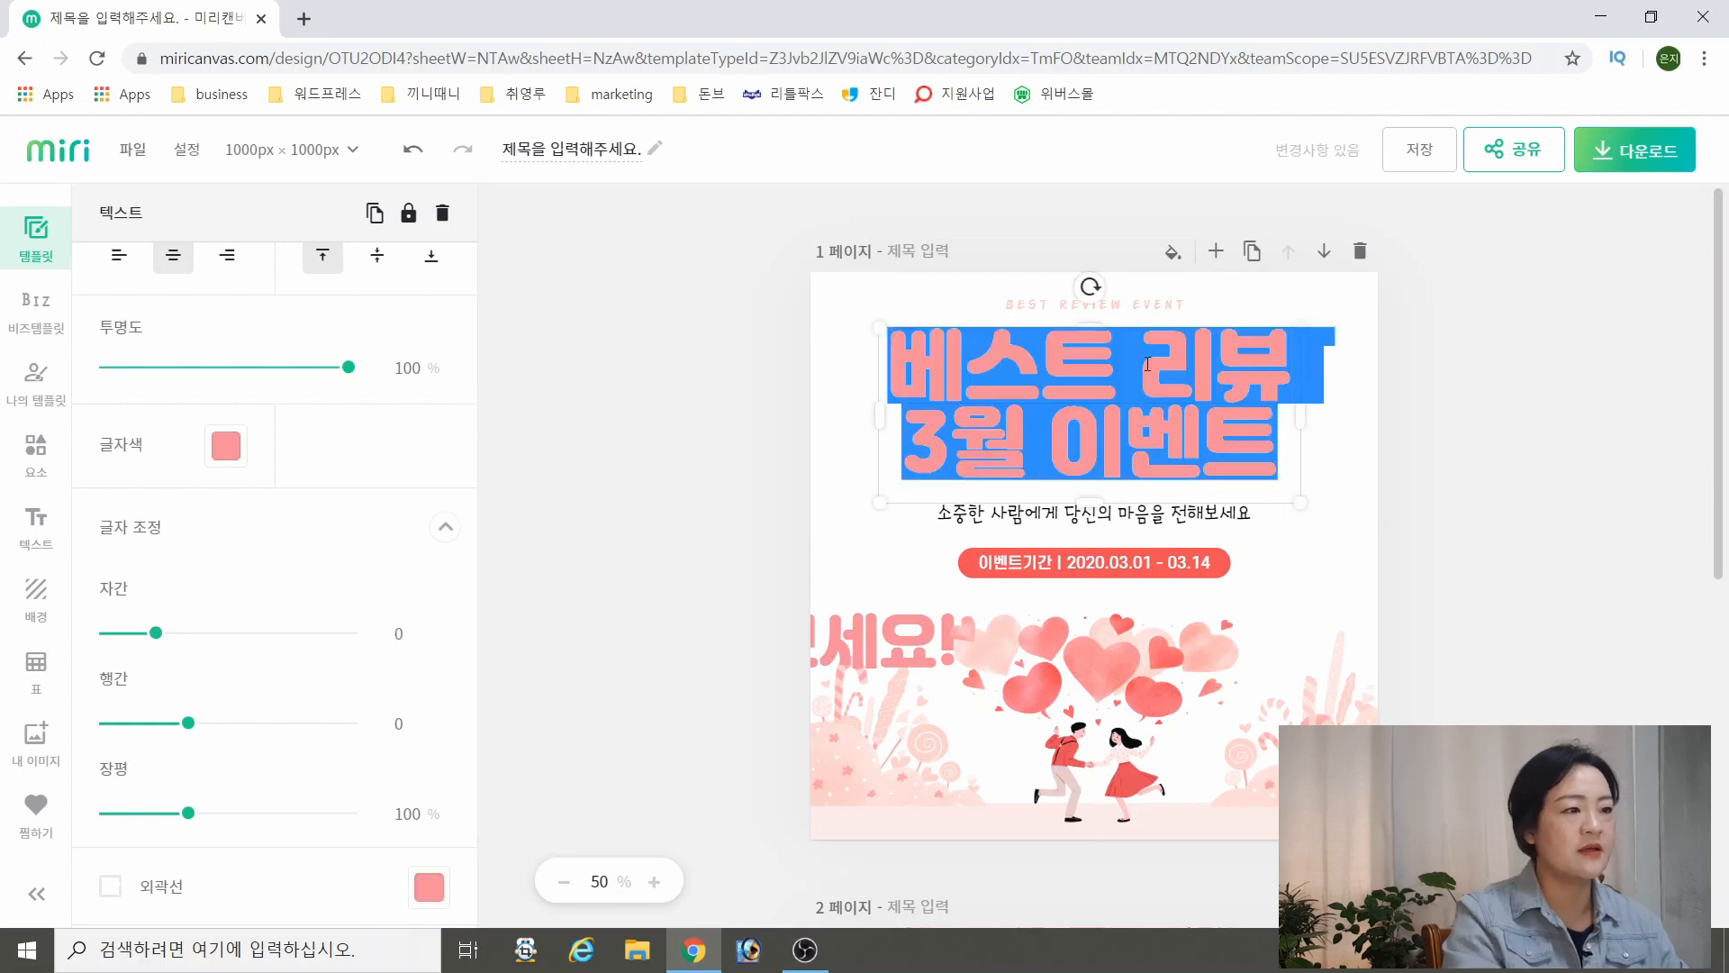
scroll(342, 450, up, 3)
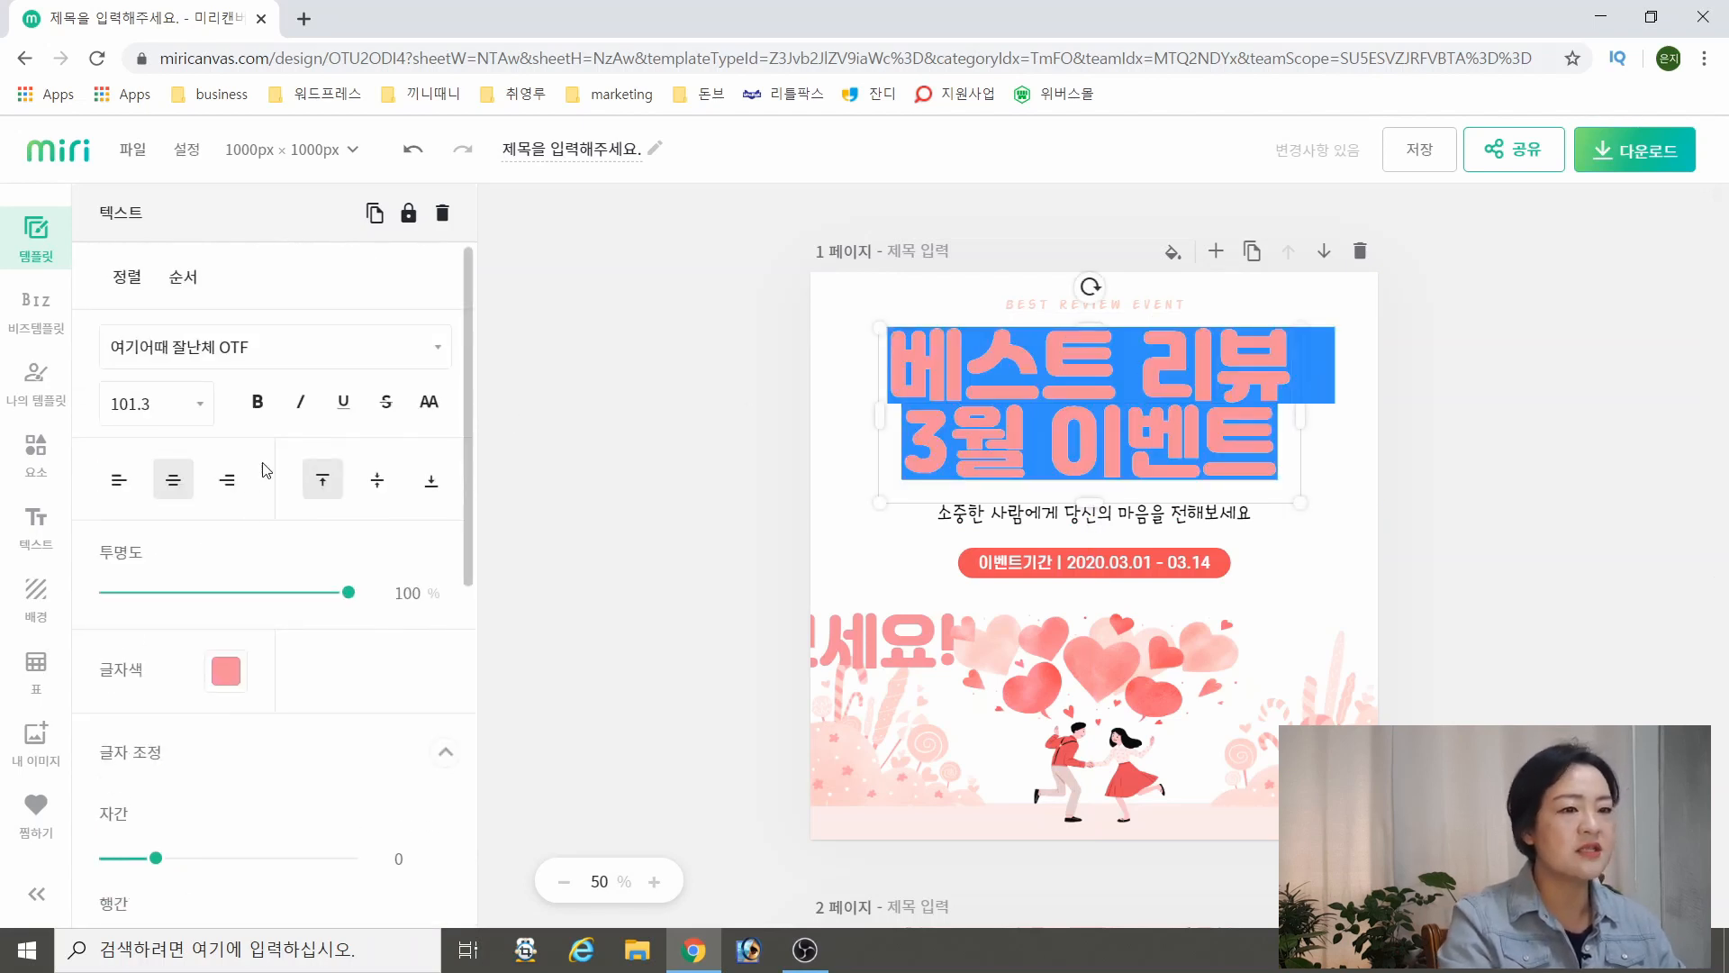
click(196, 407)
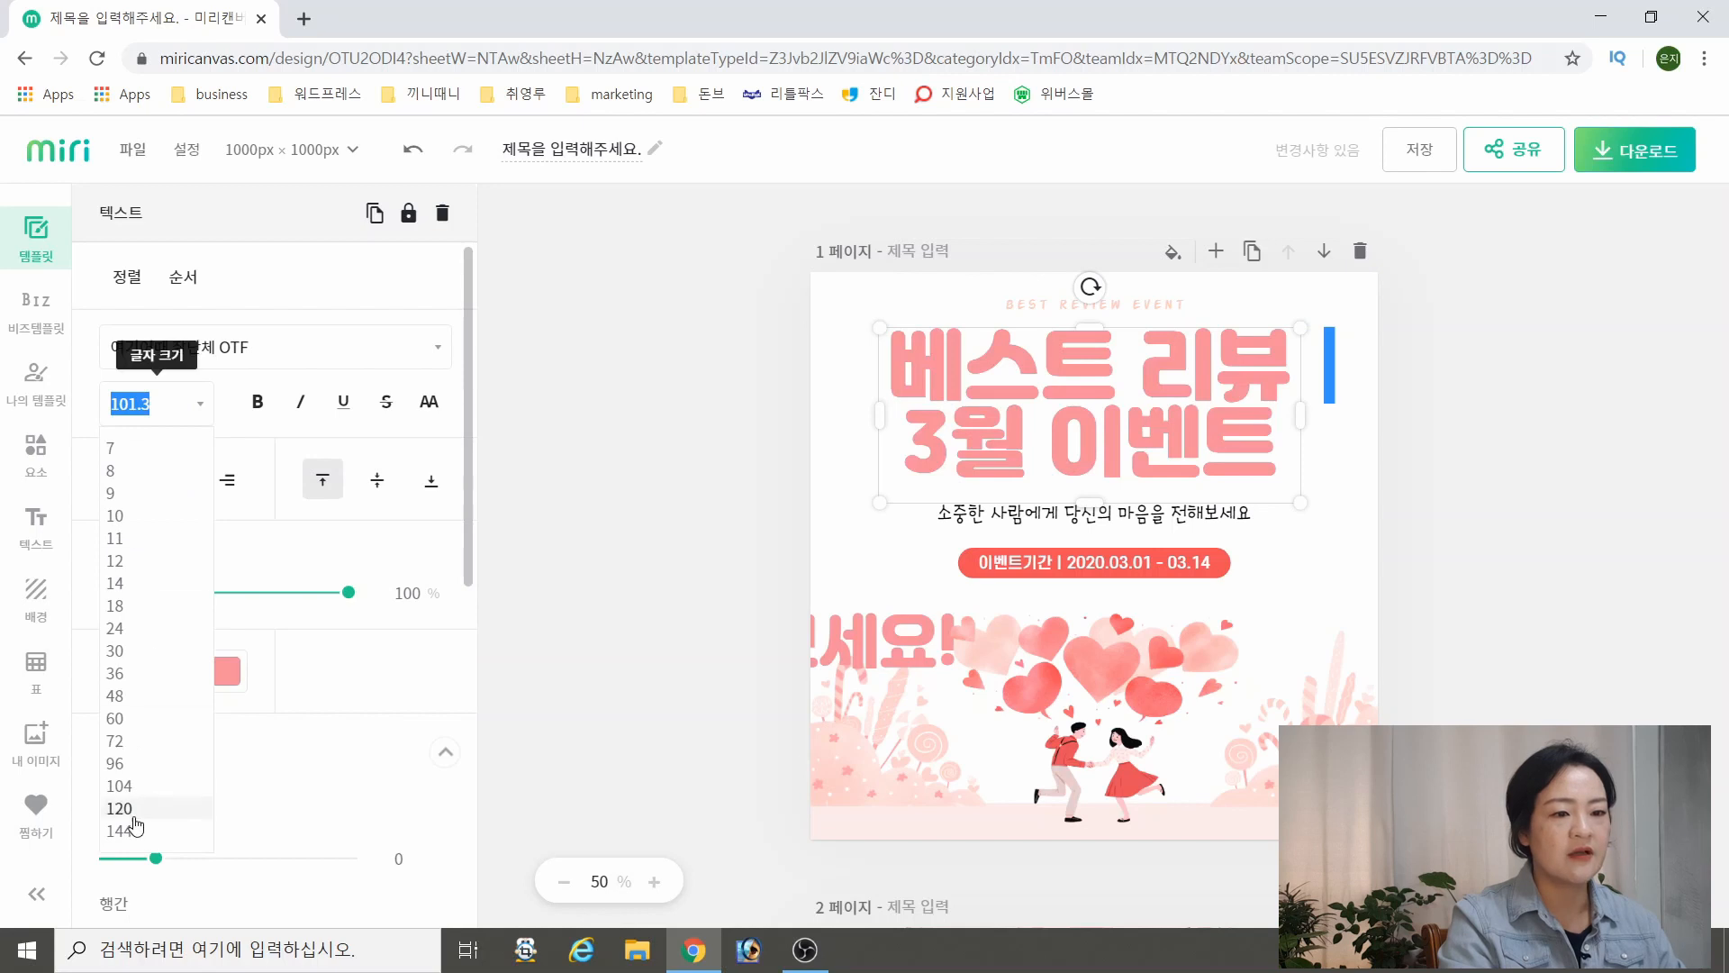
click(115, 741)
click(1234, 351)
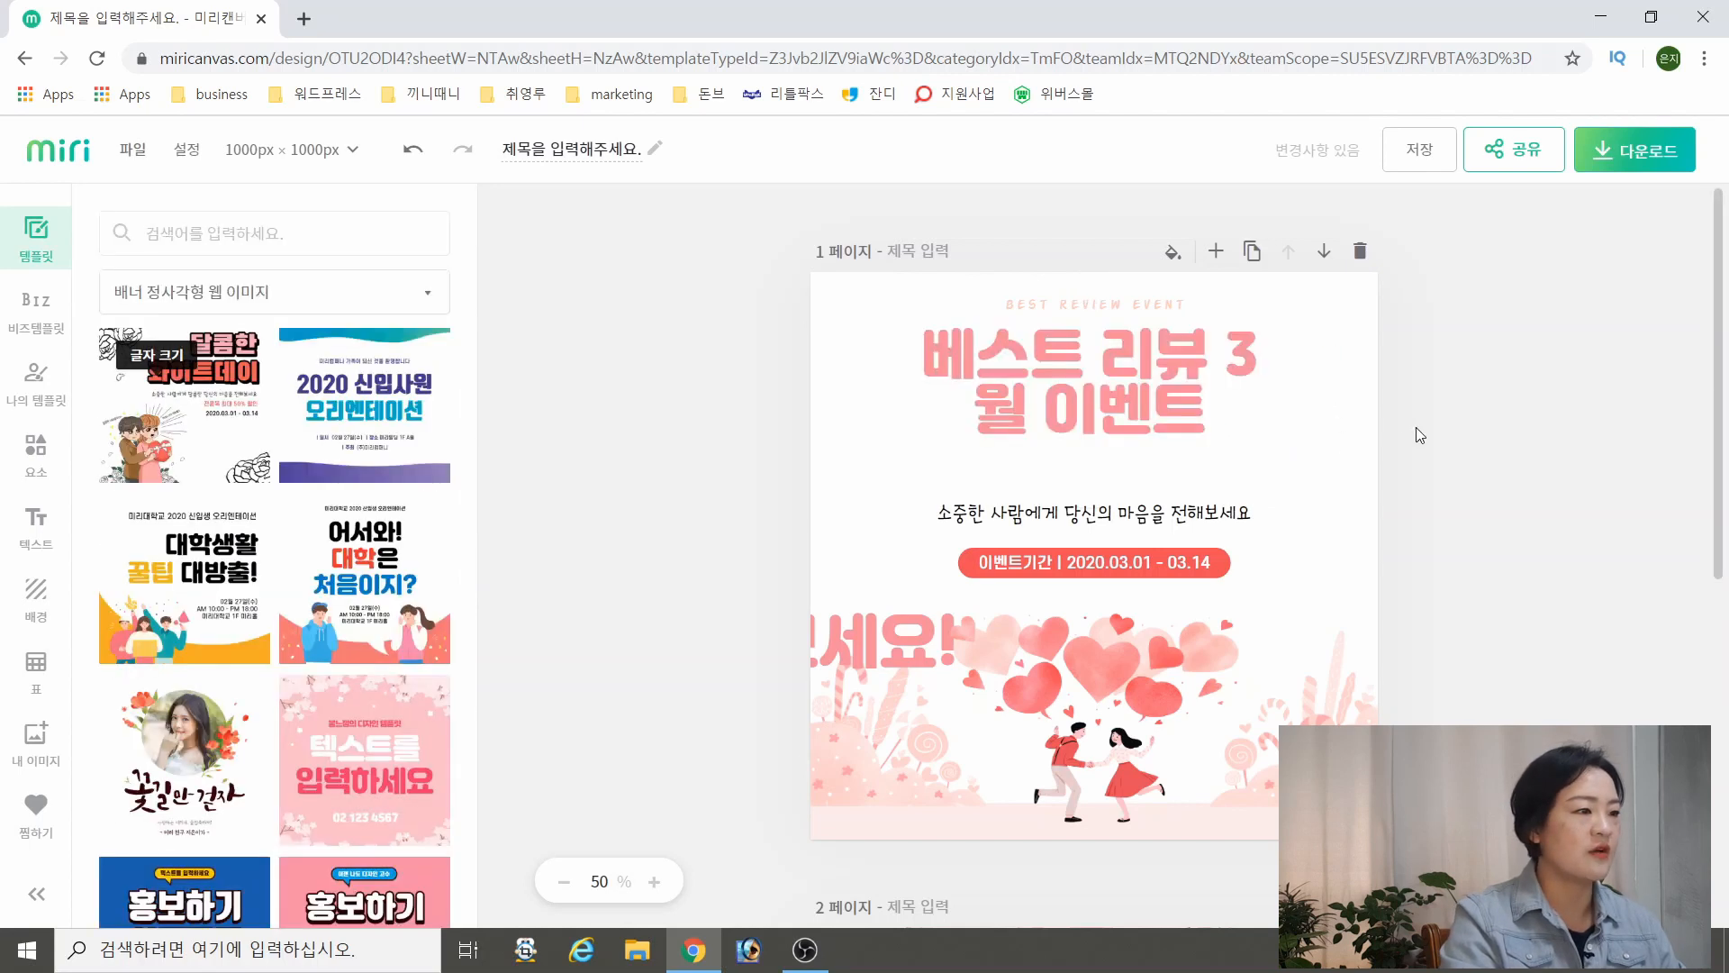
Insert a line break before 3월 so the headline reads 베스트 리뷰 above 3월 이벤트
double_click(1233, 351)
click(1237, 358)
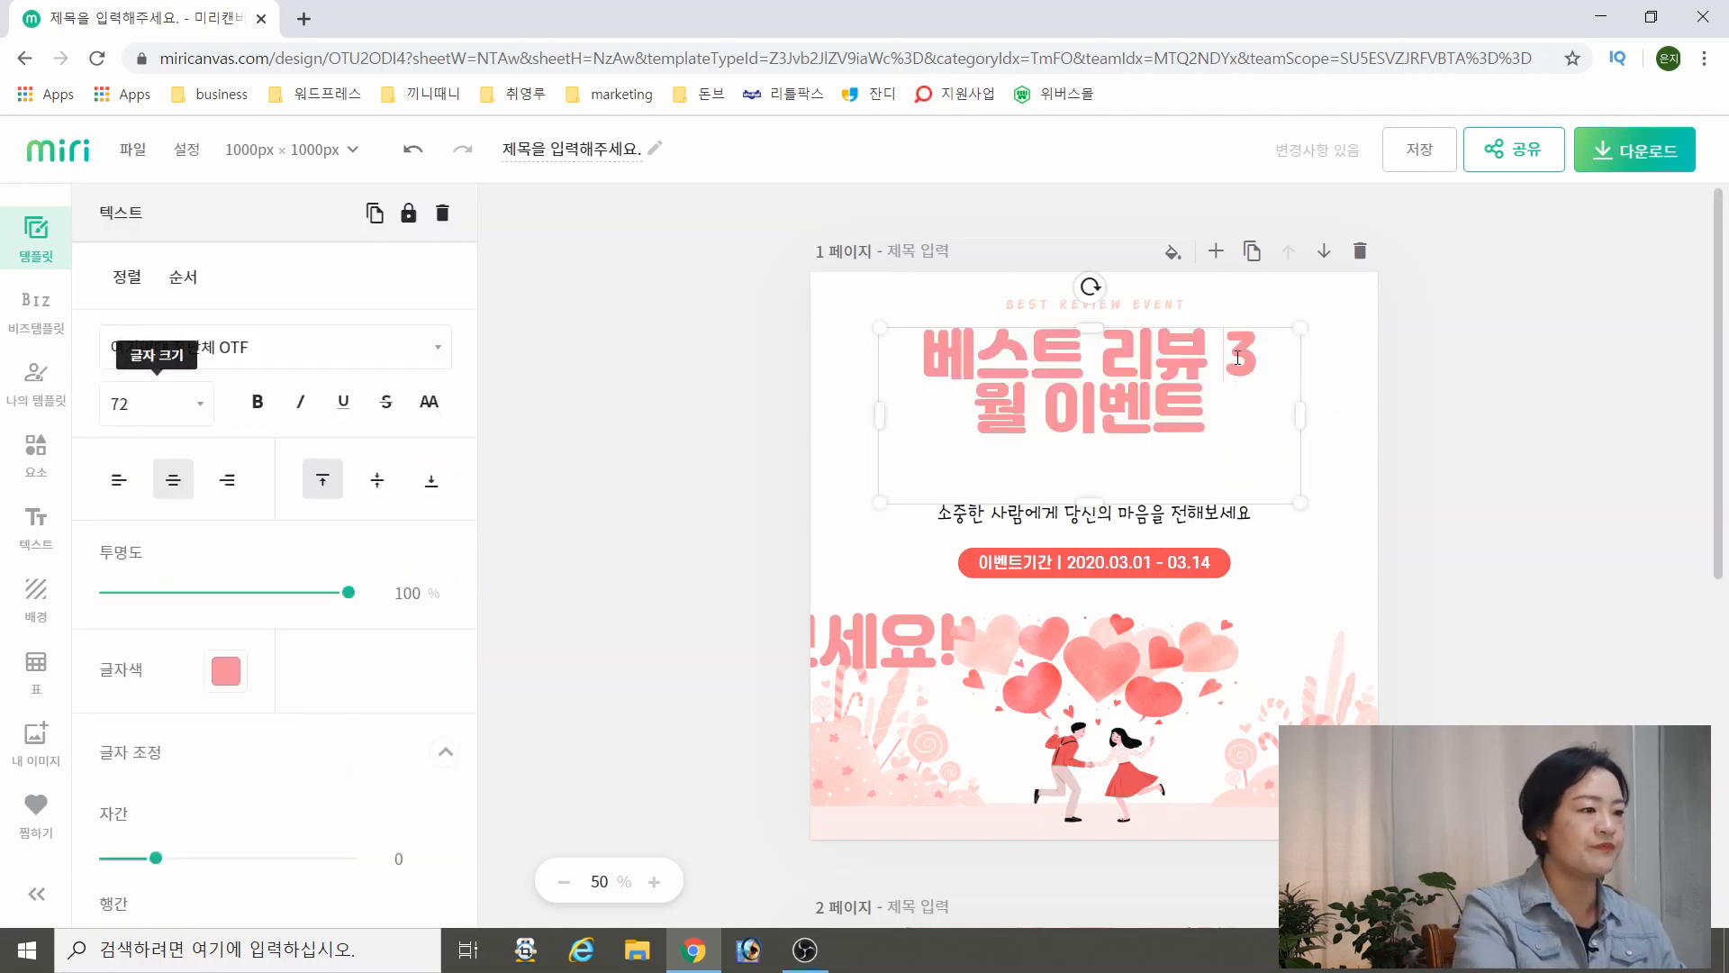
key(Return)
Increase the headline's line spacing (행간) to 16
drag(1106, 403, 1113, 358)
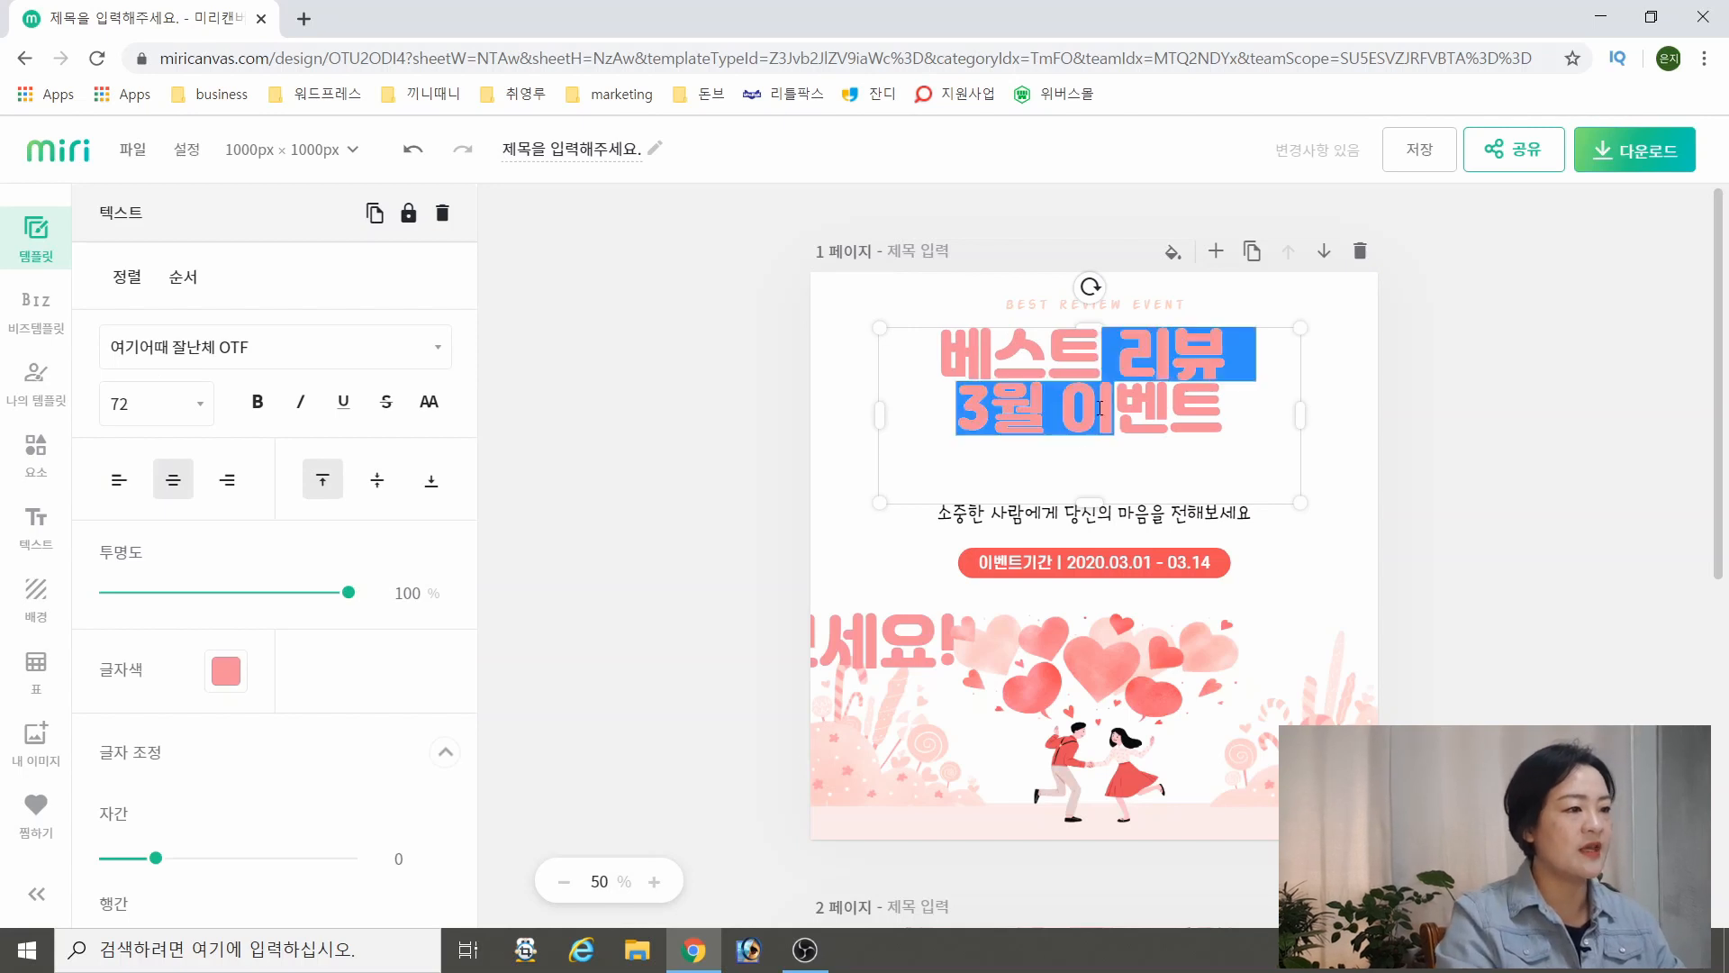
click(1138, 438)
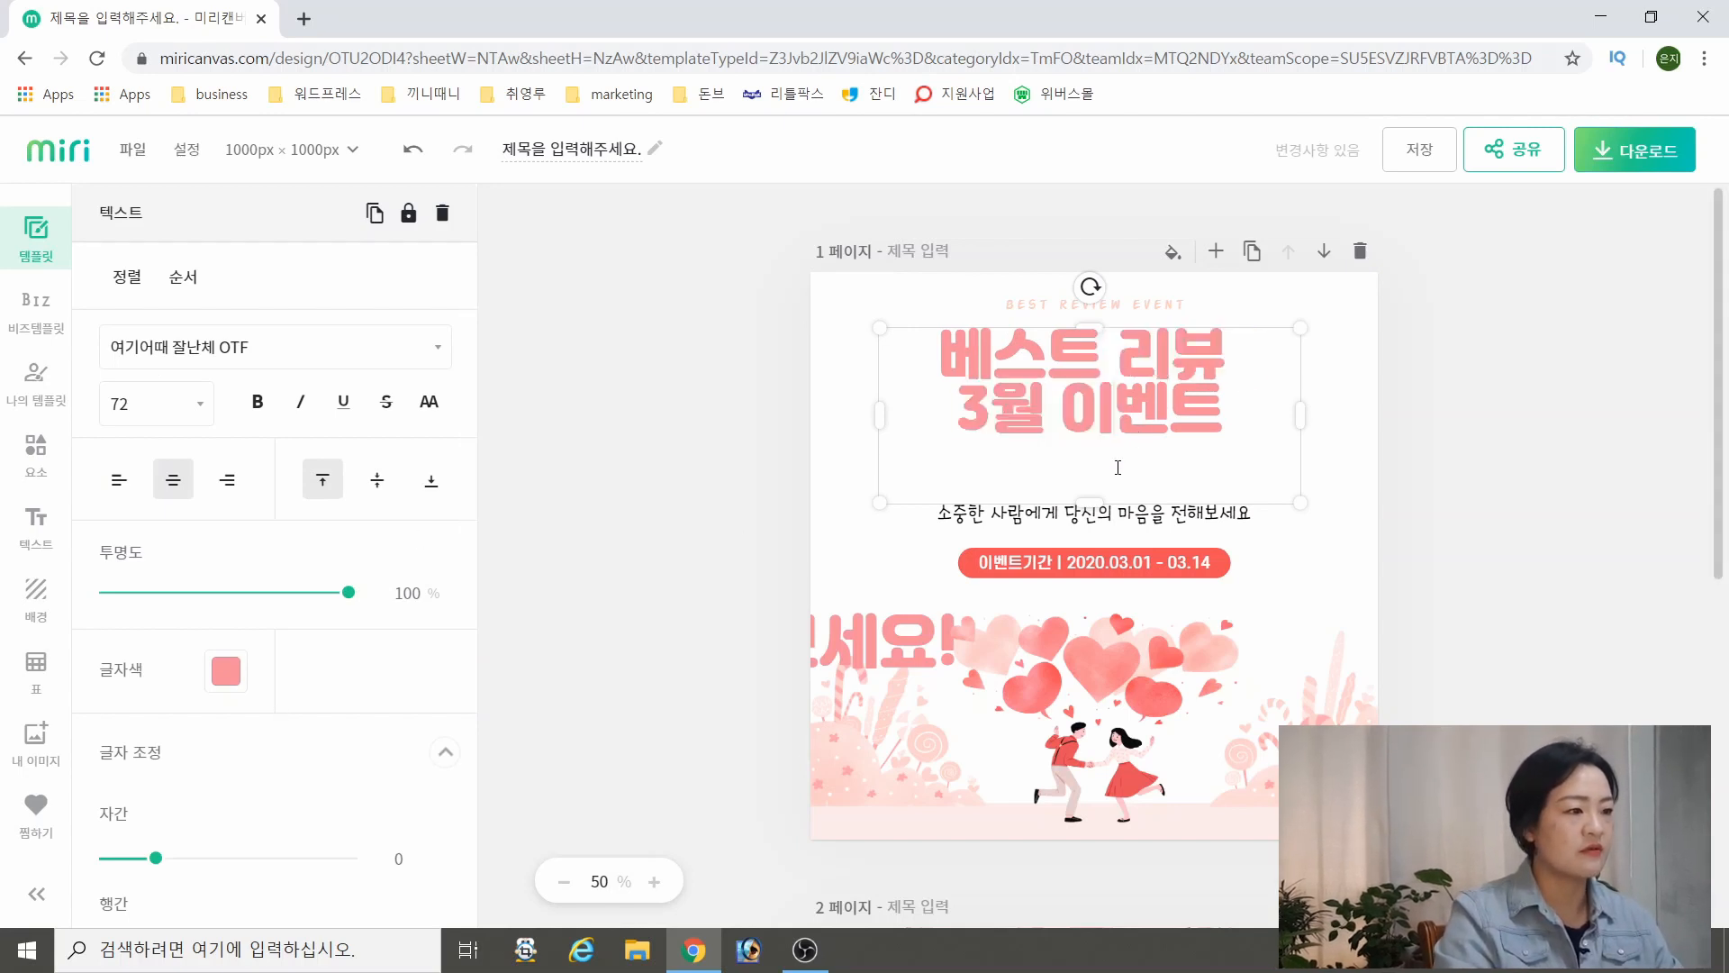
drag(1148, 414, 1172, 356)
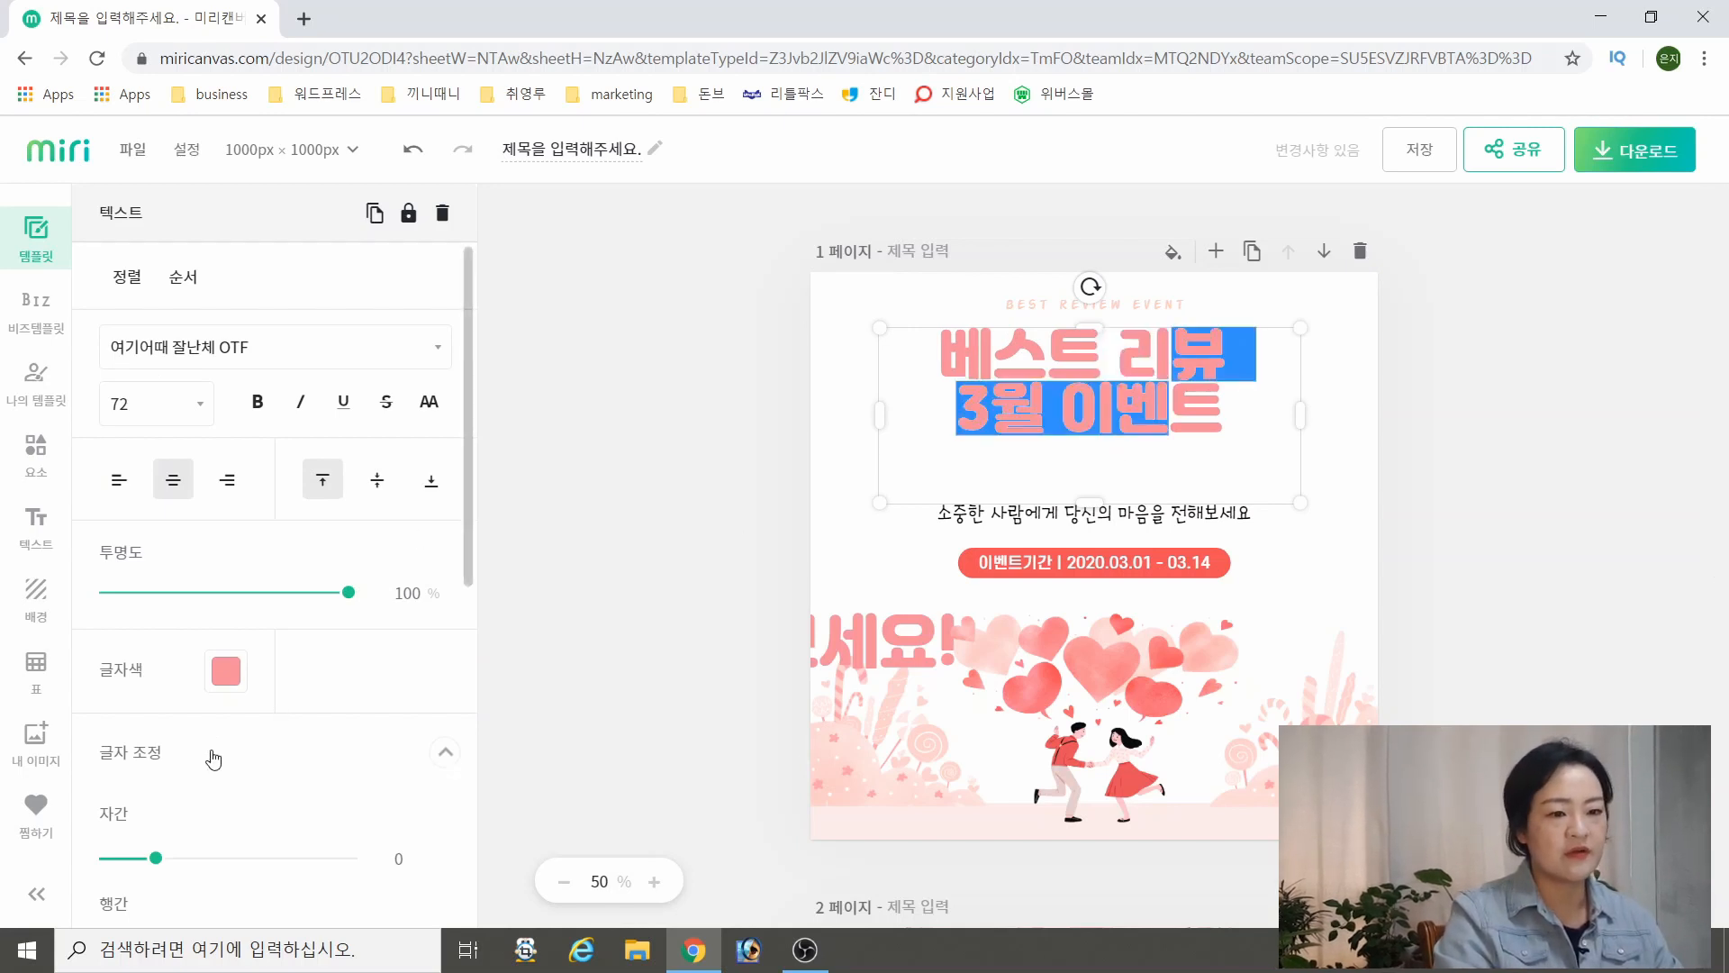
scroll(214, 759, down, 3)
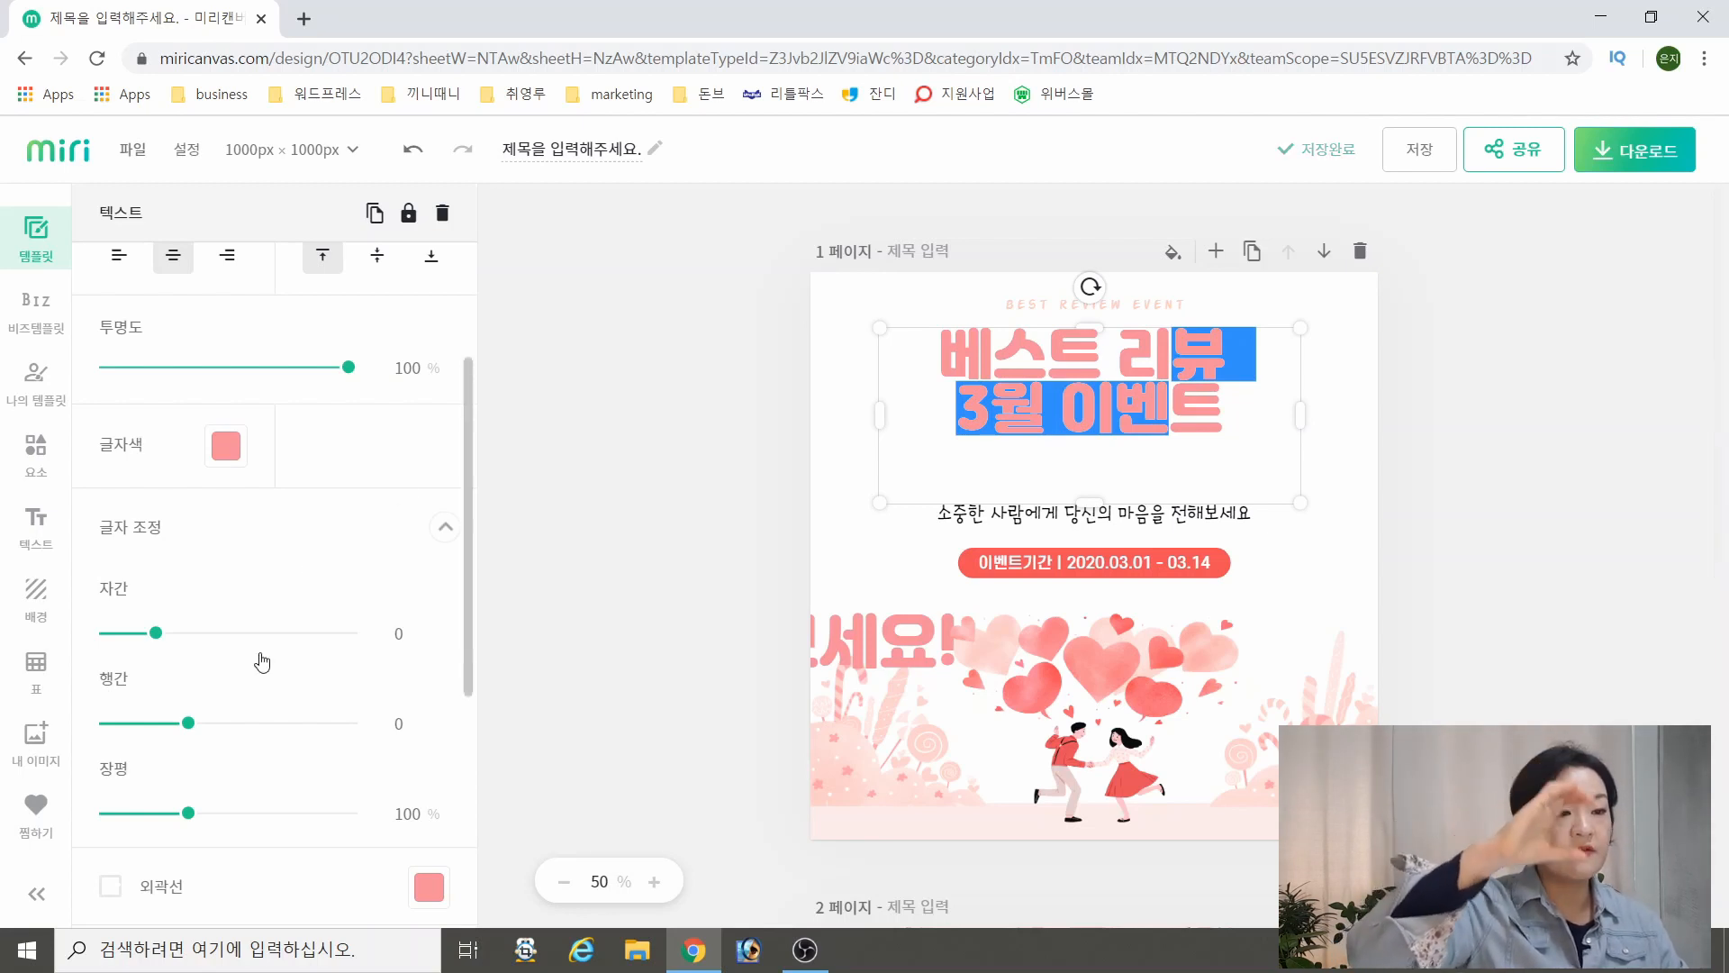
drag(189, 726, 208, 727)
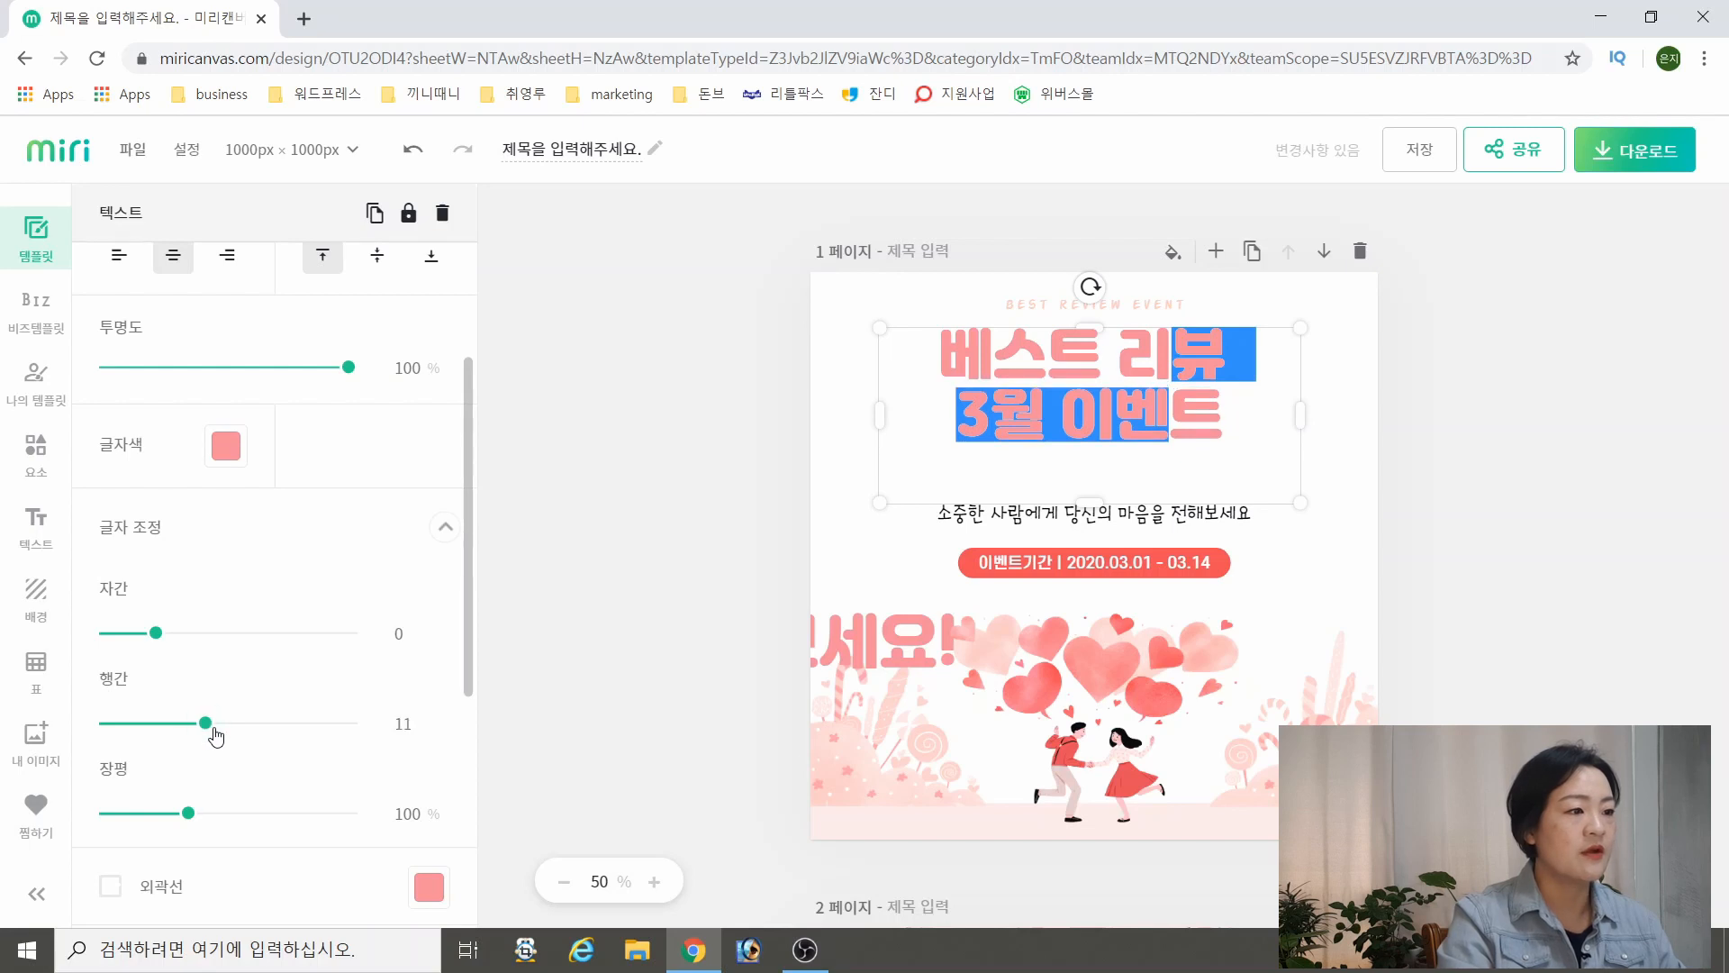
click(655, 499)
click(1136, 415)
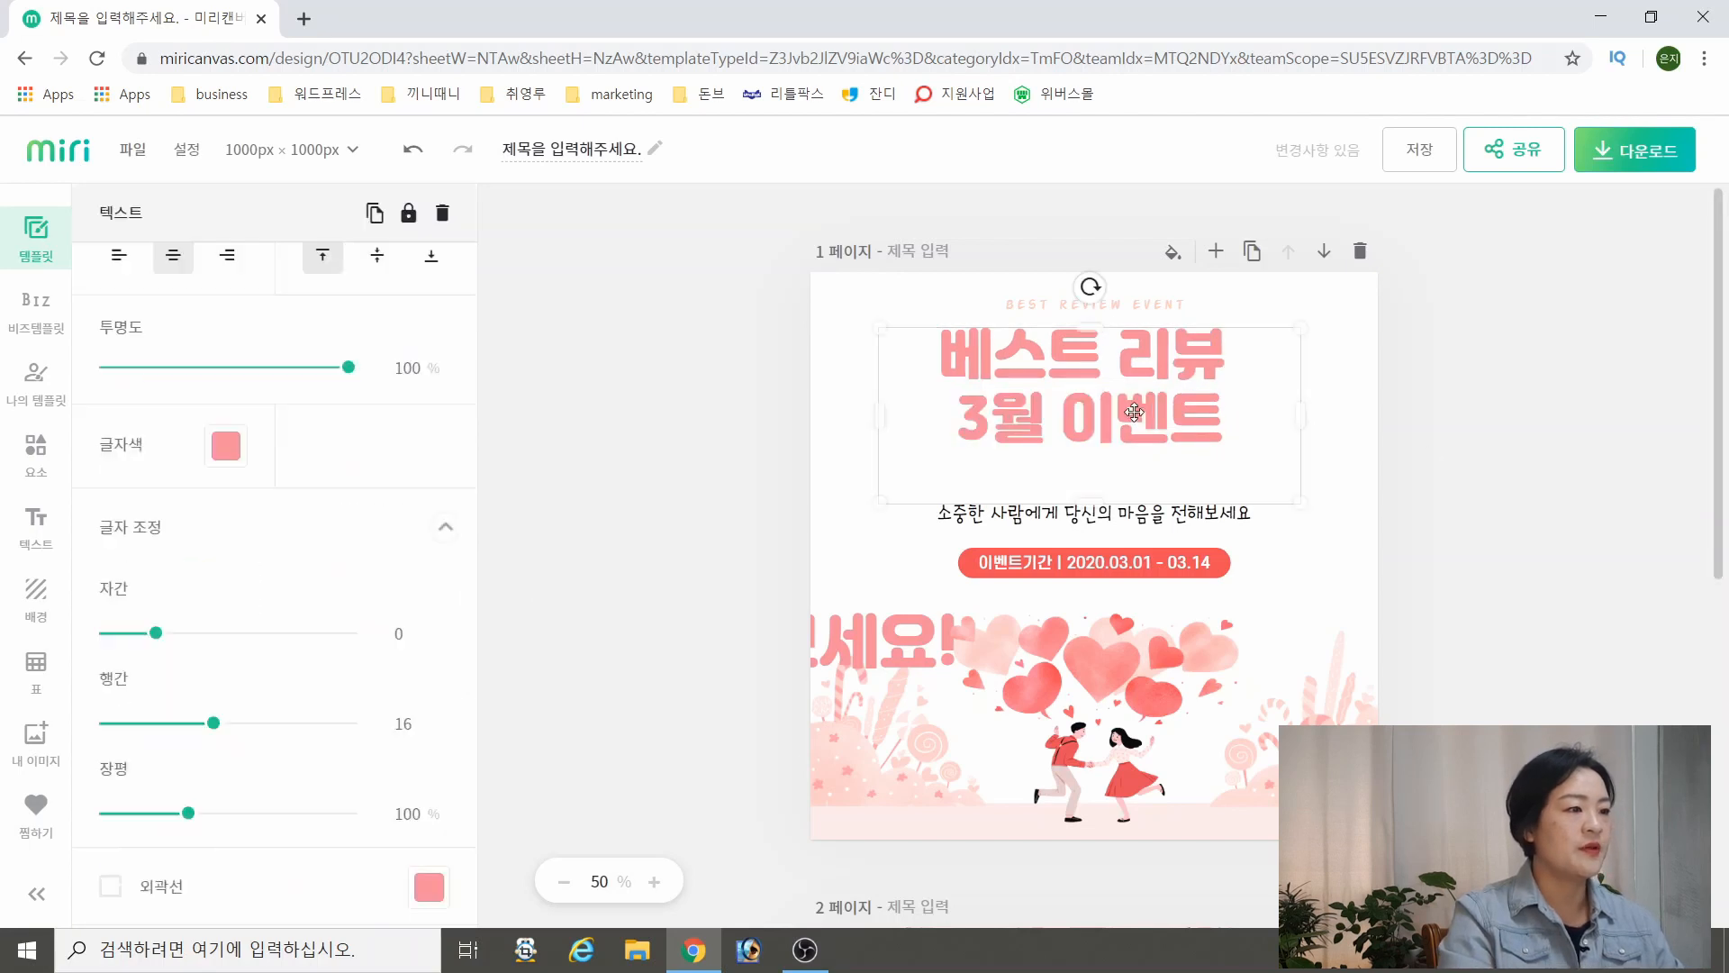
click(1137, 415)
click(1094, 383)
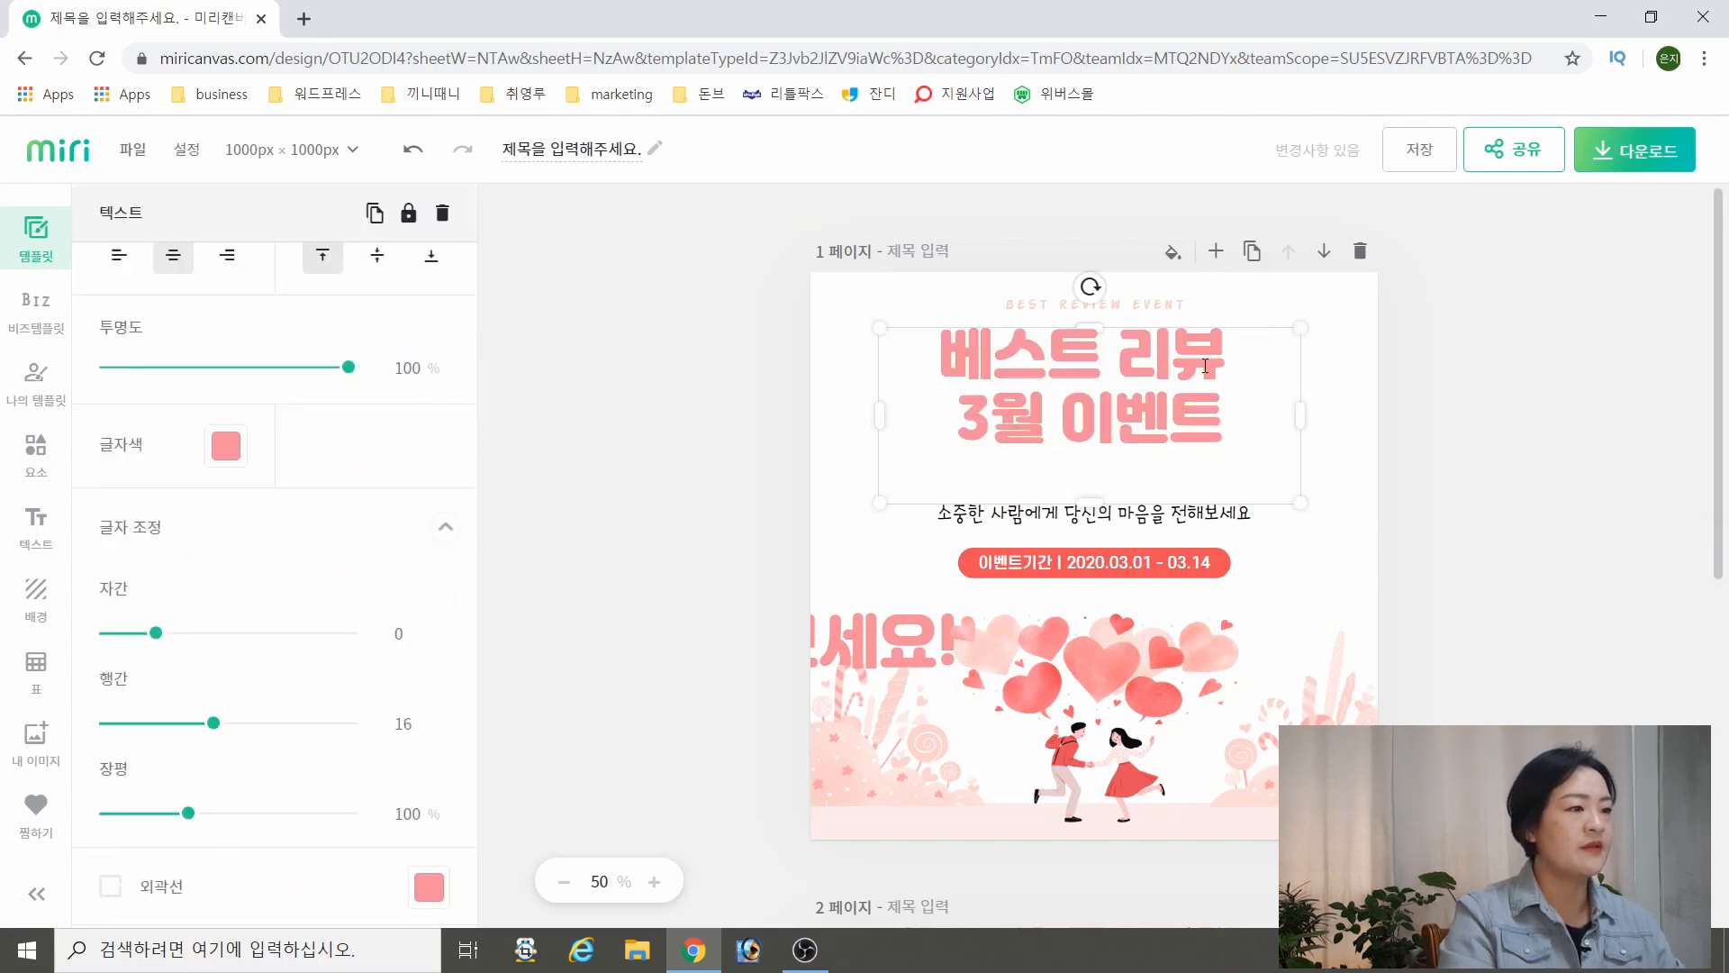
click(1440, 441)
Colour only the word 3월 in the headline coral red, using the matching colour from the document's palette
click(1027, 420)
click(1027, 421)
click(1007, 421)
drag(1046, 419, 955, 419)
click(226, 445)
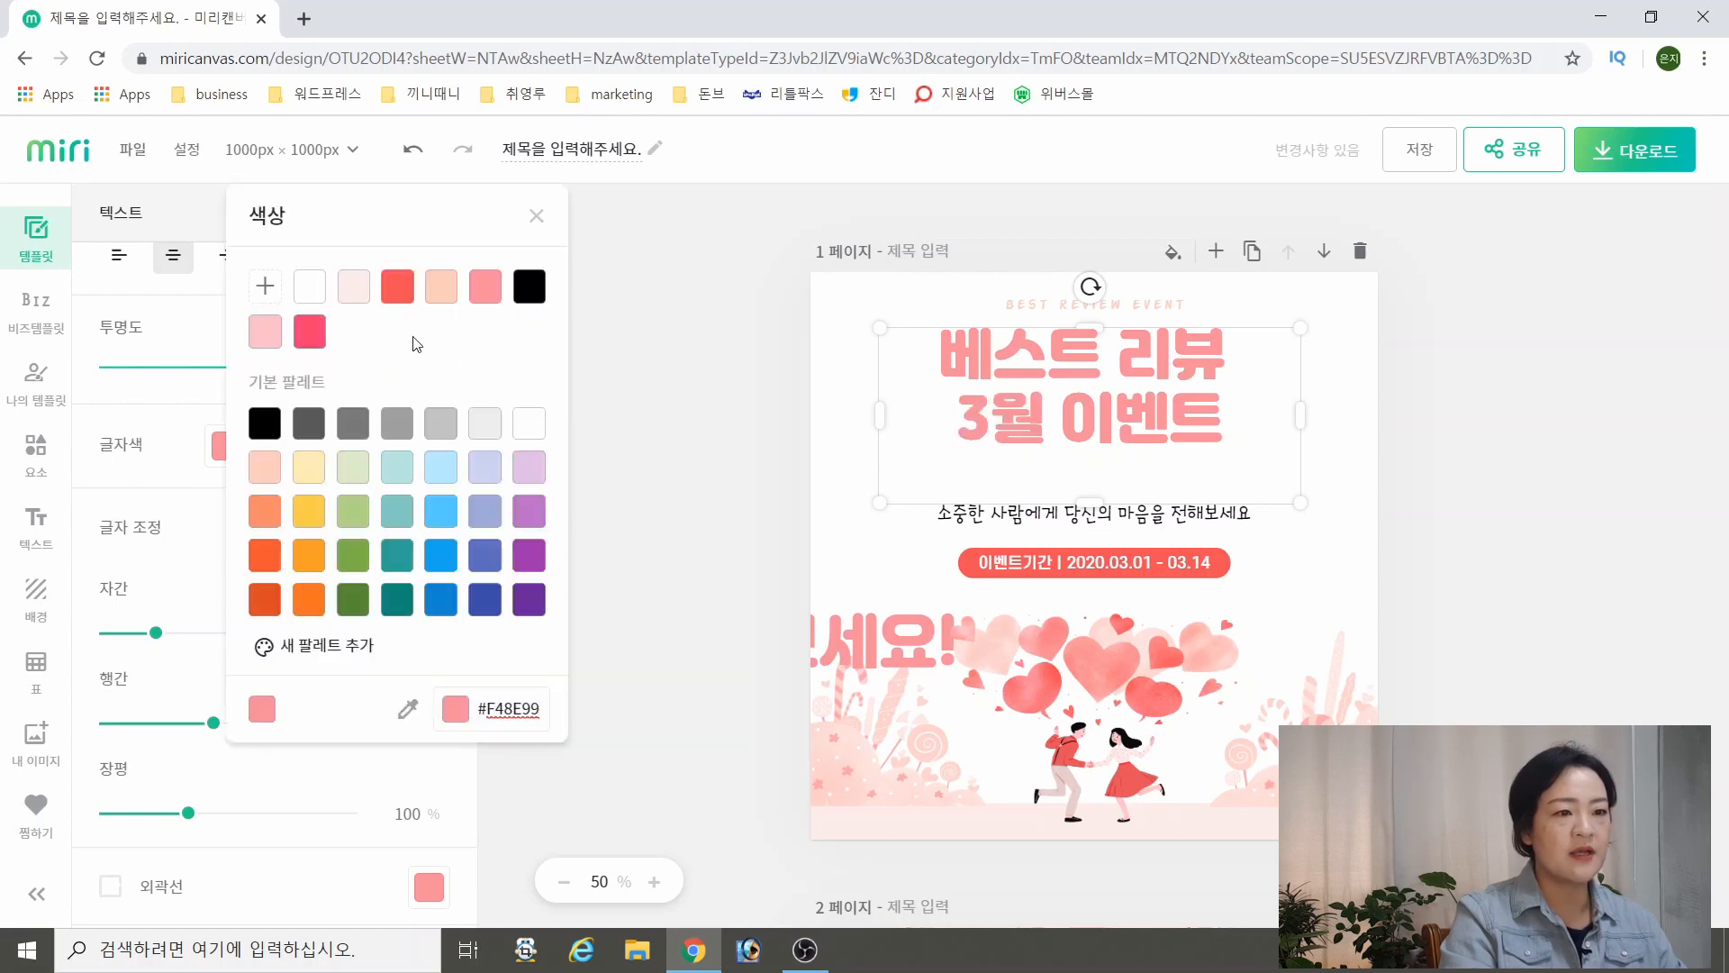
click(485, 290)
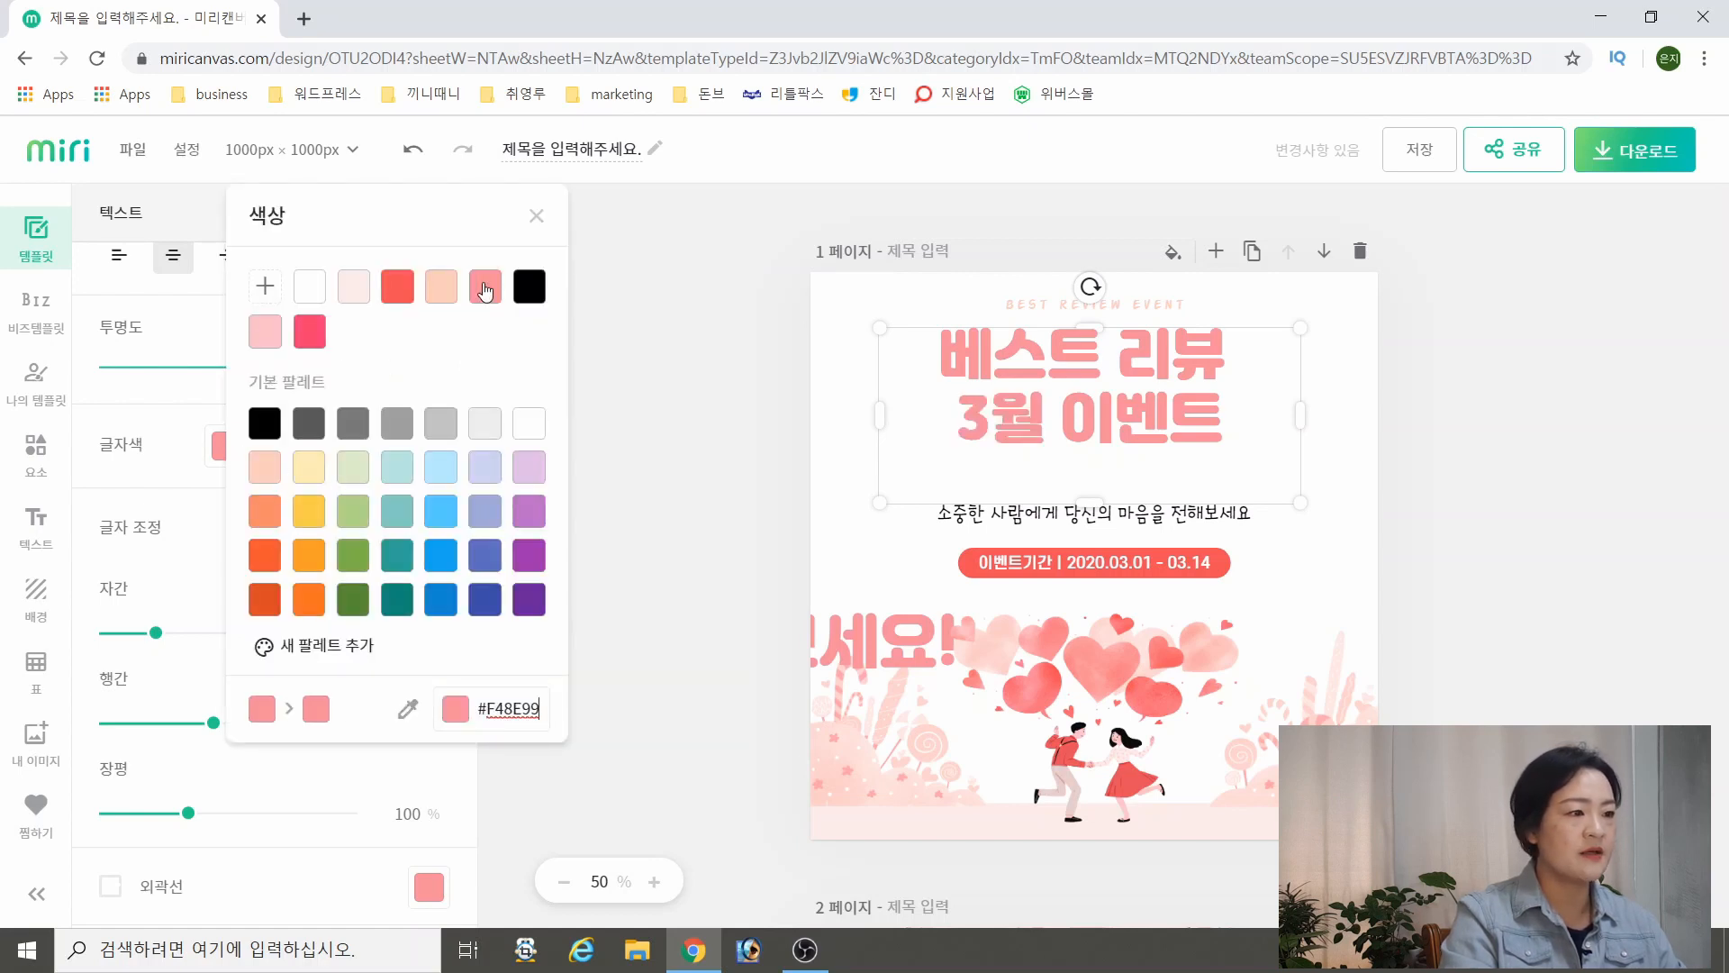
click(399, 291)
click(1533, 539)
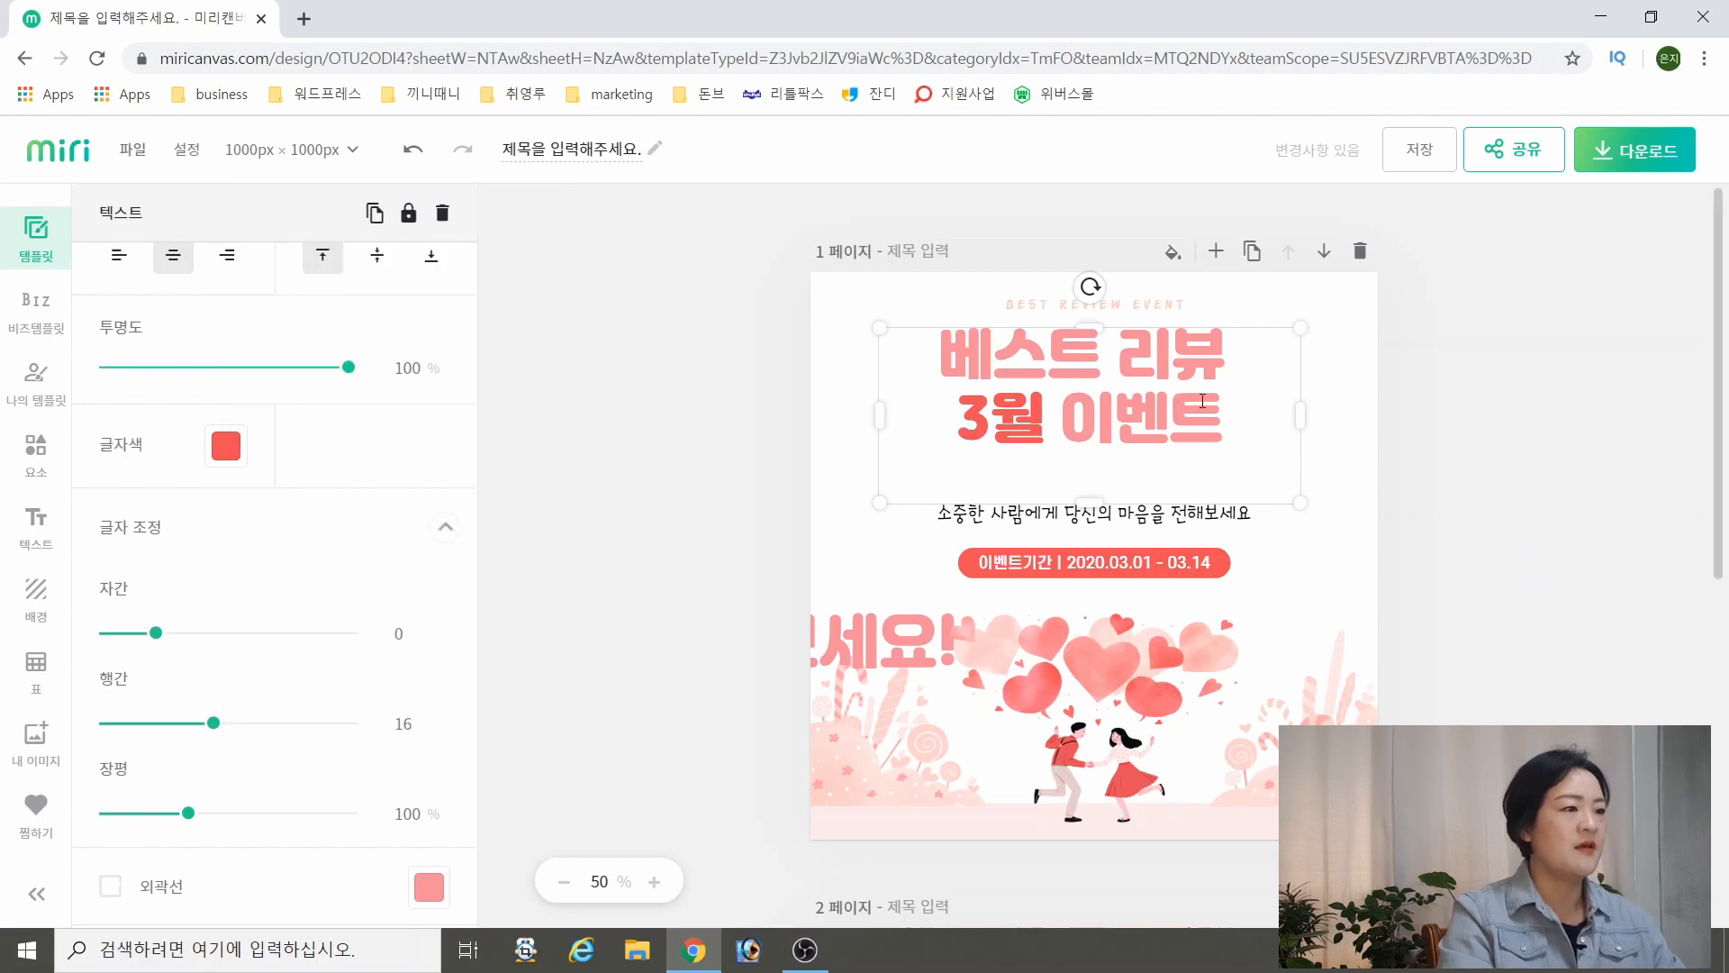
click(1481, 423)
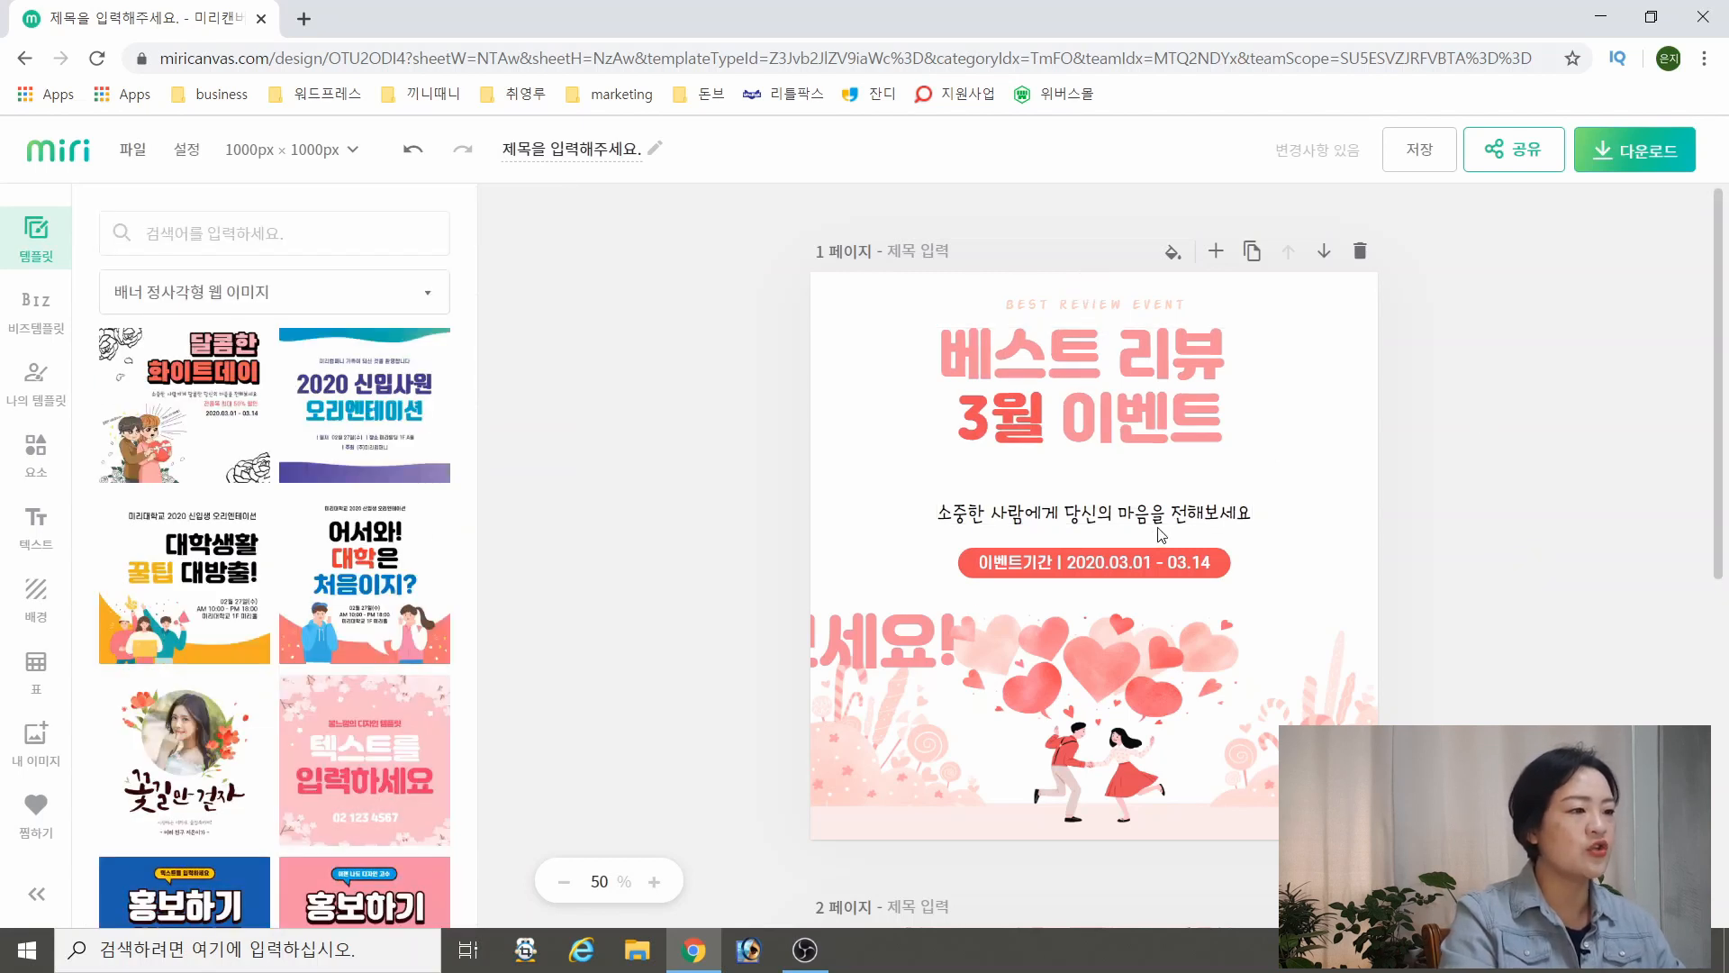
Replace the black tagline above the event period badge with the stray 전해보세요! text, reworded as 1000점
click(1196, 518)
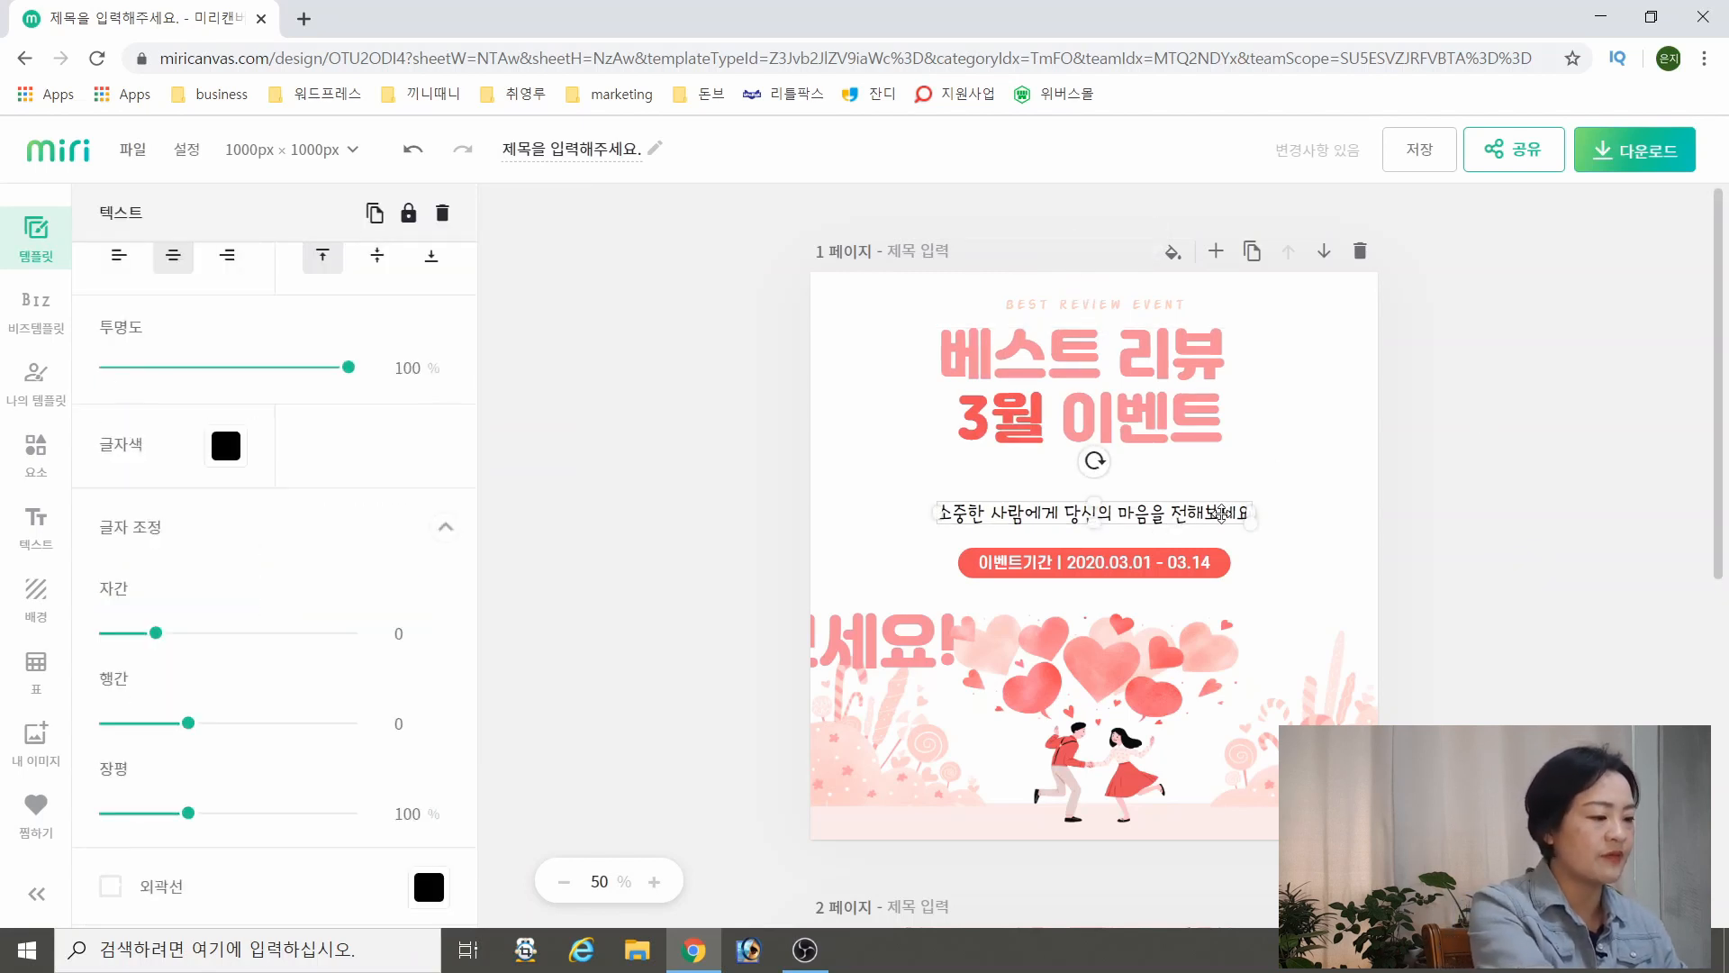
key(Delete)
drag(842, 664, 1113, 523)
double_click(1121, 506)
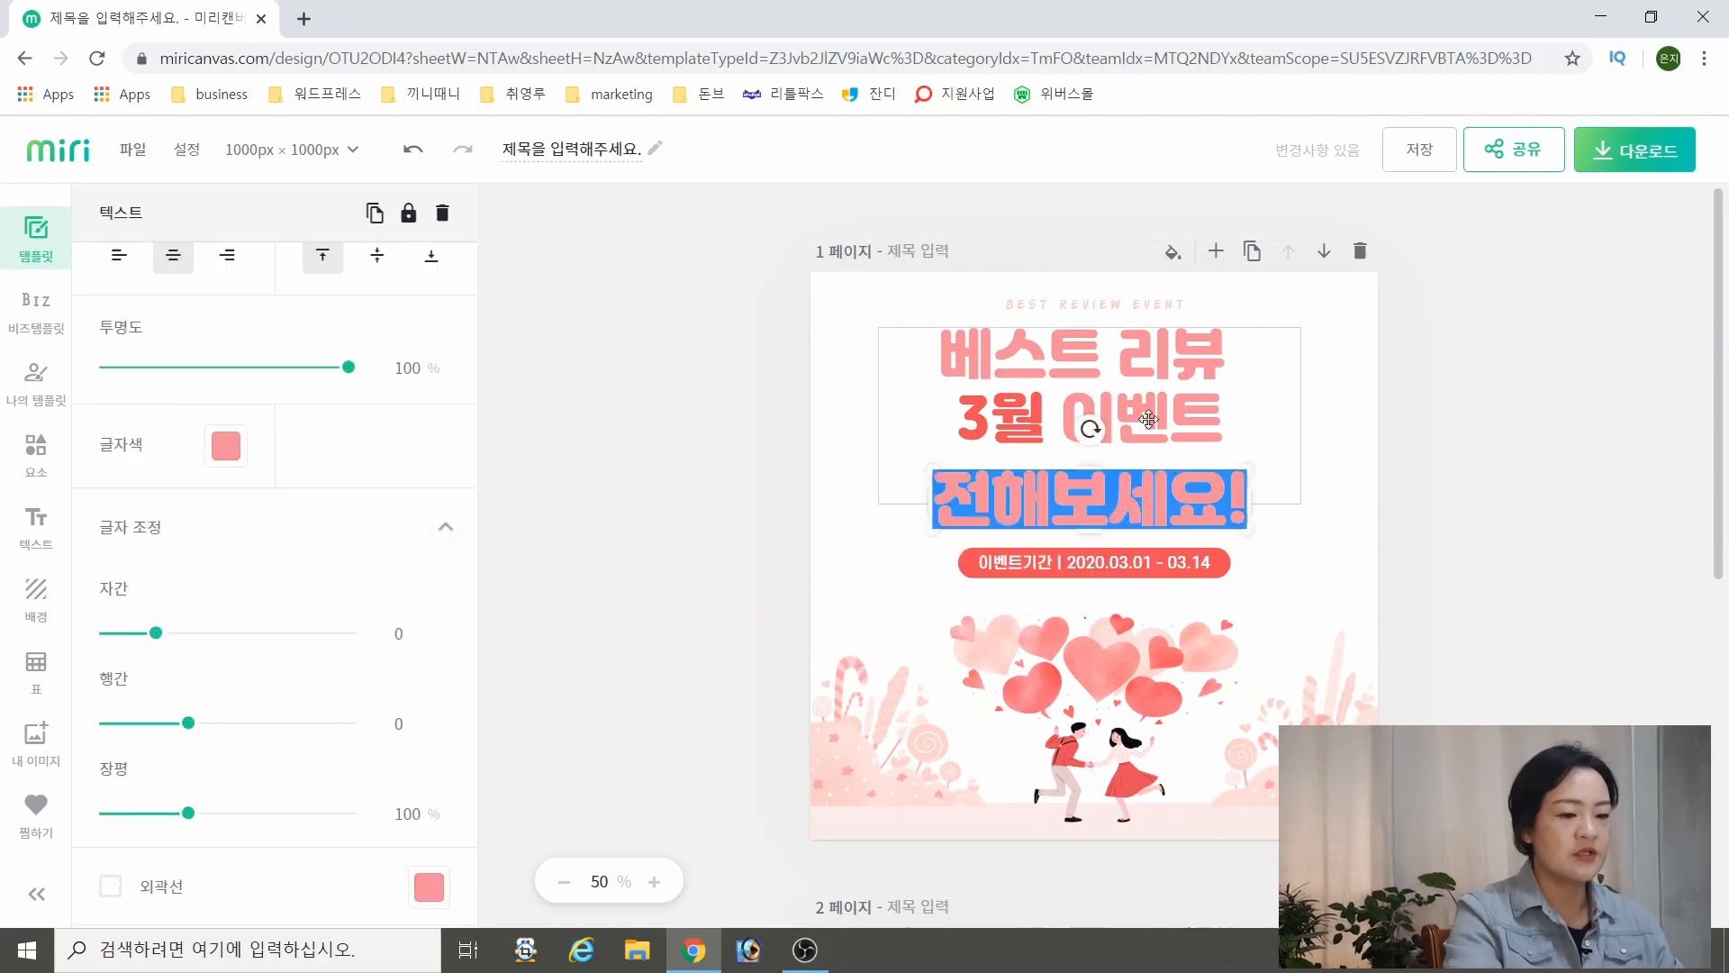
text(1000점)
click(1483, 452)
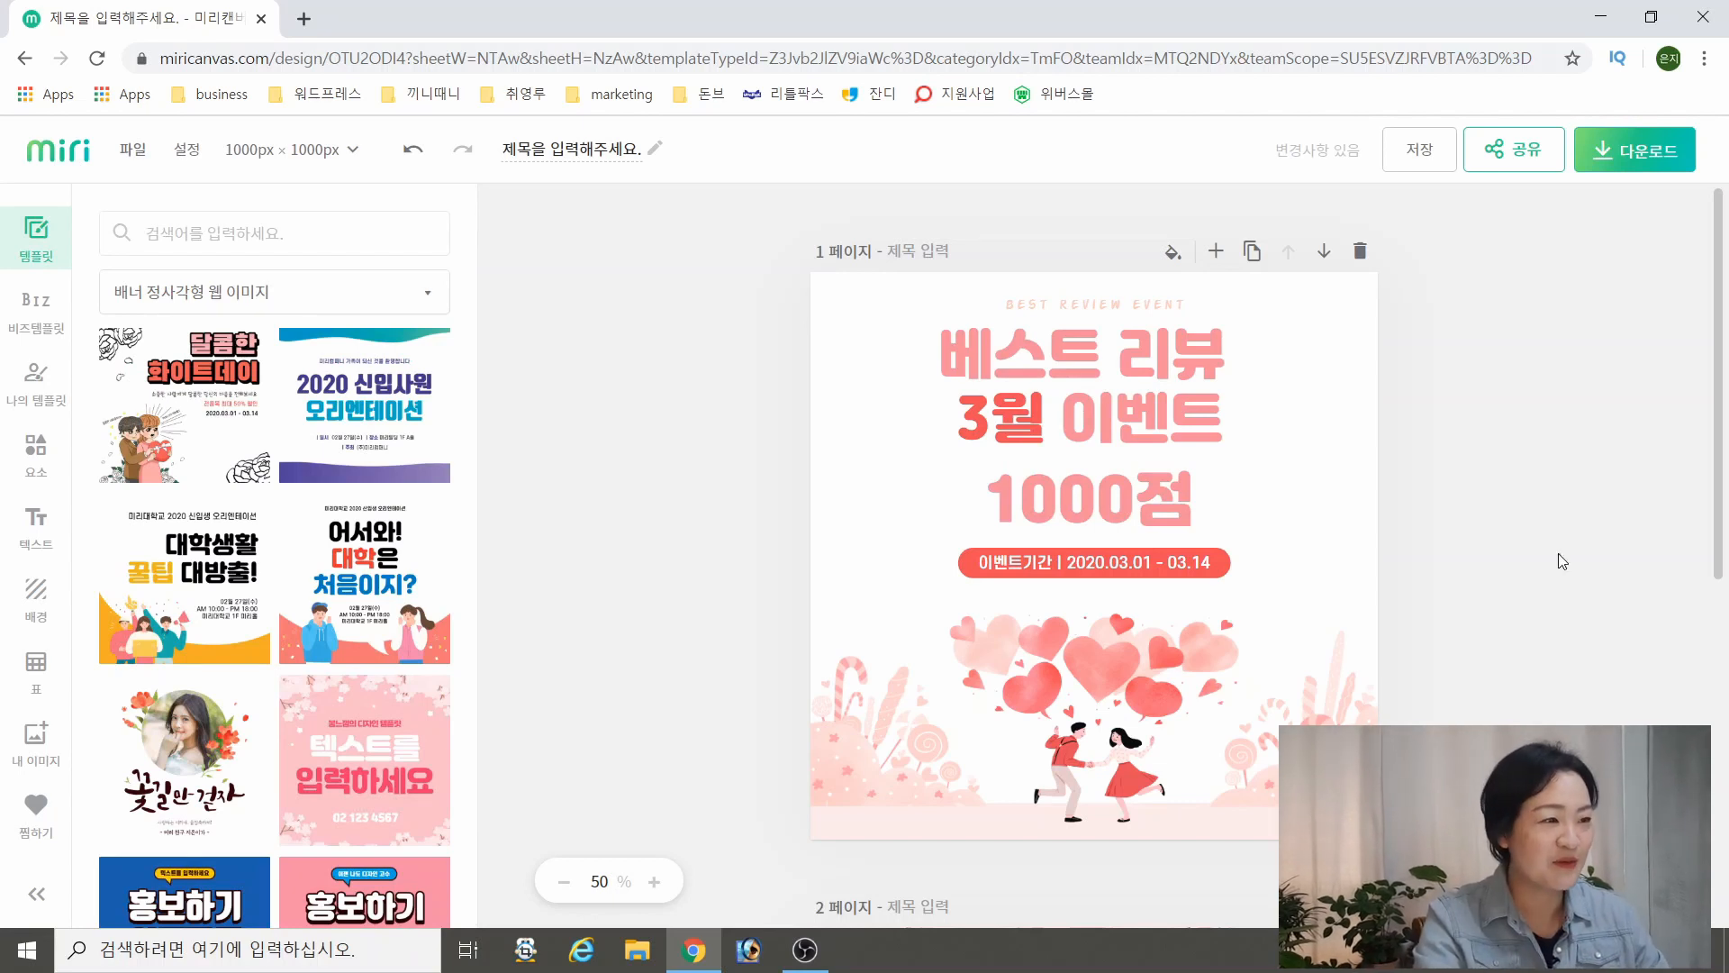
Set the 1000점 text's font size to 120, widen its box to fit one line and recentre it under the headline
click(1180, 417)
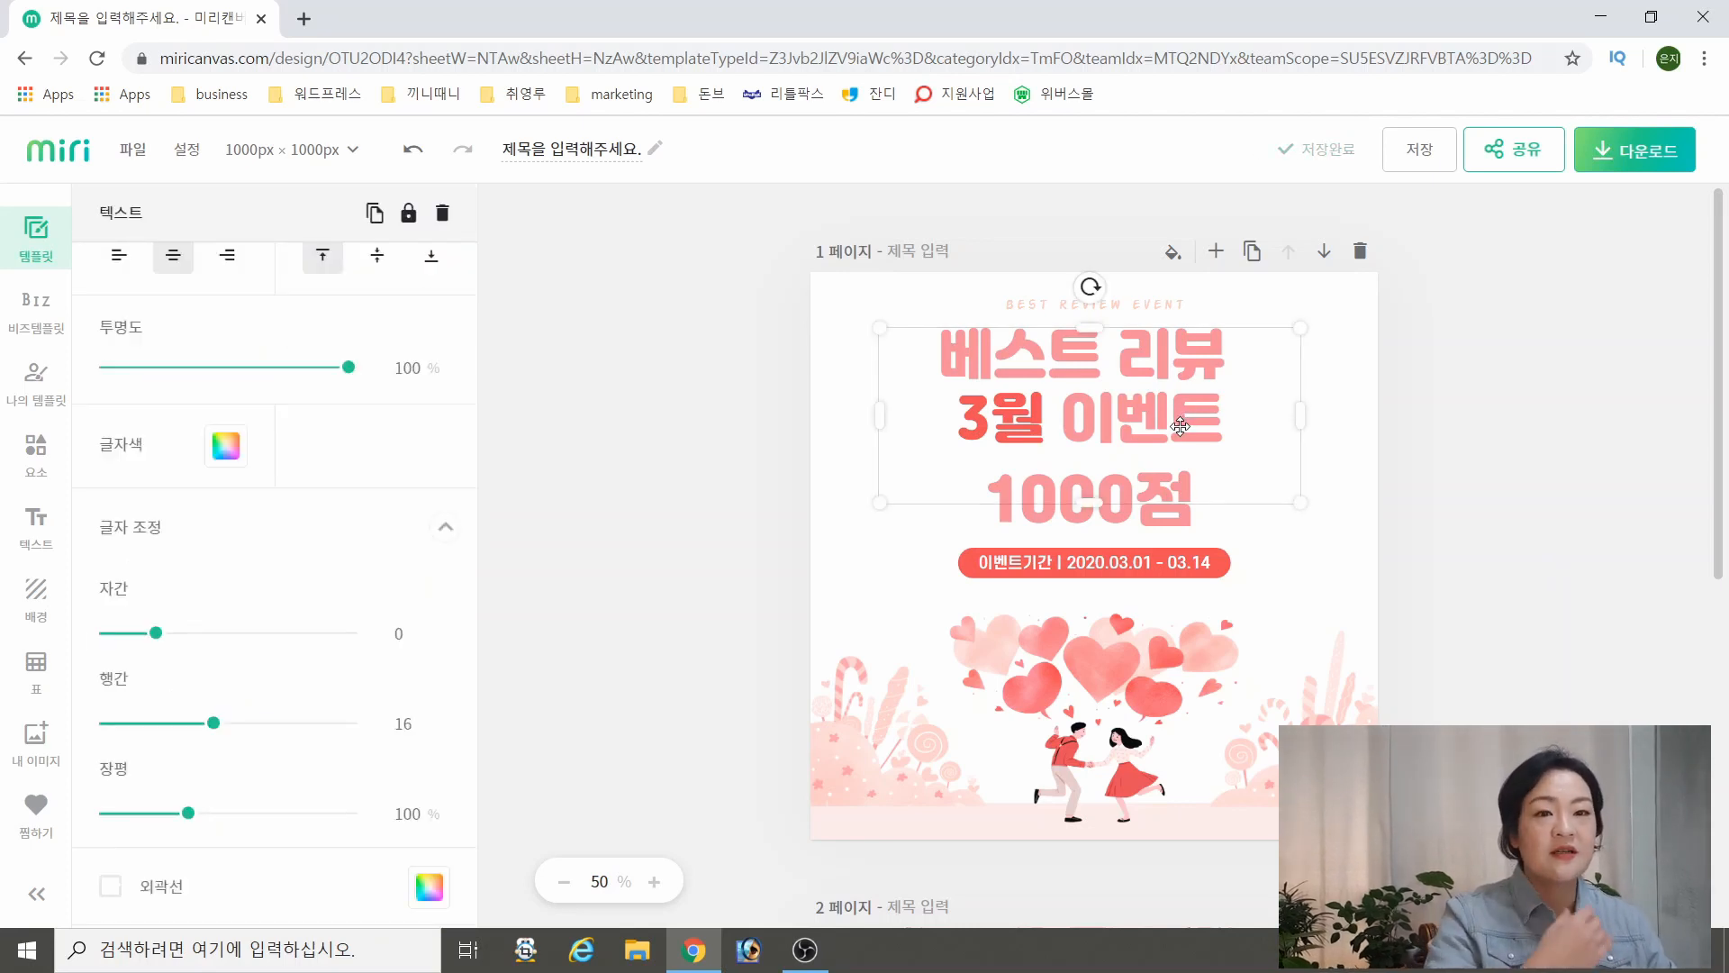
click(1473, 440)
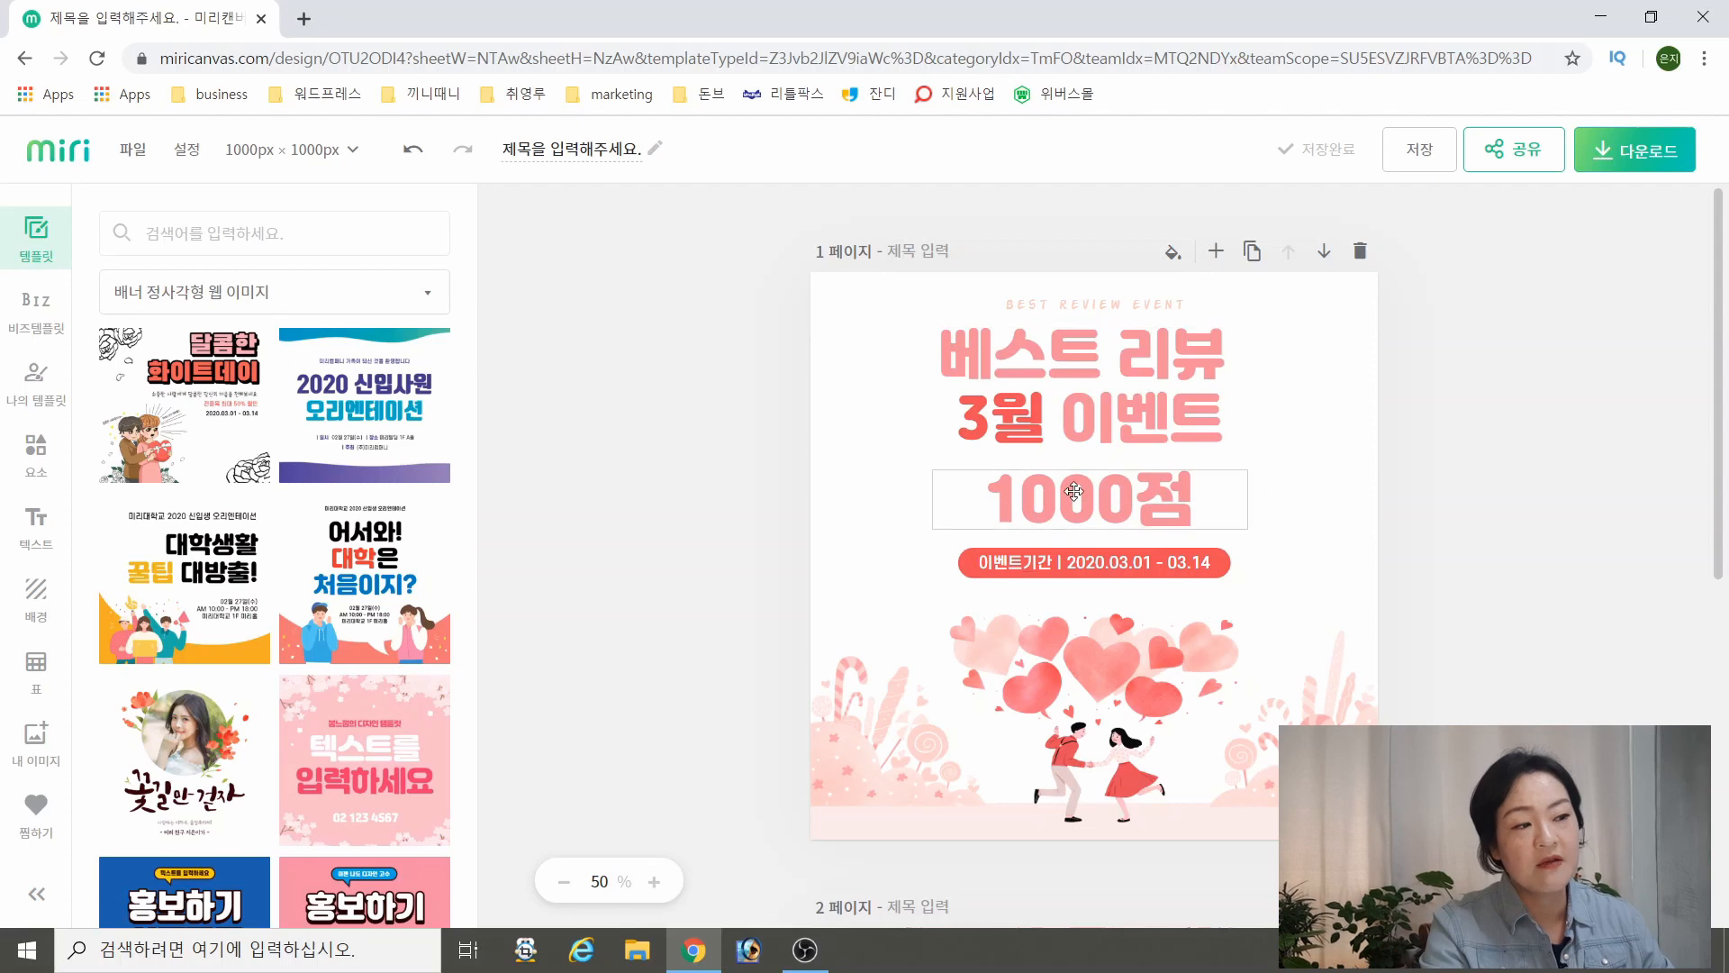
click(1179, 378)
click(1187, 510)
click(1142, 505)
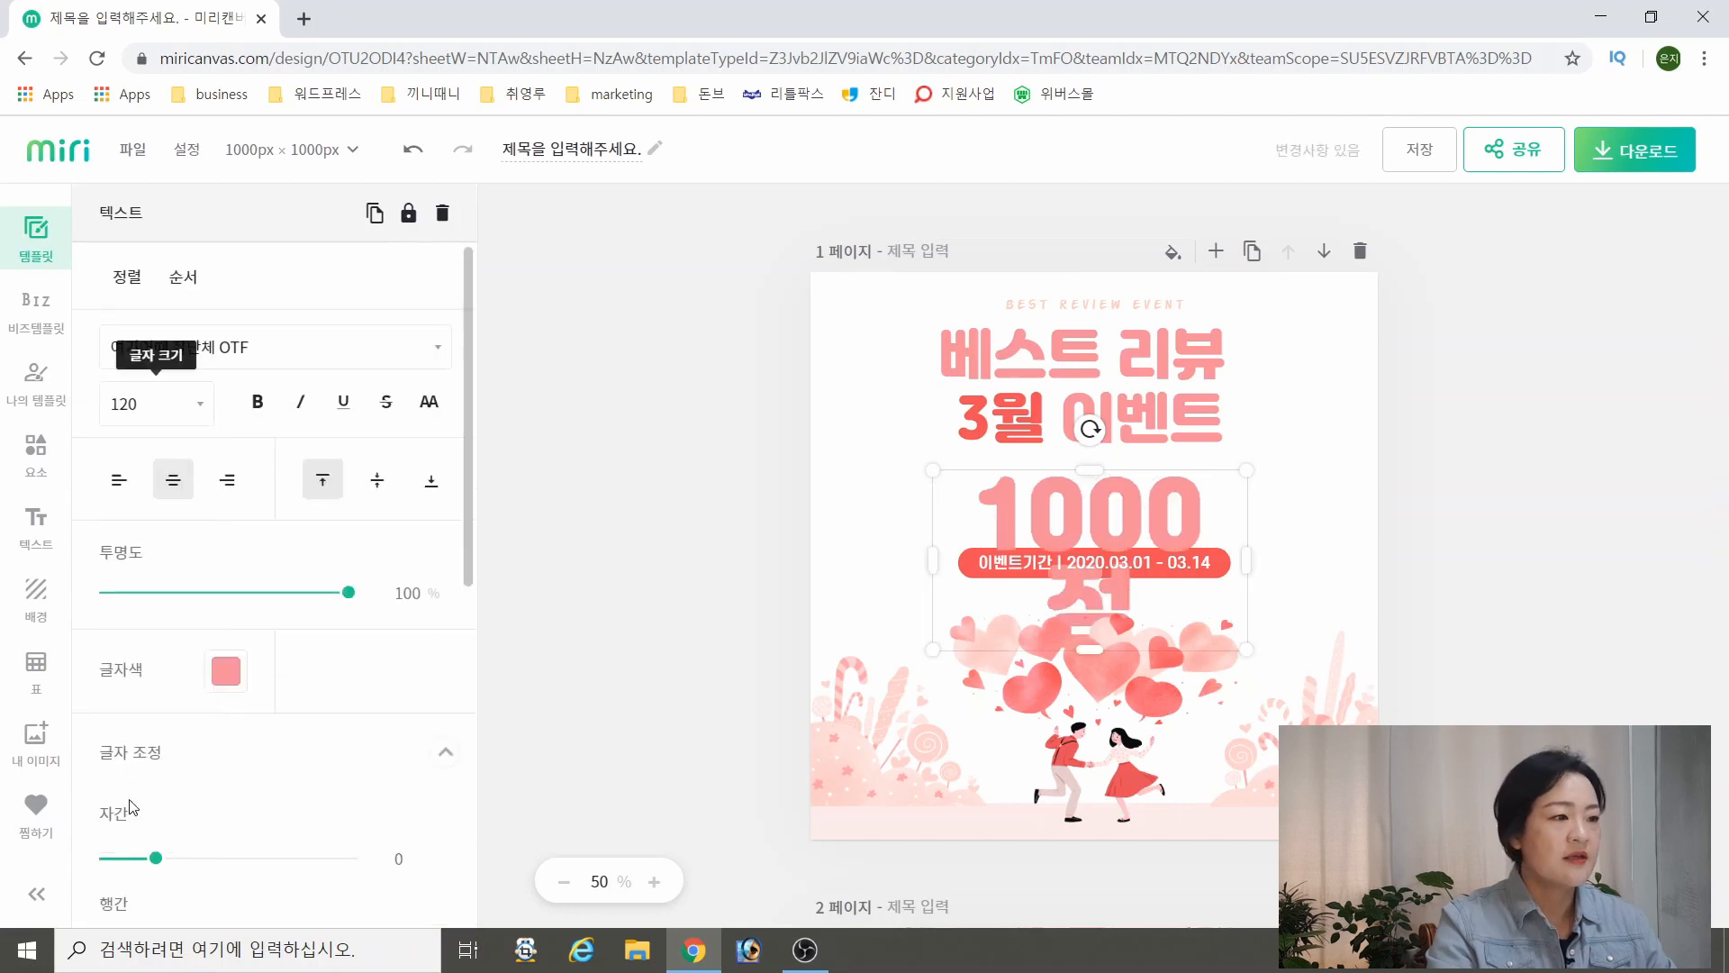
drag(1247, 565, 1308, 564)
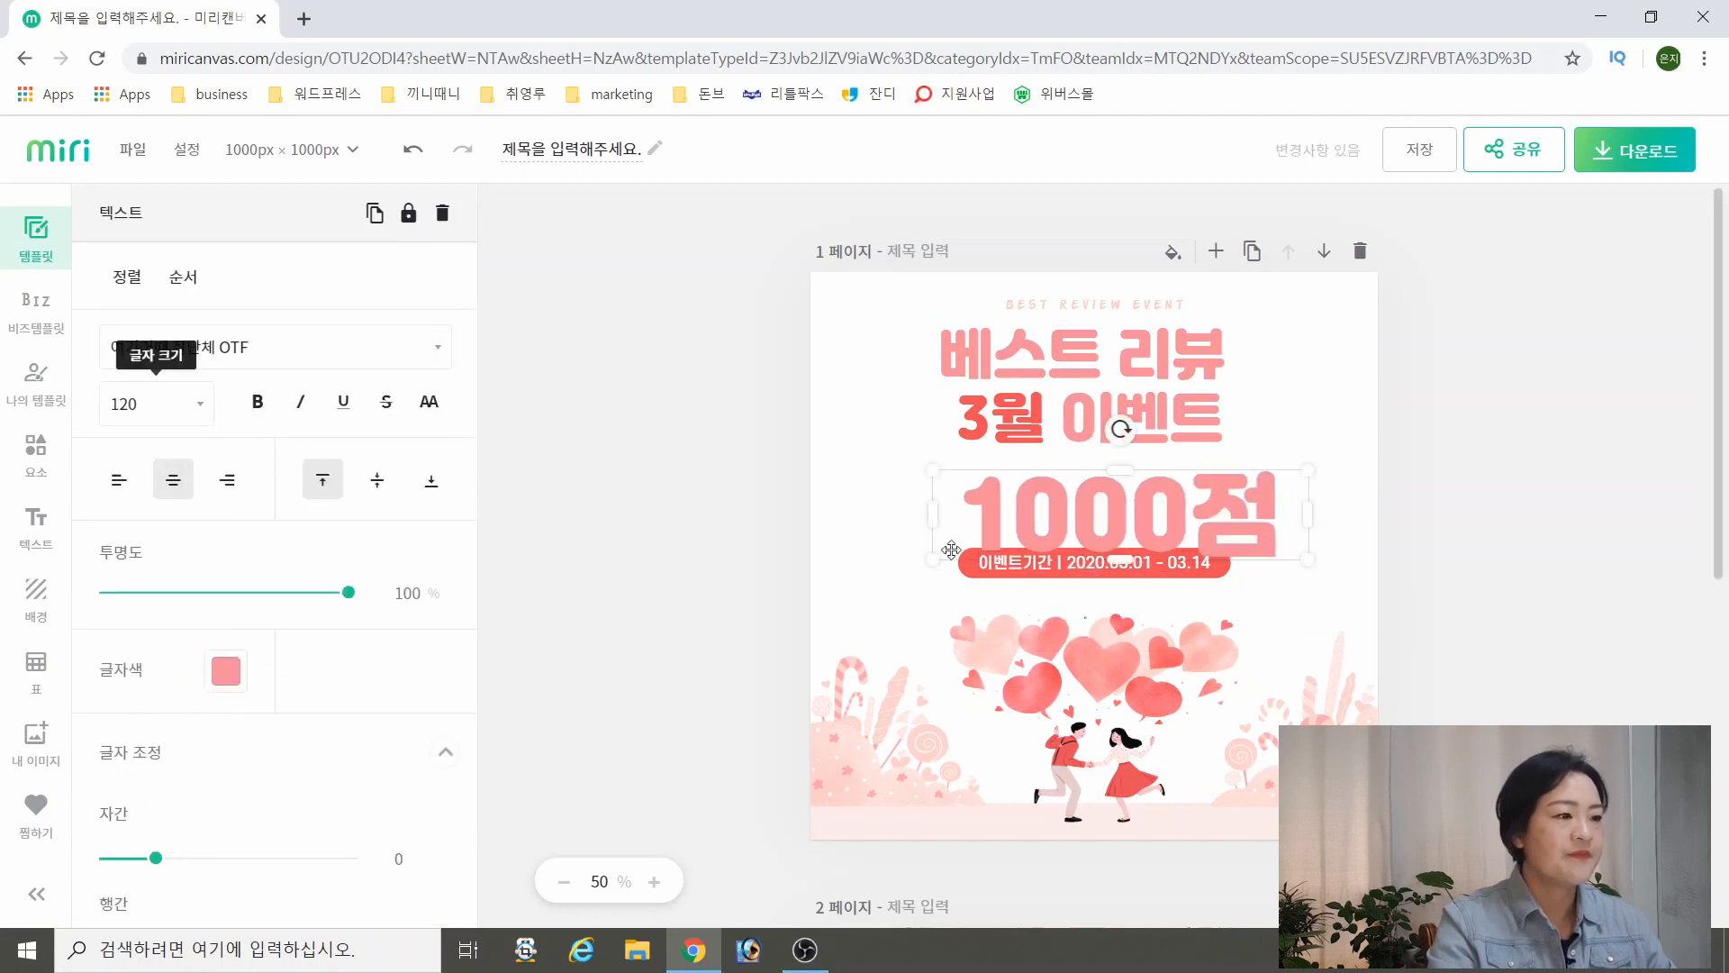
drag(1065, 529, 1046, 529)
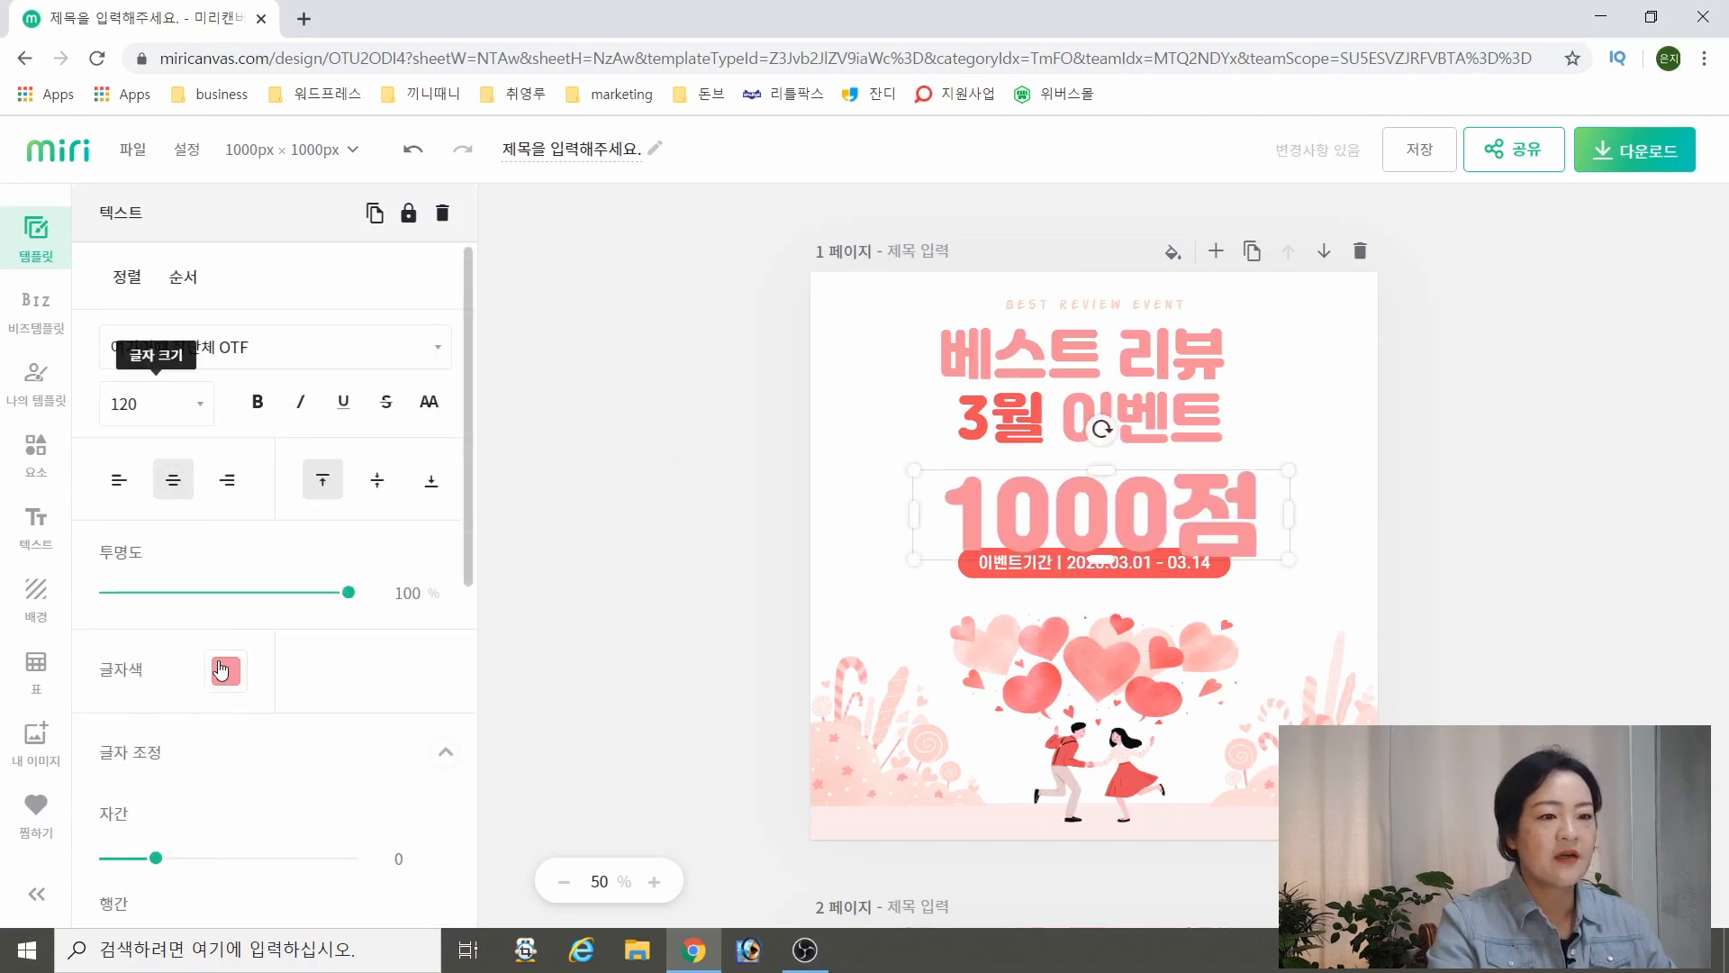
Colour the 1000점 text coral red (#EF4D57) and enlarge it to size 144 in a wider, recentred one-line box
click(225, 671)
click(409, 293)
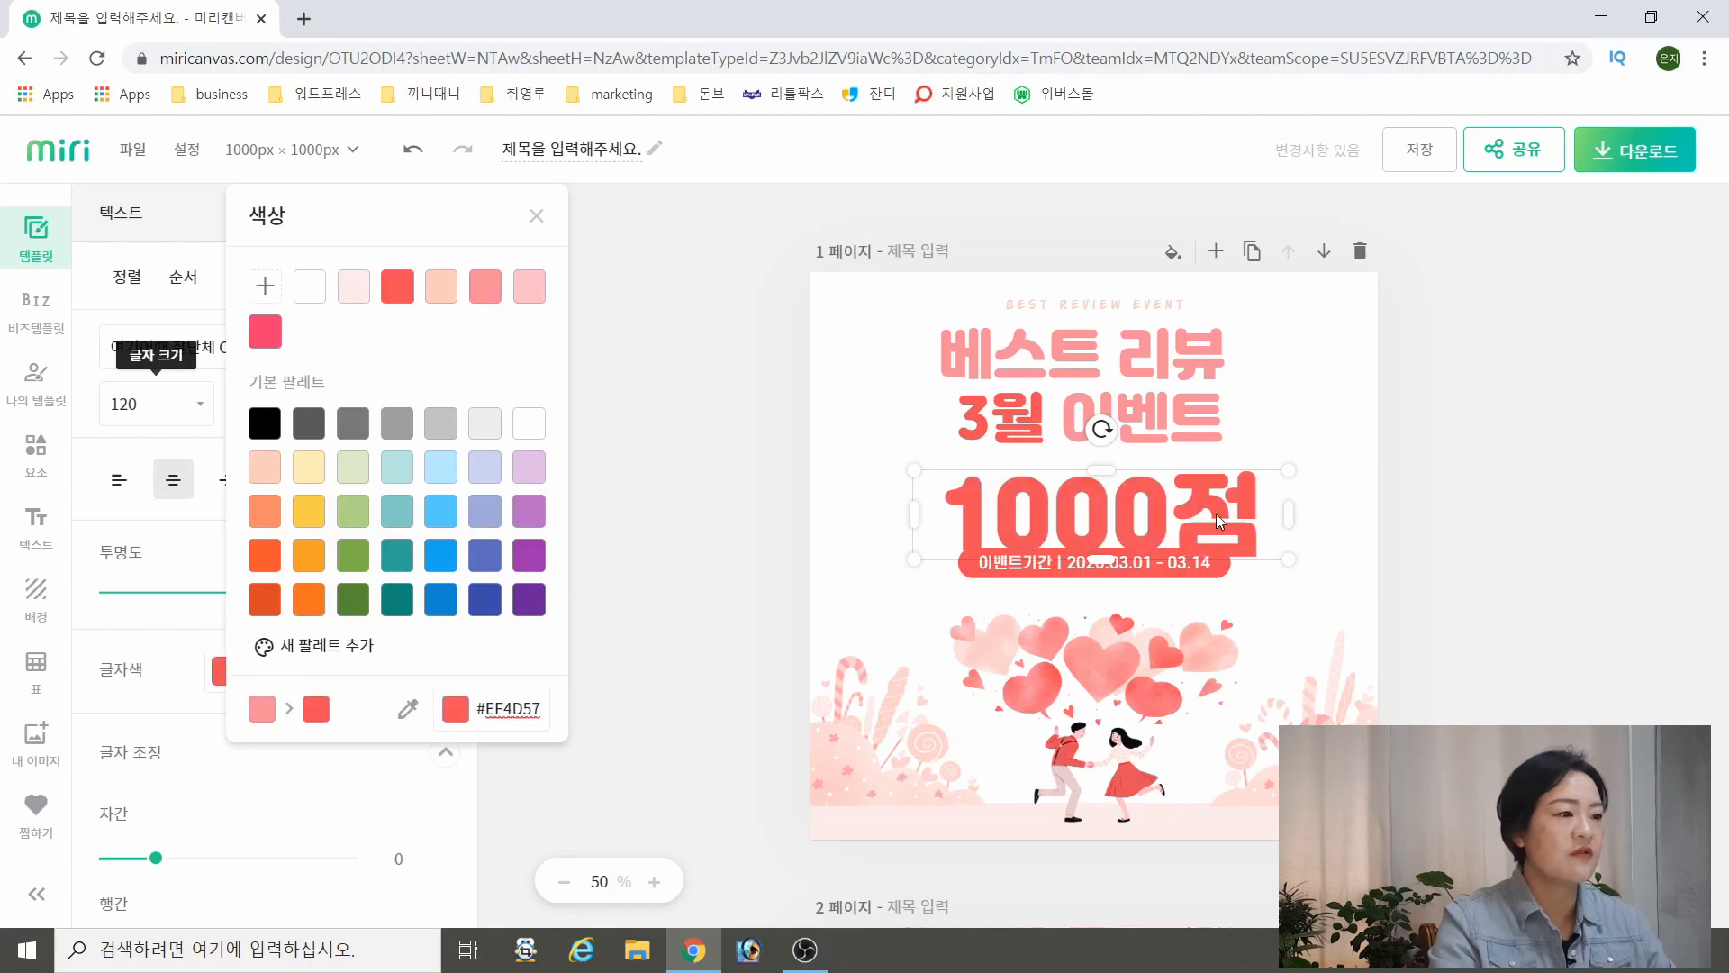
click(168, 412)
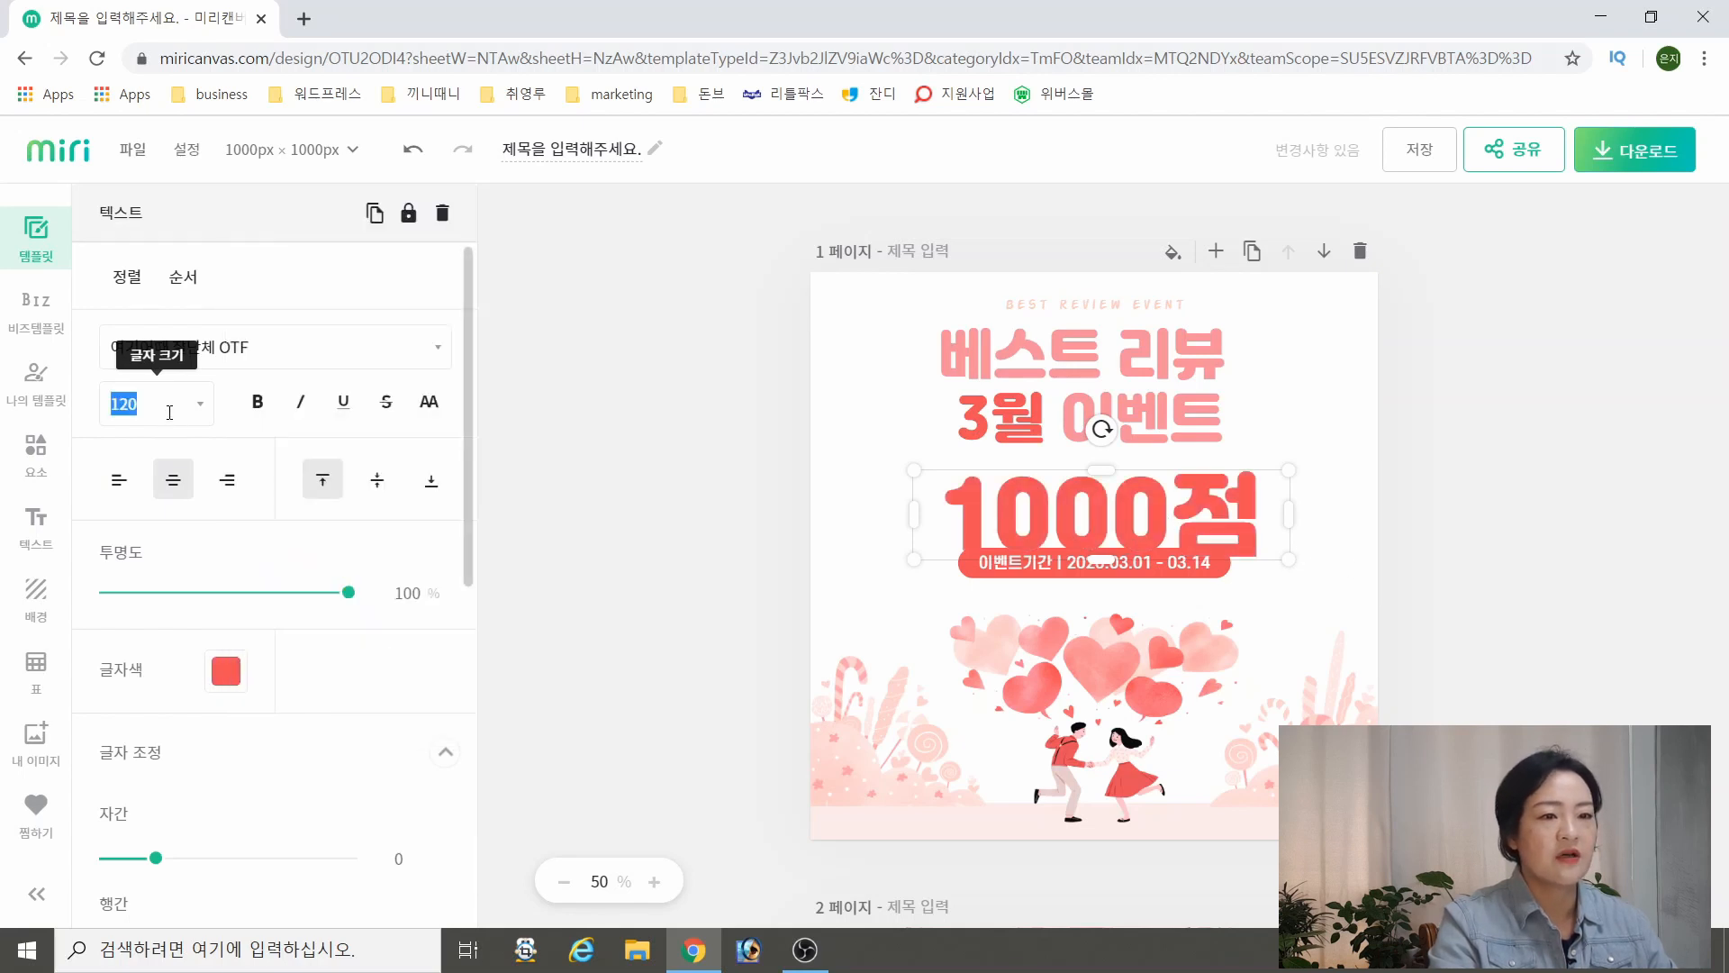
click(199, 404)
click(129, 832)
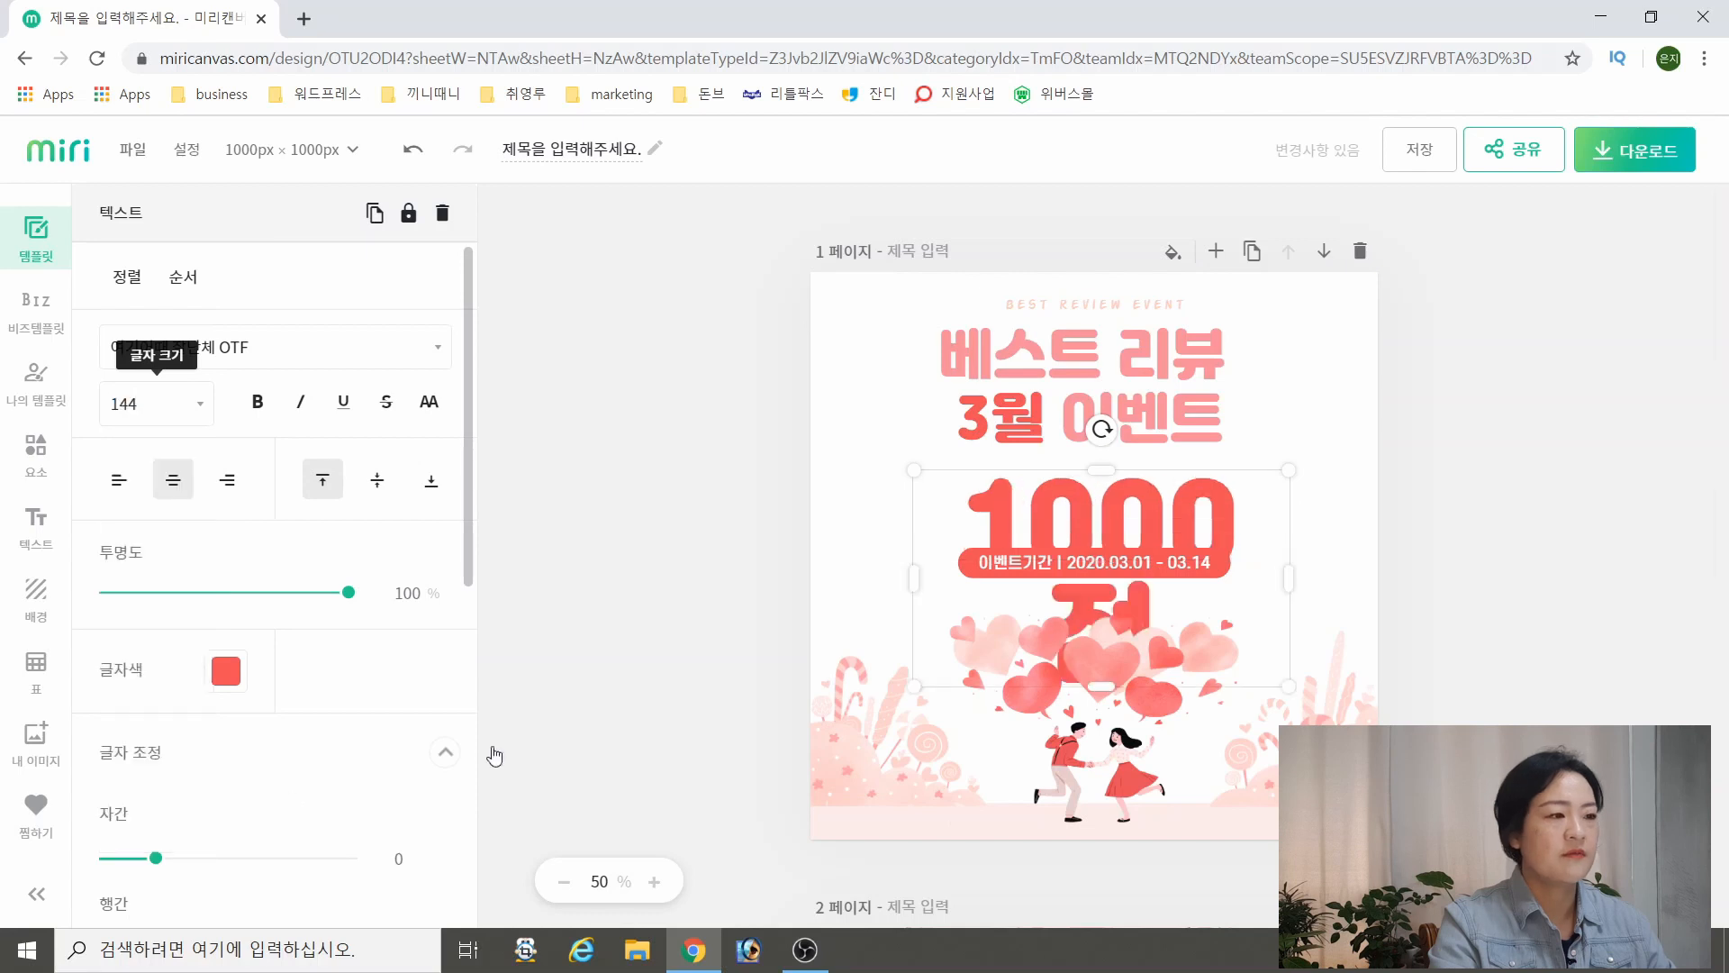
drag(1289, 574, 1321, 574)
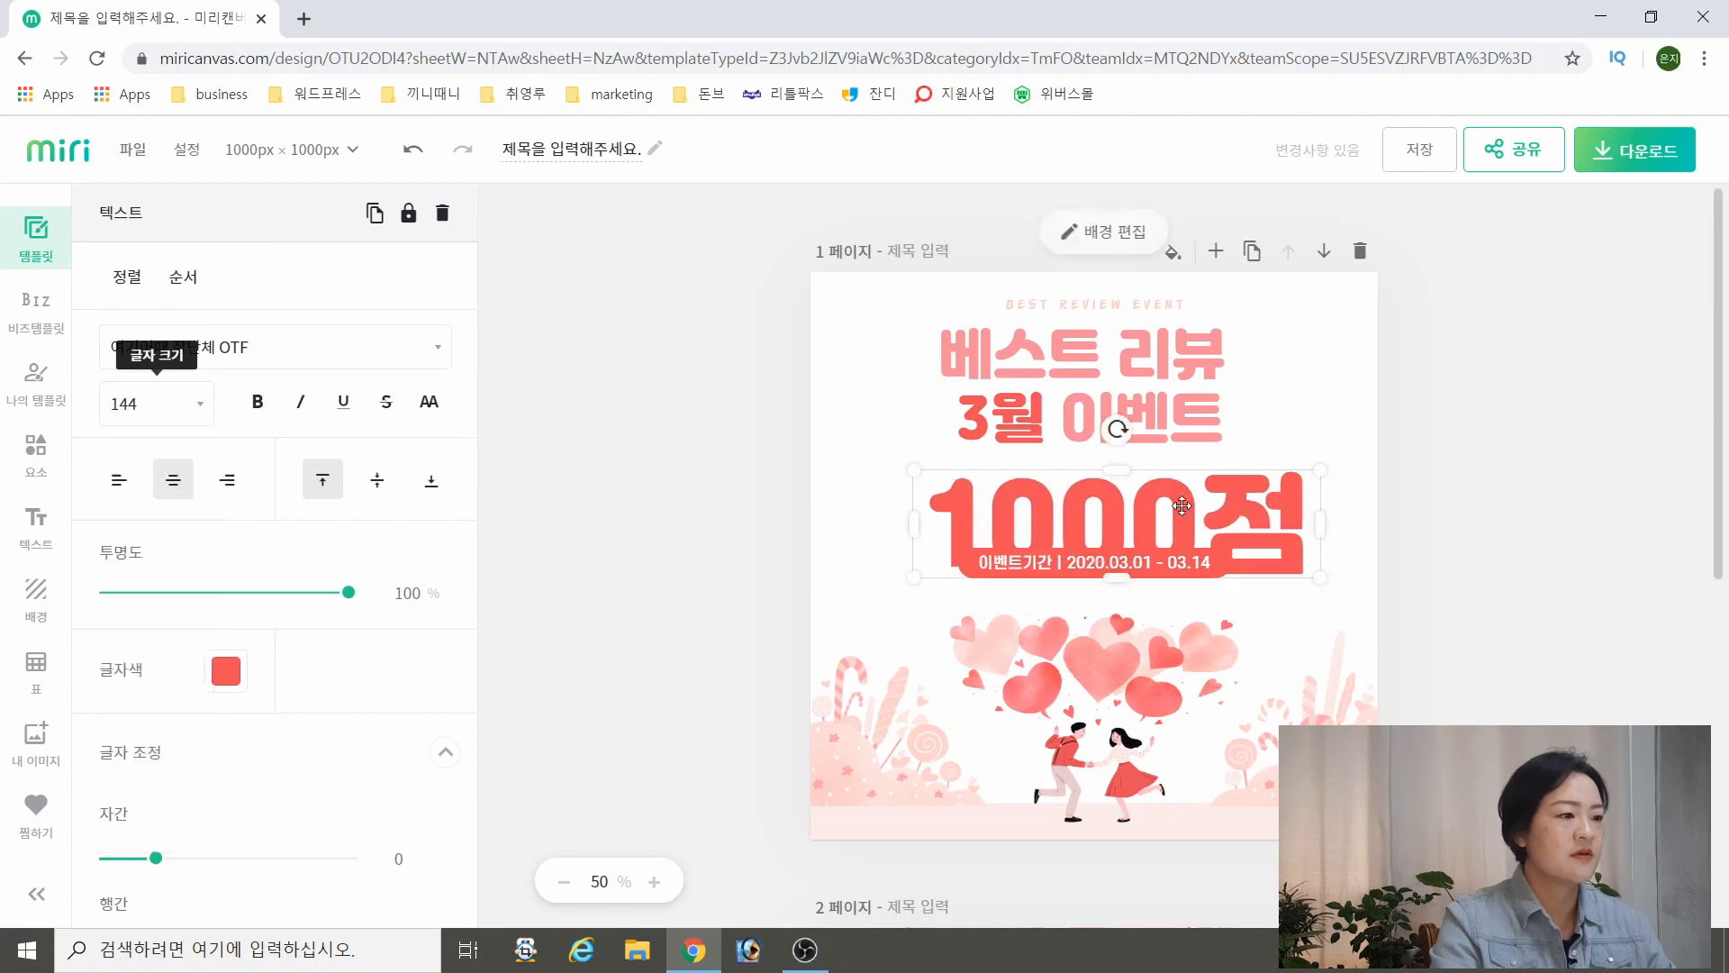
drag(1184, 517, 1157, 518)
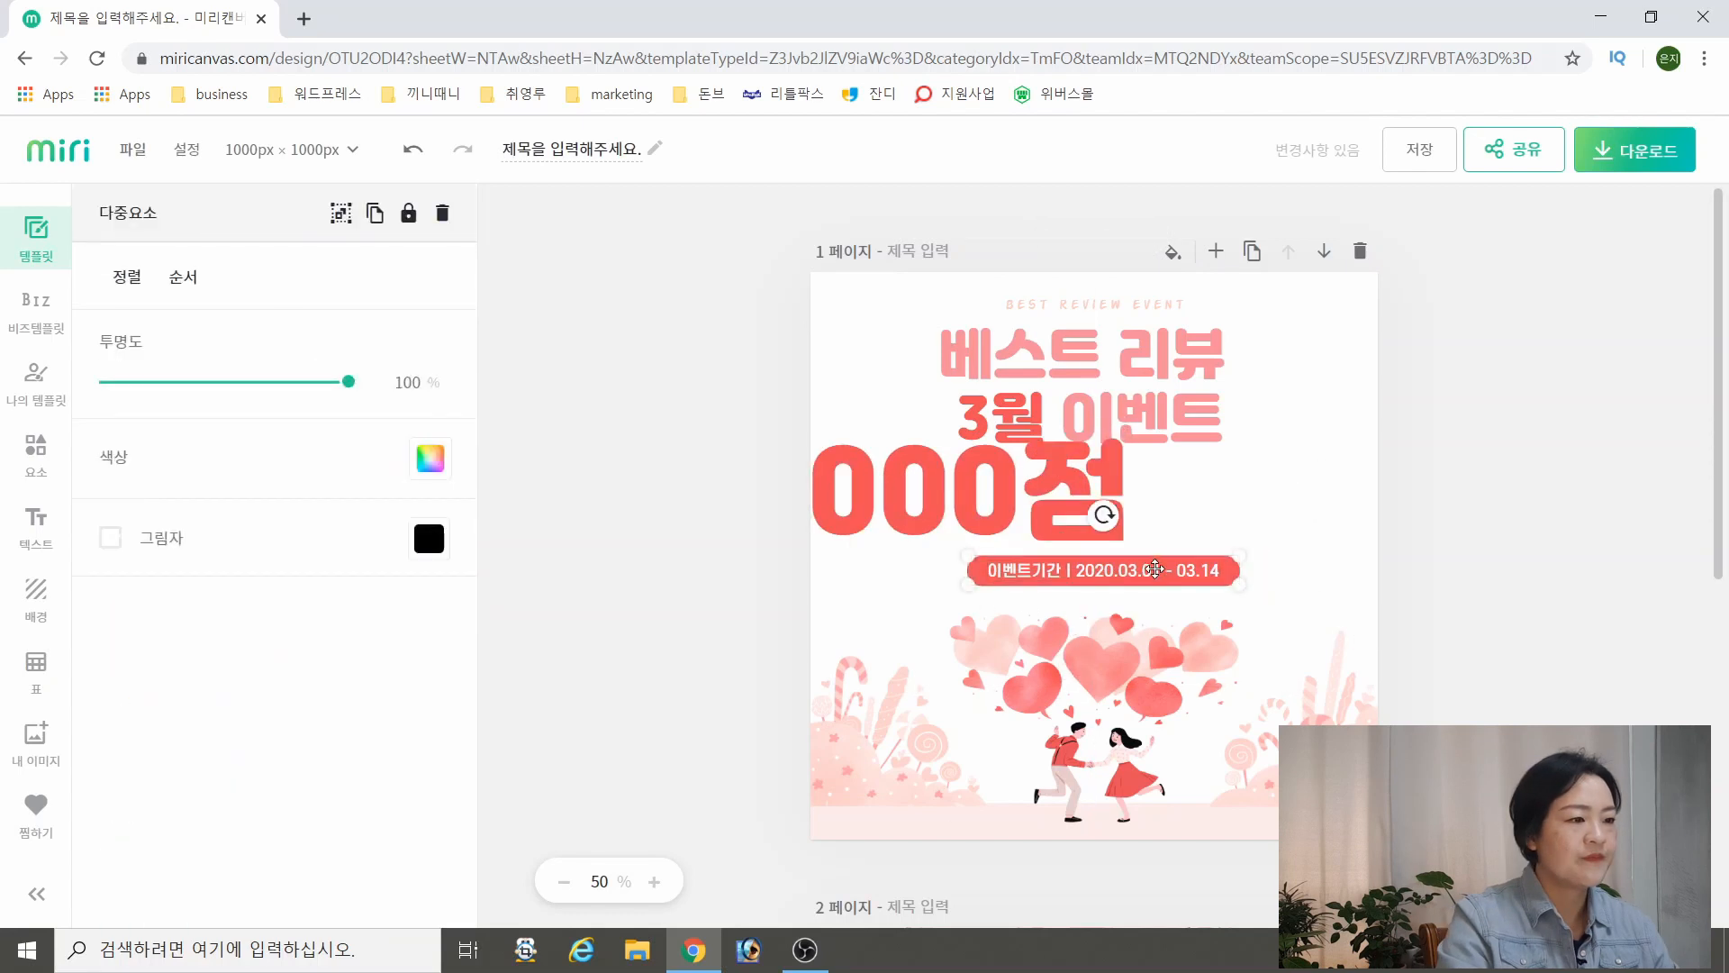
Move the event period badge and the couple-with-hearts illustration lower, and place 1000점 centred between the headline and the badge
drag(1155, 569, 1148, 596)
drag(1123, 707, 1120, 746)
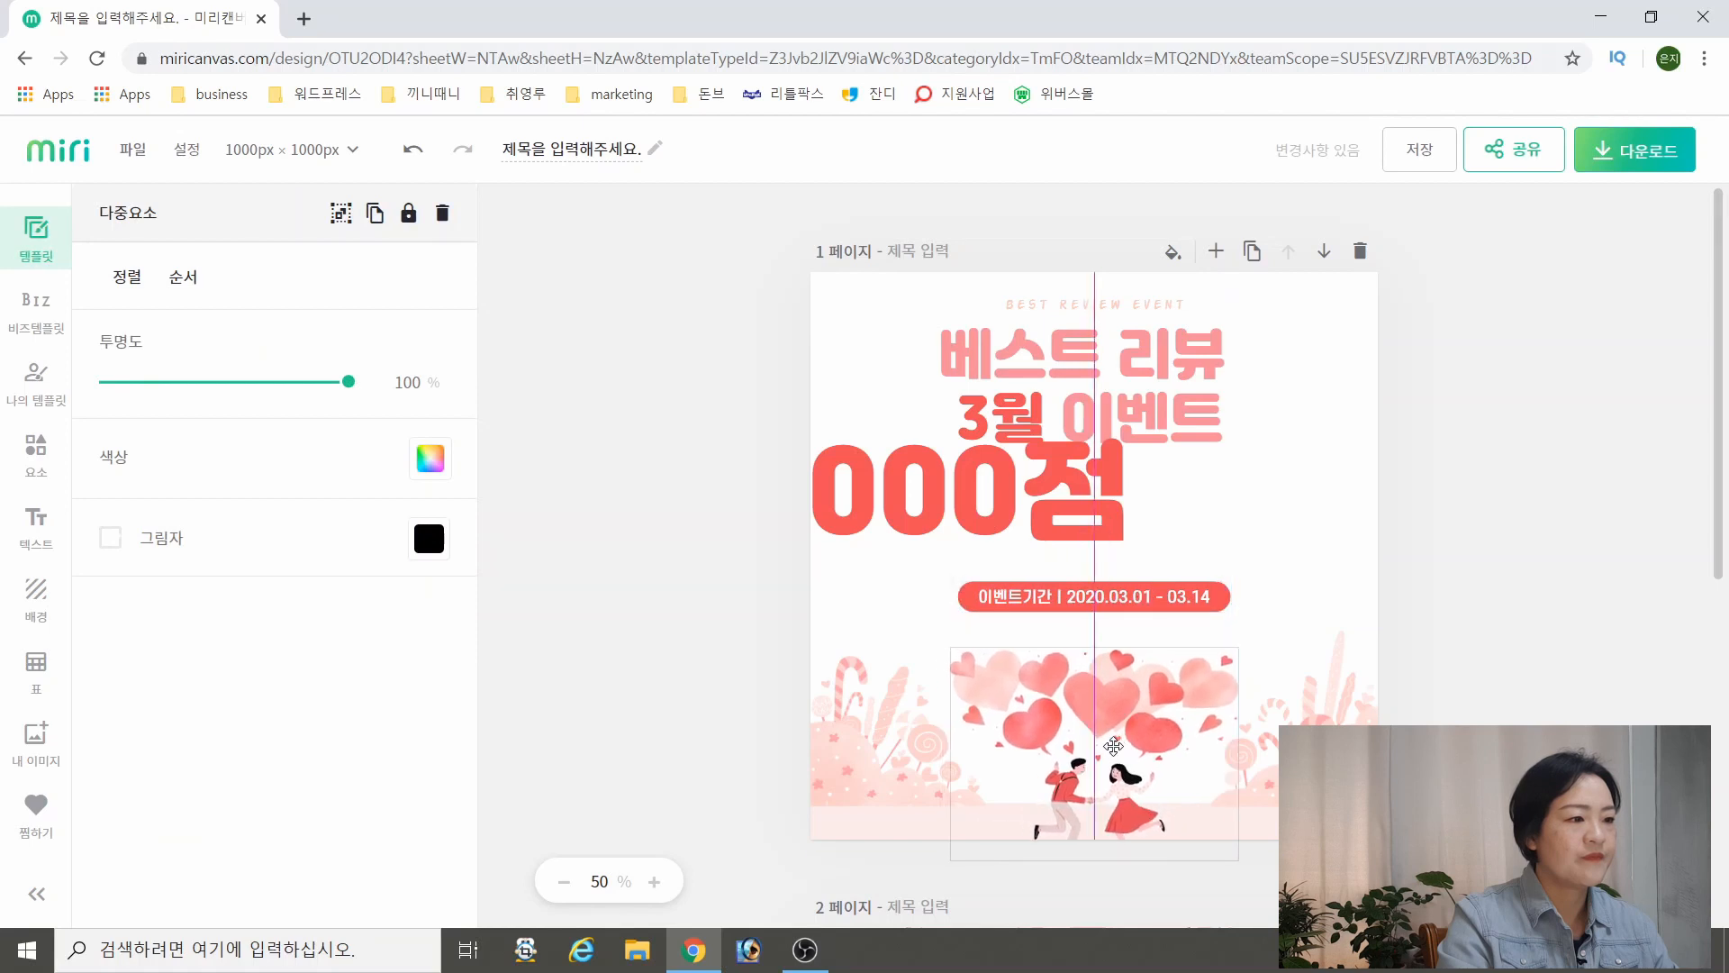
click(1045, 509)
drag(1044, 509, 1178, 530)
Reduce the headline's font size to 60 and adjust the position of 1000점 below it
click(1178, 387)
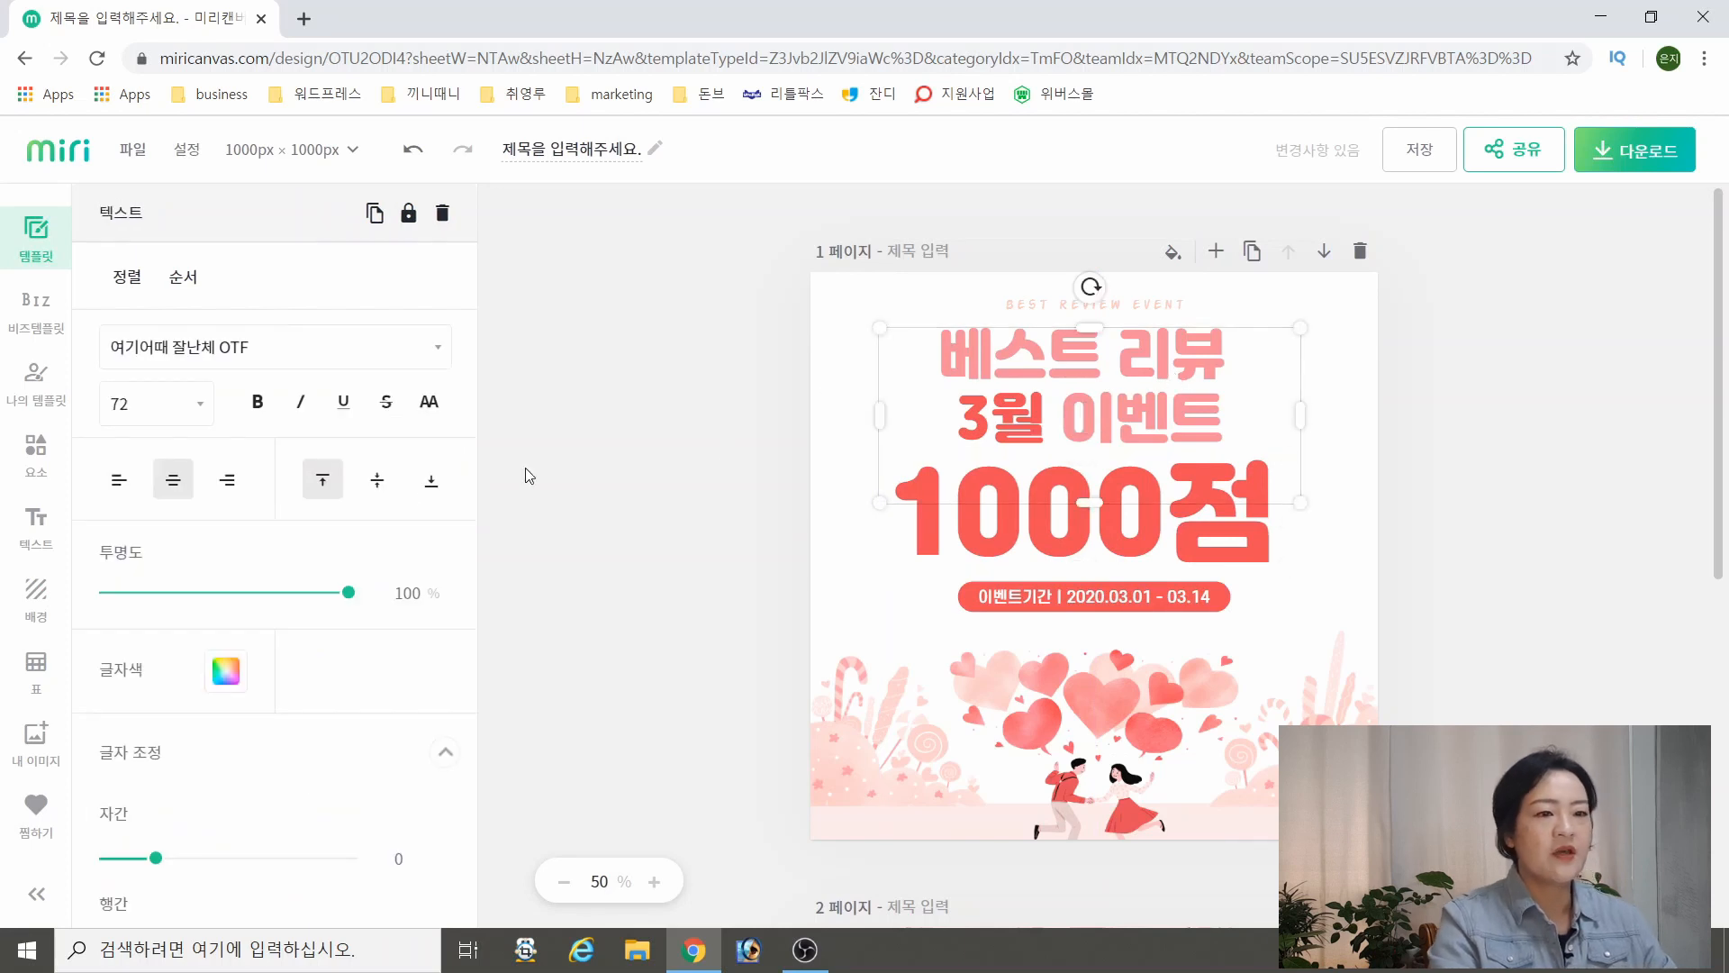
click(121, 403)
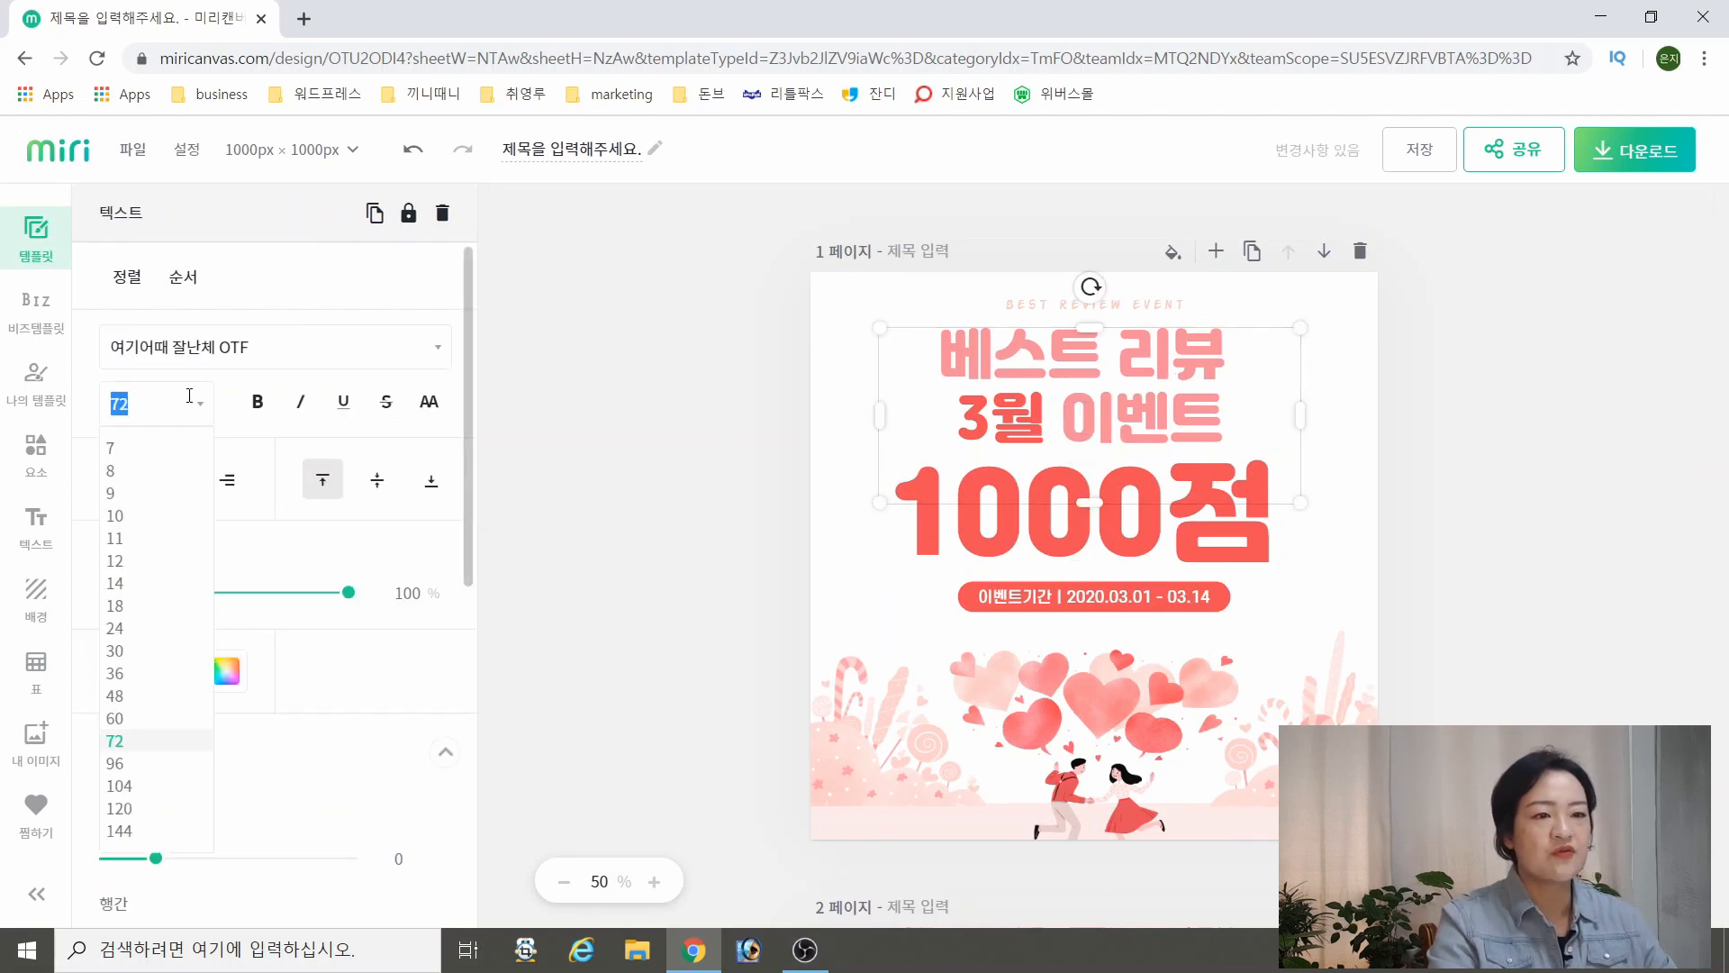
click(131, 721)
click(1351, 463)
drag(1110, 490, 1132, 493)
click(1500, 610)
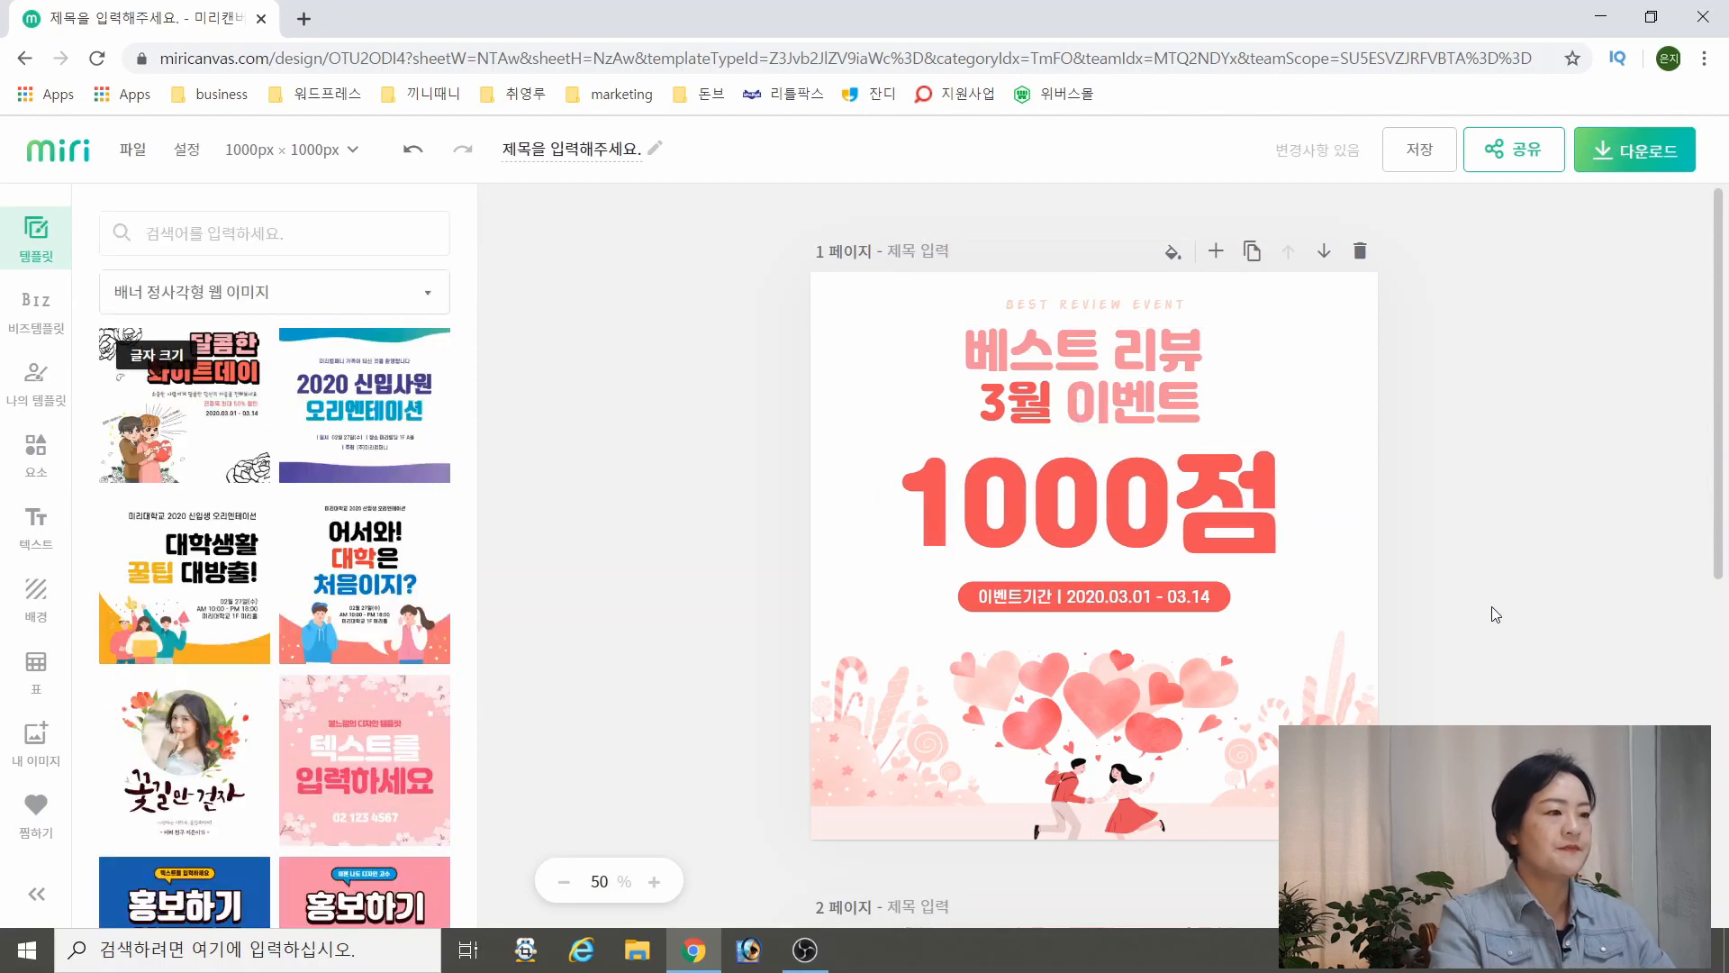
Nudge the BEST REVIEW EVENT line up, and shift it together with the headline to align centrally above 1000점
drag(1144, 305, 1130, 300)
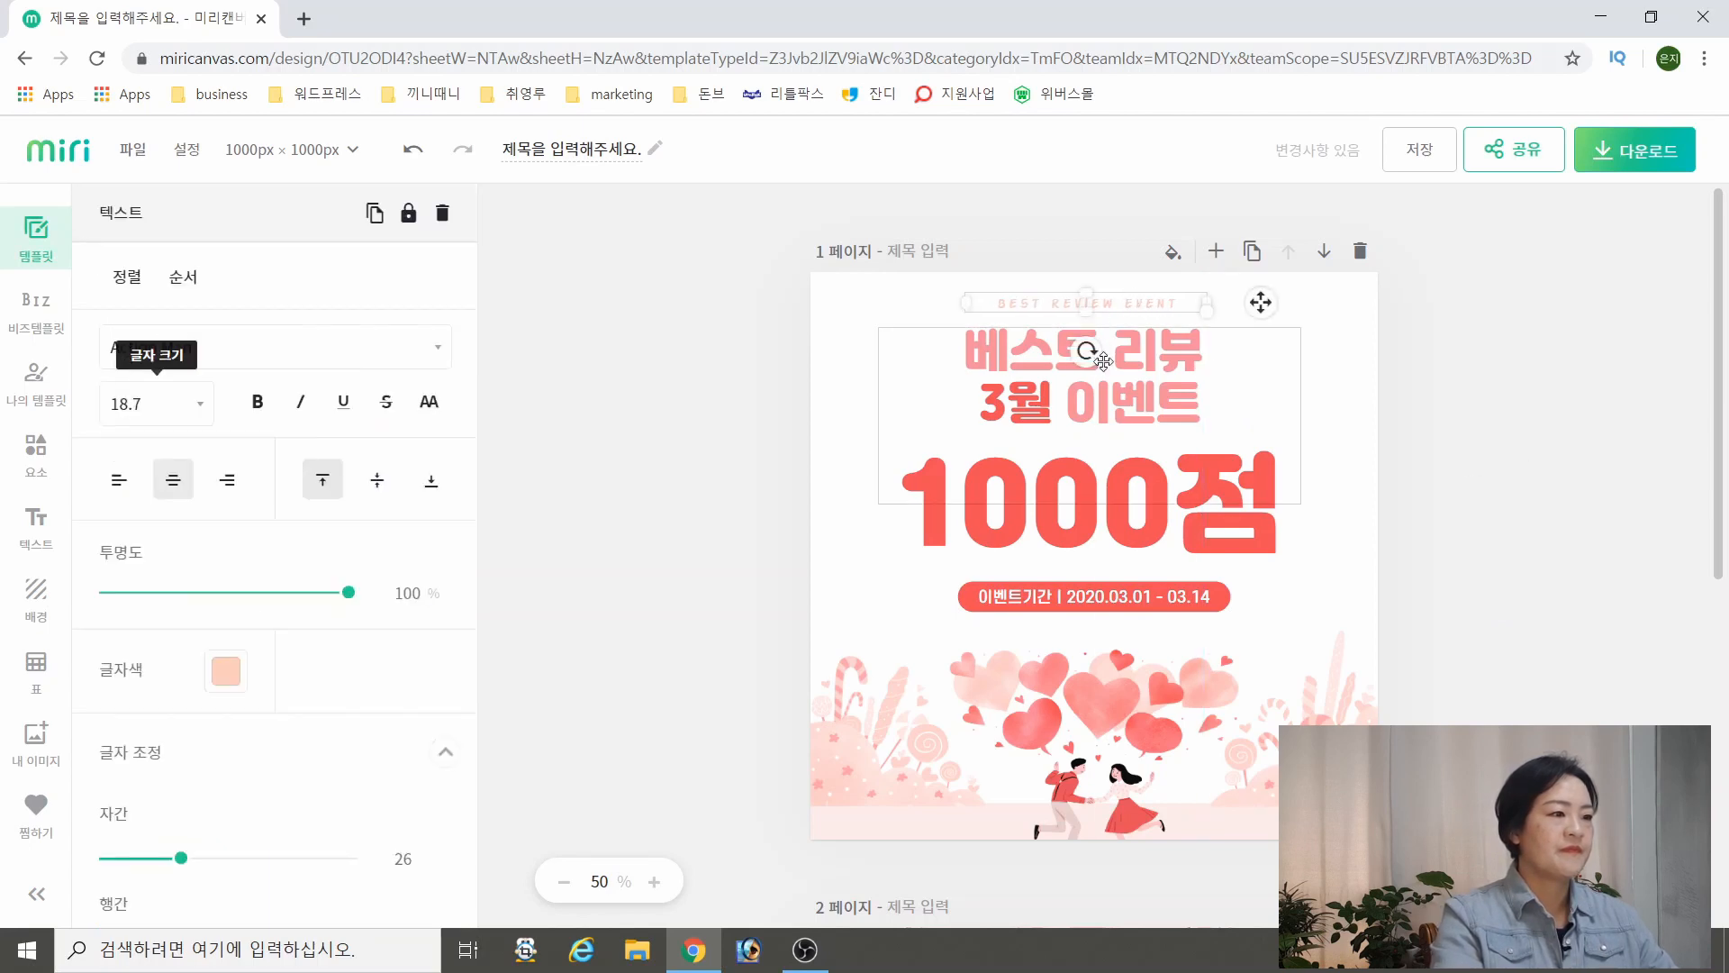
click(1439, 360)
click(1105, 306)
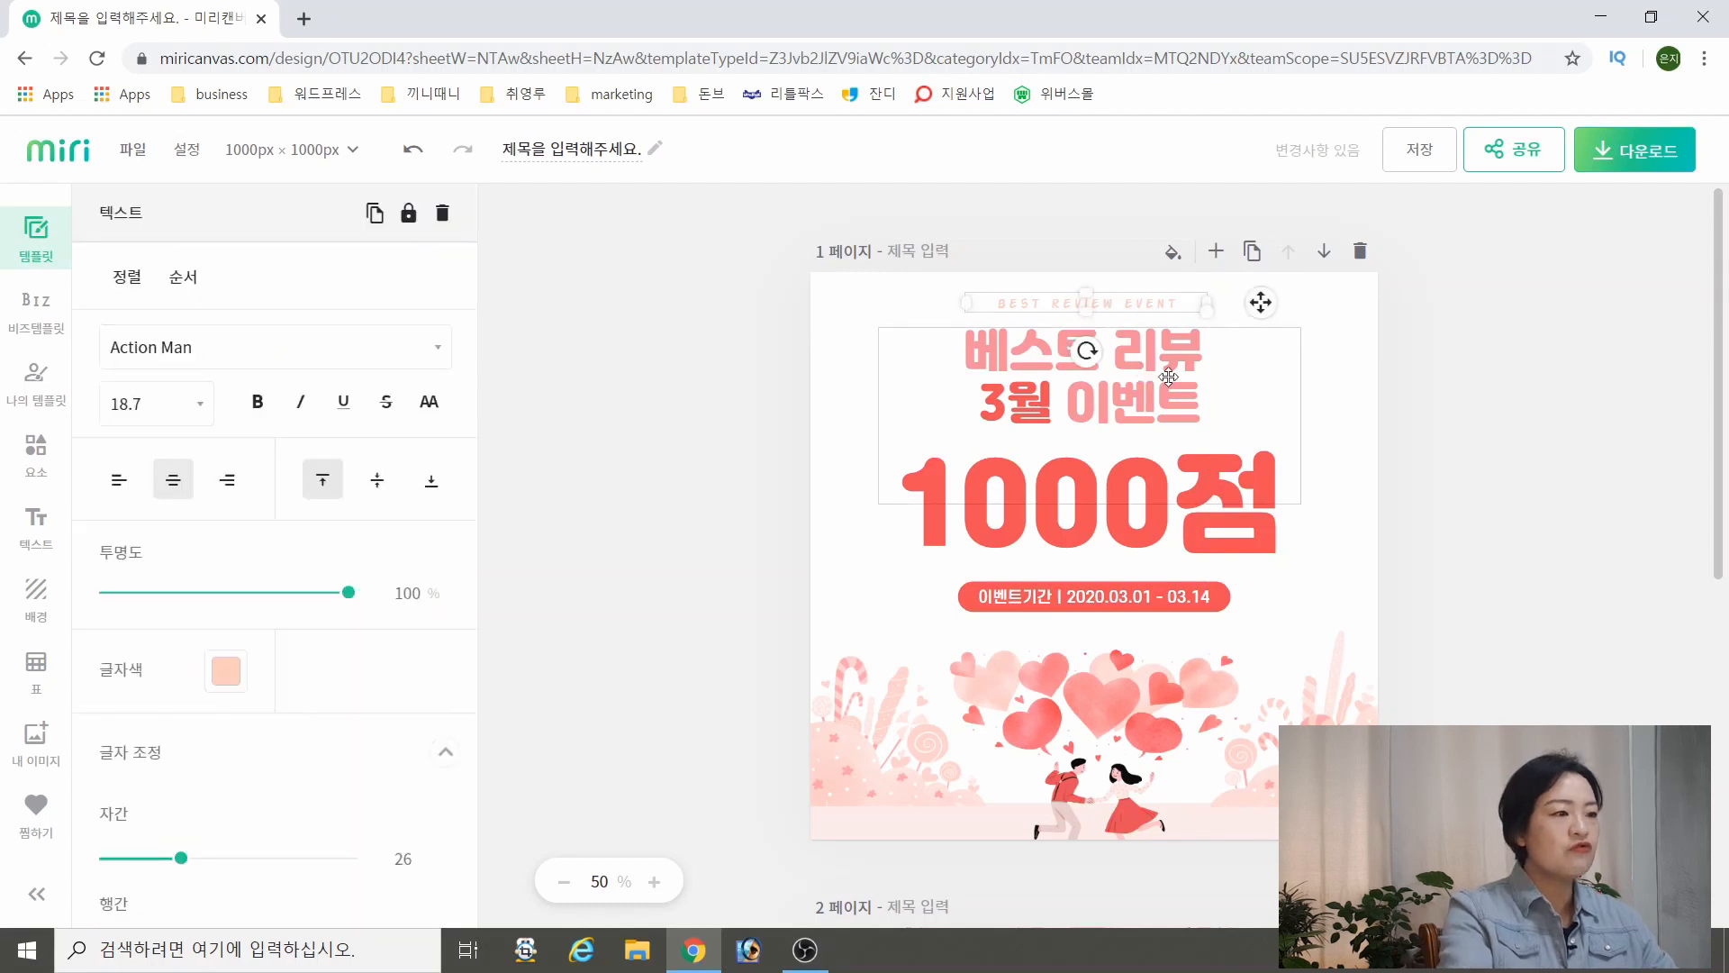
shift+click(1168, 376)
drag(1168, 376, 1183, 374)
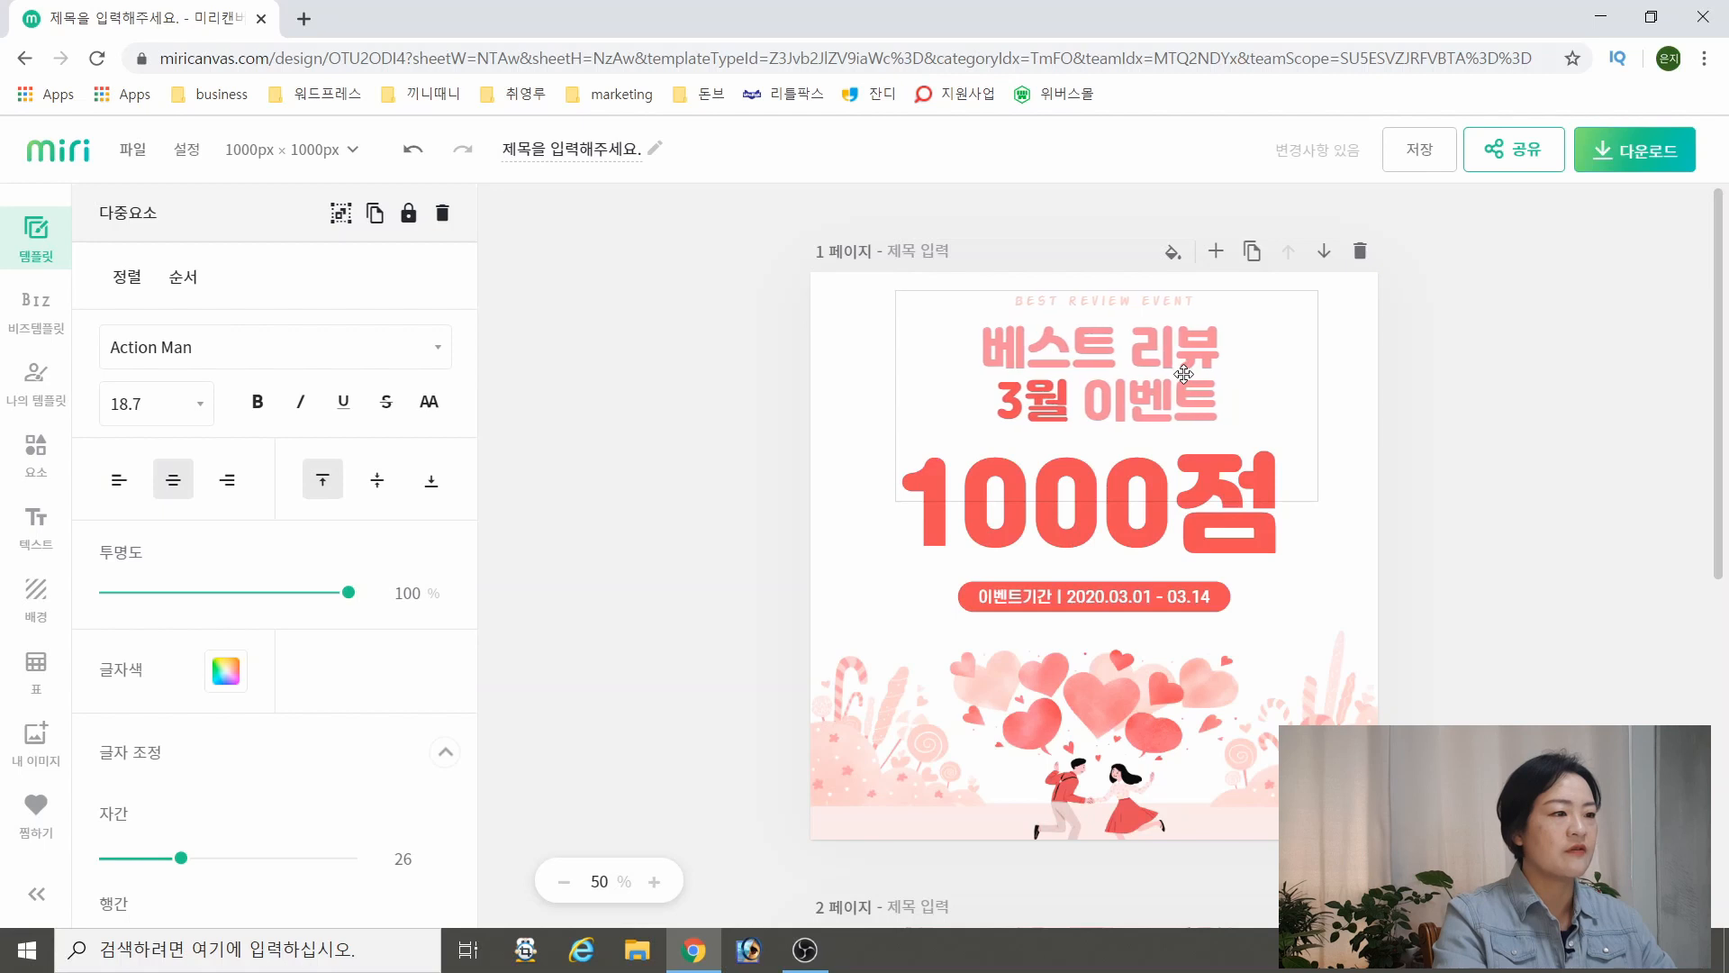
click(1385, 420)
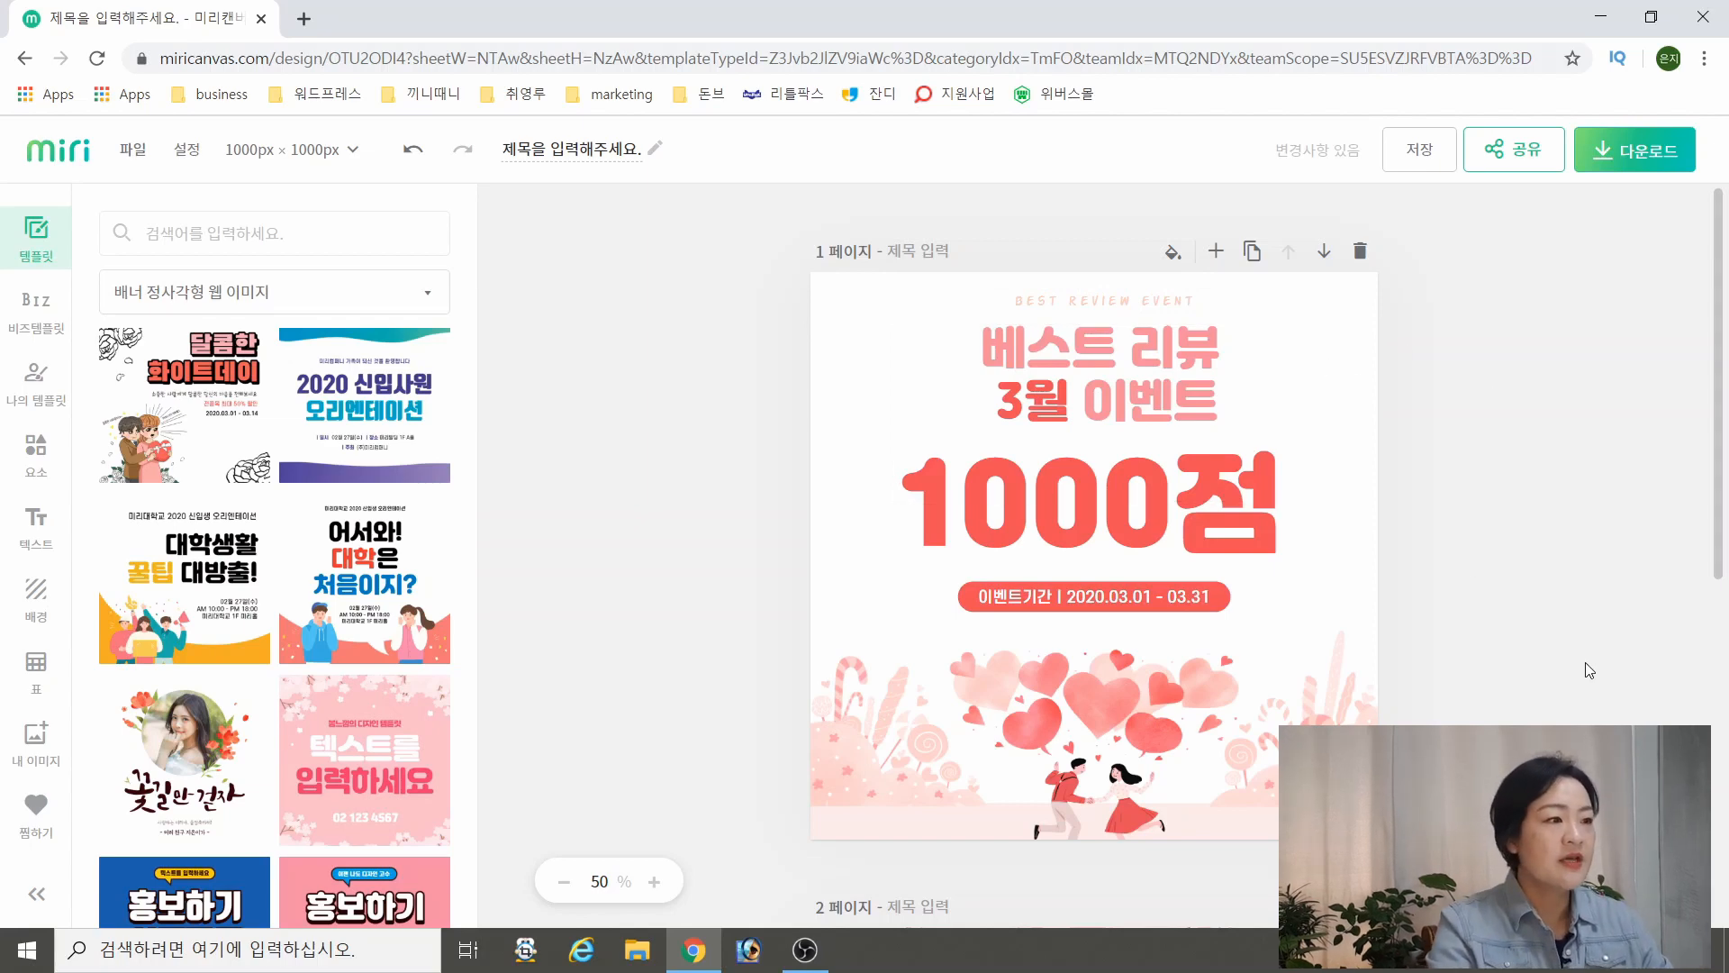
Delete the second page with the pink cherry blossom template
scroll(1409, 639, down, 5)
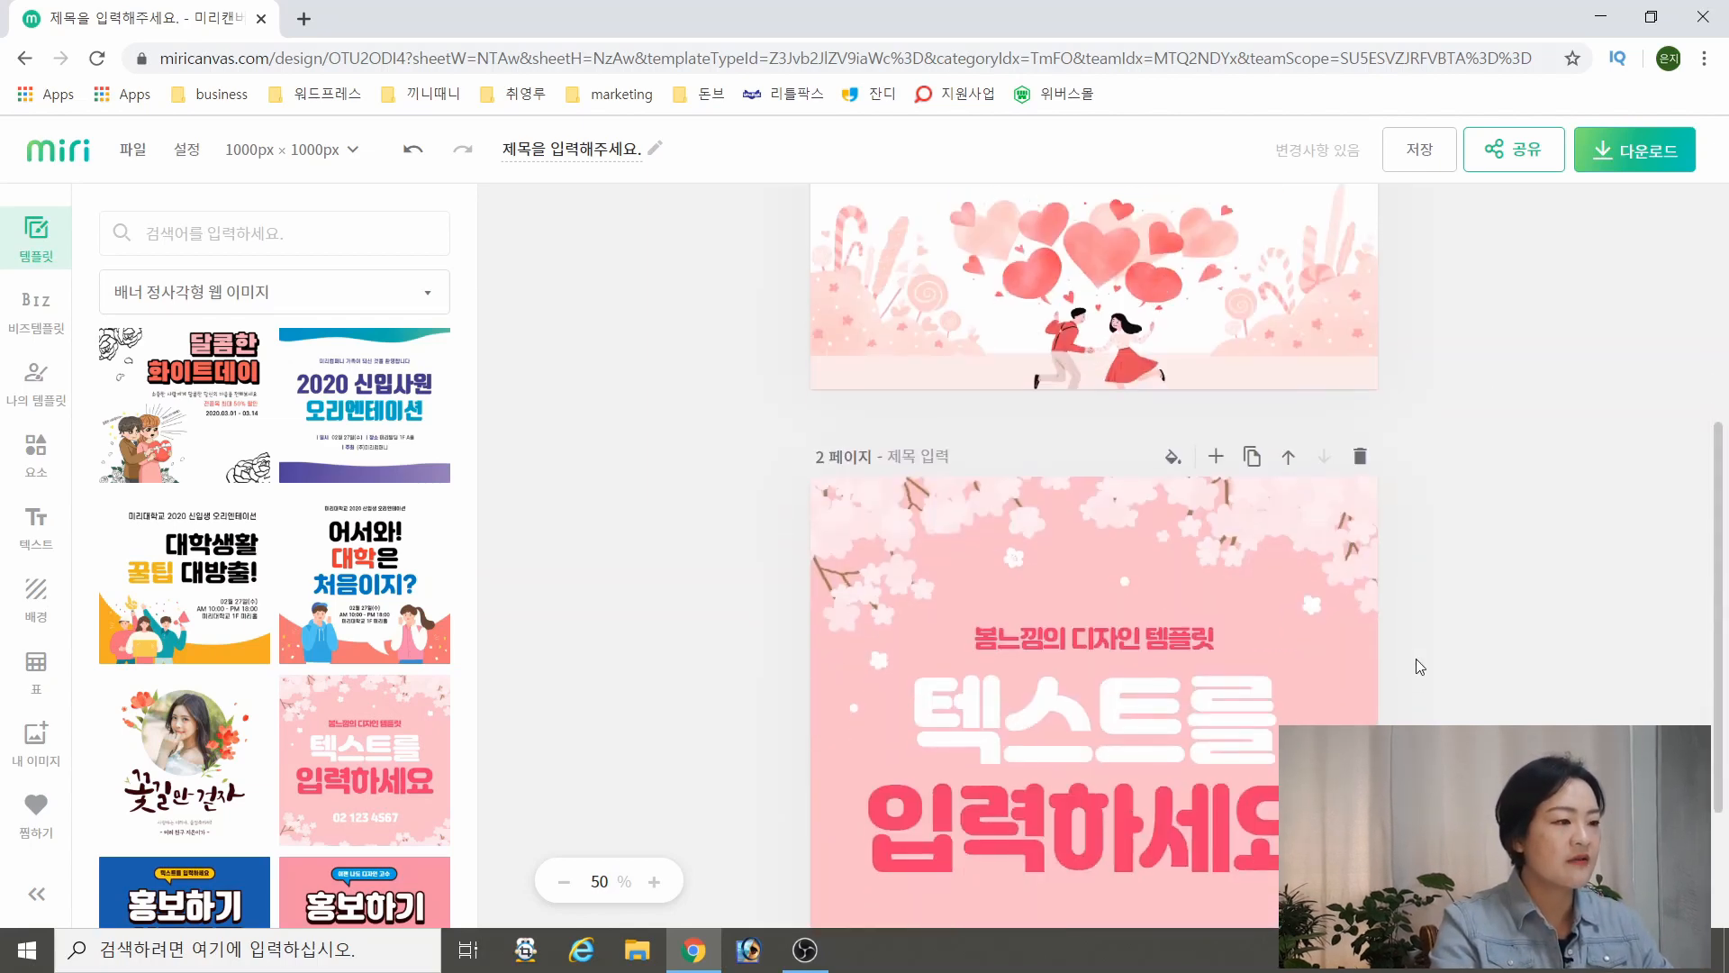
click(1361, 457)
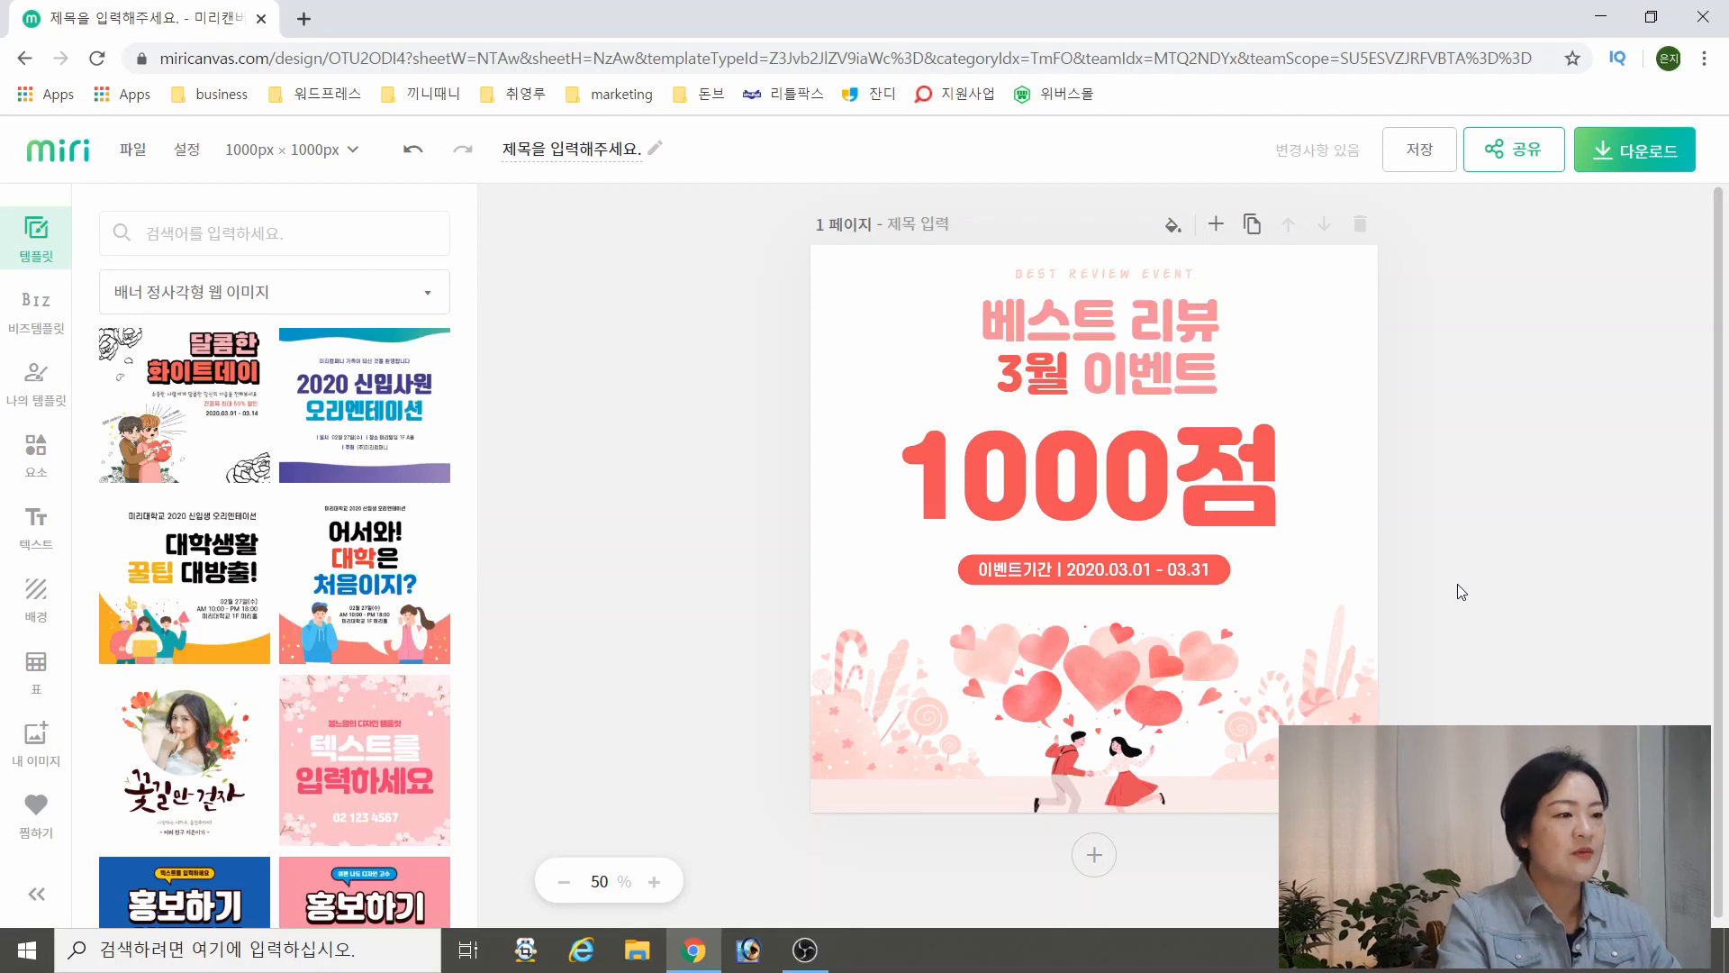
Recolour the event period badge's background shape to the headline's light pink (#F48E99)
click(1211, 570)
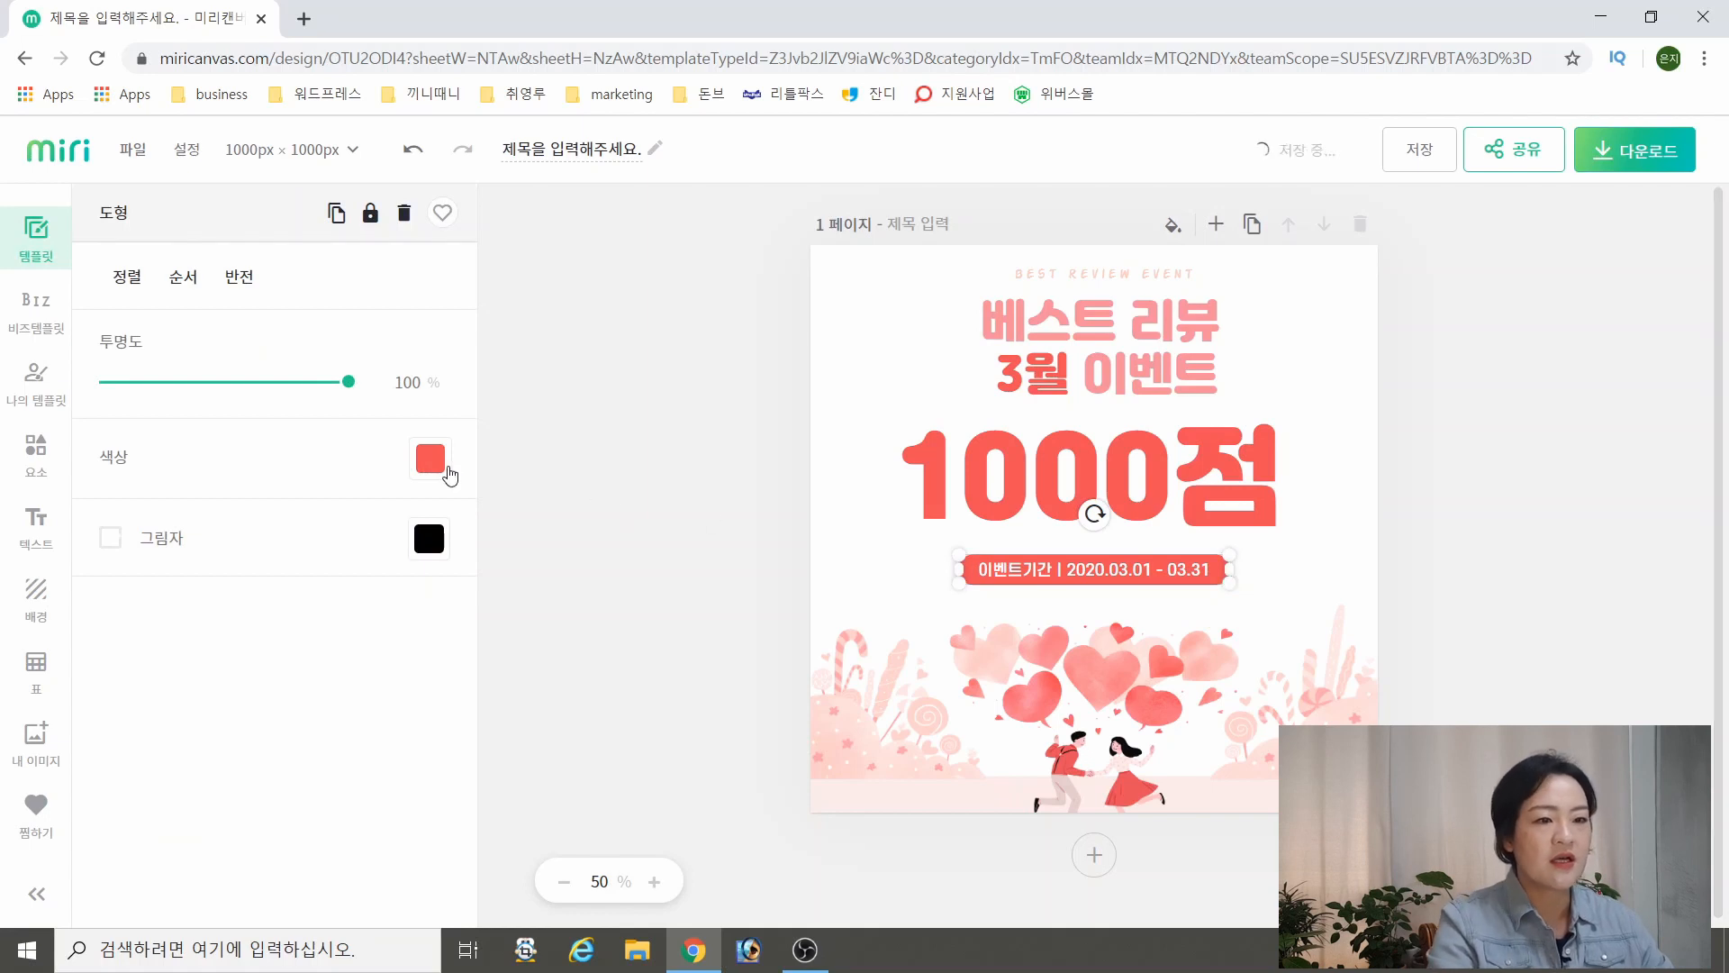
click(432, 459)
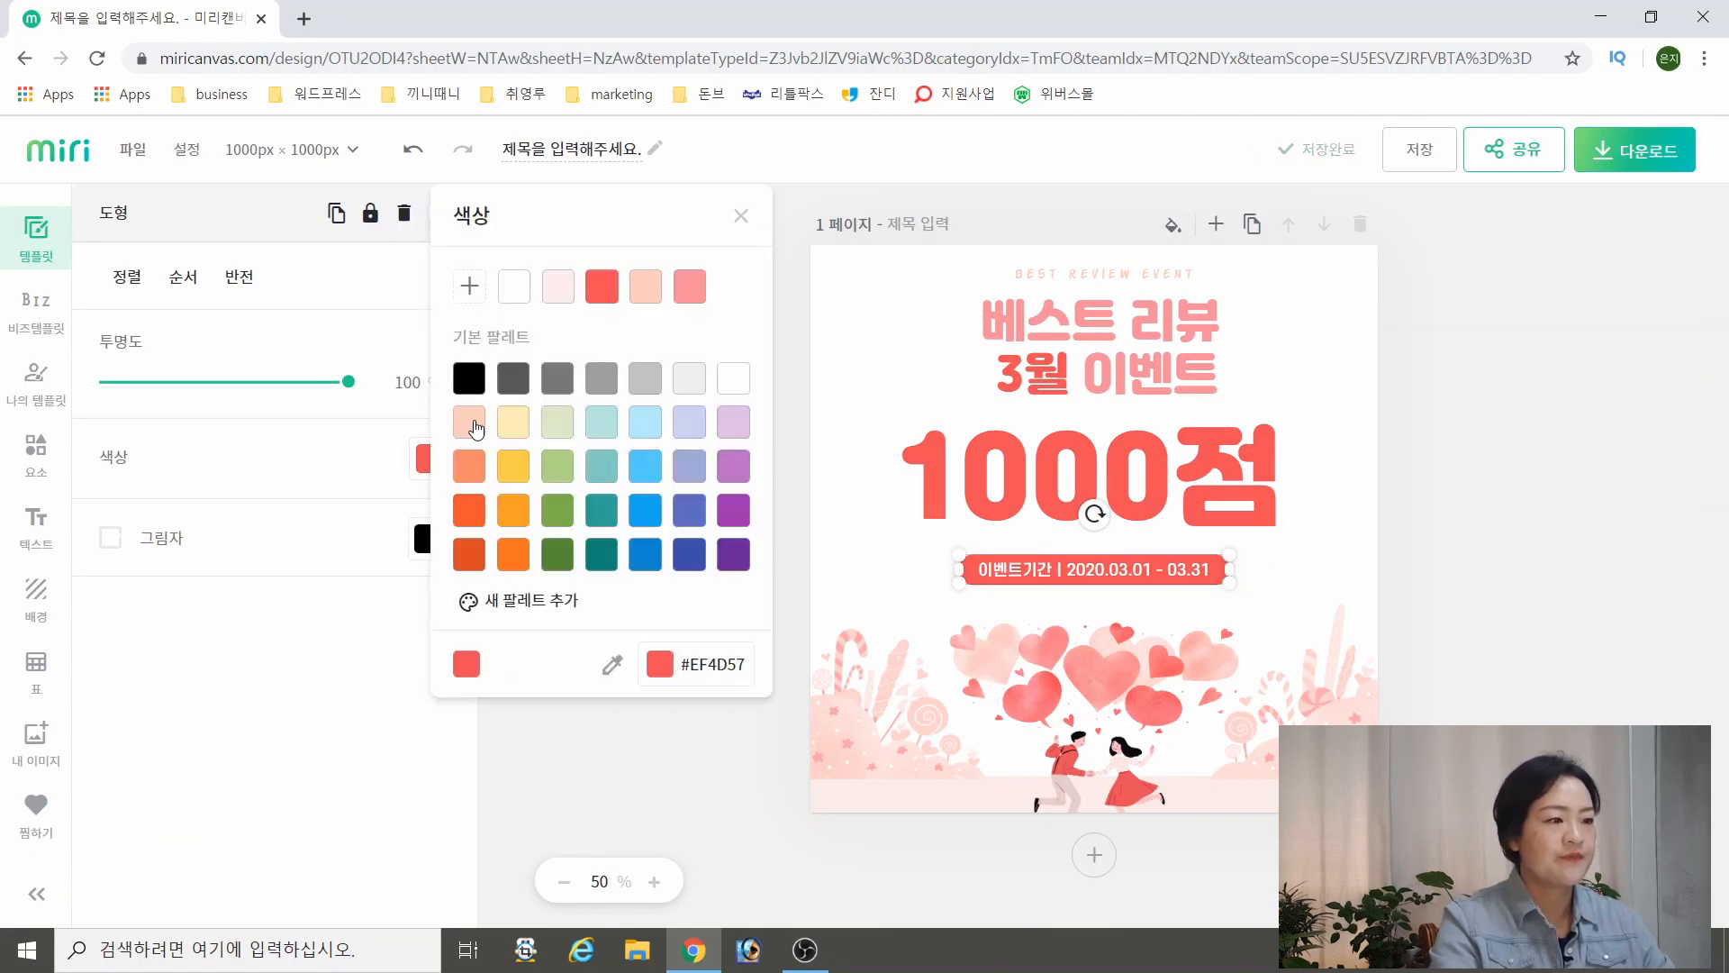
click(469, 421)
click(705, 305)
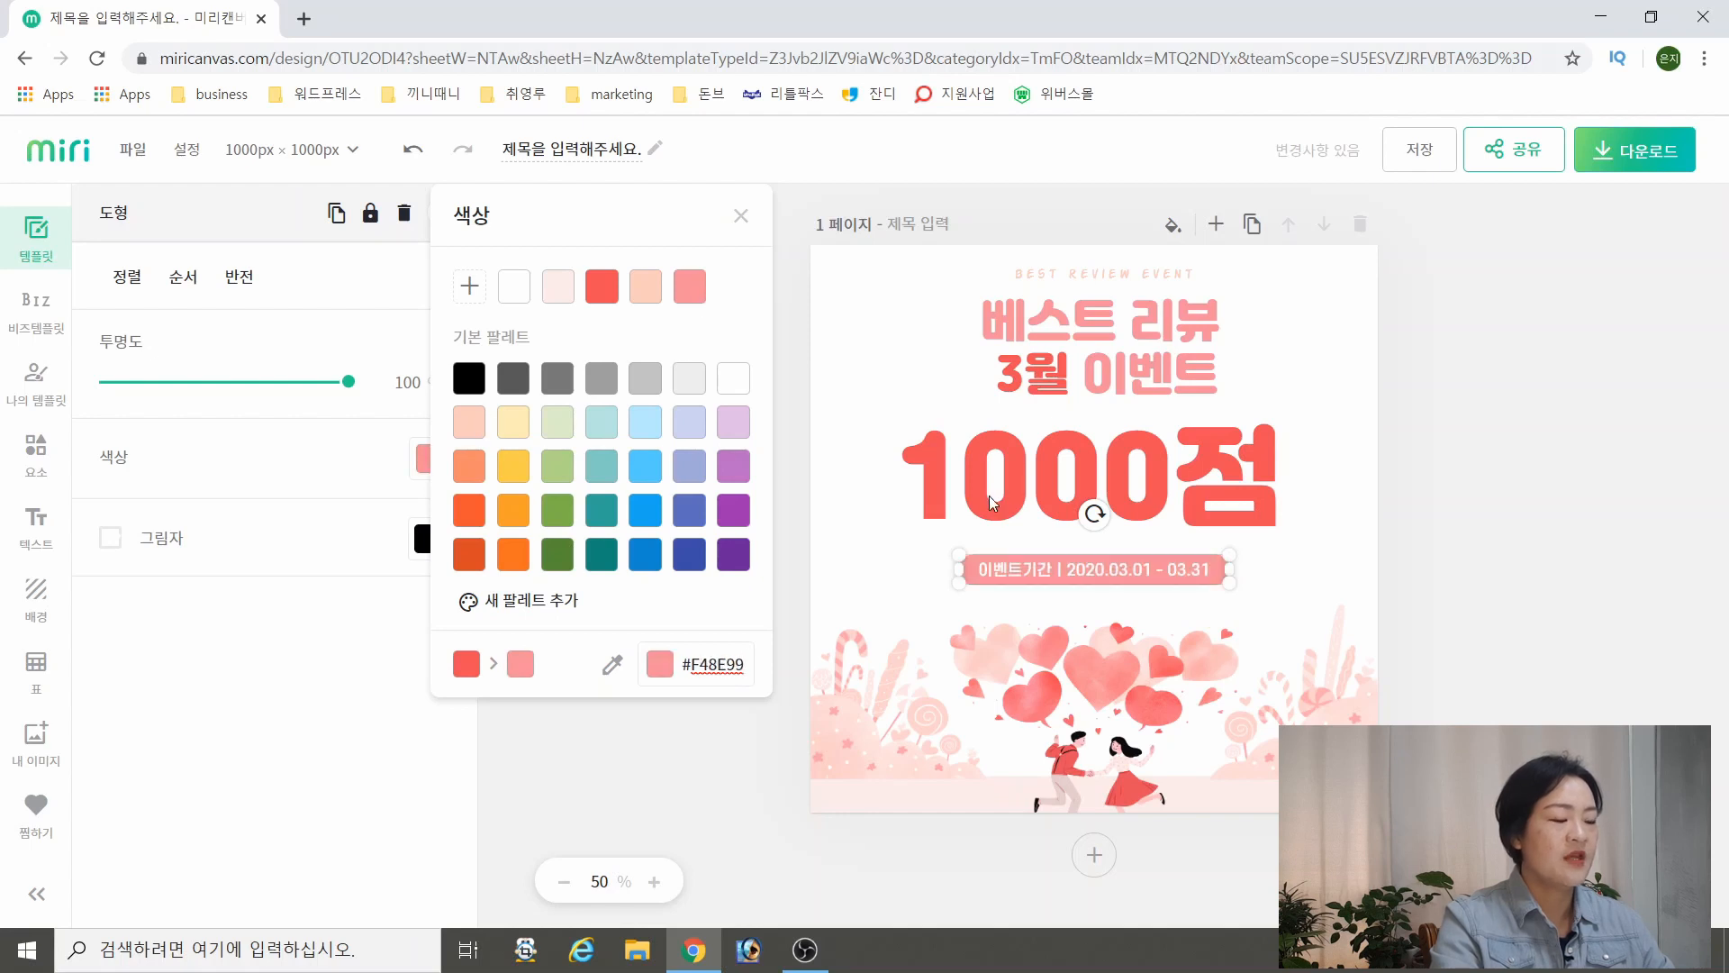
click(1679, 634)
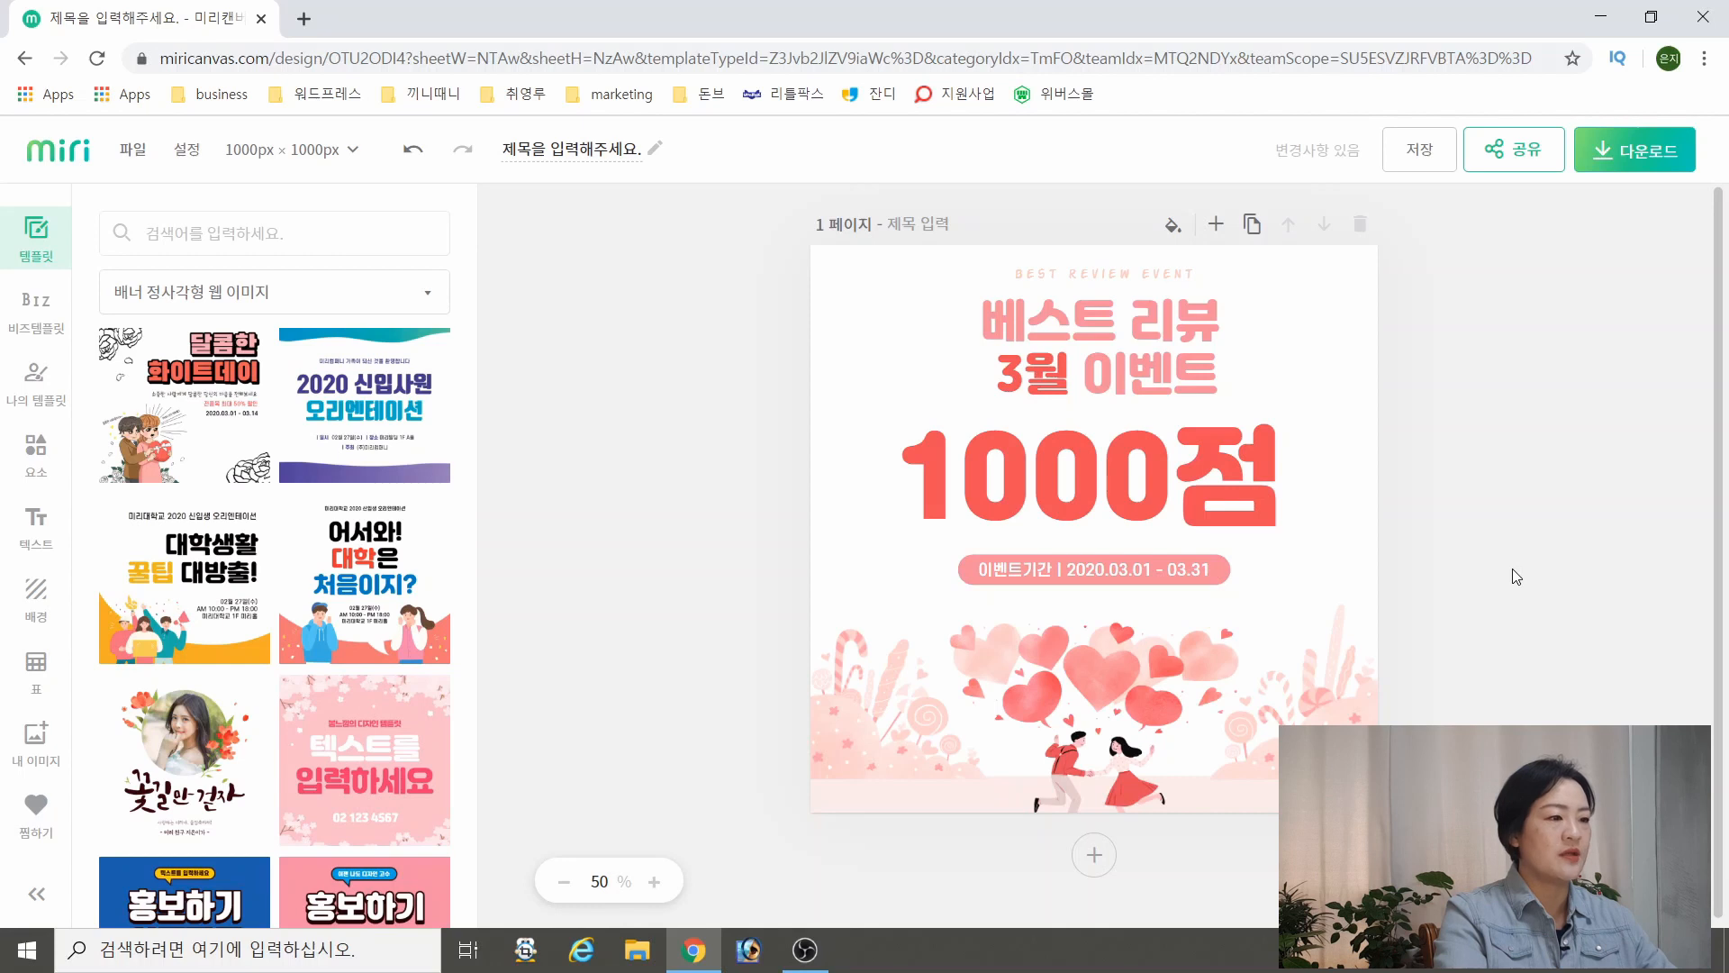
Shift the couple-with-hearts illustration and the event period badge slightly lower to leave more space beneath 1000점
drag(1136, 699, 1125, 724)
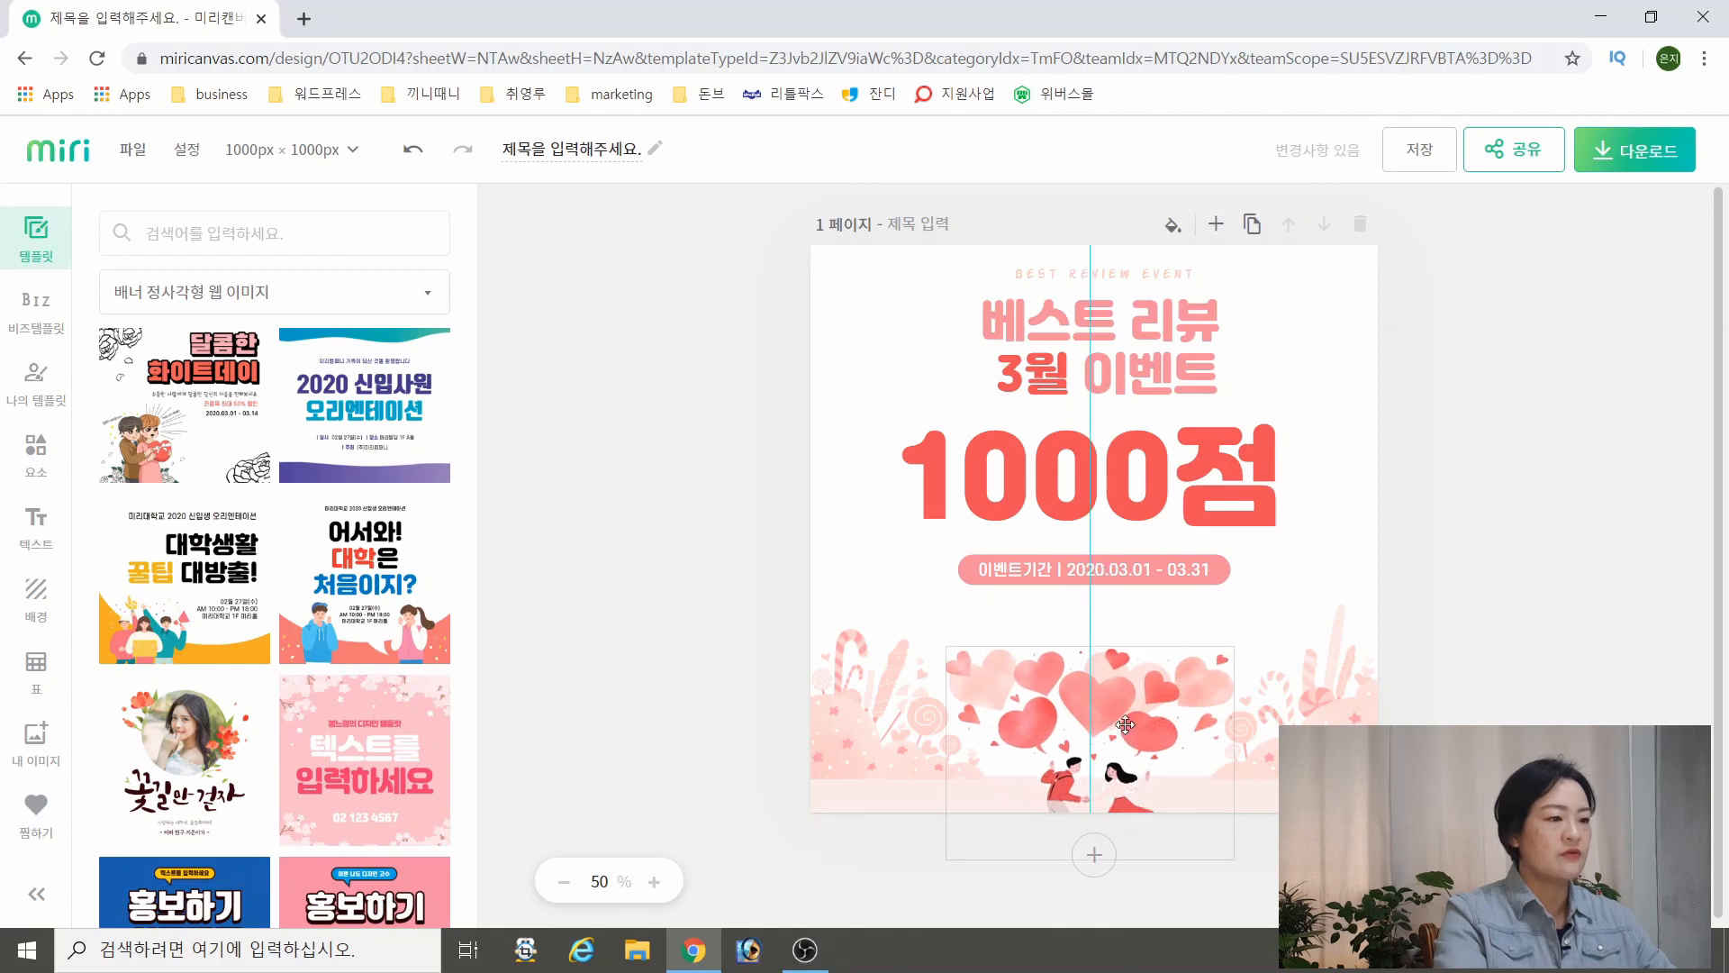
drag(1125, 724, 1133, 724)
drag(1089, 580, 1091, 591)
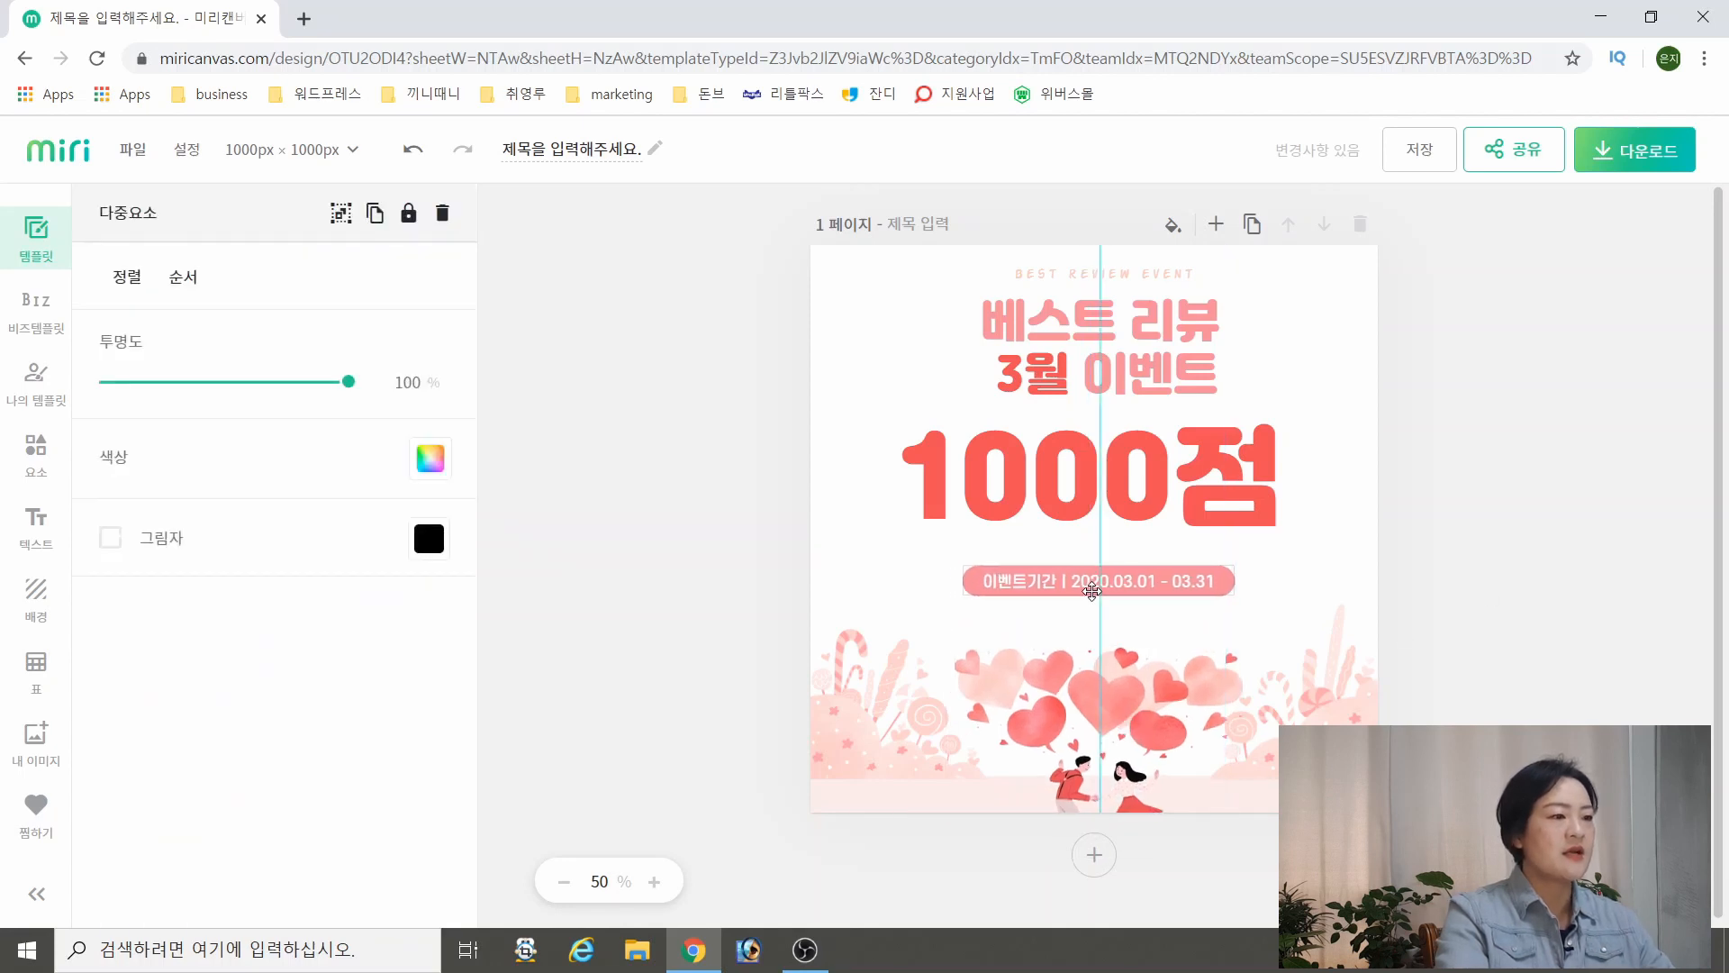
click(1519, 556)
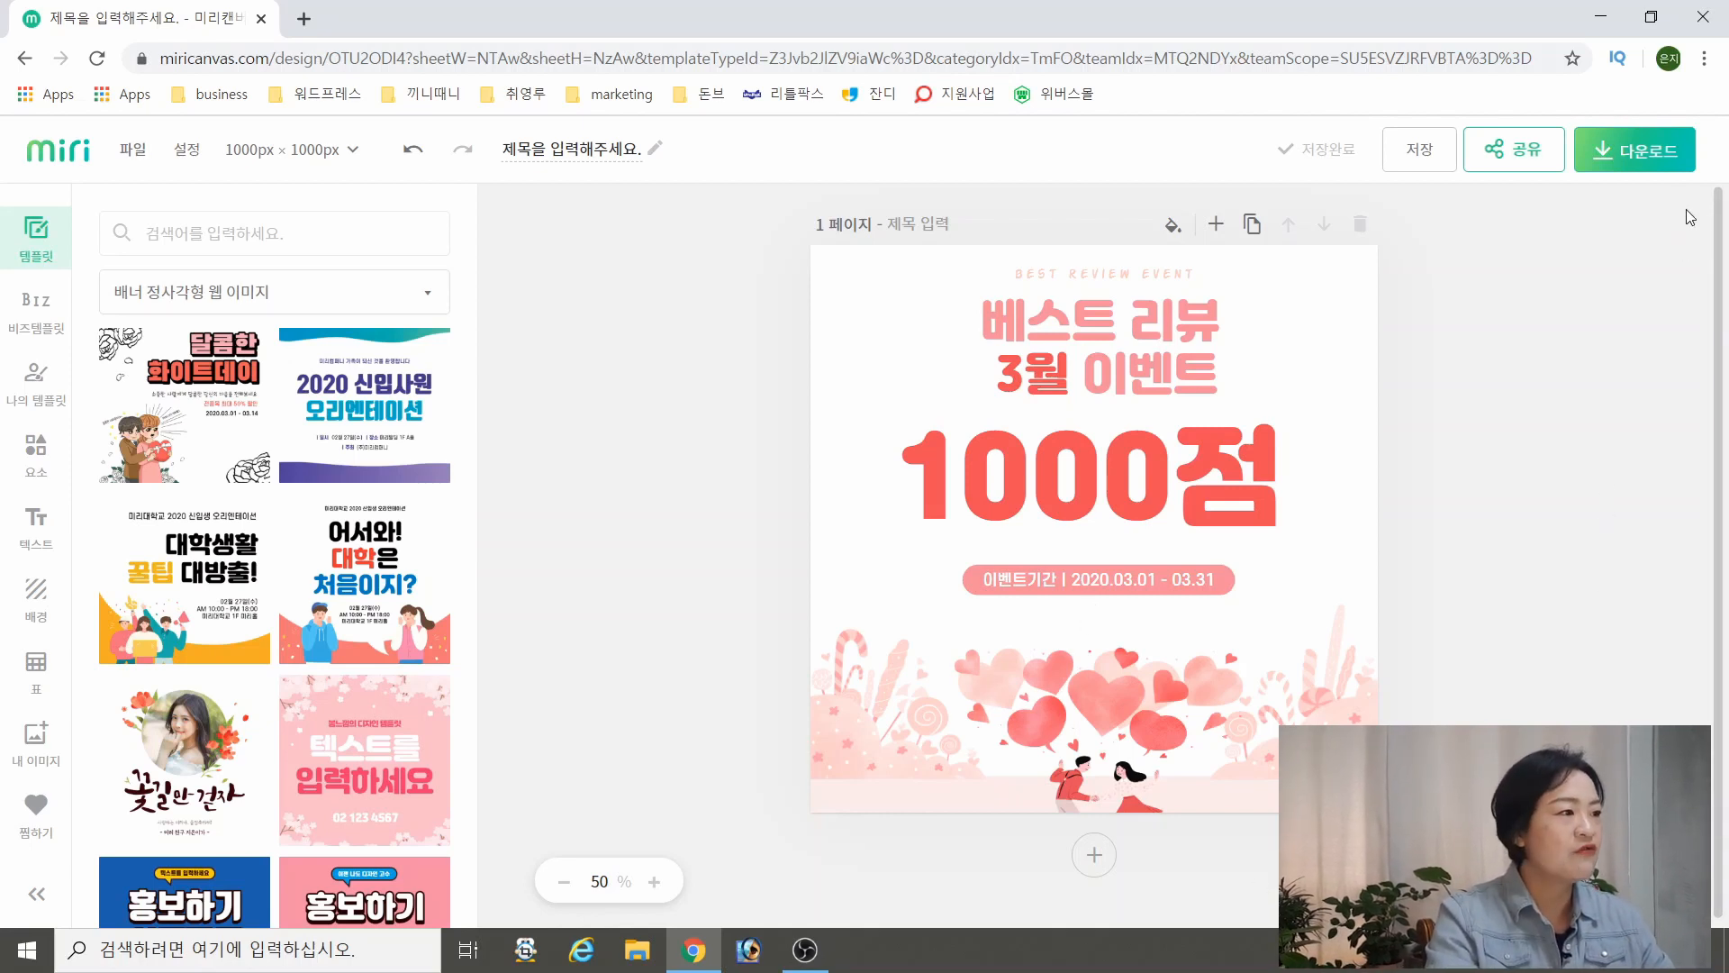
Download the design as a high-resolution (고해상도) JPG for web use and open the downloaded image
click(1667, 160)
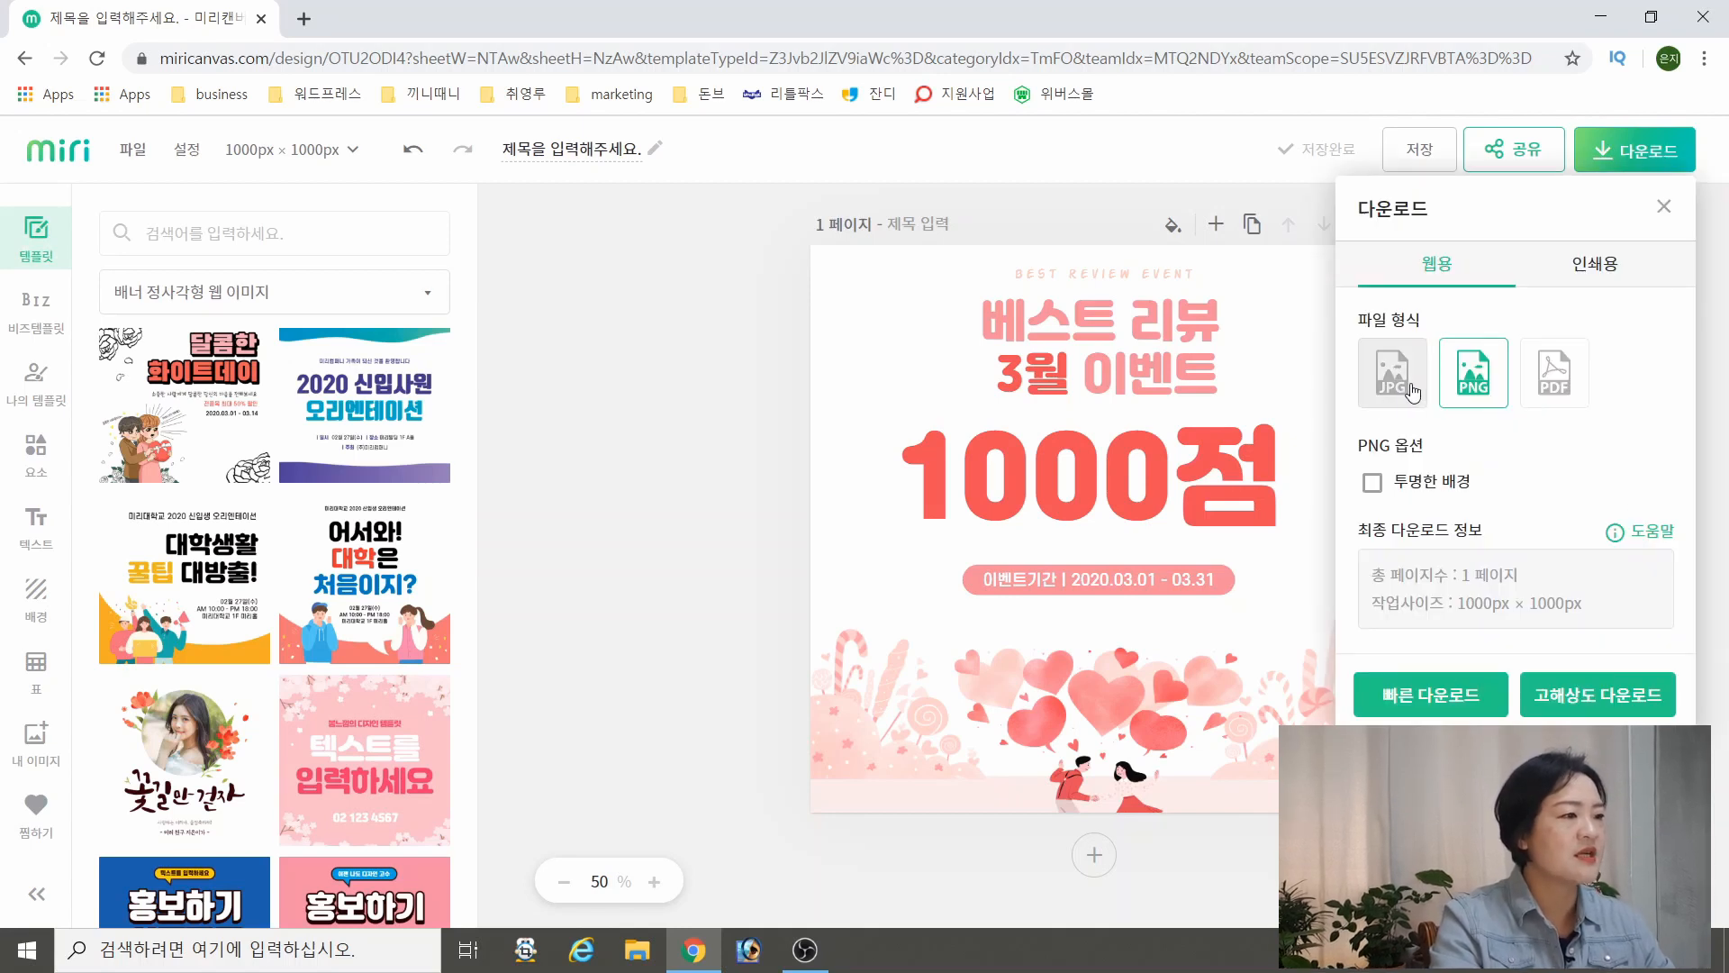
click(1386, 393)
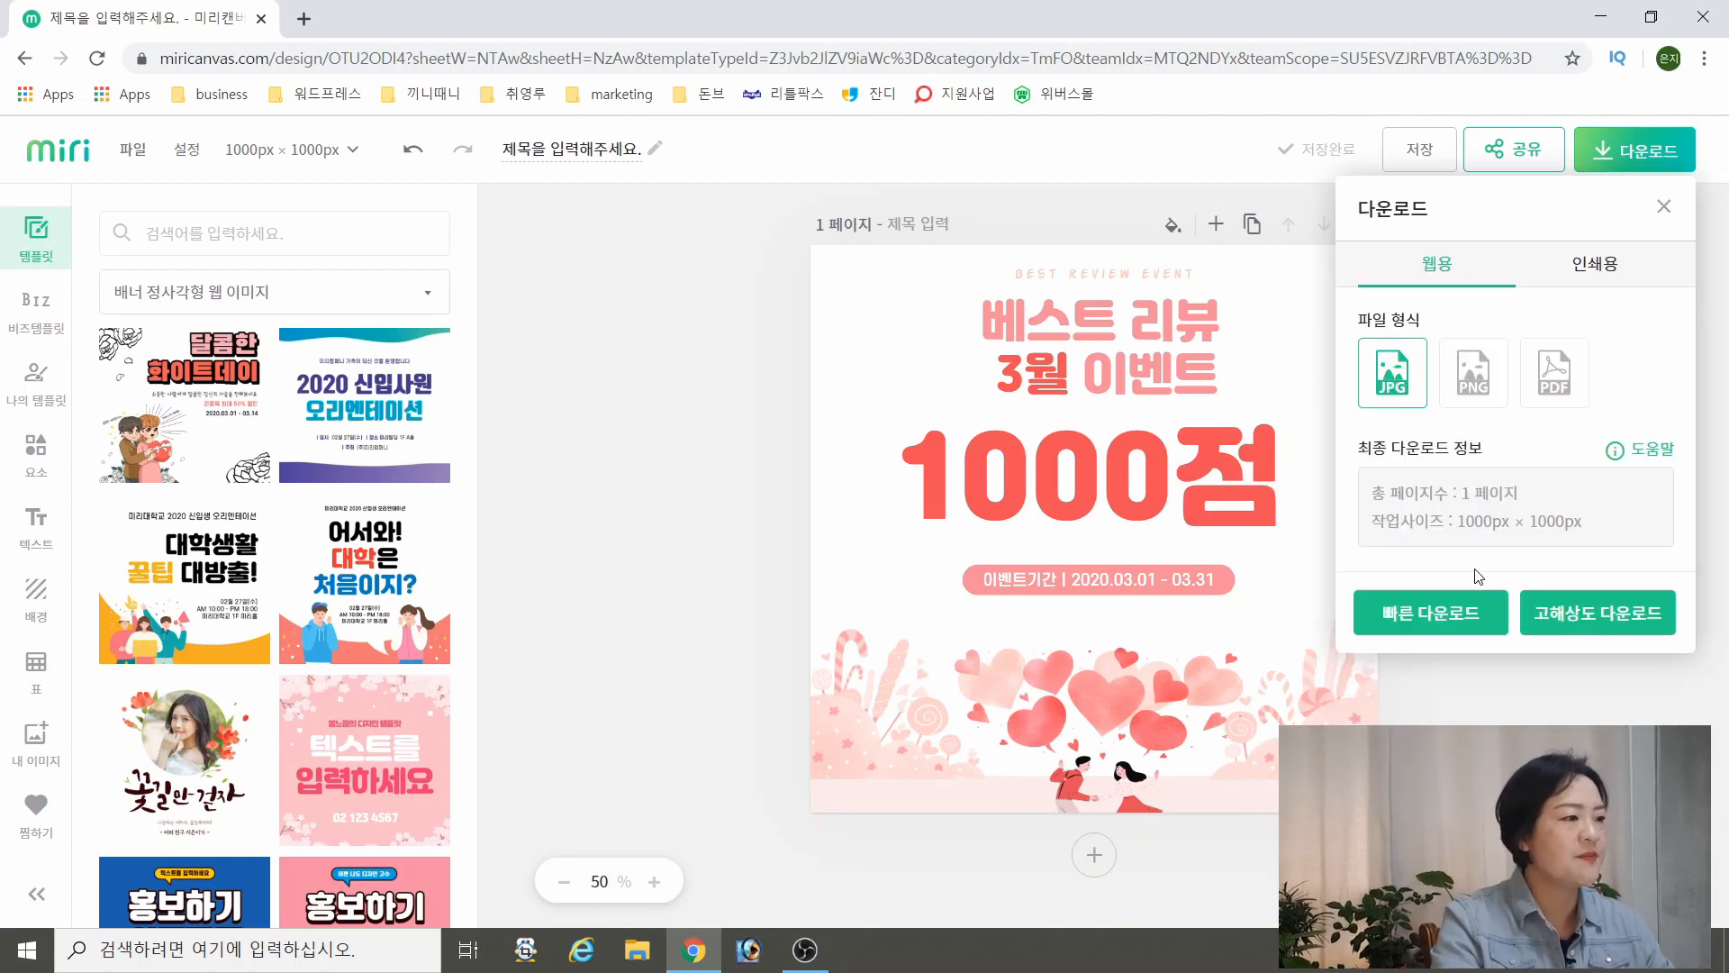
click(1640, 614)
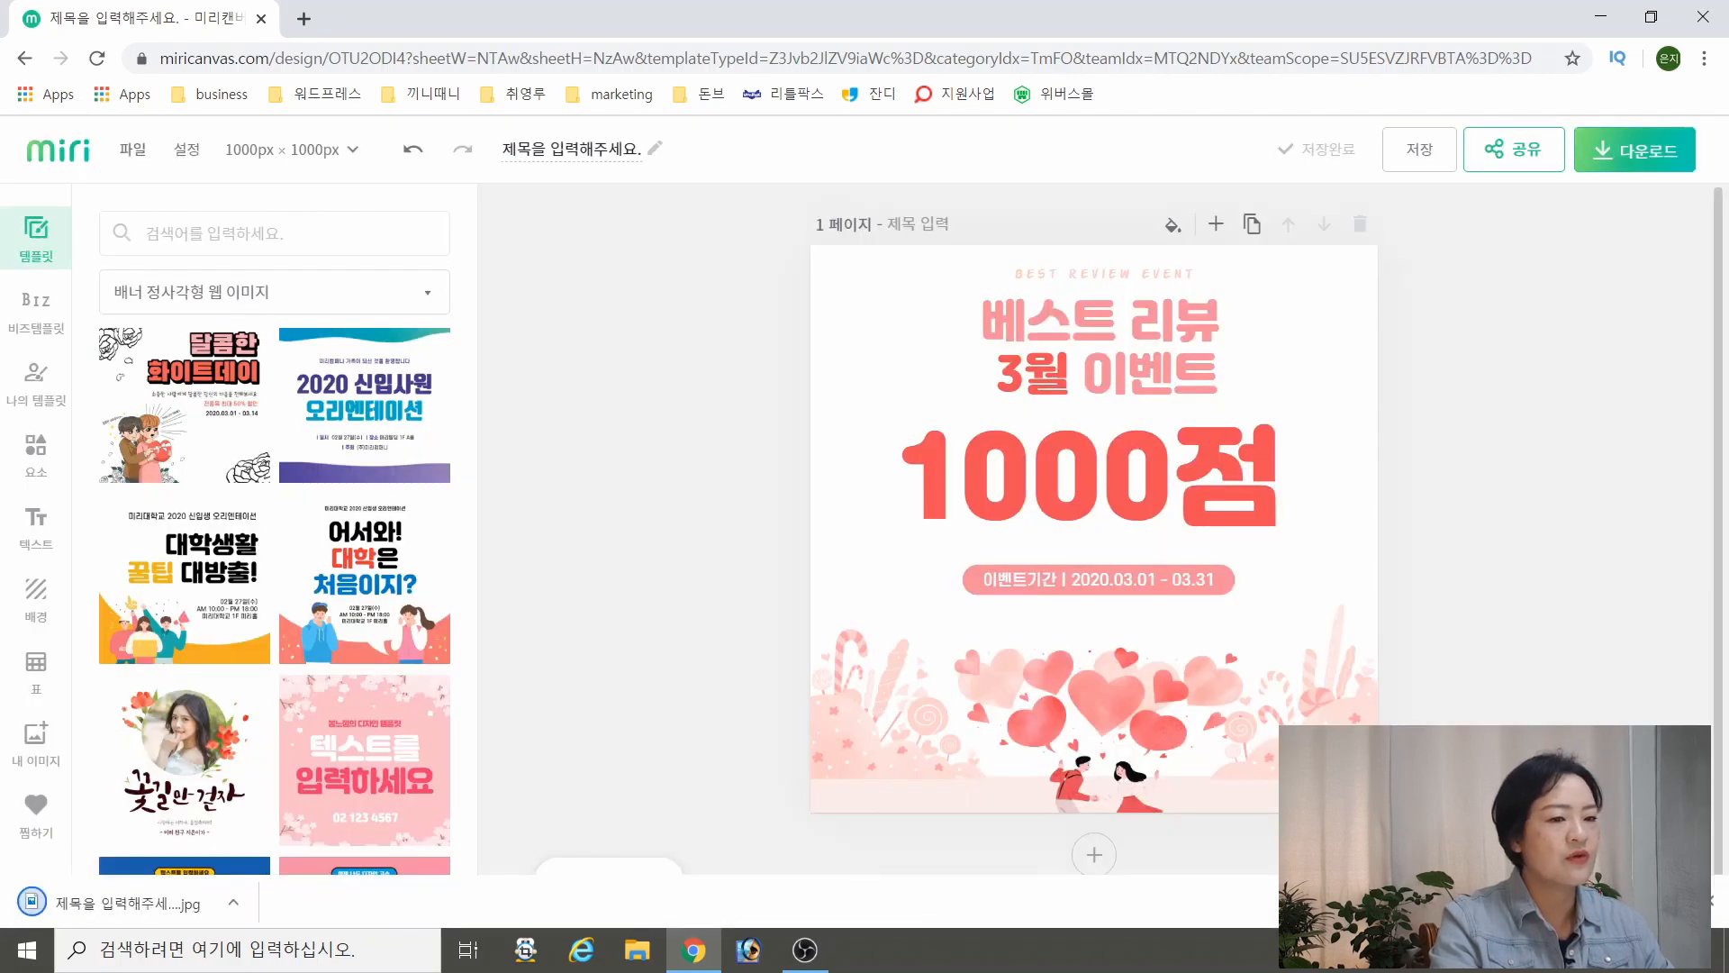
click(127, 910)
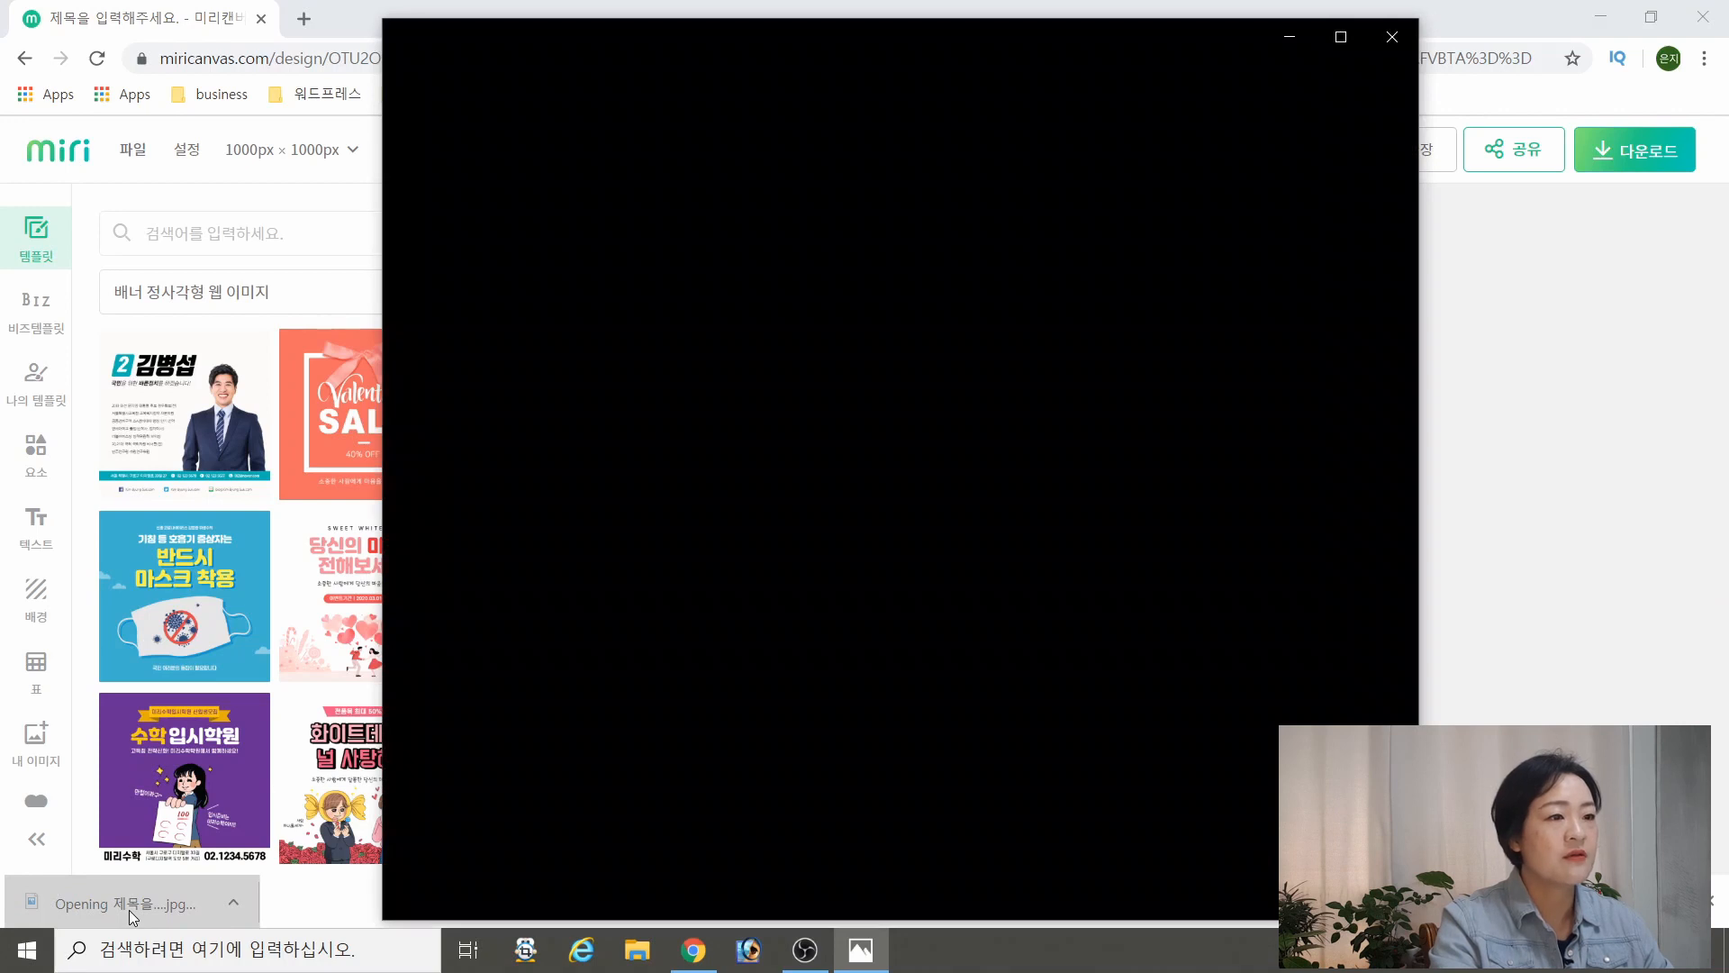